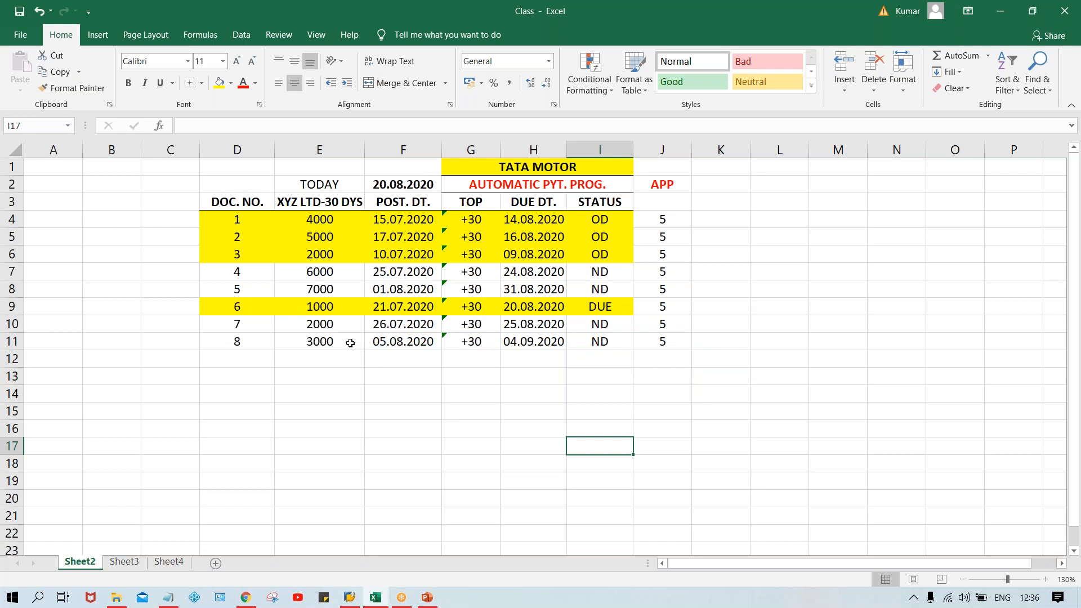
Step: Clear the entire entry for document 8 in row 11, from document number through the APP value
left_click_drag(229, 342, 662, 340)
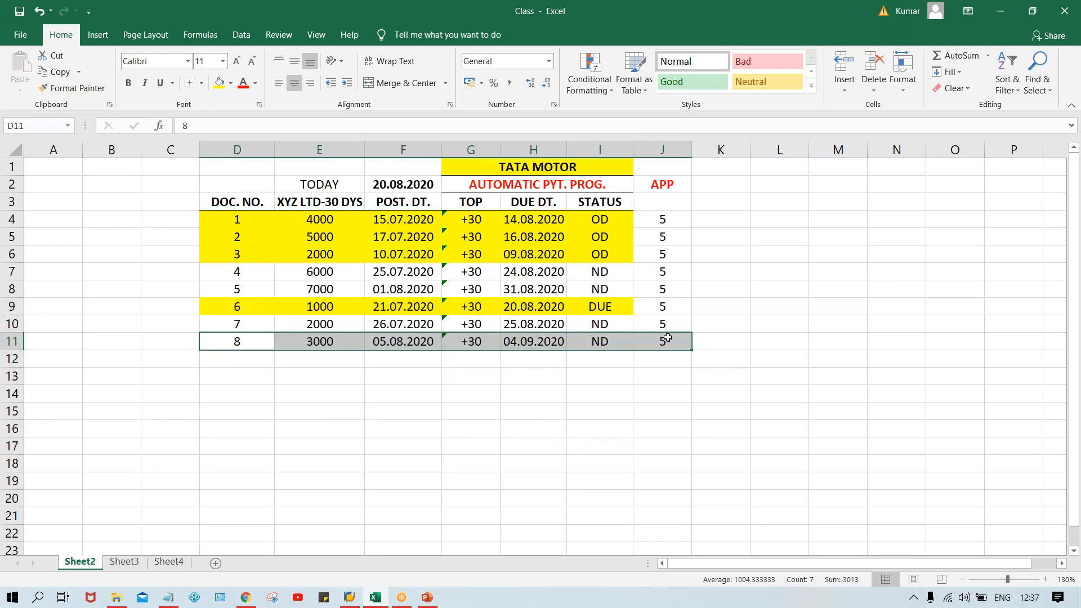
key("Delete")
left_click(591, 442)
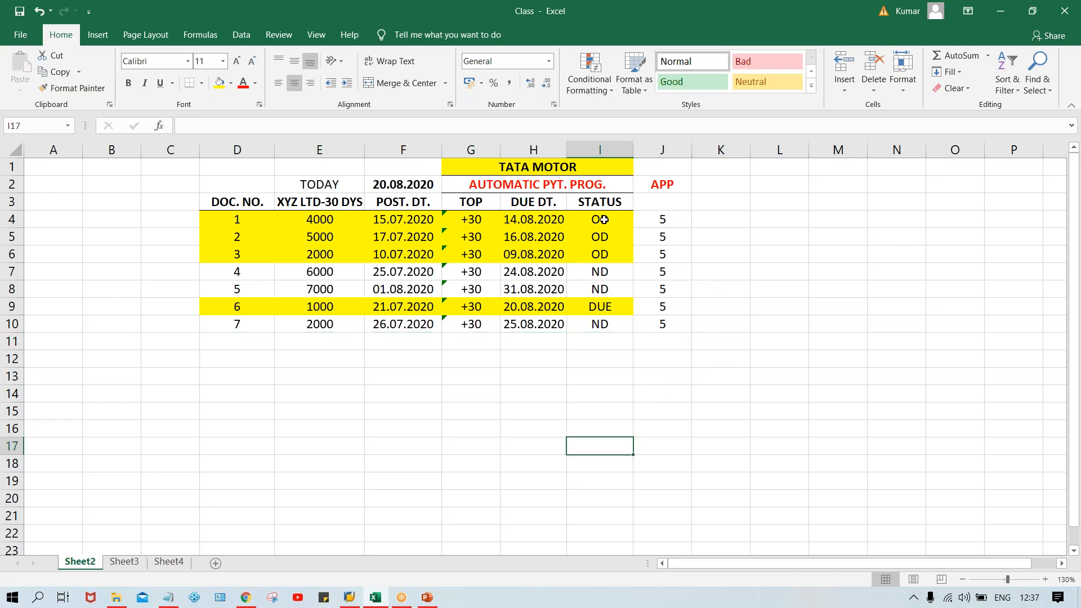
Step: Review the payment statuses, the TOP column, and the posting and due dates of the documents in the table
left_click_drag(602, 220, 601, 254)
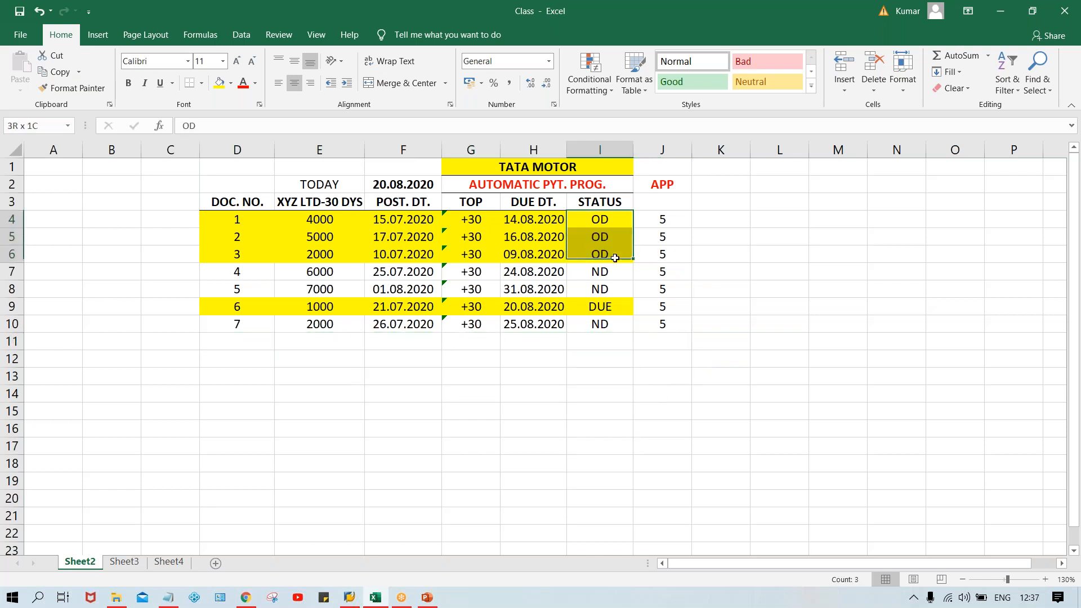
left_click(586, 306)
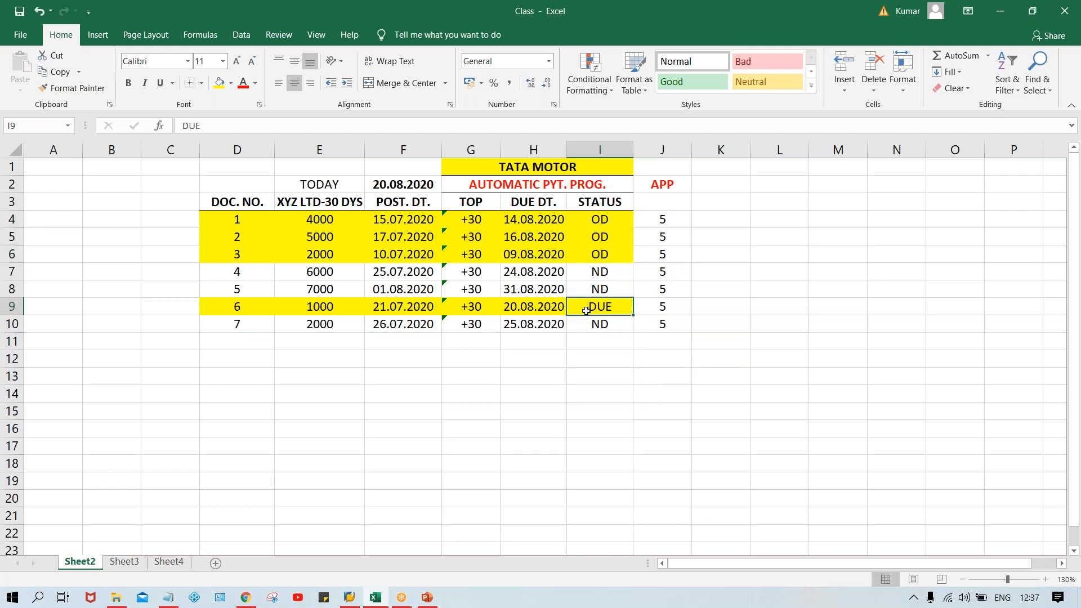
left_click_drag(599, 272, 598, 288)
left_click(599, 326)
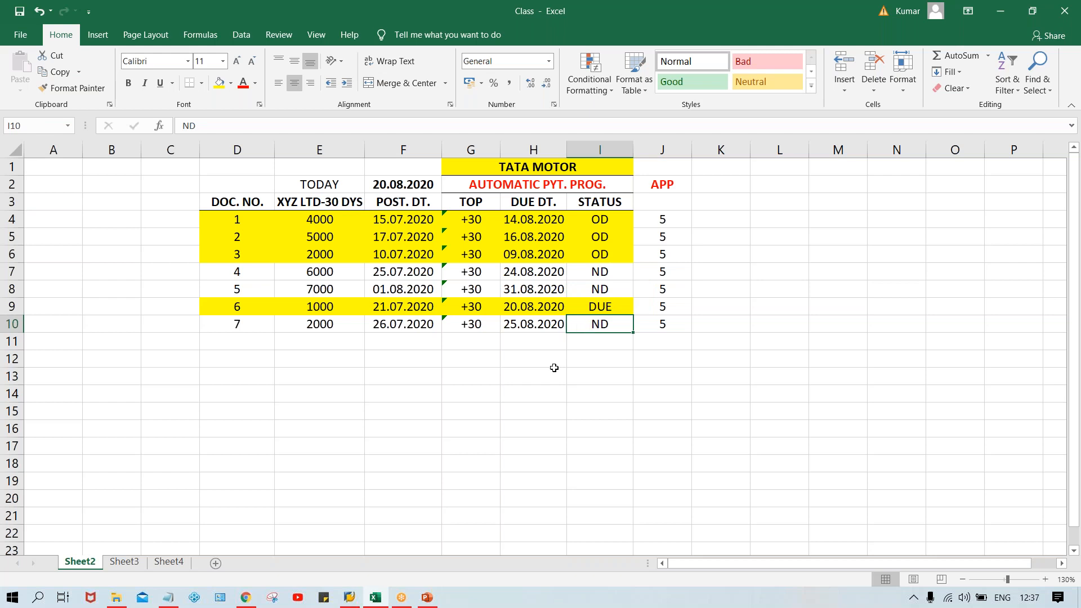
left_click(479, 205)
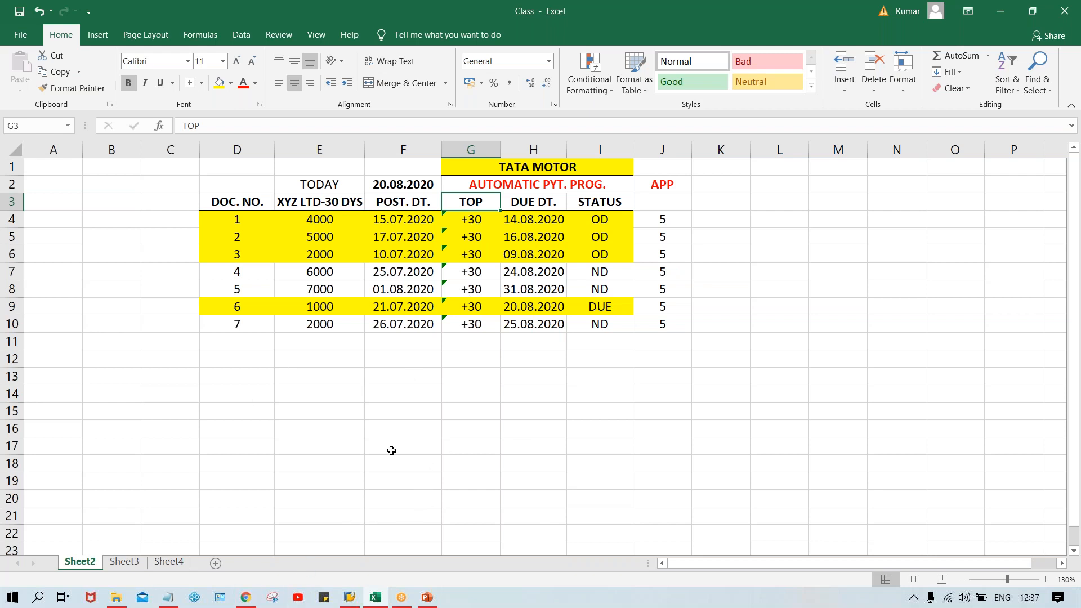
left_click(394, 222)
left_click(398, 242)
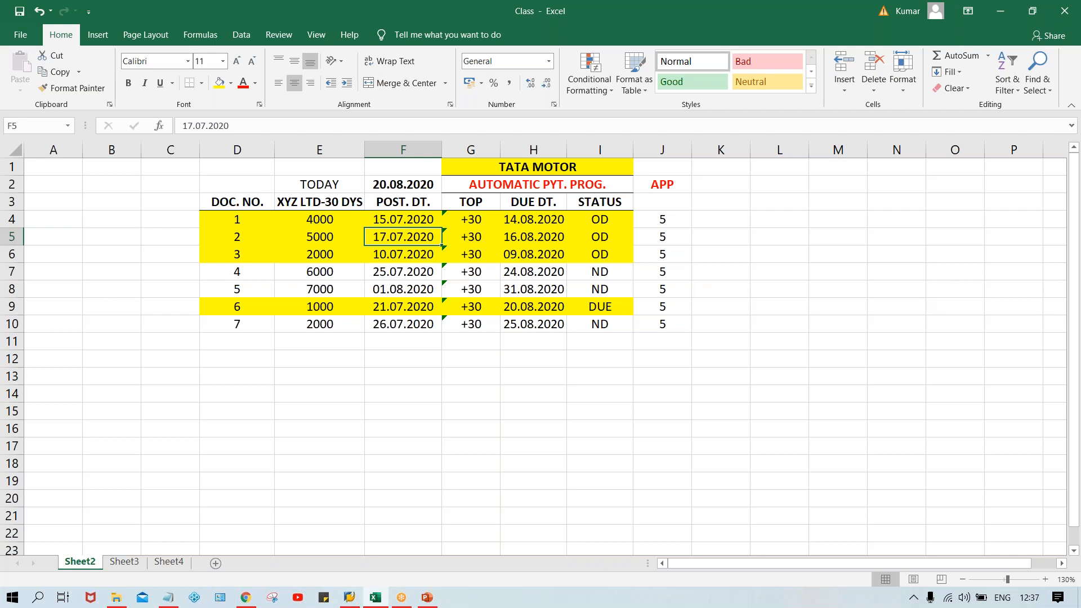
left_click(380, 219)
left_click(396, 238)
left_click(395, 256)
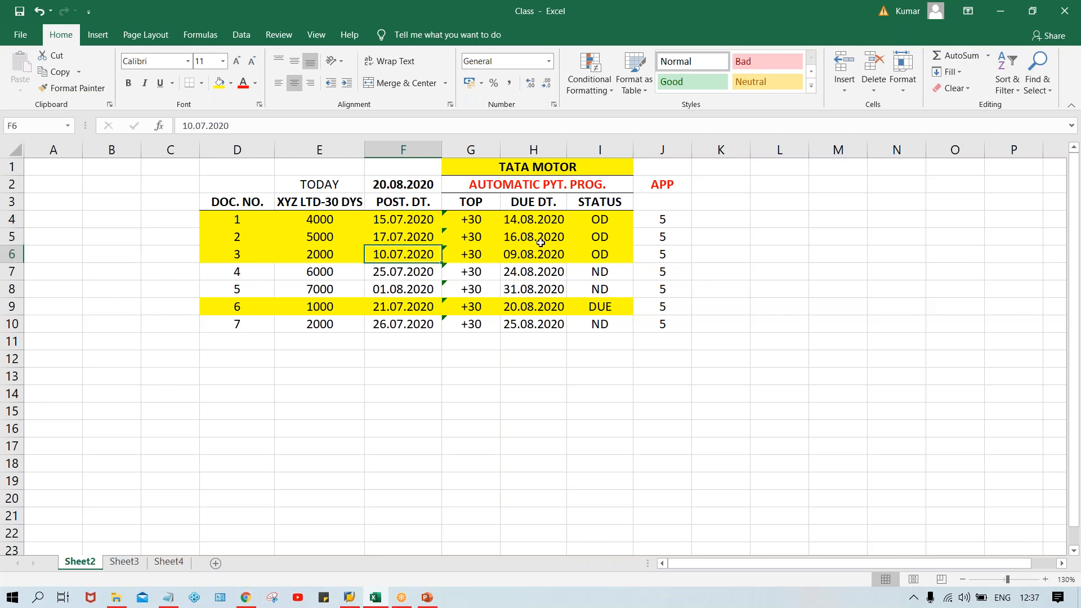
left_click(521, 222)
left_click(523, 242)
left_click(523, 259)
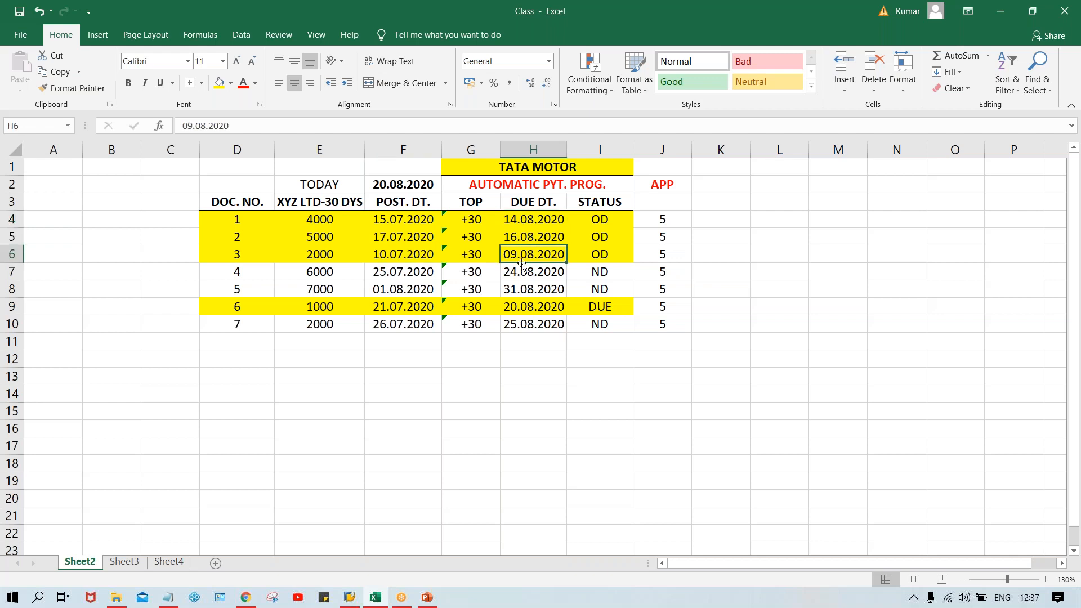
Step: Switch to SAP Logon, open the SAP_2 connection and log on with the username and account password
left_click(349, 596)
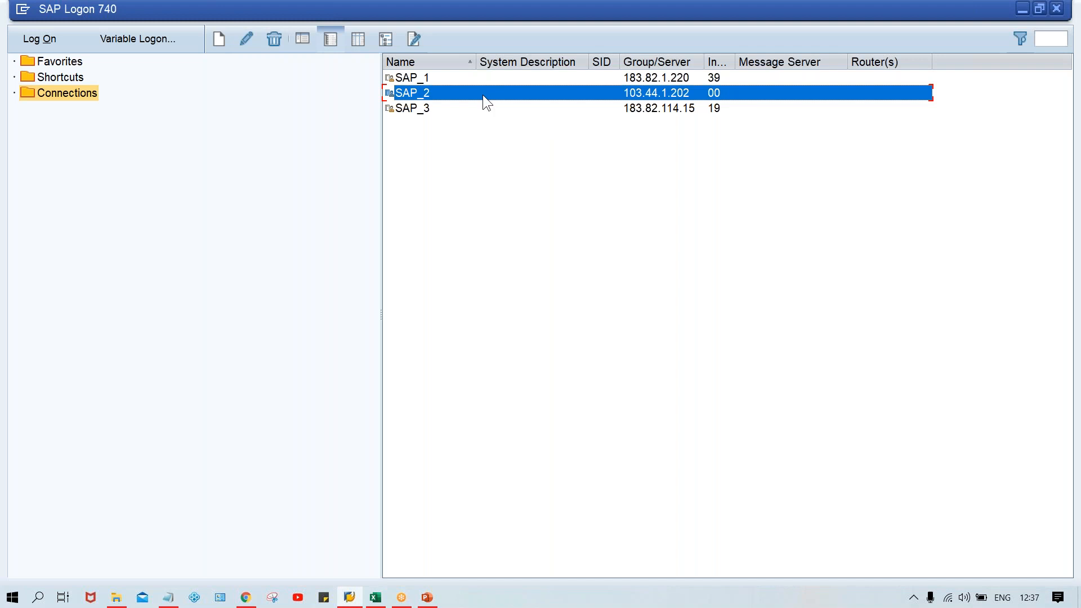
double_click(482, 95)
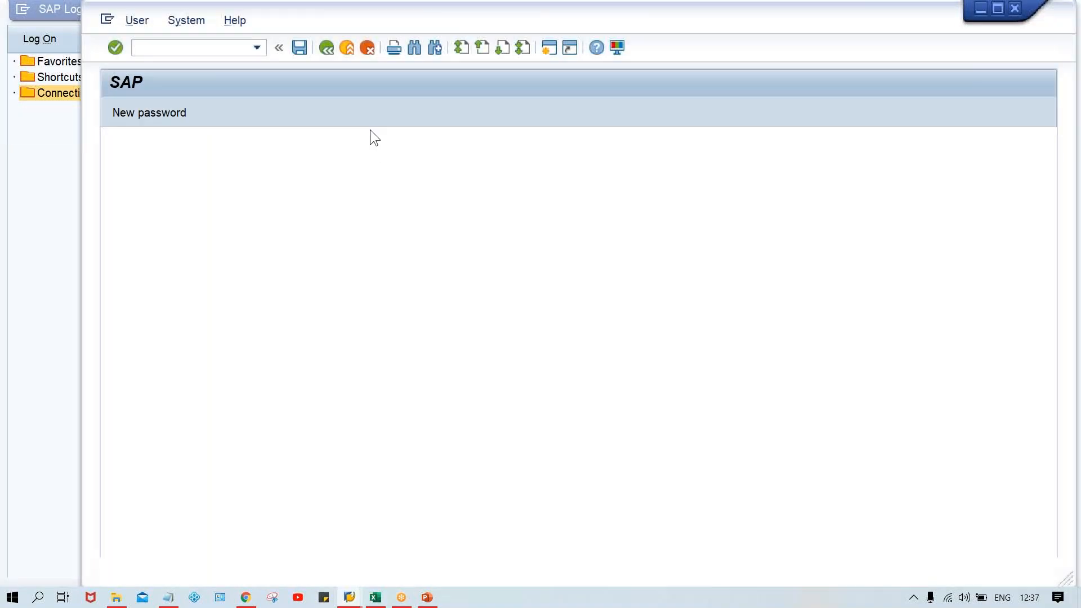
left_click(314, 176)
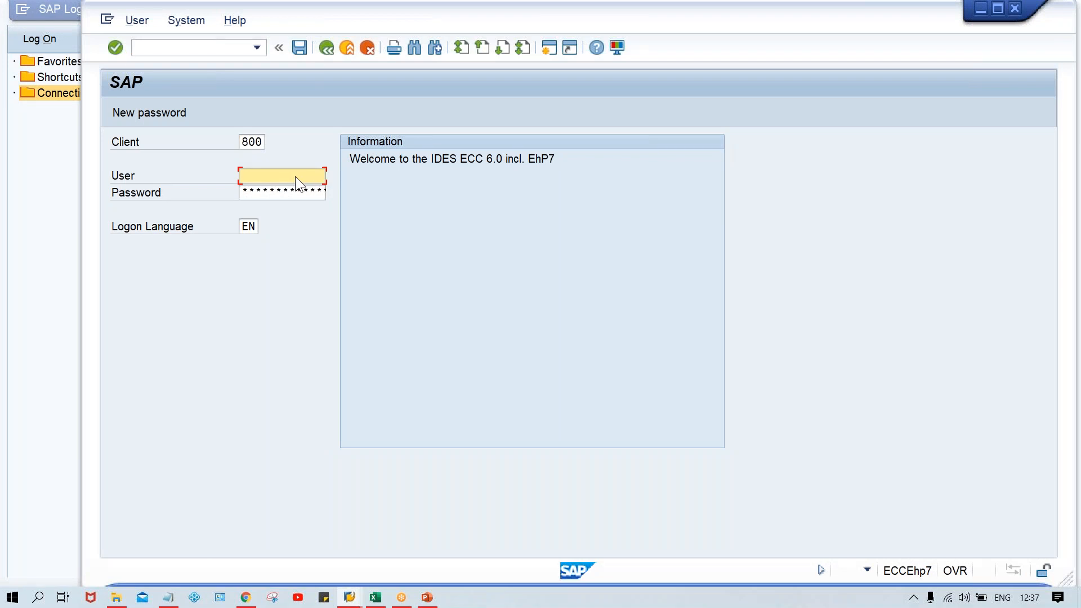
left_click(295, 176)
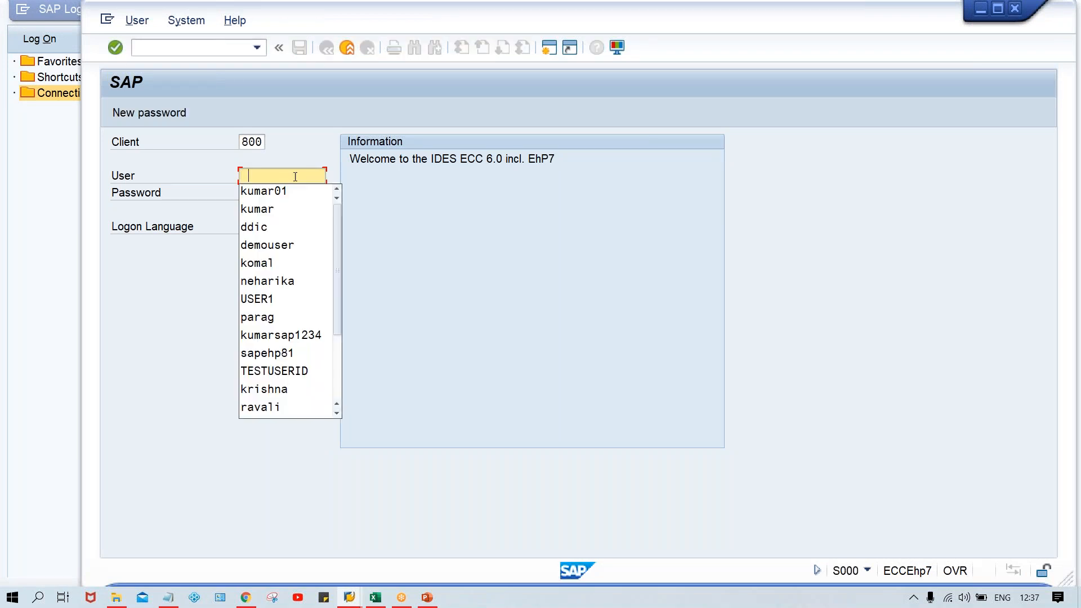
left_click(276, 209)
key("Tab")
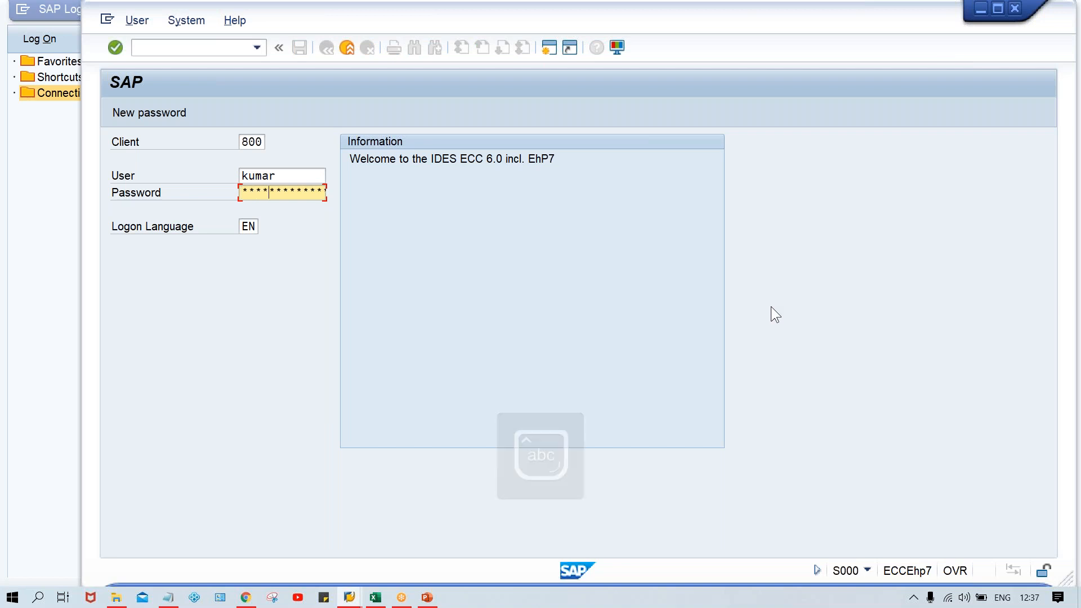
key("Return")
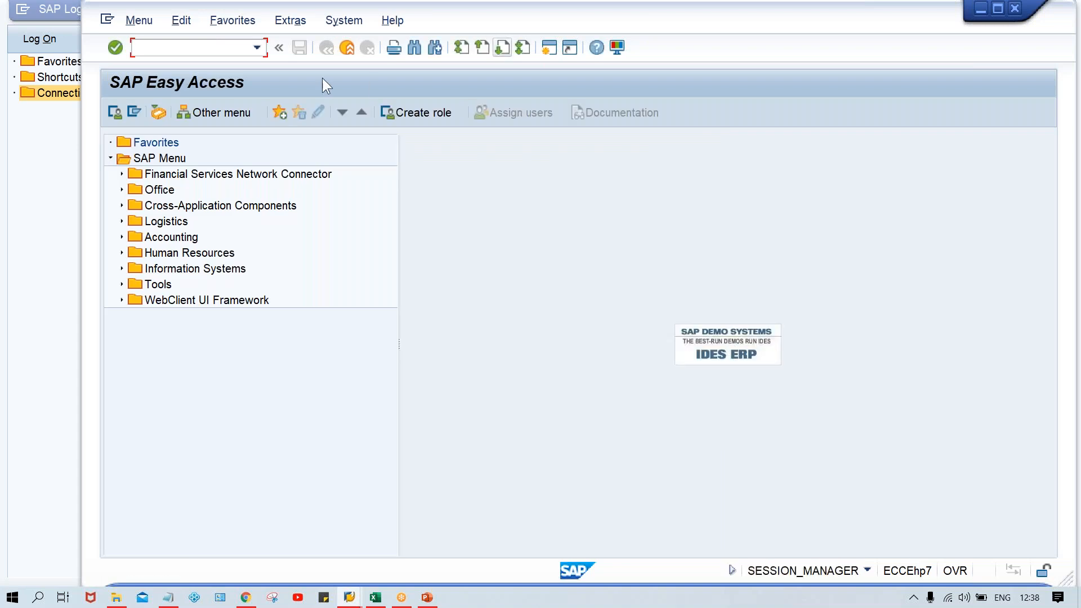
Step: Open the Change Vendor transaction XK02
key("Caps_Lock")
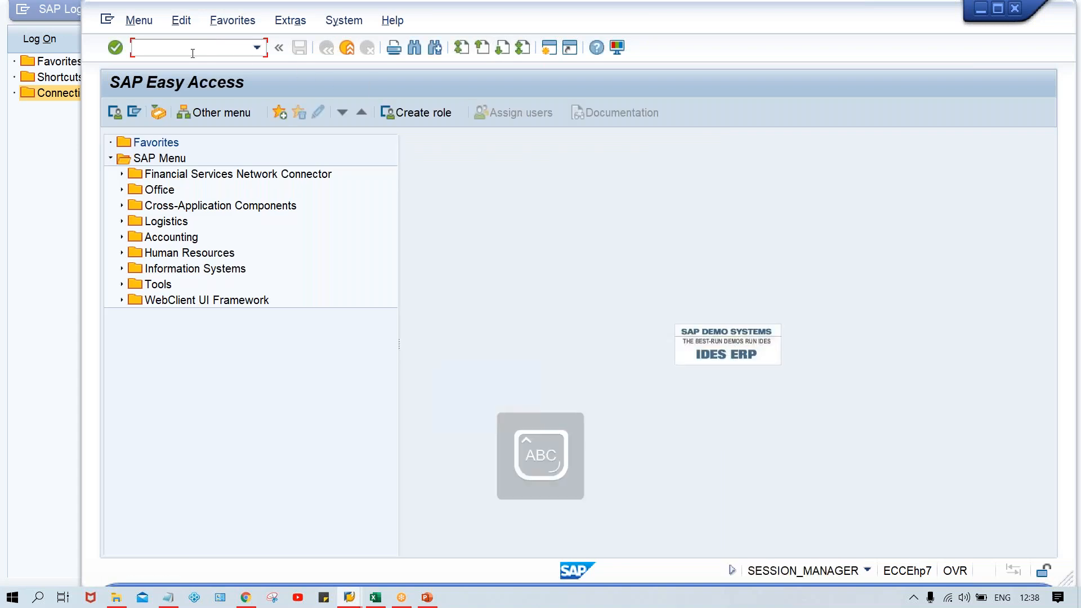
type("XK")
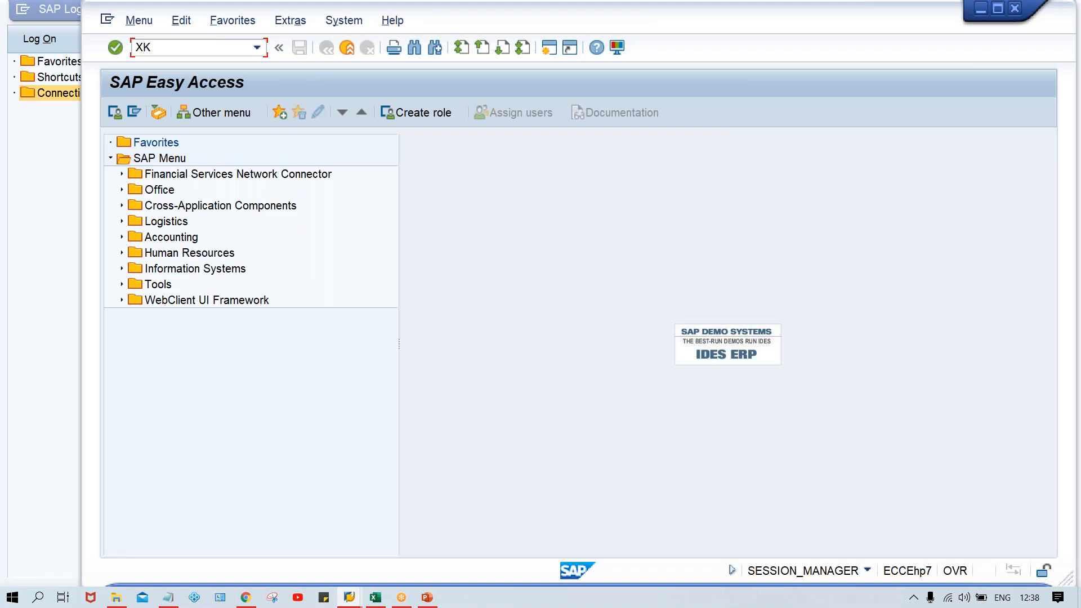
key("BackSpace")
key("BackSpace")
type("XK02")
key("Return")
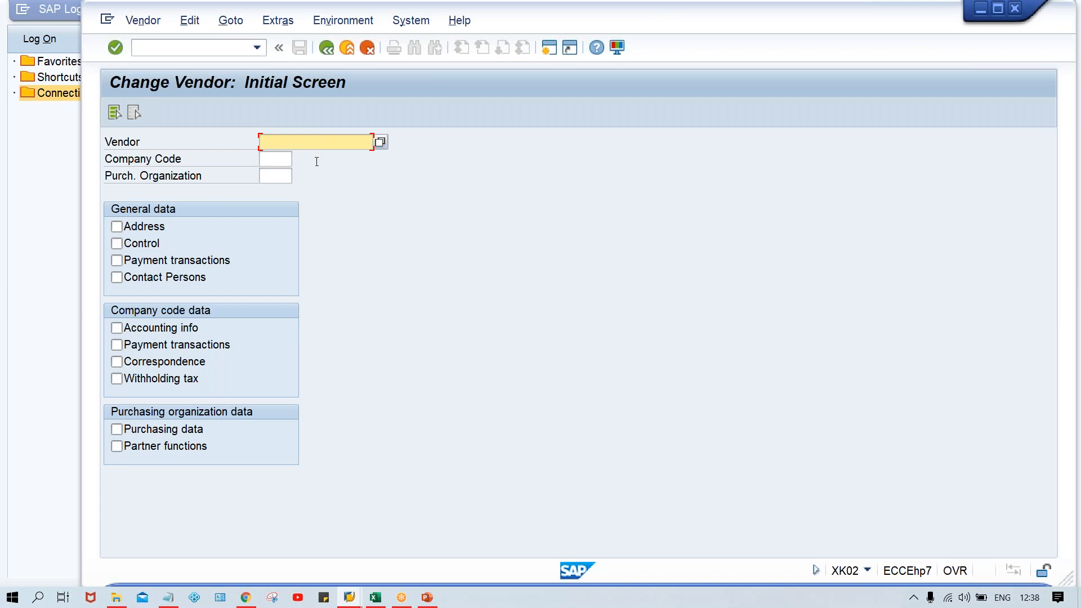
Step: Enter the test vendor's number and company code TM00, and open its company code payment transactions data
key("space")
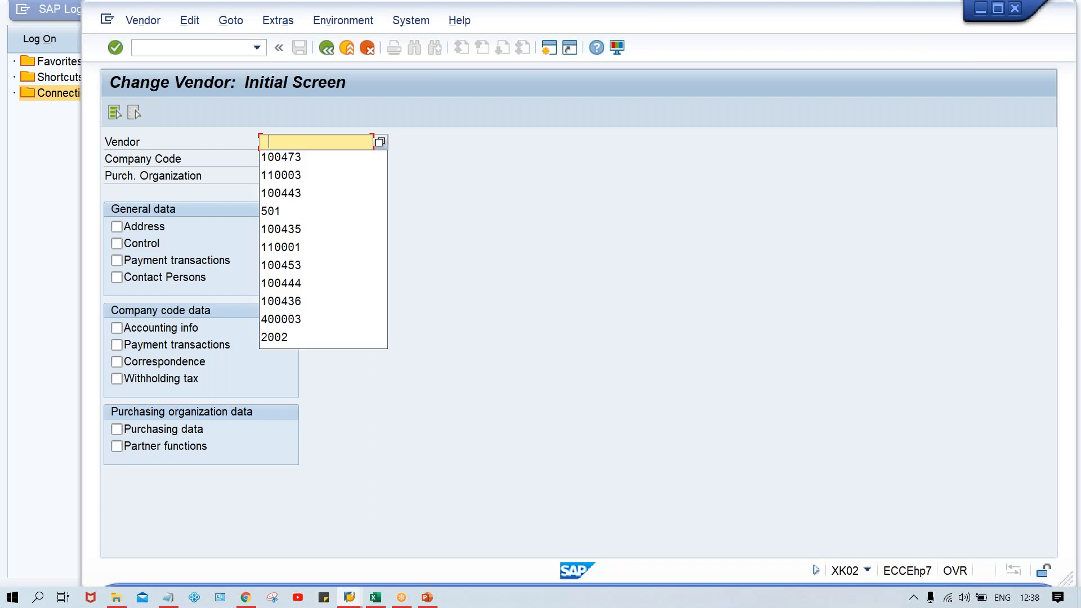
left_click(306, 175)
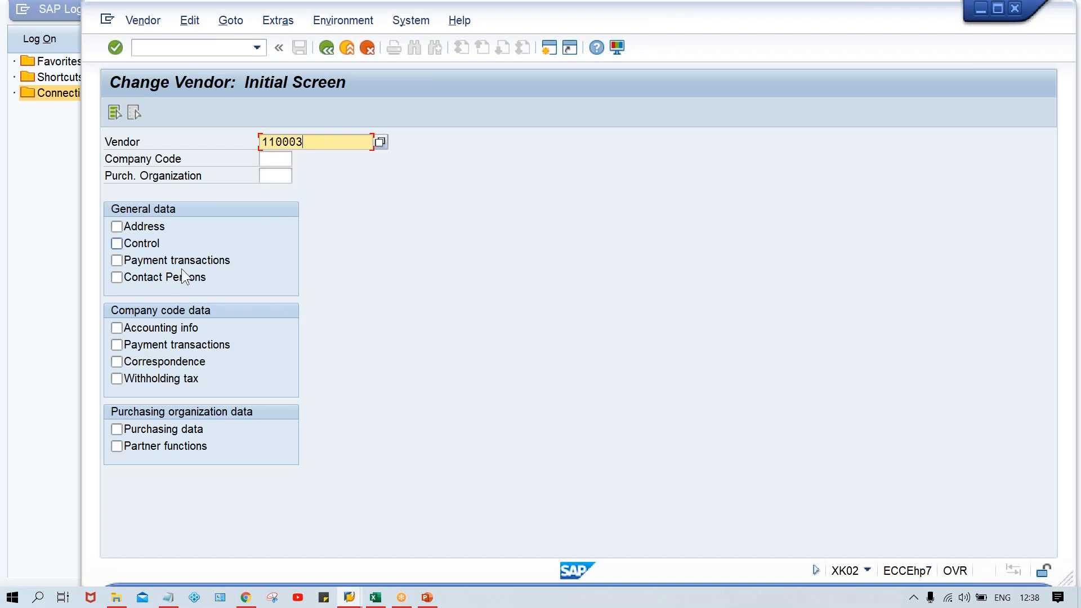
left_click(275, 159)
left_click(280, 172)
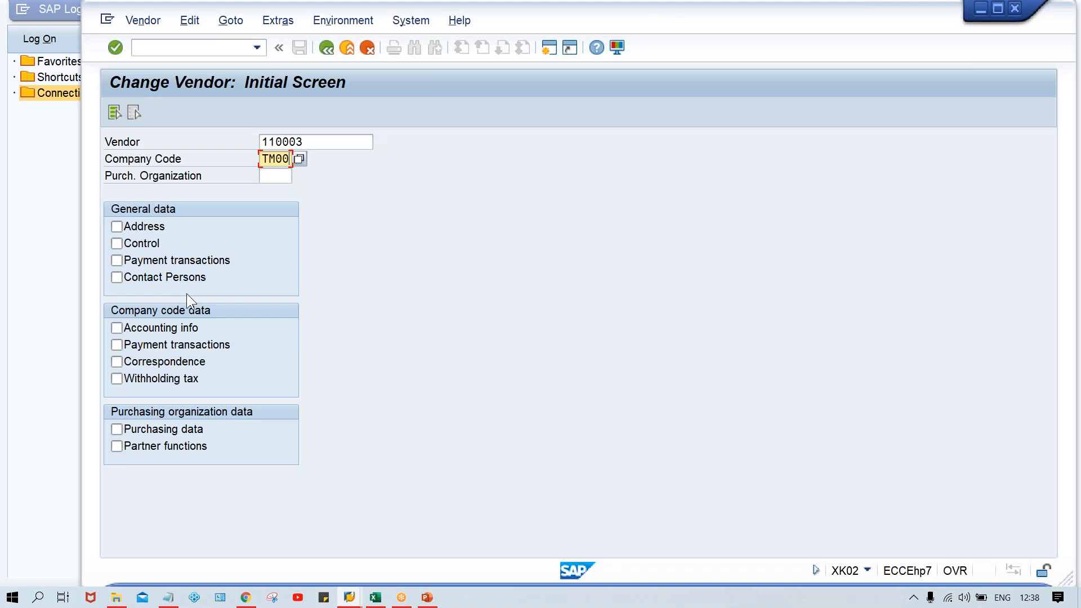
left_click(216, 344)
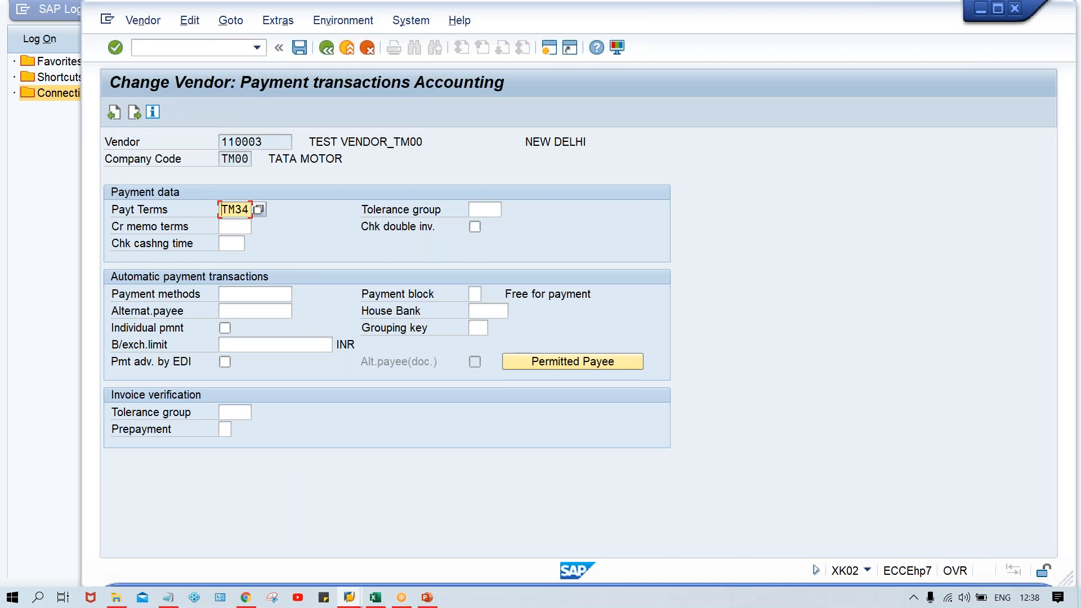
Step: Set the vendor's payment terms to TM30 and save the change
key("BackSpace")
type("0")
key("Return")
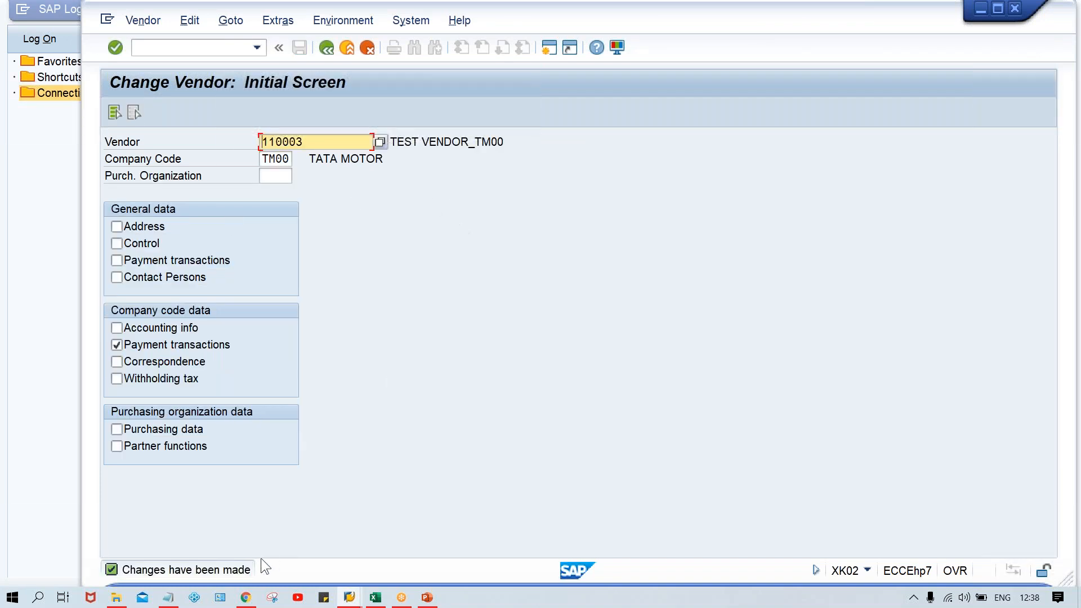
Step: Open a second SAP session and start the vendor invoice entry transaction FB60
left_click(549, 48)
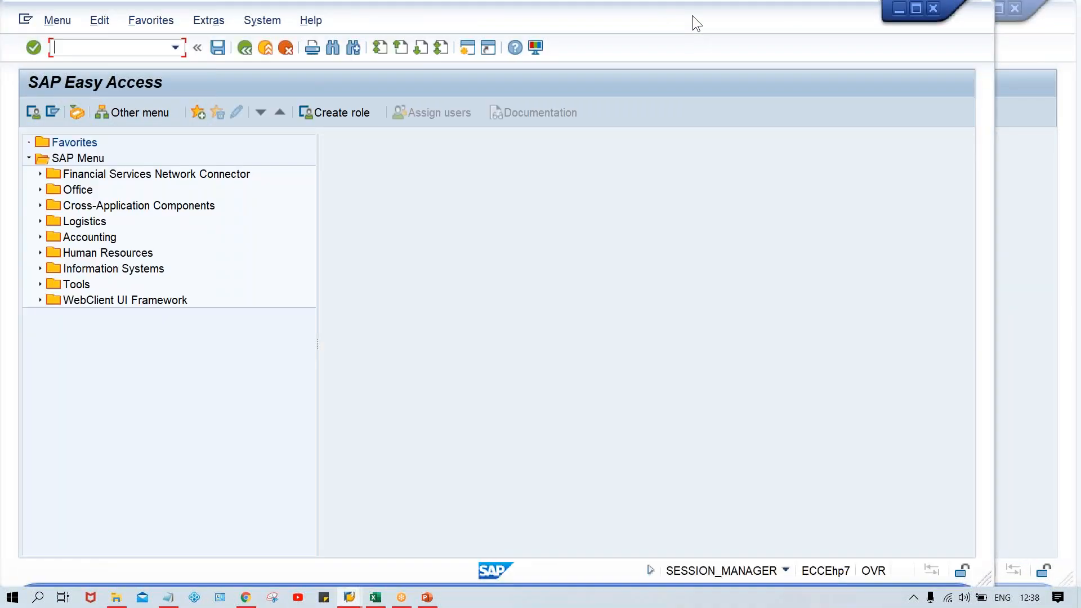
left_click_drag(711, 15, 769, 15)
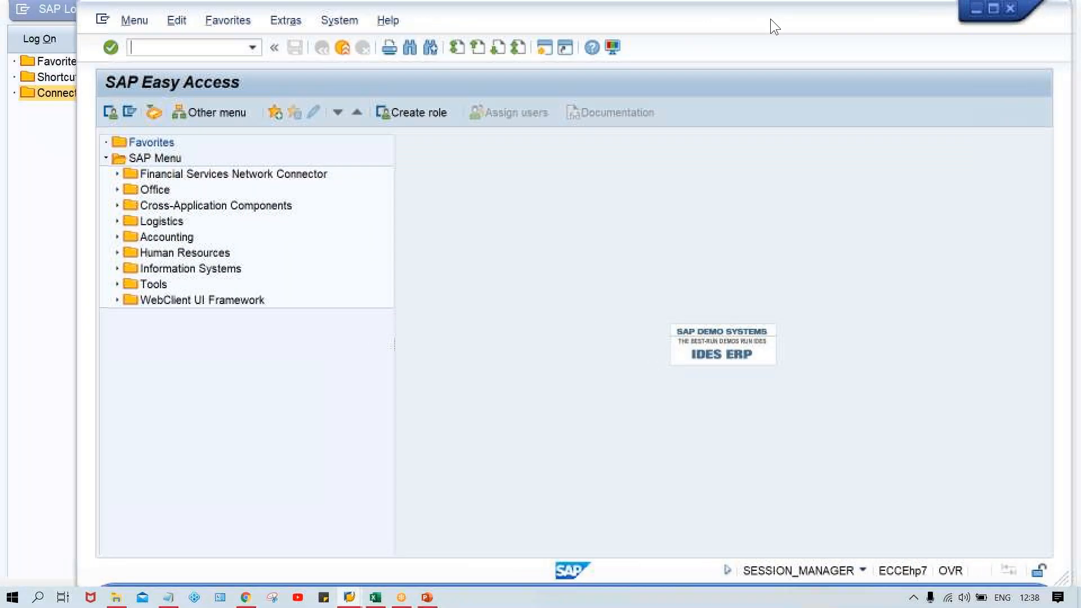
type("FB60")
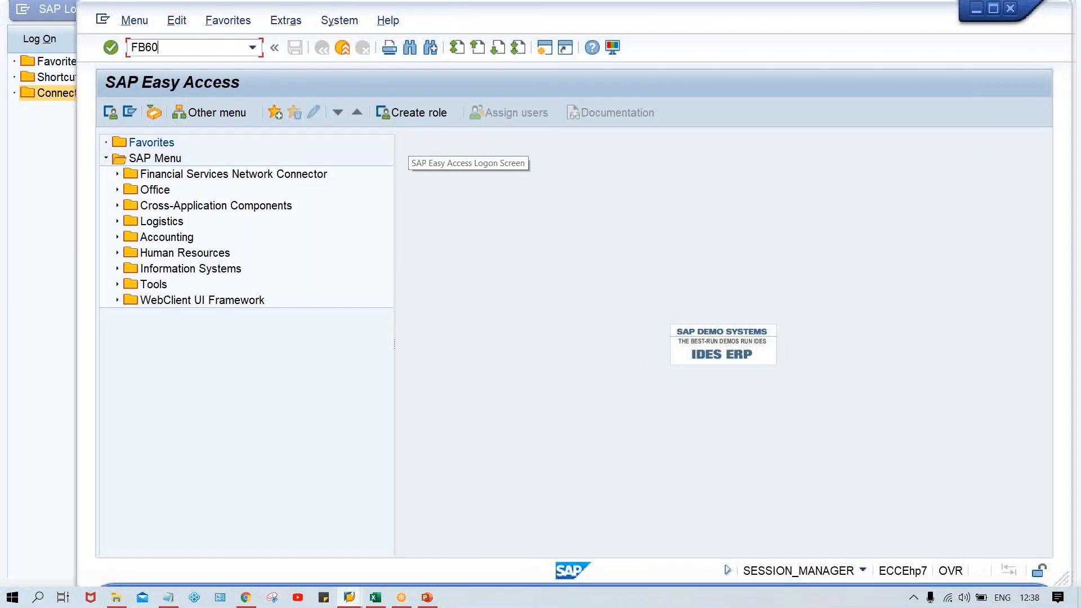
key("Return")
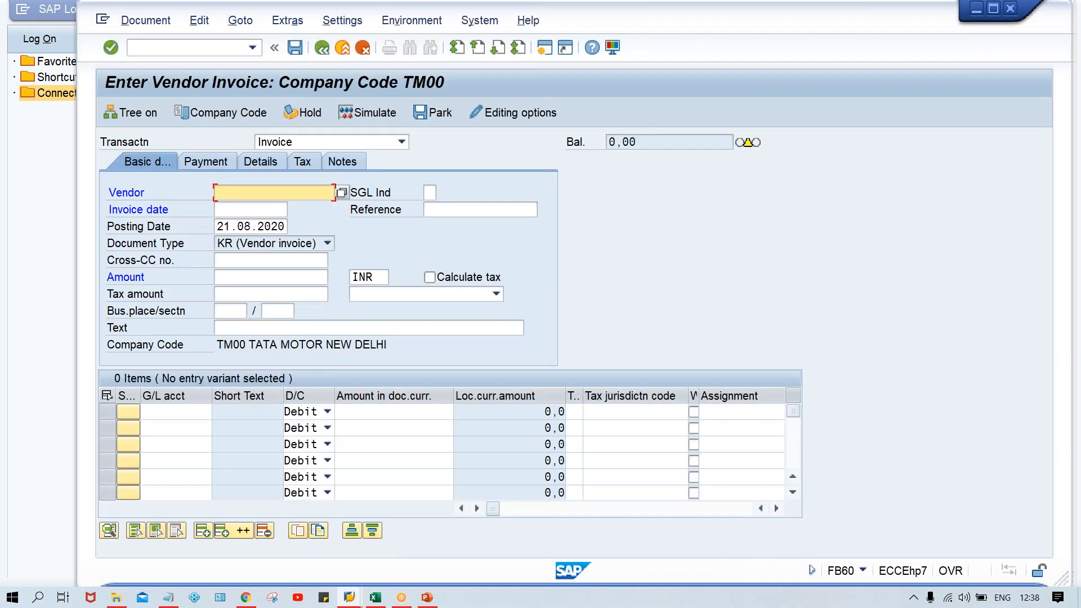
Step: Replace the invoice entry with transaction FBL1N and list all items of the test vendor in company code TM00
left_click(205, 43)
type("/N")
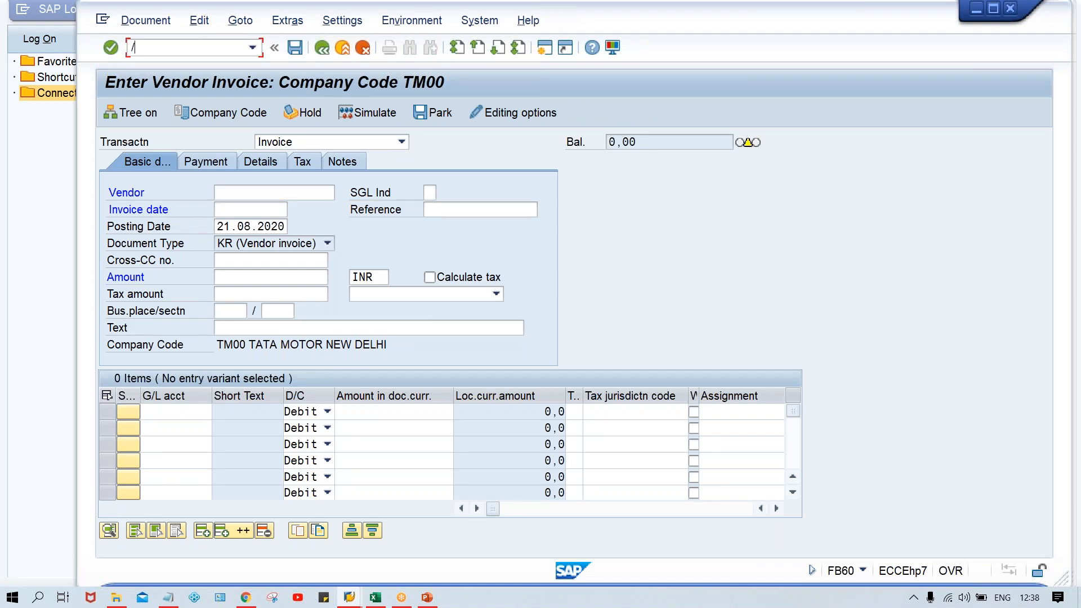
type("FBL1")
key("Return")
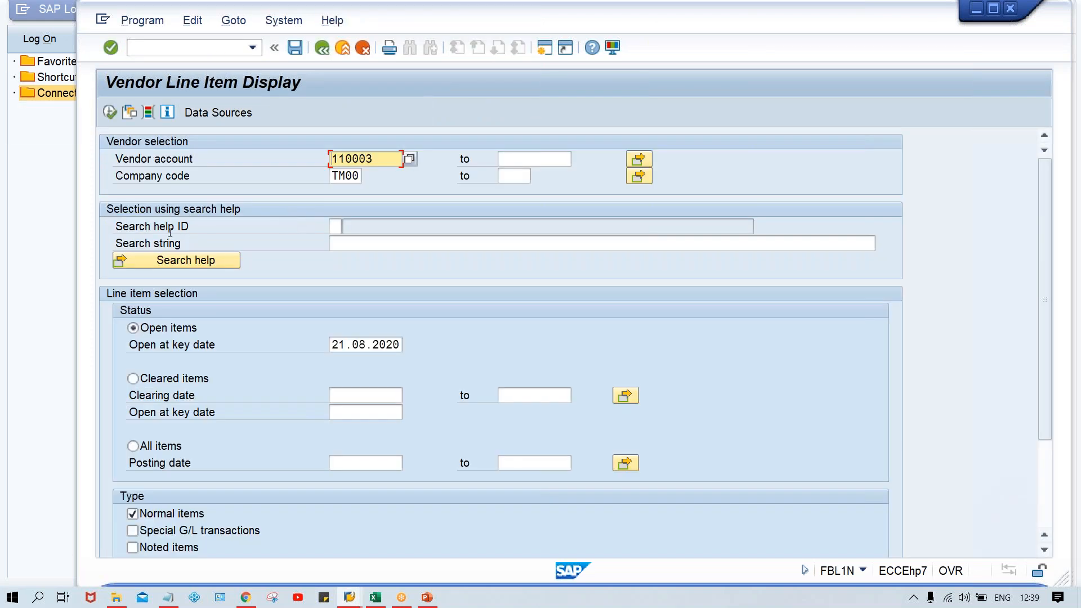
left_click(134, 447)
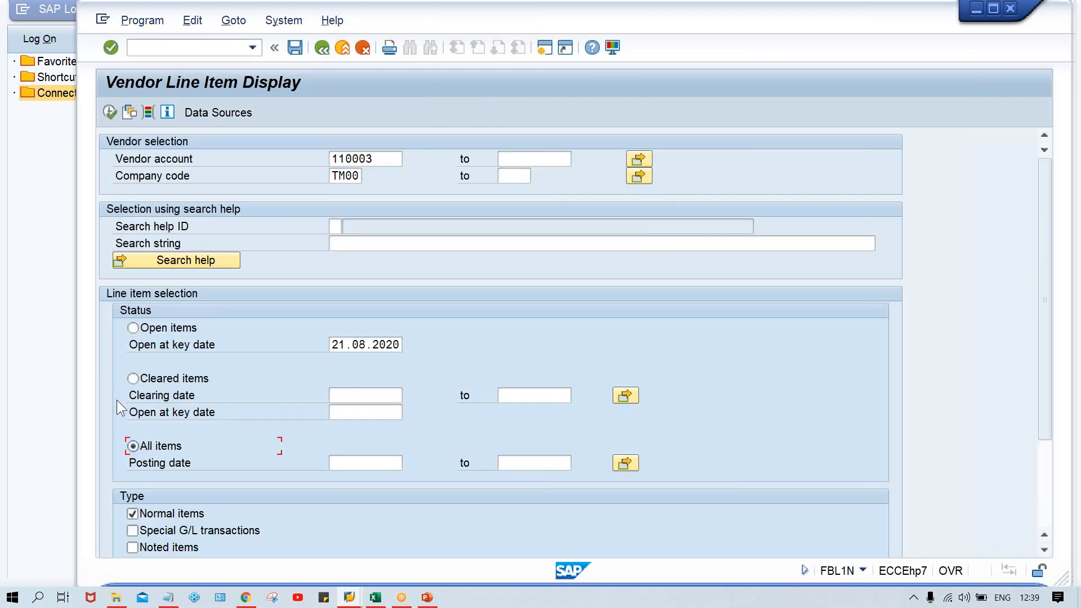
left_click(104, 113)
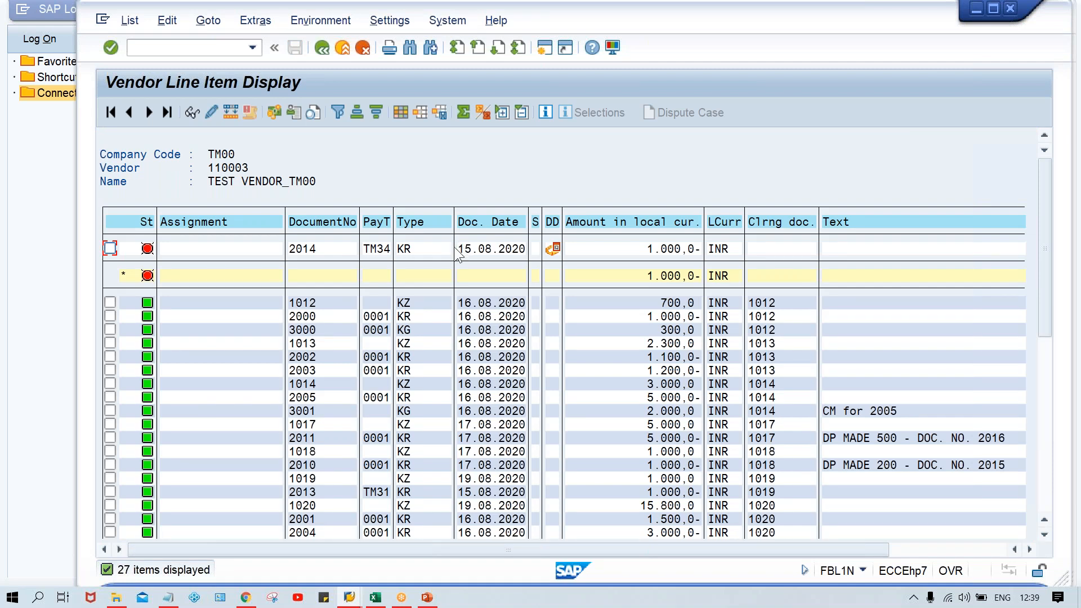
Step: Open the line item with payment terms TM34, examine its discount days and percentages, and return to the item list
left_click(371, 248)
double_click(382, 245)
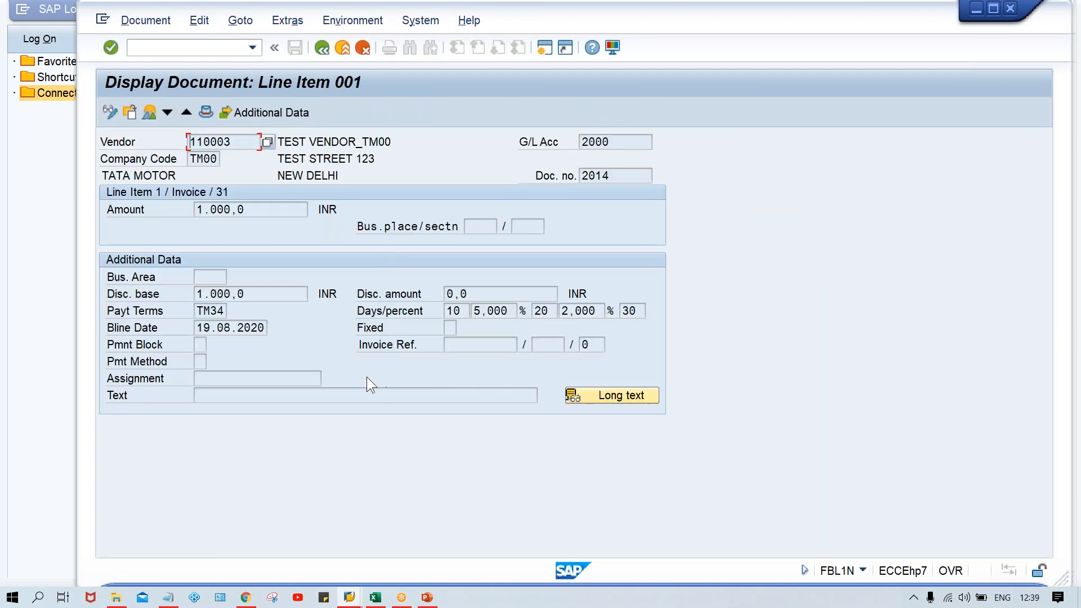
left_click(451, 312)
left_click(544, 311)
left_click(319, 55)
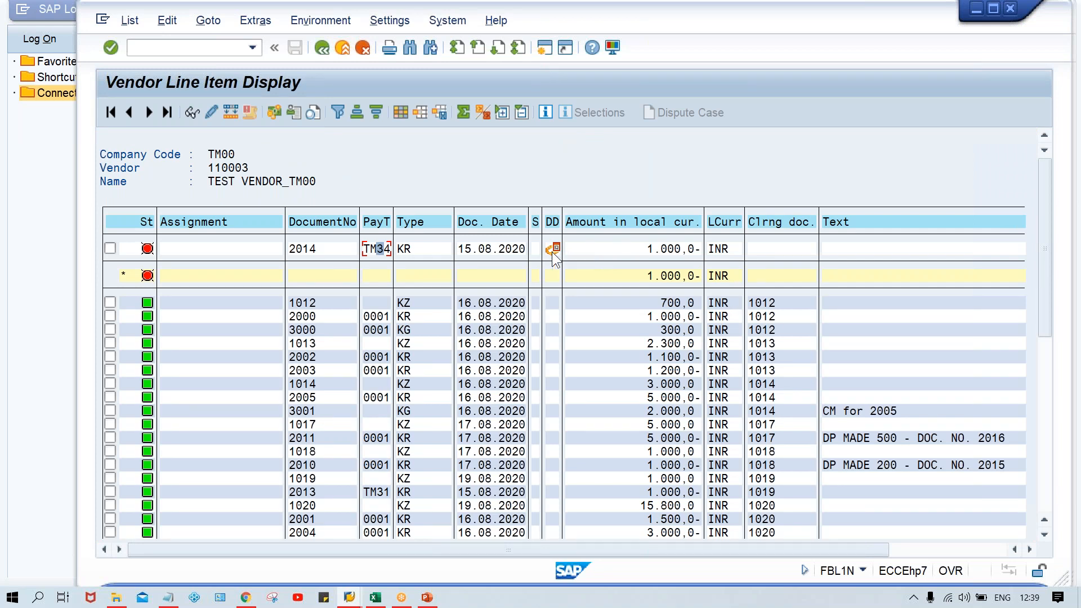
Step: Switch back to the Excel sheet and select the amount of document 1 in cell E4
key("alt+Tab")
key("Tab")
key("Tab")
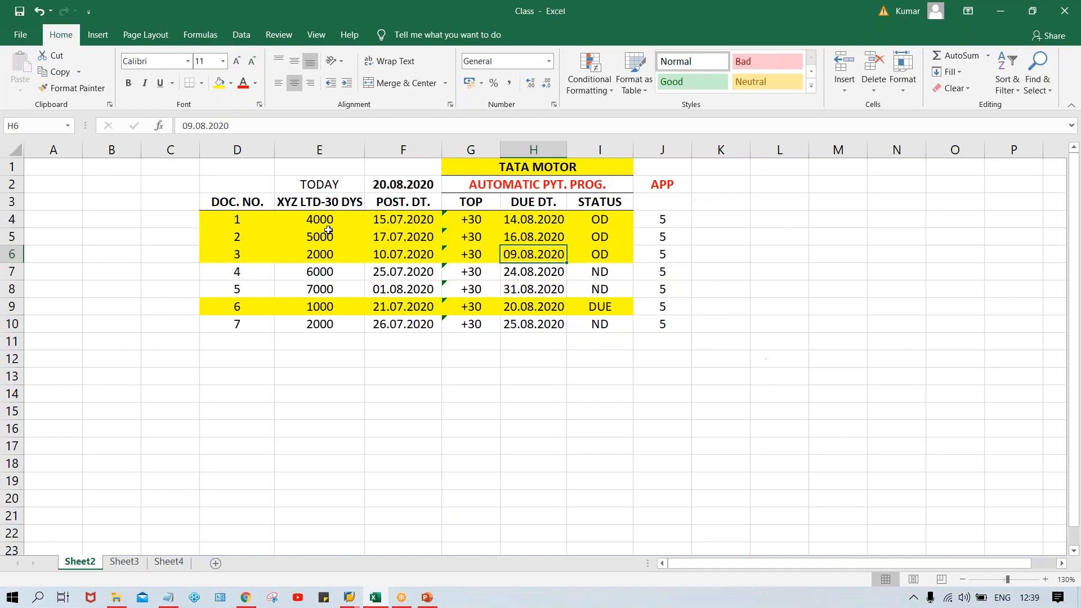
left_click(313, 214)
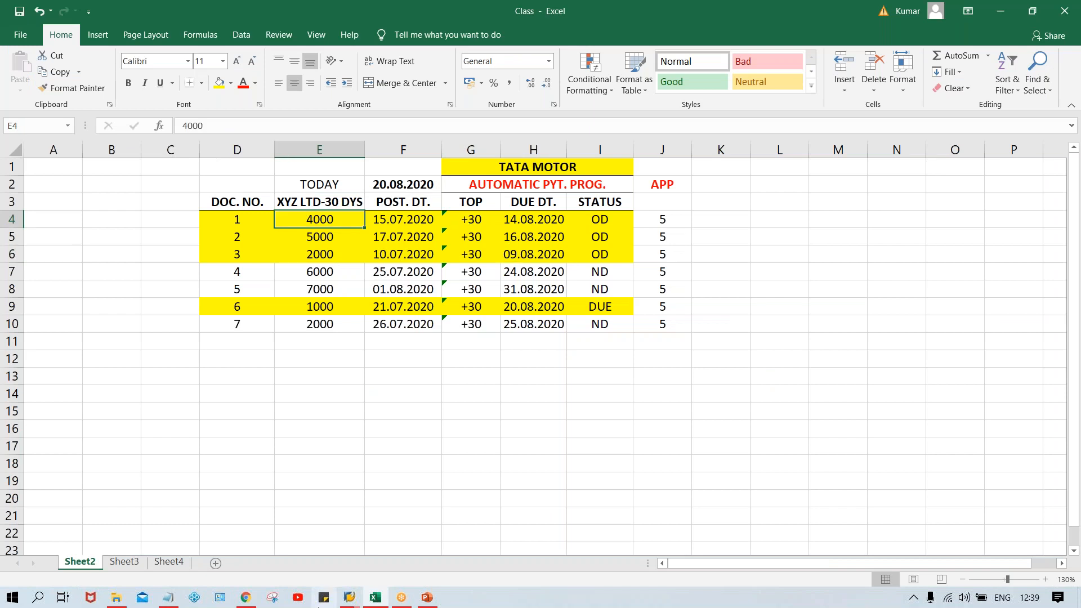
Step: Switch to the SAP vendor line item display, open a new session from it, and start transaction FB60
mouse_move(351, 599)
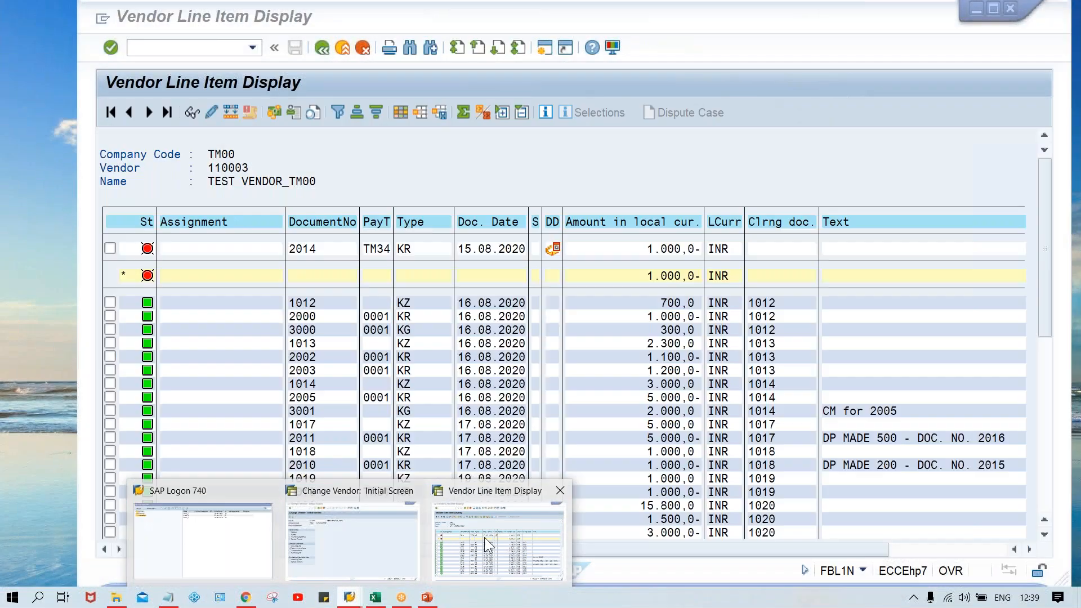
left_click(484, 537)
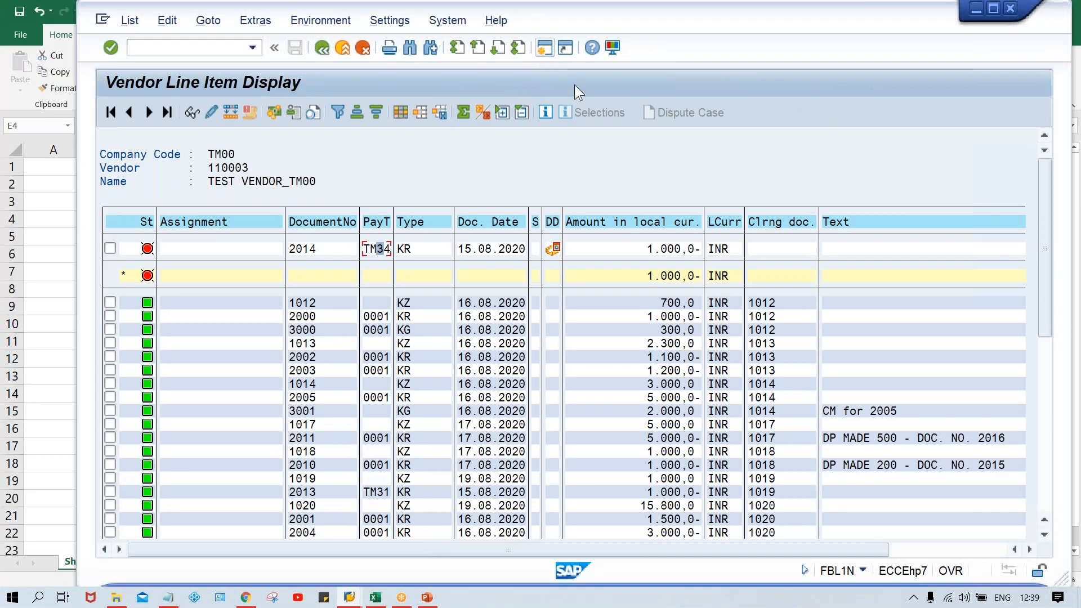
left_click(544, 48)
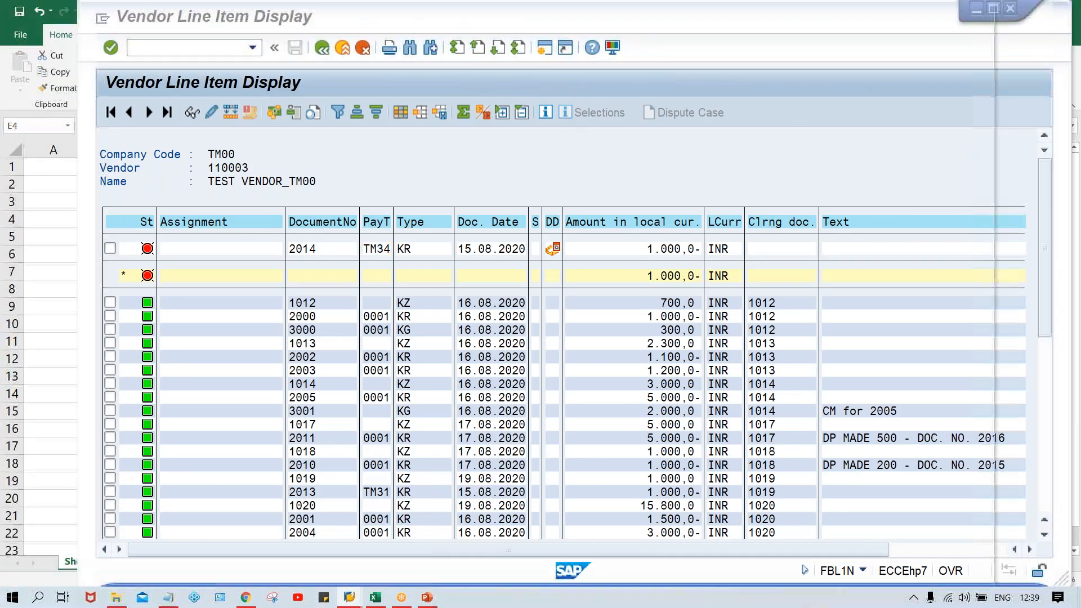
left_click_drag(621, 26, 704, 25)
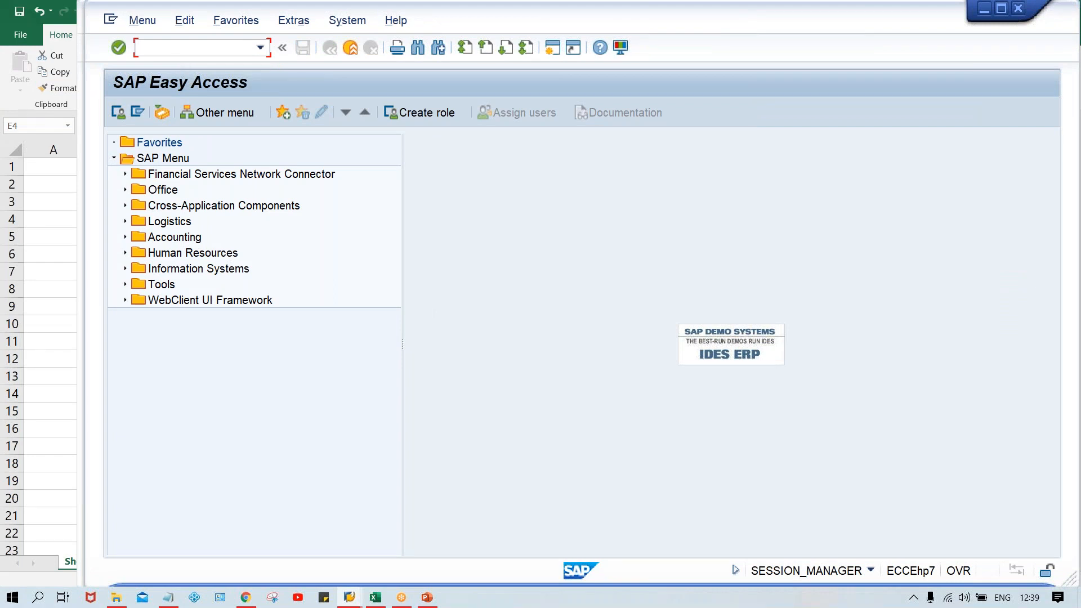
type("FB60")
key("Return")
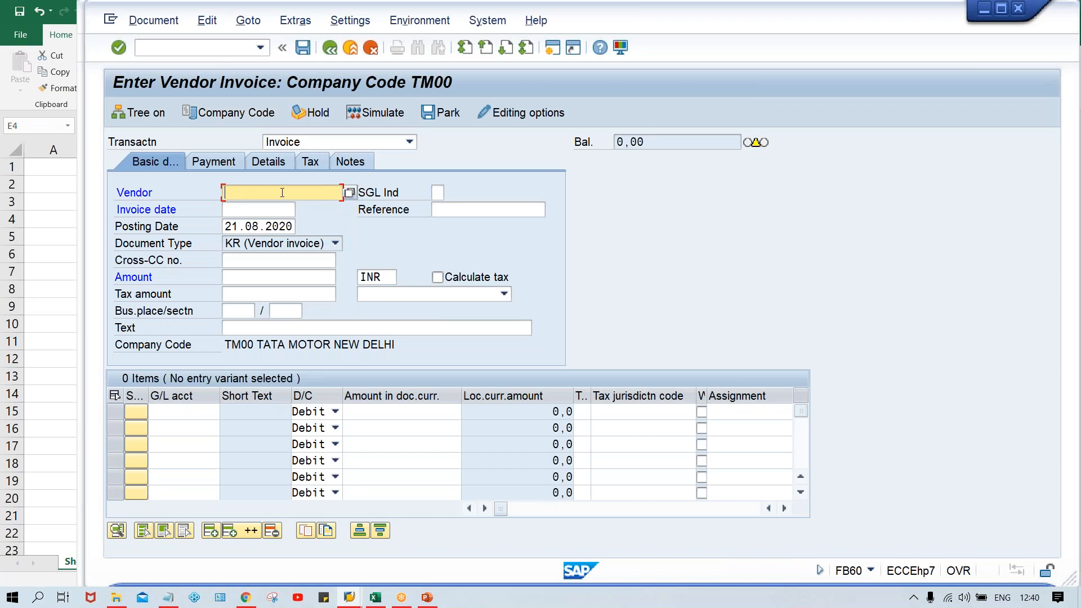
Step: Enter the TM00 test vendor as the vendor of the new invoice
left_click(282, 193)
key("Down")
key("Down")
key("Return")
Step: Copy document 1's posting date 15.07.2020 from Excel cell F4 and enter it as the SAP invoice date and posting date
left_click(262, 210)
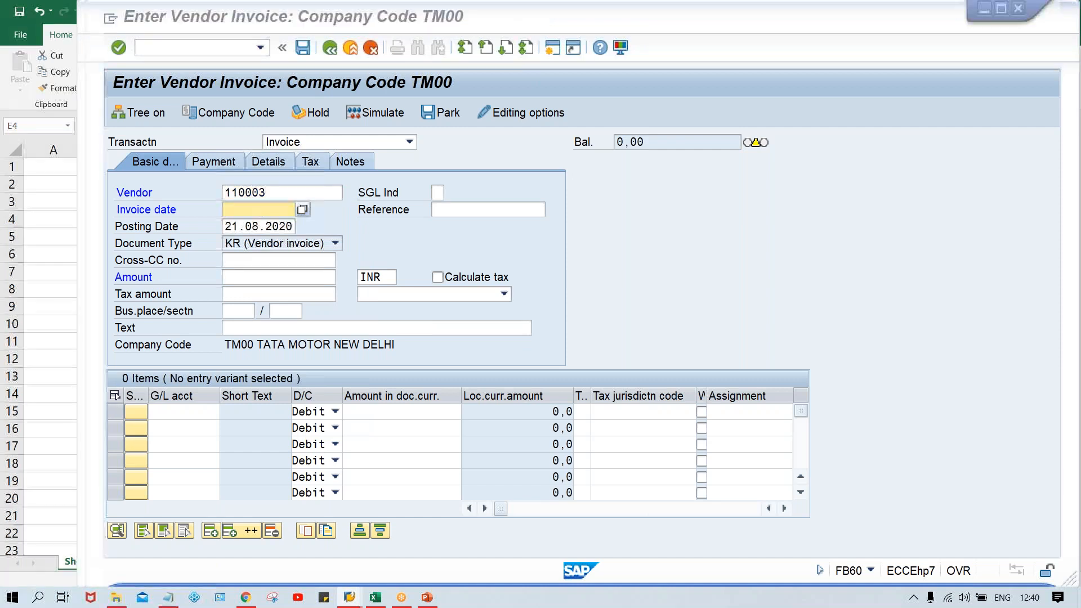
key("alt+Tab")
key("alt+Tab")
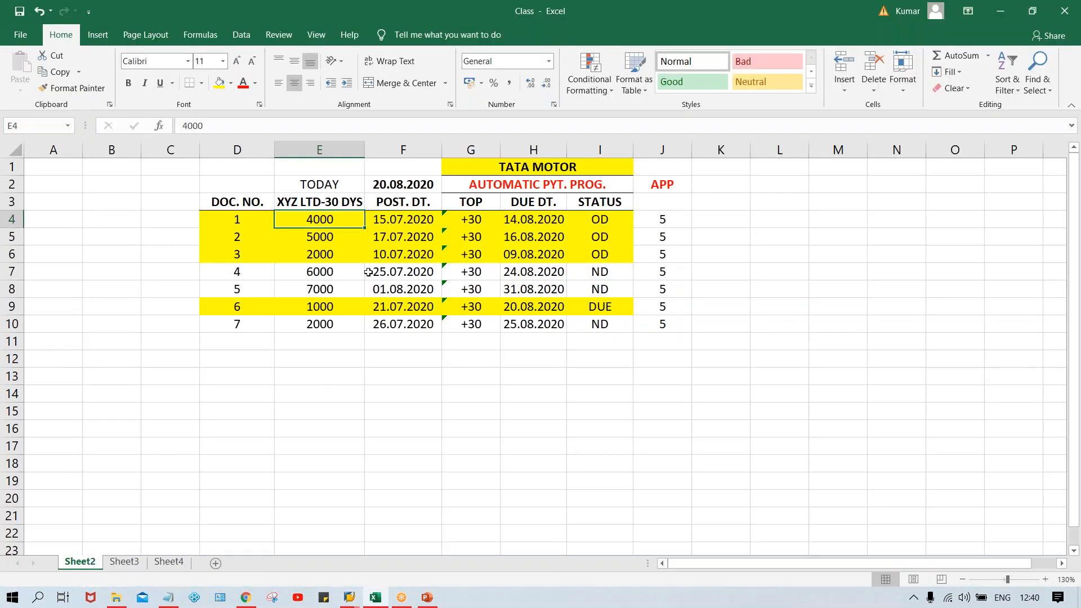
left_click(406, 221)
key("ctrl+c")
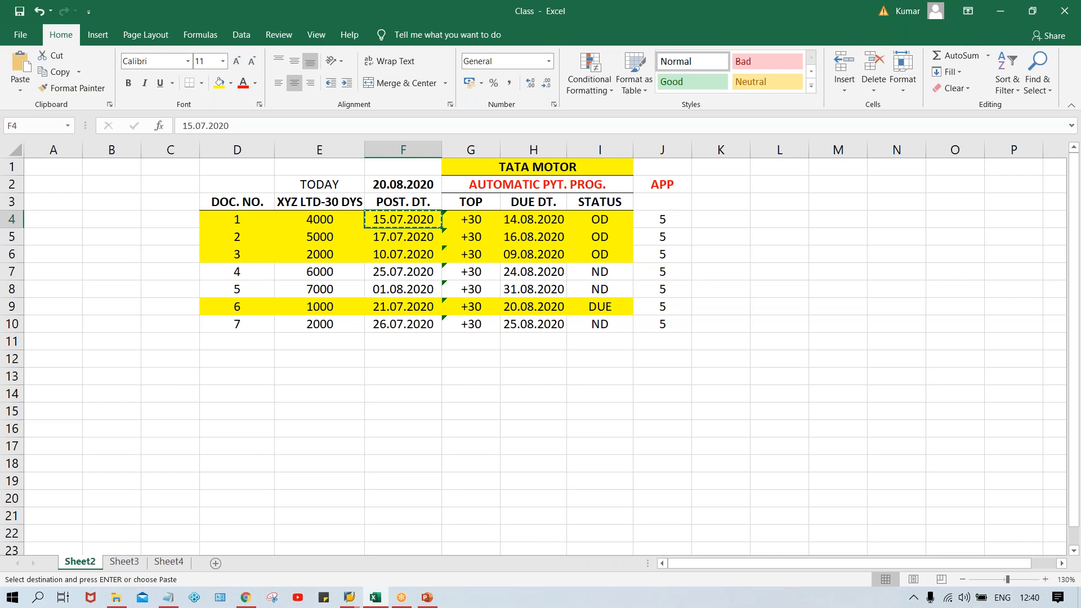
key("alt+Tab")
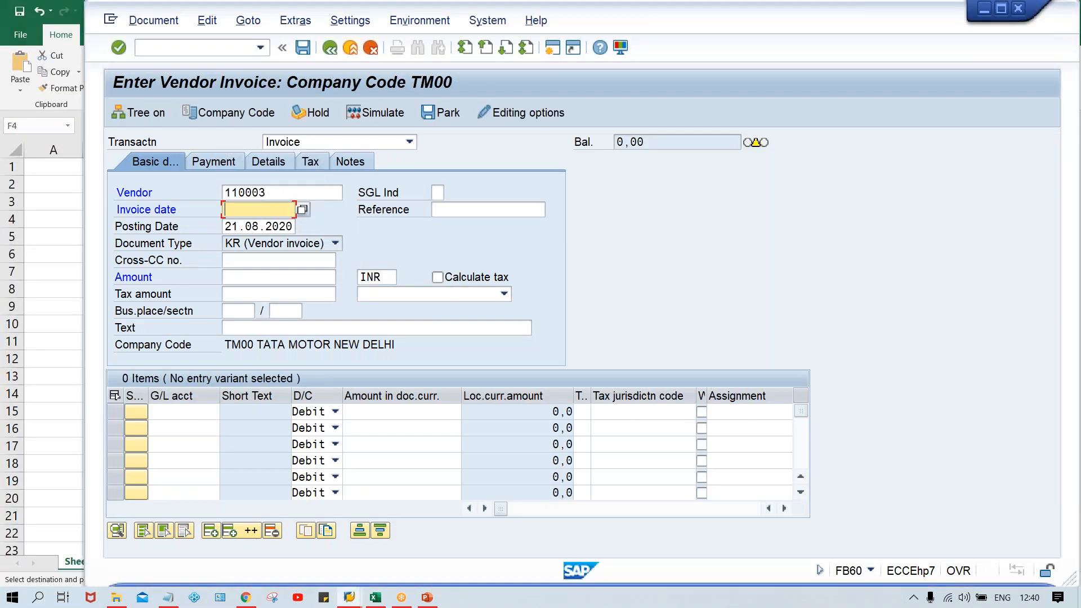
key("ctrl+v")
key("Tab")
key("Tab")
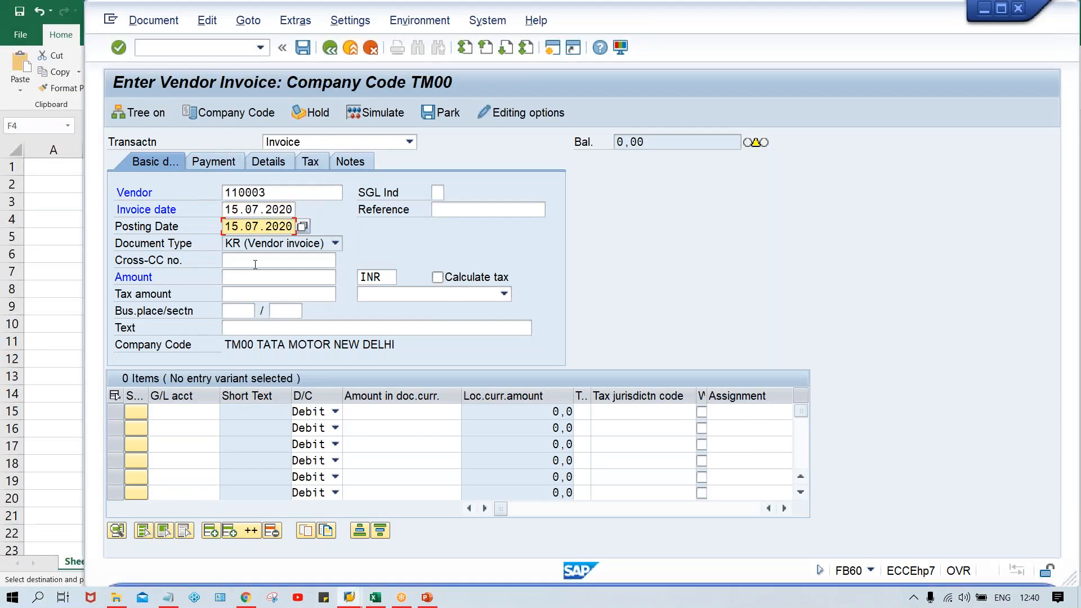
Step: Look up document 1's amount in Excel cell E4 and enter 4000 INR as the invoice amount in SAP
left_click(239, 280)
key("alt+Tab")
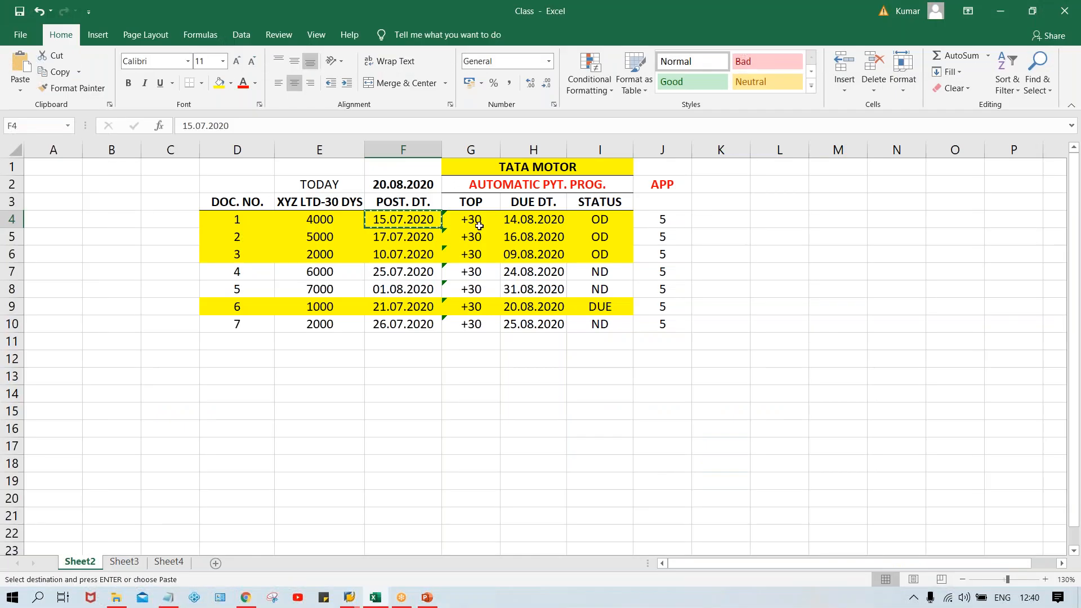
left_click(328, 213)
key("ctrl+c")
key("alt+Tab")
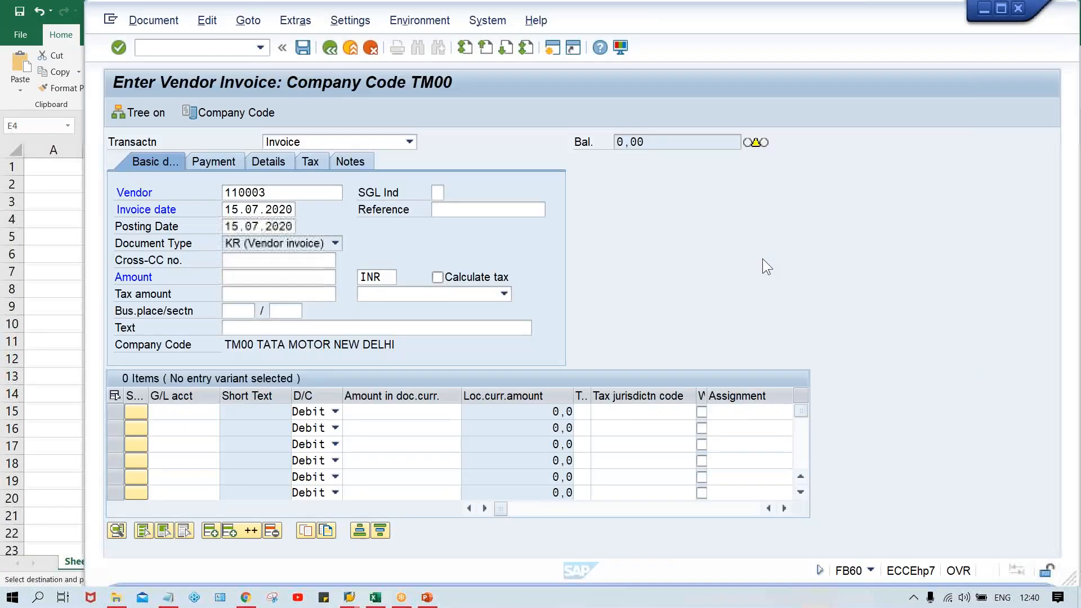
type("4000")
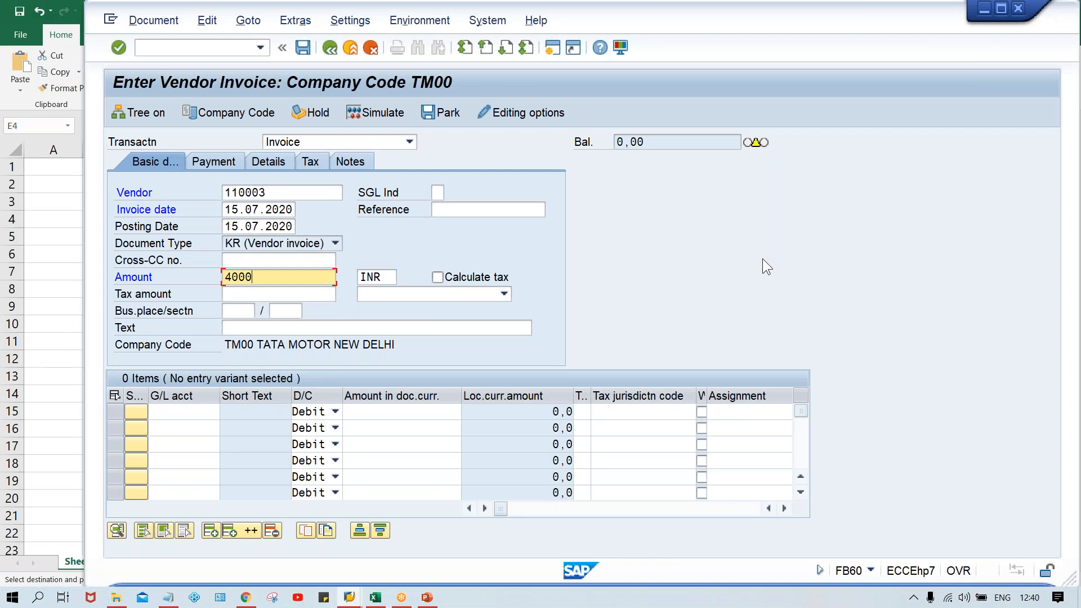
key("Return")
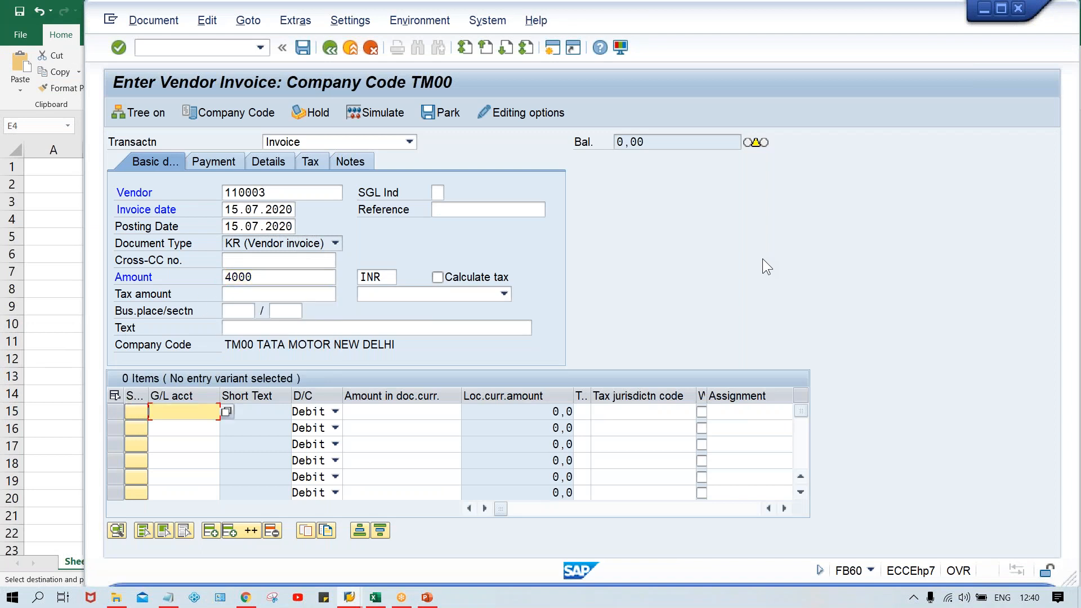
Step: Add a debit line for G/L account 4000 with amount 4000 and accept the posting period adjustment
type("400")
key("Tab")
key("Tab")
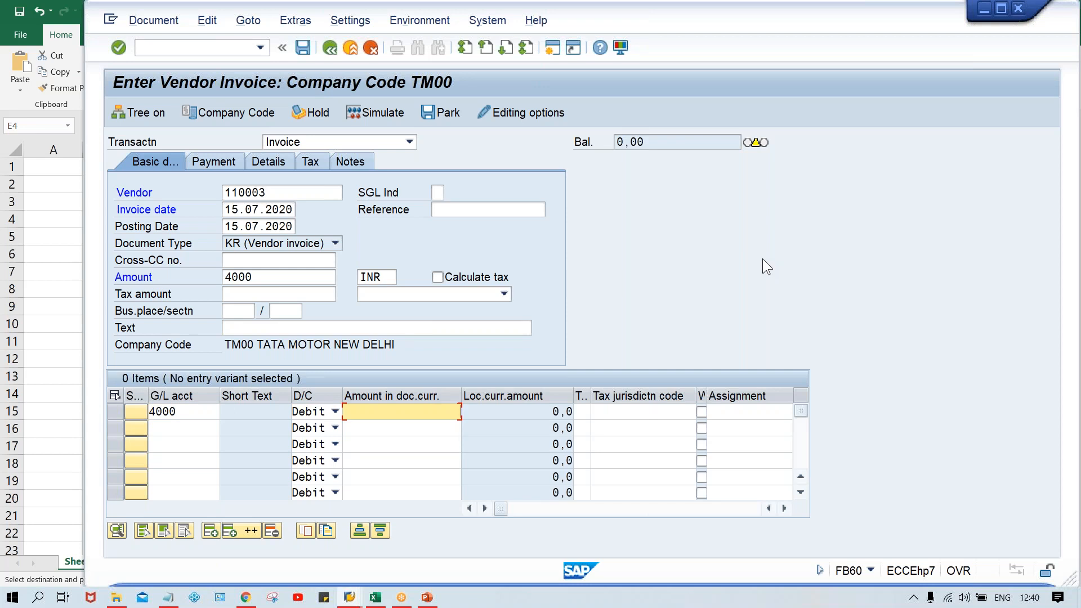
type("4000")
key("Return")
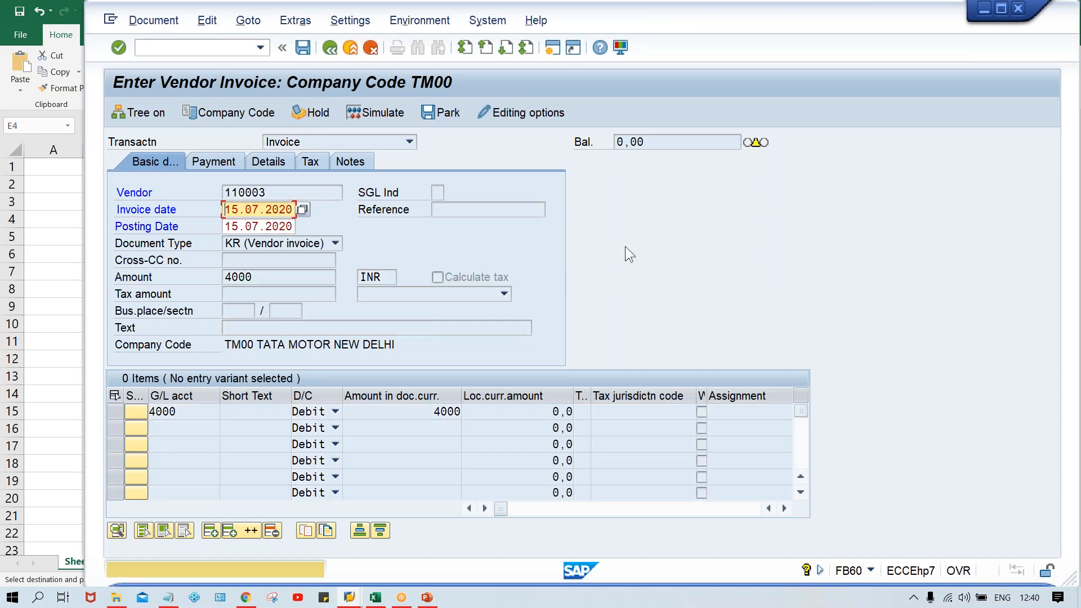
key("Return")
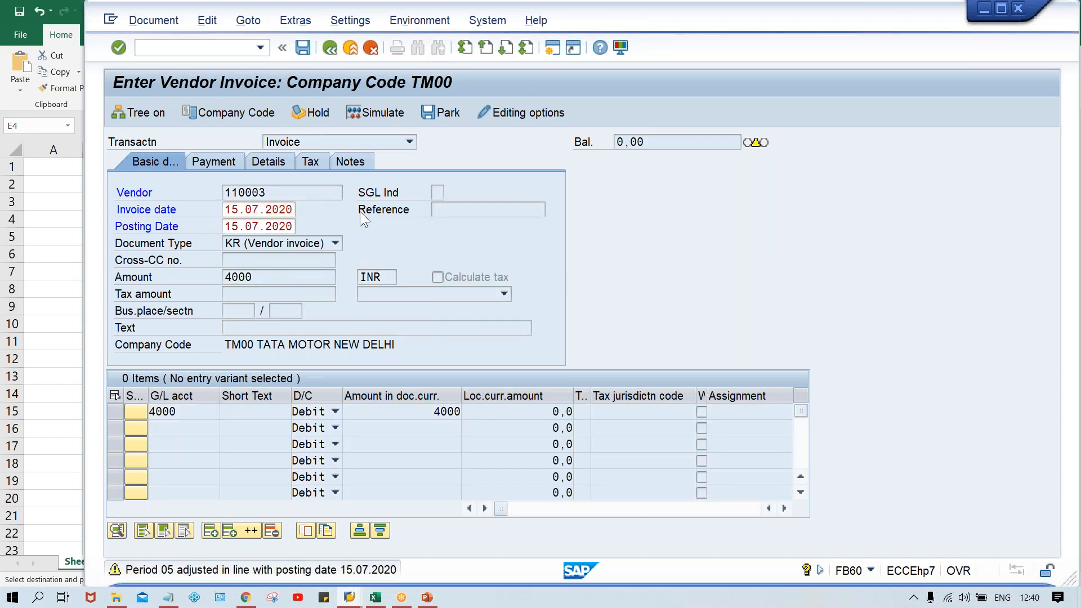
Step: Examine the invoice's payment terms, days and due date, and compare the due date with document 1's in Excel cell H4
left_click(204, 165)
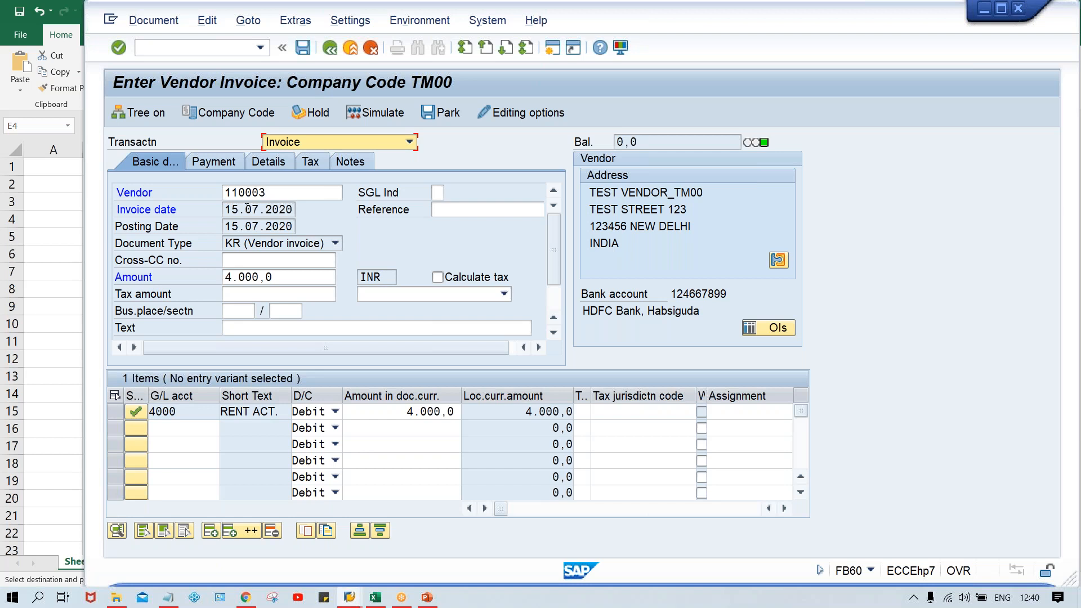
left_click(224, 163)
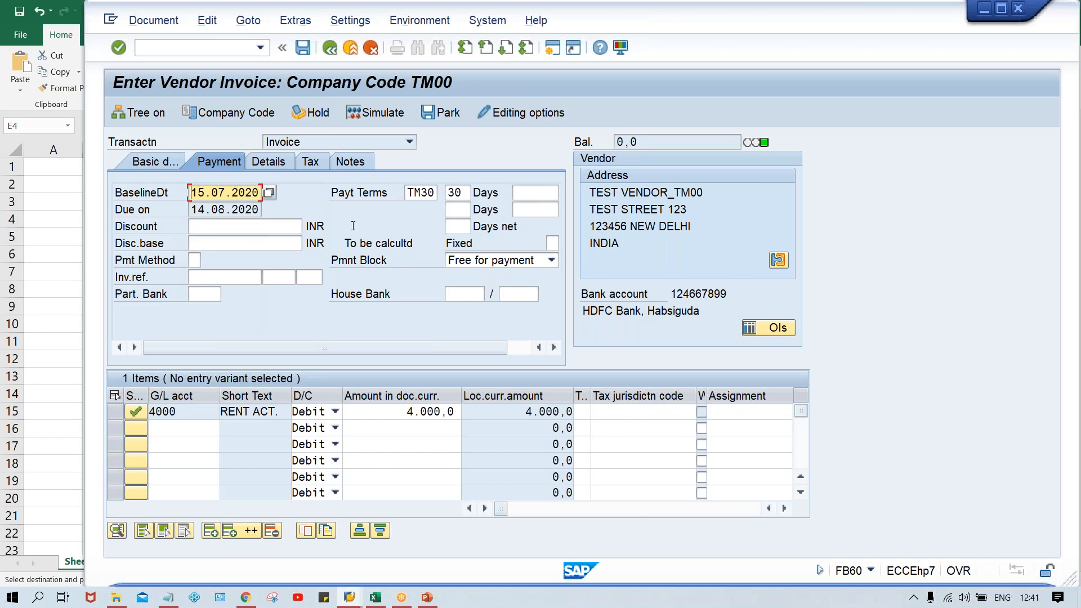
left_click(419, 193)
left_click(466, 193)
left_click_drag(193, 210, 281, 217)
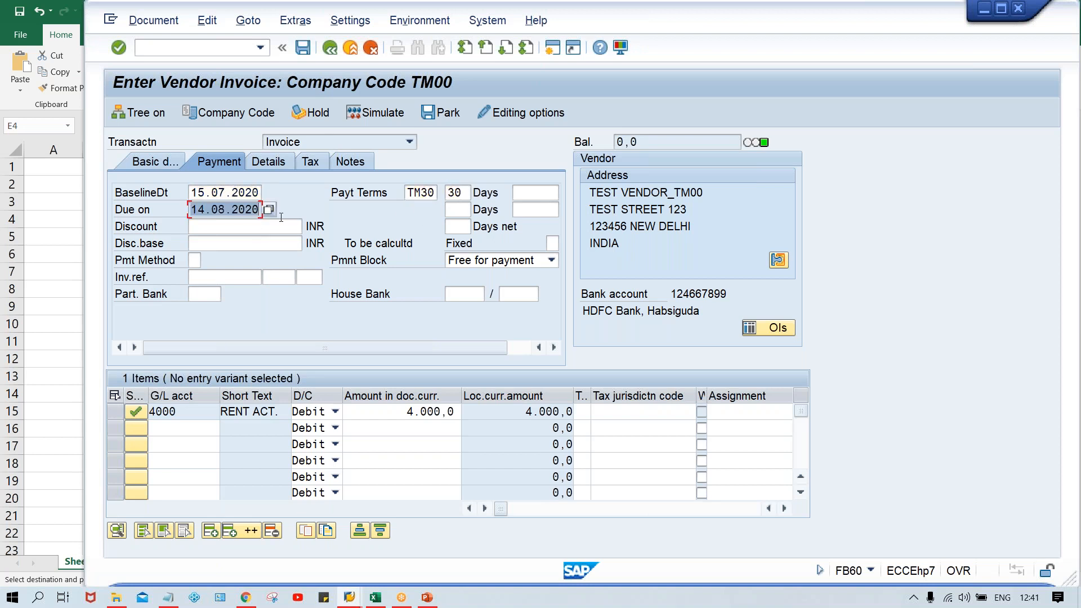
key("alt+Tab")
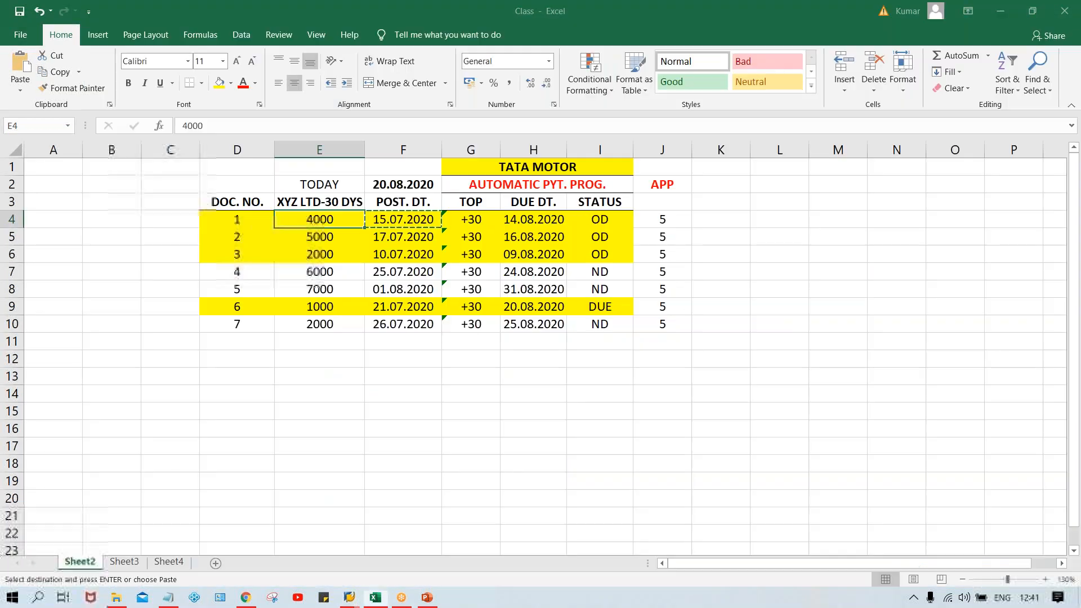
left_click(536, 219)
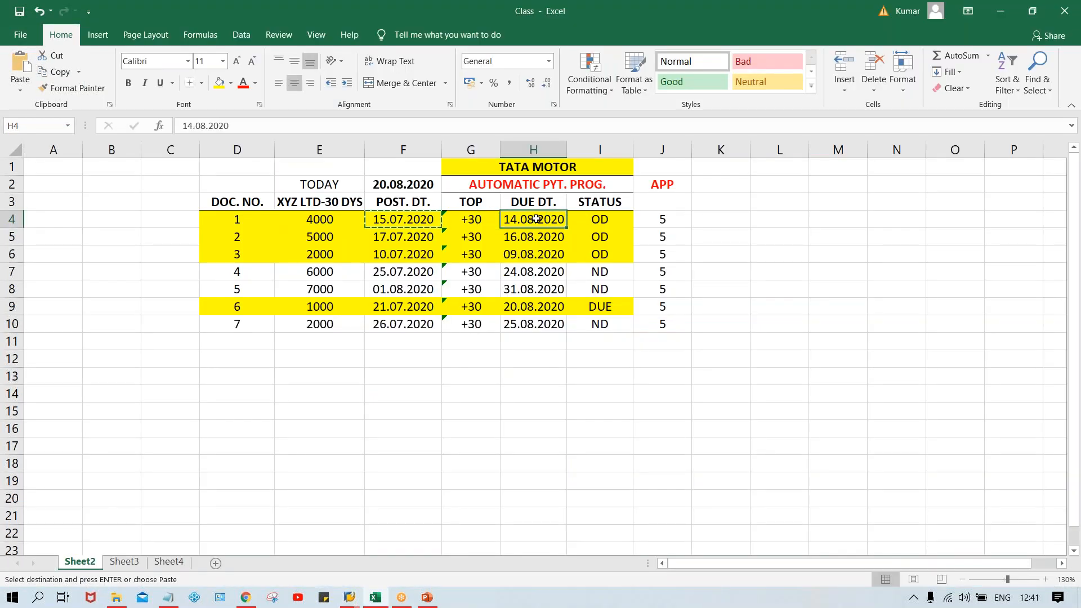
Step: Post the 4000 INR invoice in SAP, and copy document 2's posting date 17.07.2020 from Excel cell F5
key("alt+Tab")
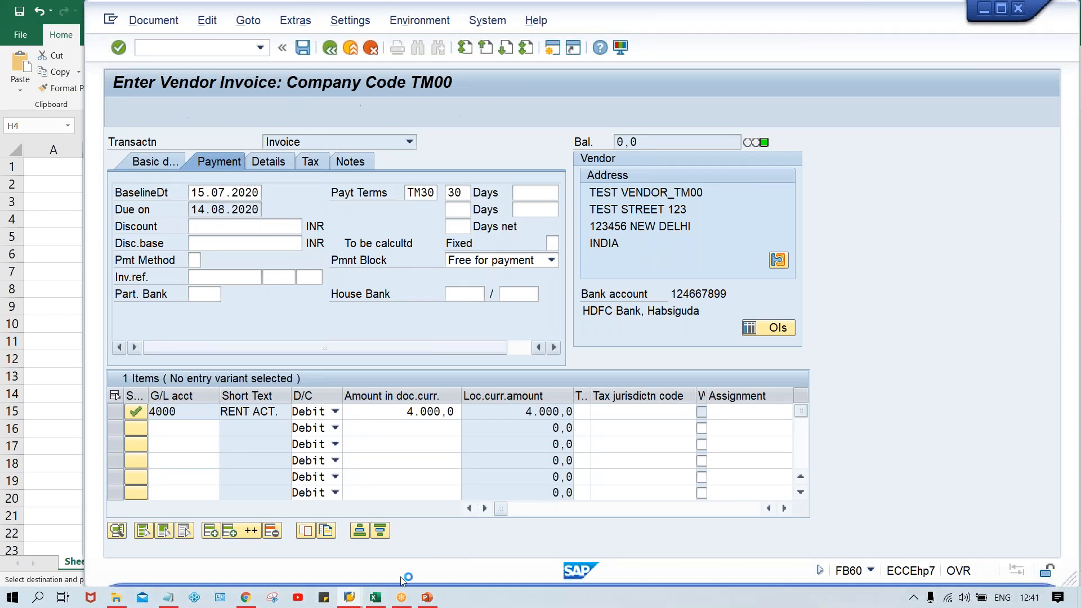
left_click(374, 598)
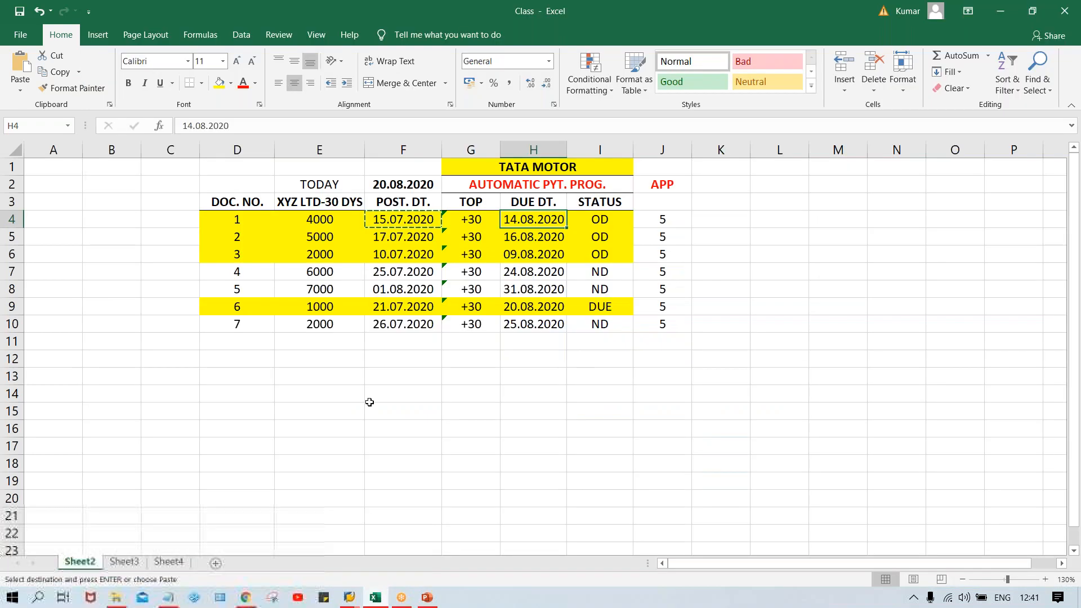
left_click(403, 236)
key("ctrl+c")
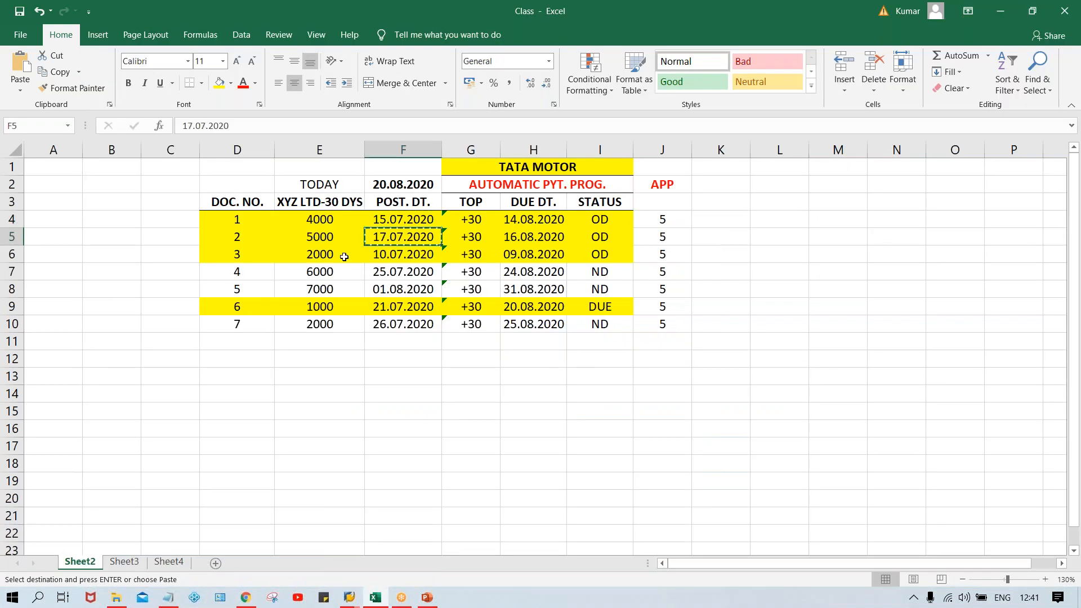
Step: In the next SAP vendor invoice, enter the test vendor and 17.07.2020 as both invoice date and posting date
key("alt+Tab")
left_click(254, 195)
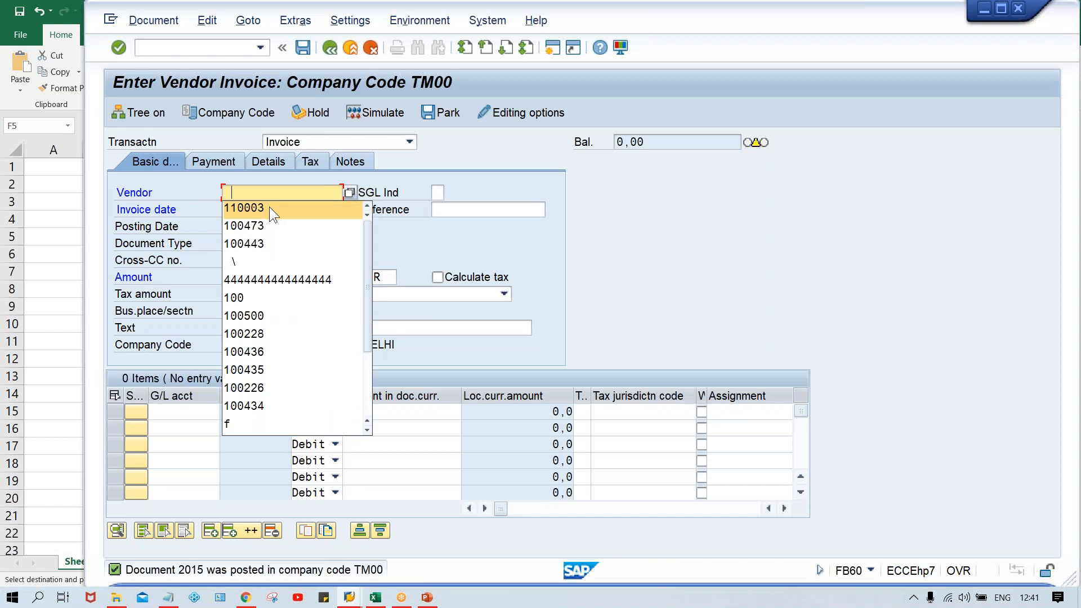
left_click(269, 204)
left_click(269, 209)
key("ctrl+v")
key("Tab")
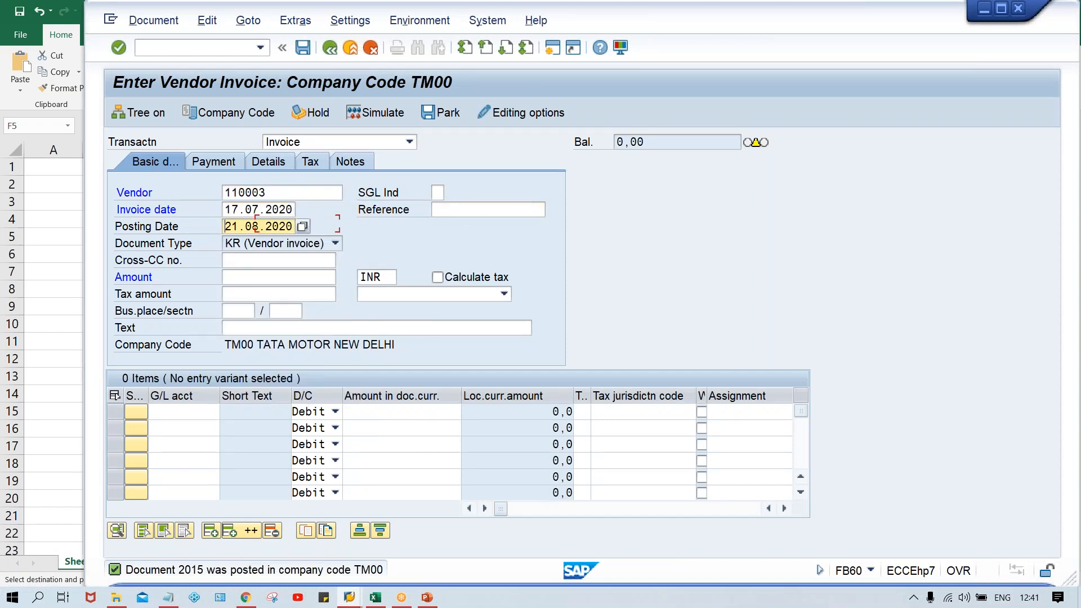
key("ctrl+v")
Step: Set the invoice amount to 5000 INR, add a debit line for G/L account 4000 with 5000, and validate the entry
left_click(231, 281)
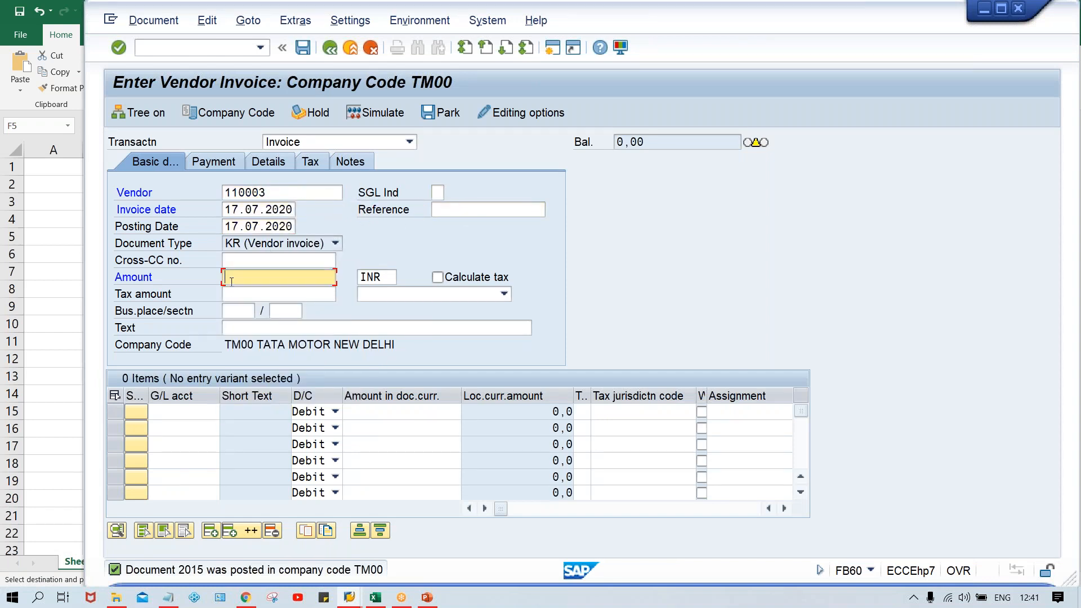
type("5000")
key("Return")
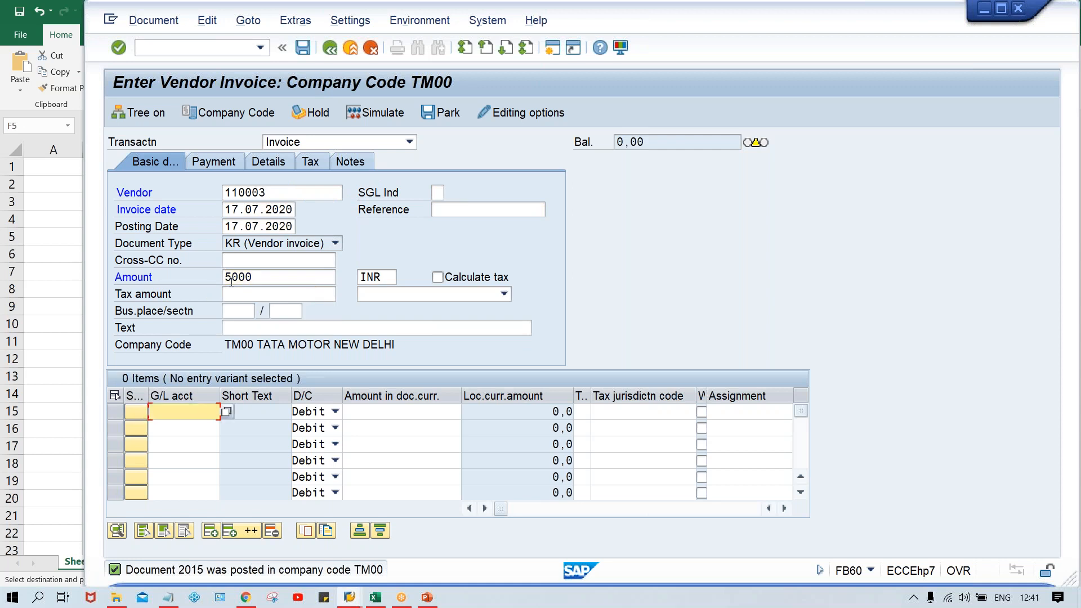
type("4000")
key("Tab")
key("Tab")
type("5000")
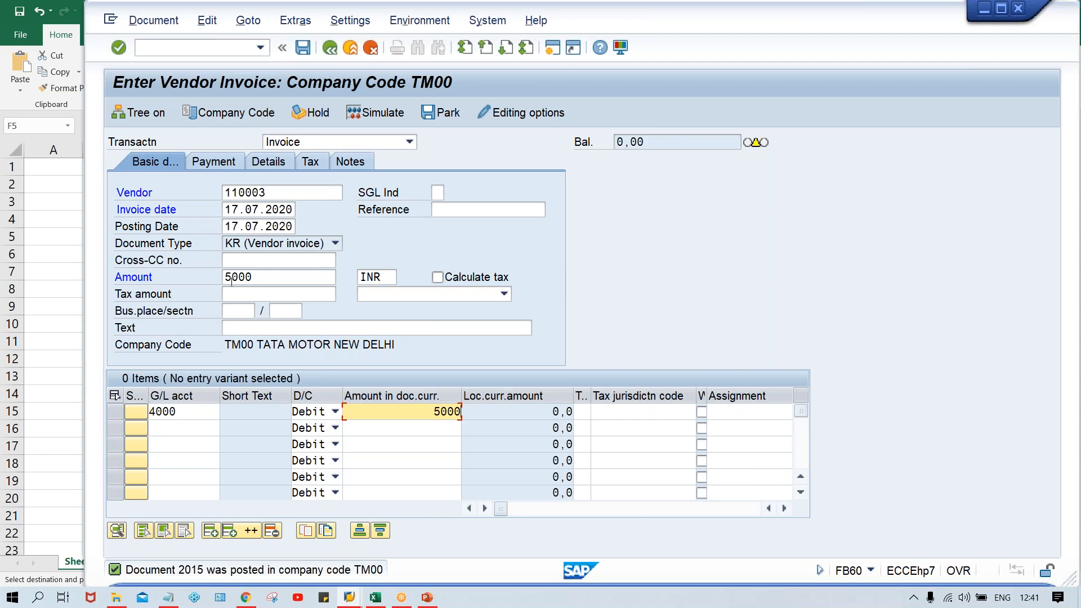
key("Return")
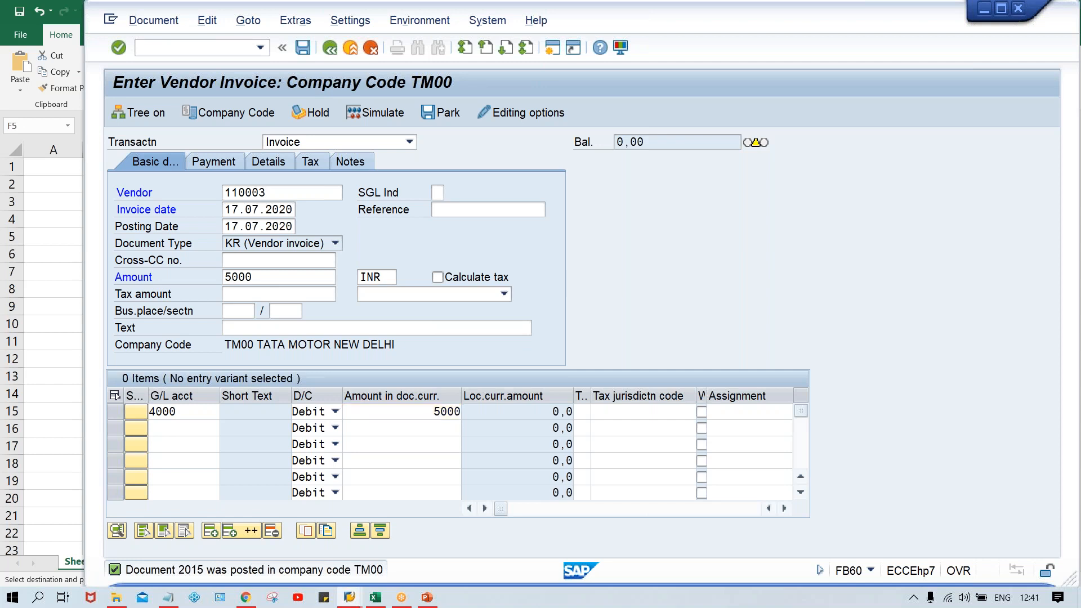
key("Return")
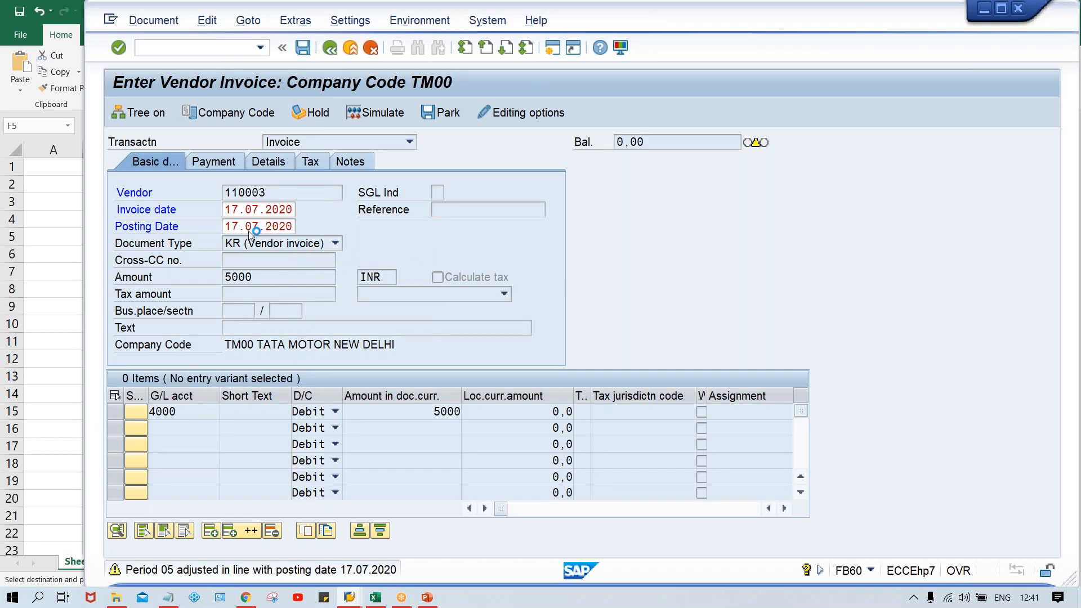
Step: In Excel, check document 2's due date in H5, copy document 3's posting date 10.07.2020 from F6, and return to the SAP invoice
key("alt+Tab")
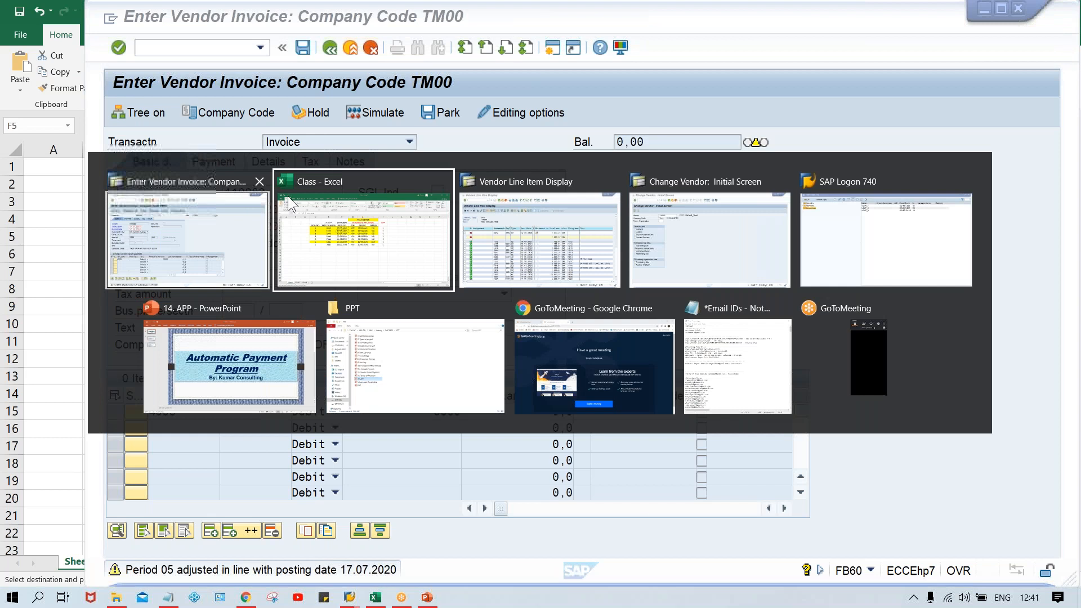
left_click(530, 237)
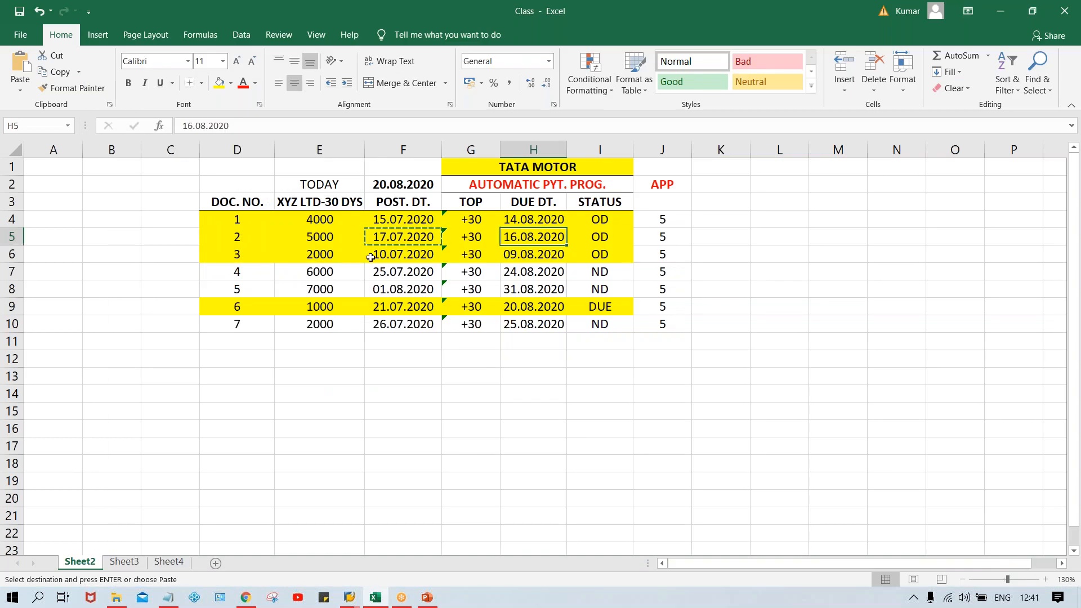
left_click(404, 258)
key("ctrl+c")
key("alt+Tab")
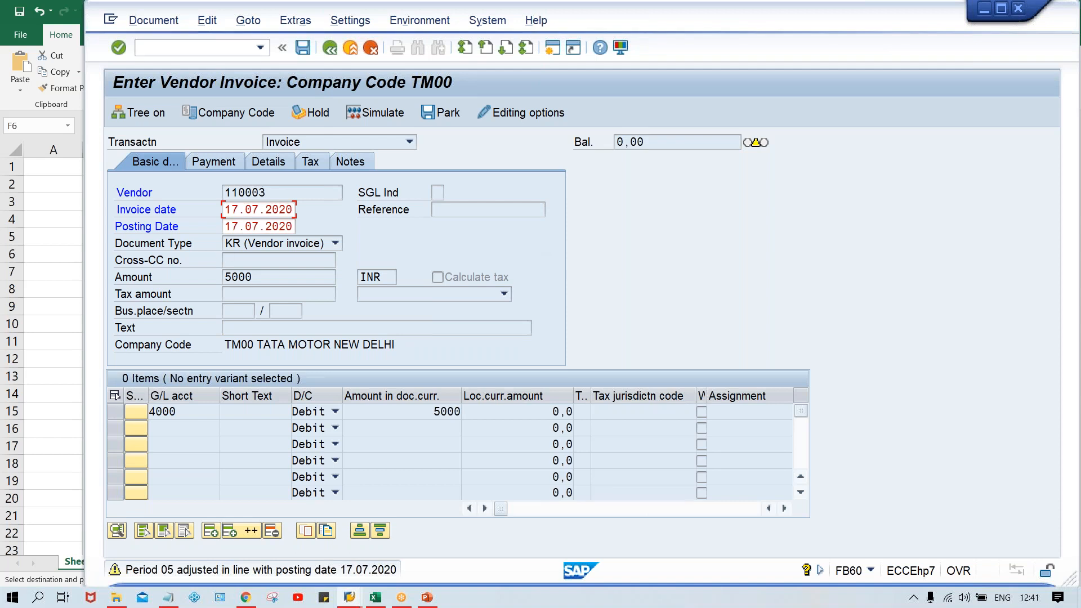
Step: Open an additional SAP session, reposition its window over the existing one, and return to the vendor invoice session
left_click(111, 19)
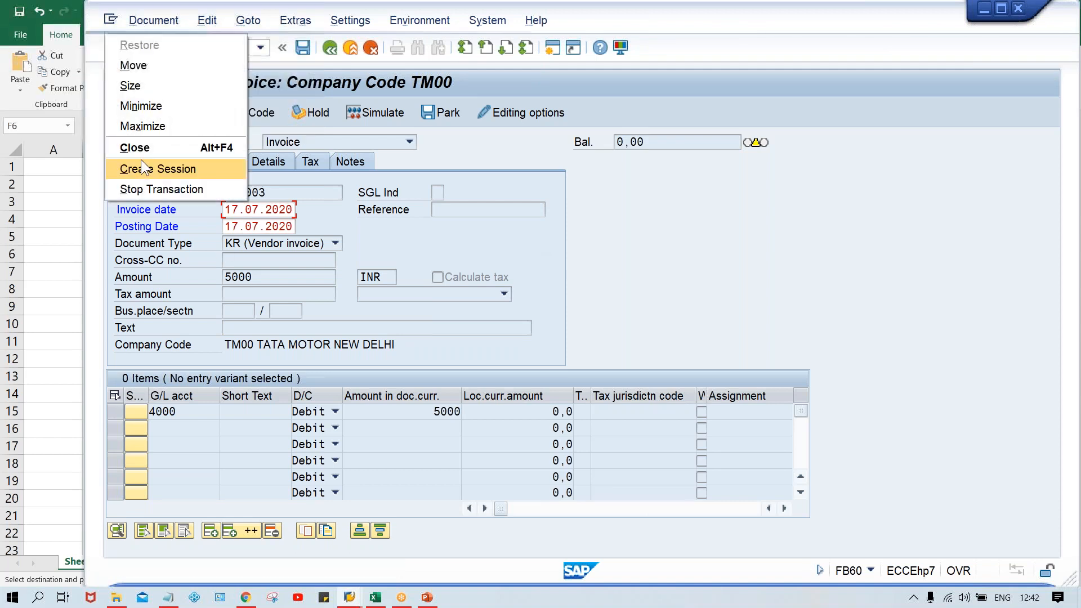
left_click(145, 165)
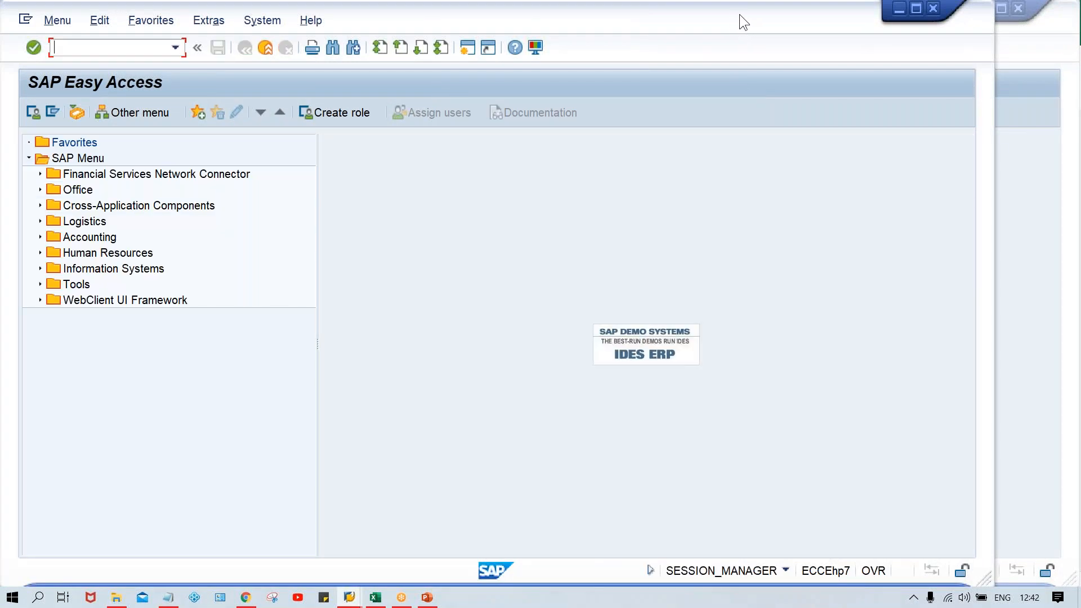
left_click_drag(739, 15, 821, 13)
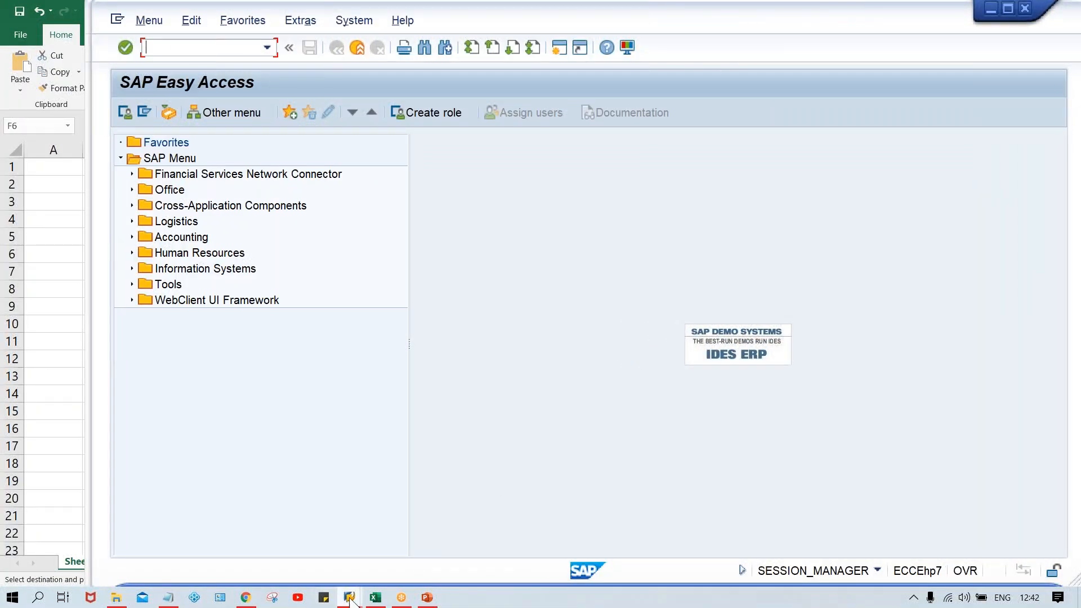
mouse_move(349, 598)
left_click(519, 543)
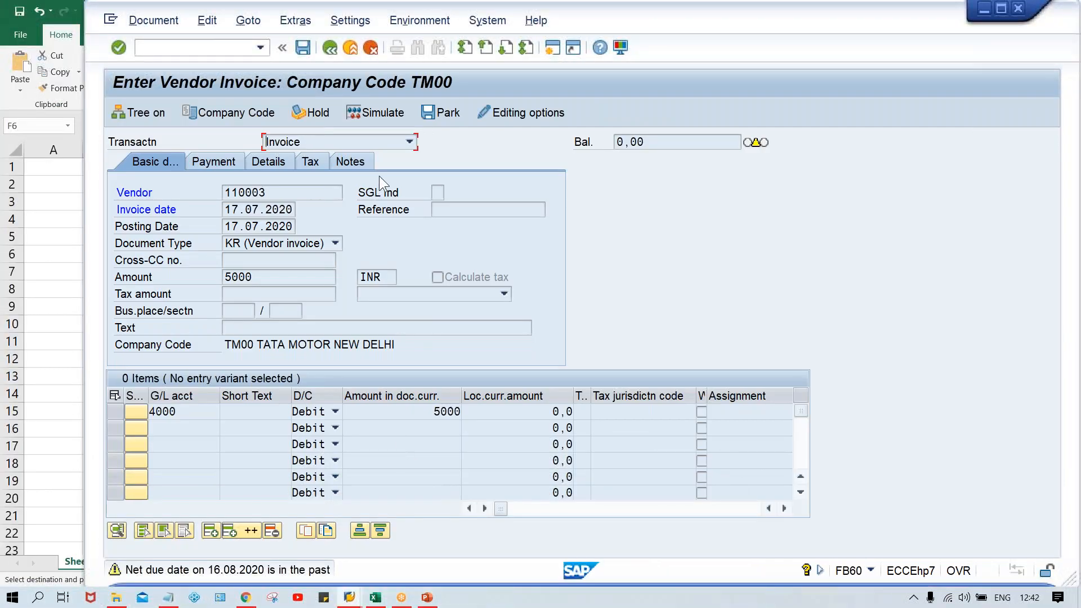
Step: Post the 5000 INR invoice, and enter the test vendor with 10.07.2020 as invoice and posting date in the next one
key("ctrl+s")
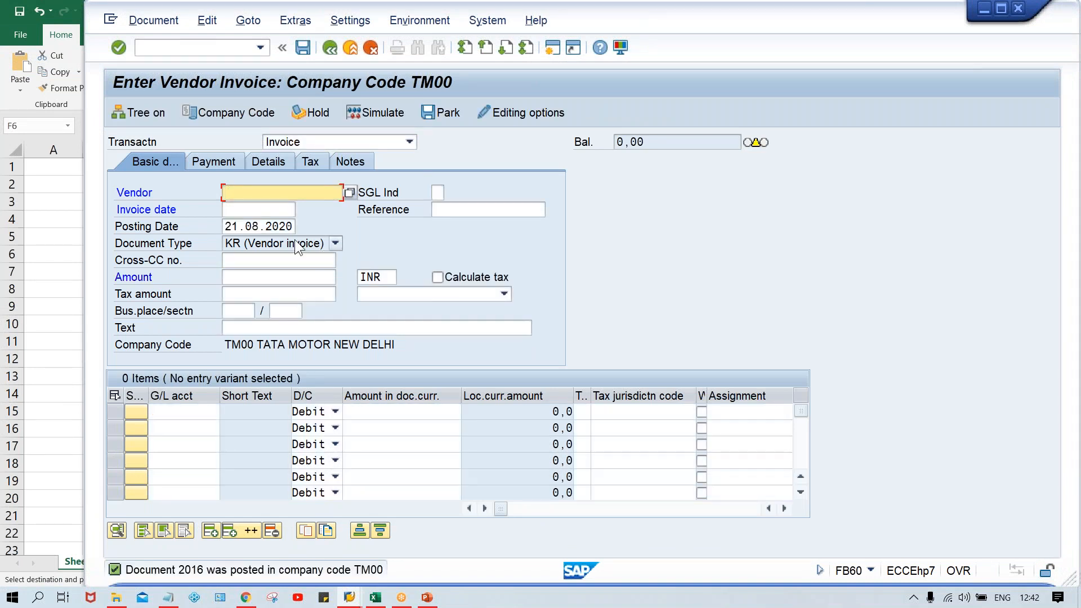
key("space")
left_click(279, 210)
left_click(278, 212)
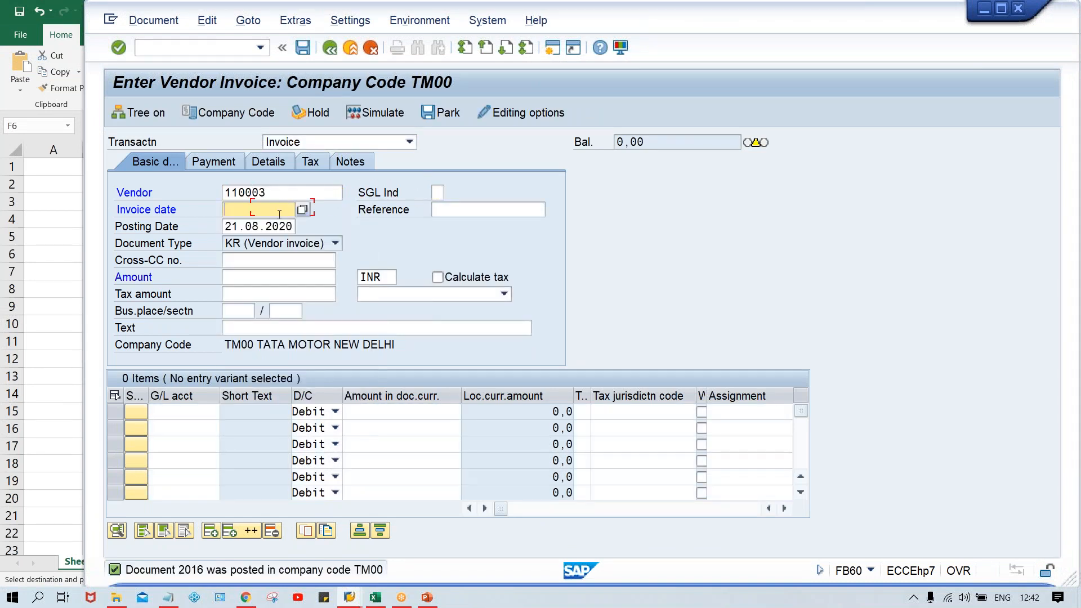
type("10.07.2020")
key("Tab")
key("Tab")
type("10.07.2020")
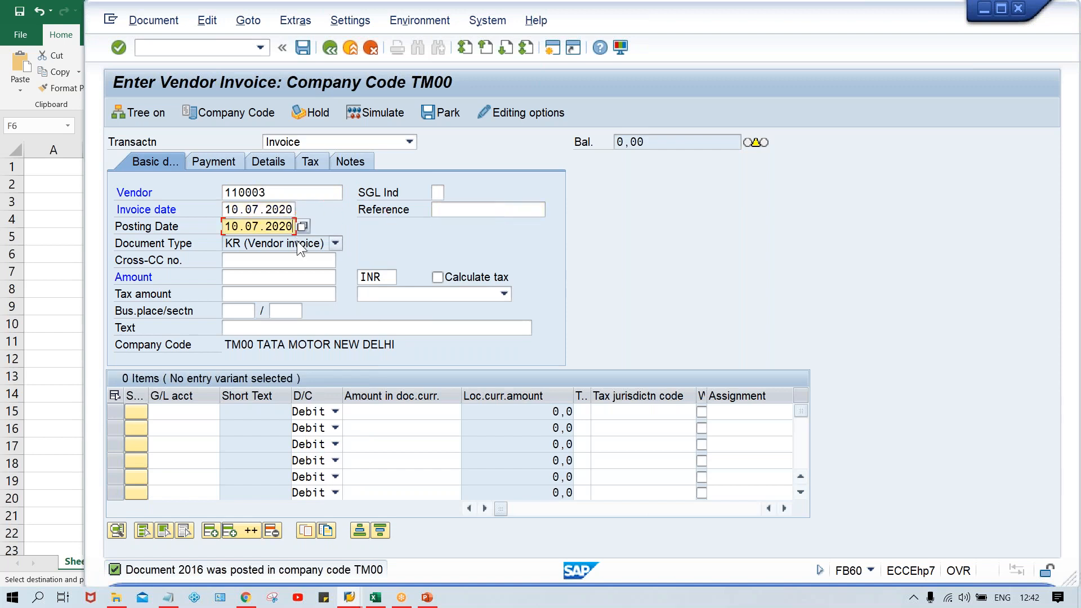
key("Return")
Step: Check document 3's amount in Excel cell E6 and set the SAP invoice amount to 2000 INR
key("alt+Tab")
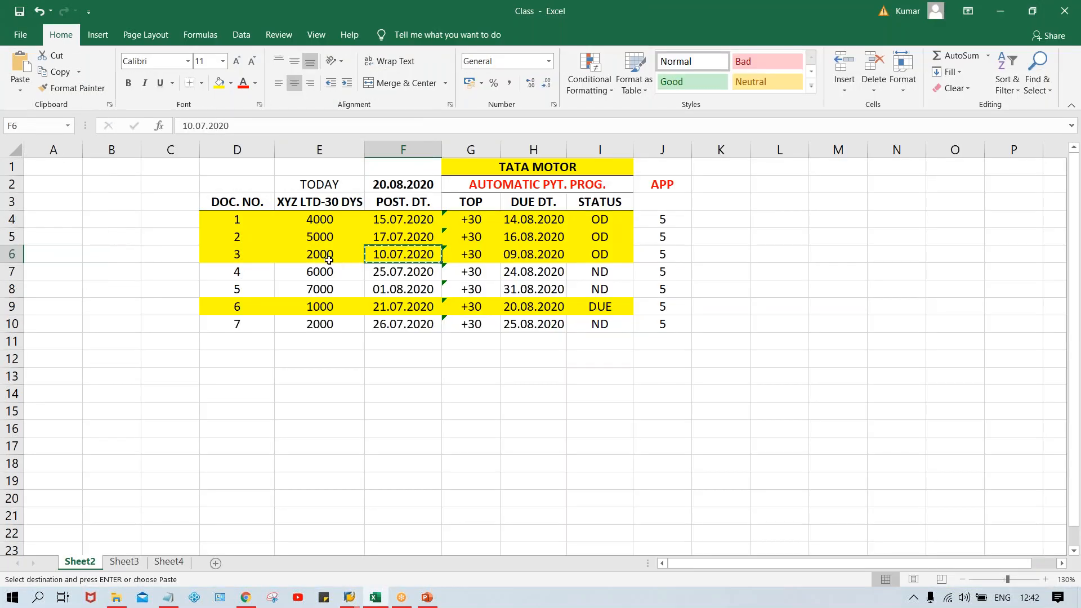
key("alt+Tab")
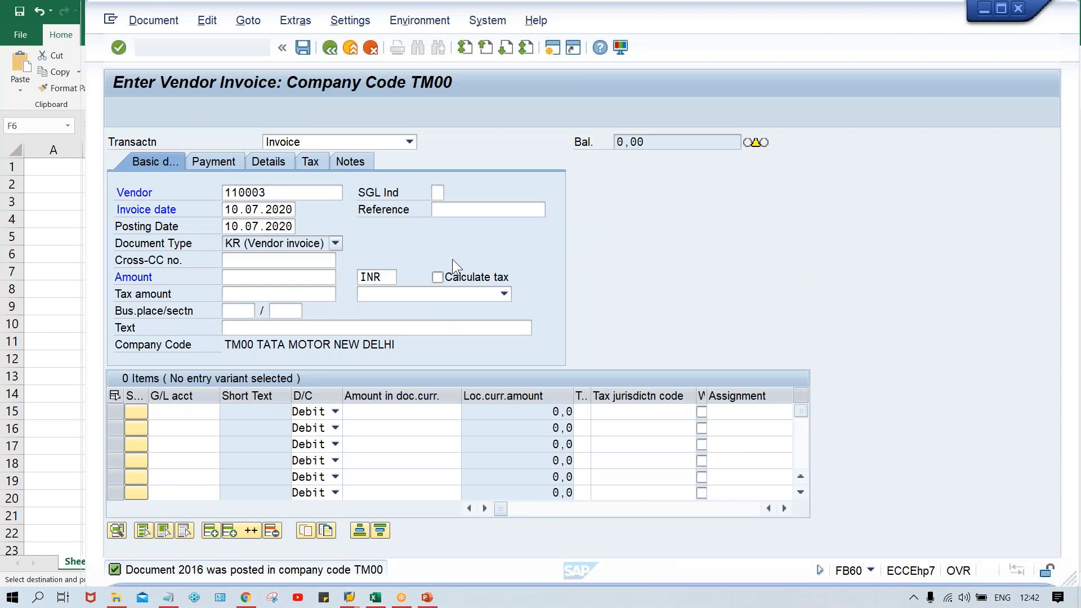
key("shift+Tab")
type("2")
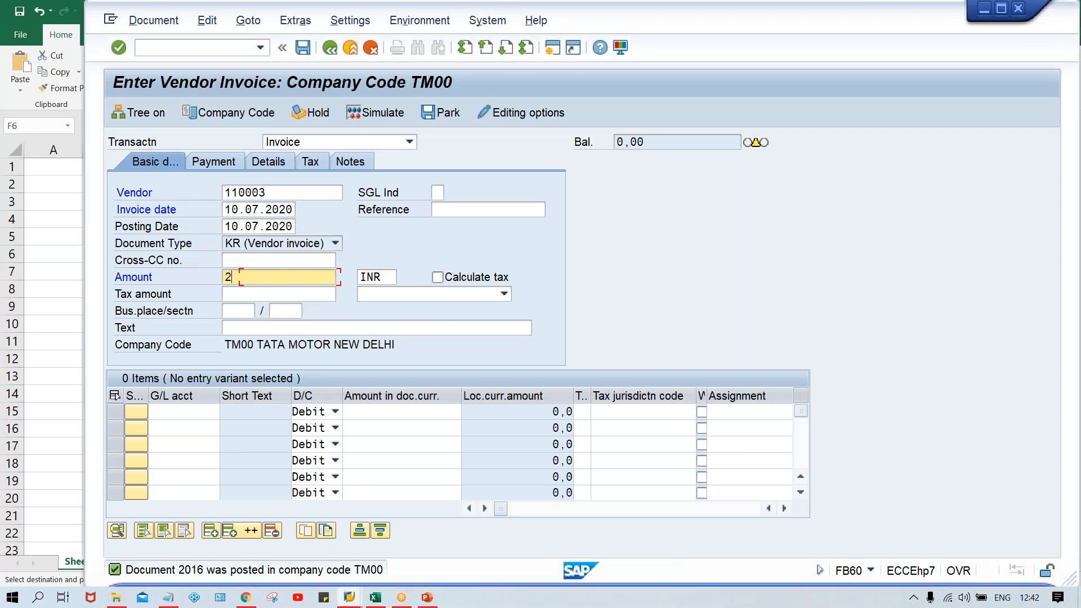
type("000")
key("Return")
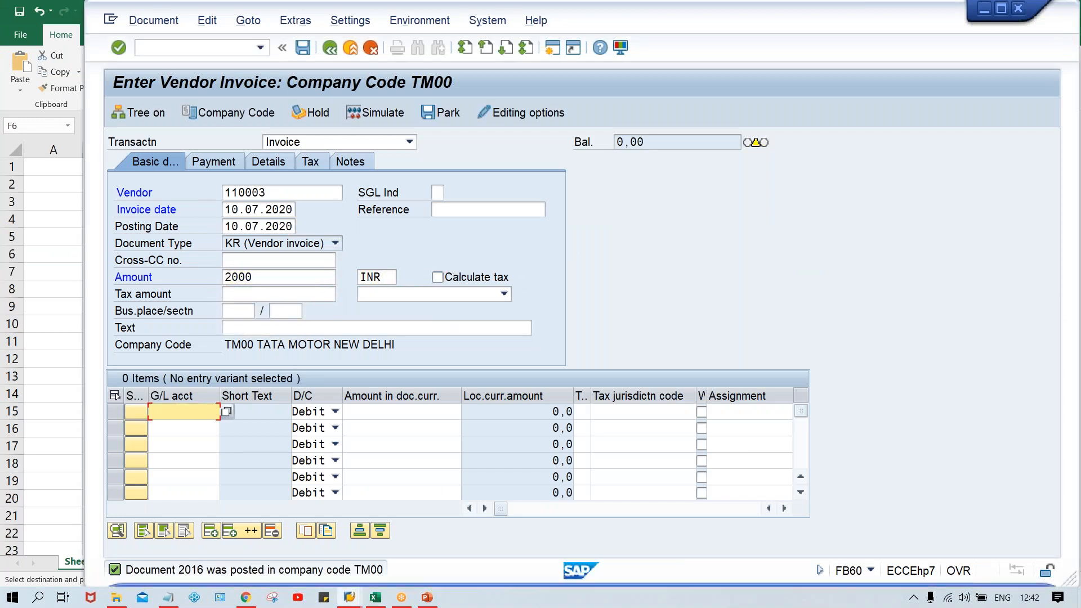
Step: Add a debit line for G/L account 4000 with 2000, and validate and post the invoice
type("4")
key("Down")
key("Return")
key("Tab")
key("Tab")
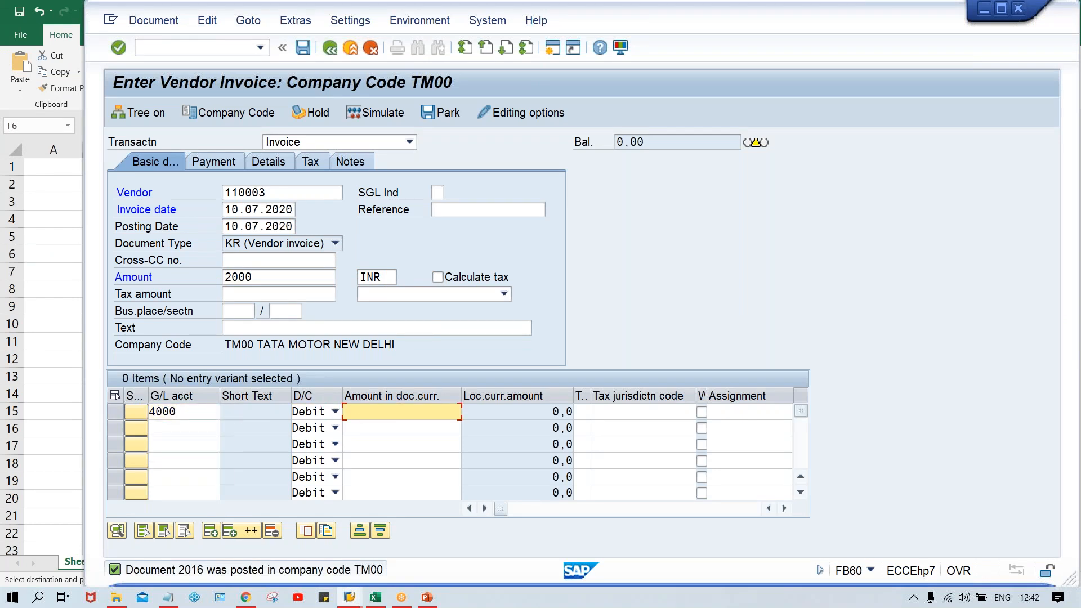
type("2000")
key("Return")
key("Return")
key("Return")
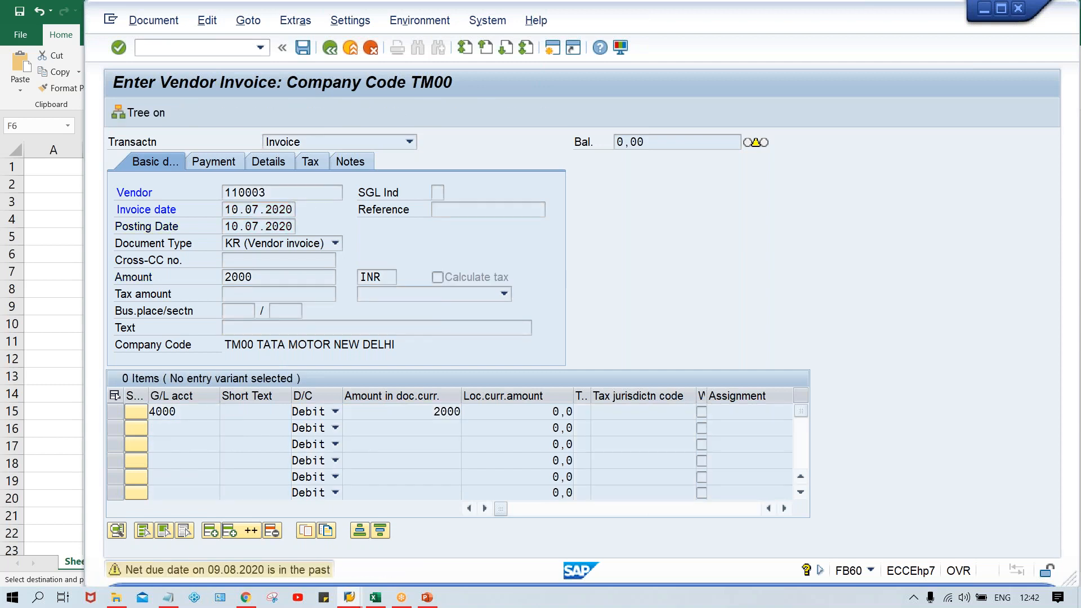
key("ctrl+s")
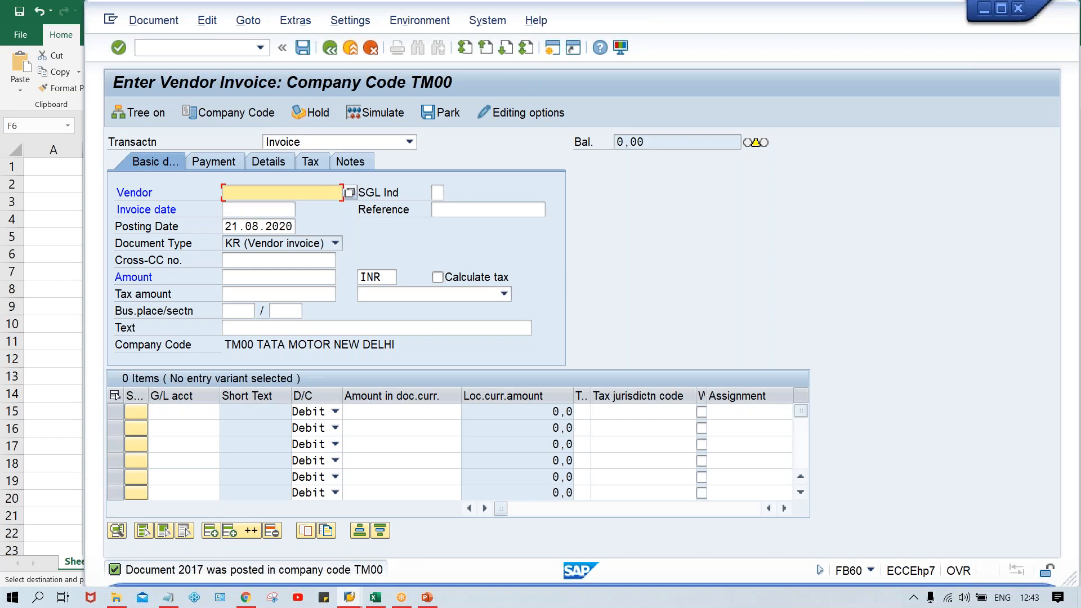
Step: In Excel, review the payment terms and due dates of documents 1 to 3, copy document 4's posting date 25.07.2020 from F7, and return to SAP
key("alt+Tab")
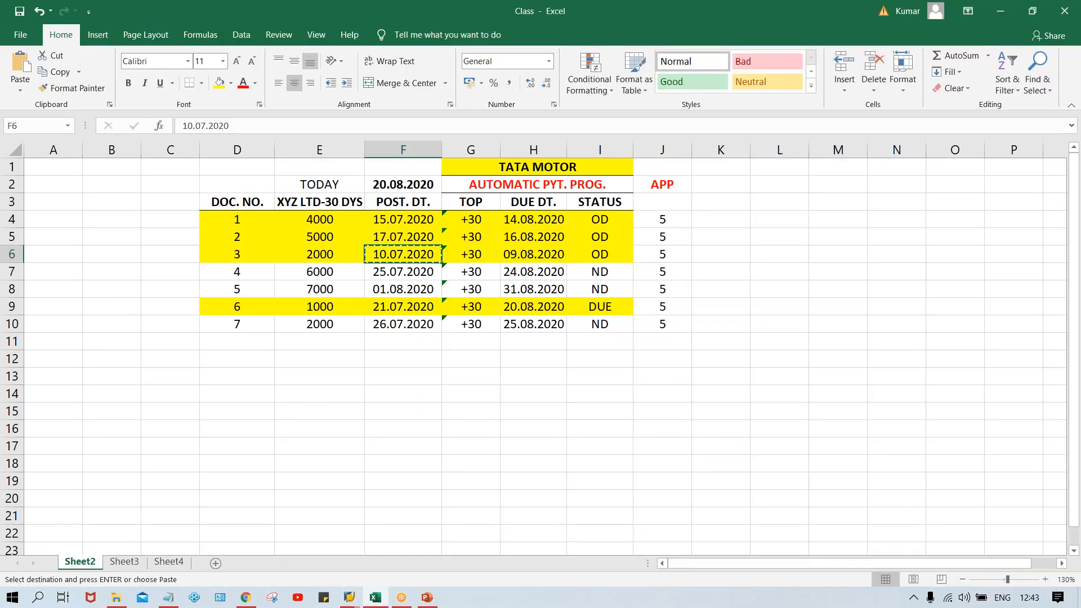
left_click(470, 222)
left_click(471, 237)
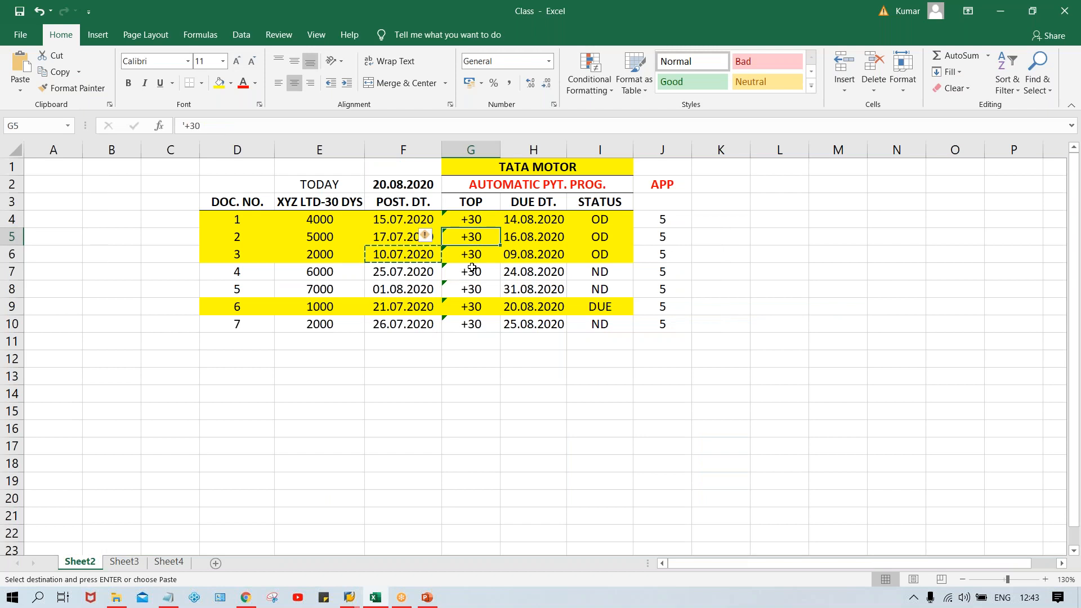
left_click(472, 257)
left_click(558, 257)
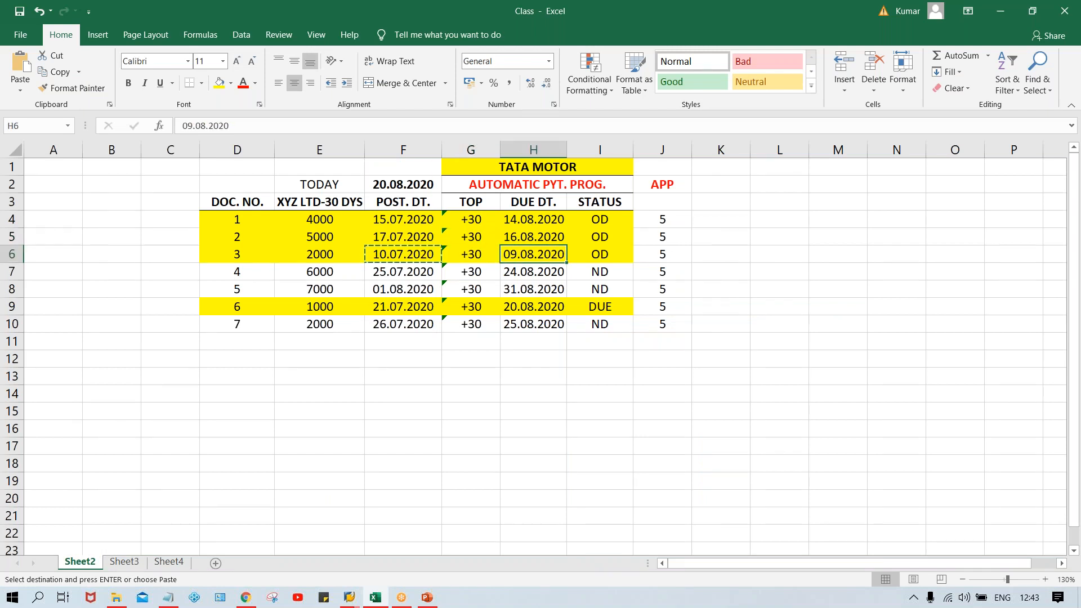
left_click(543, 231)
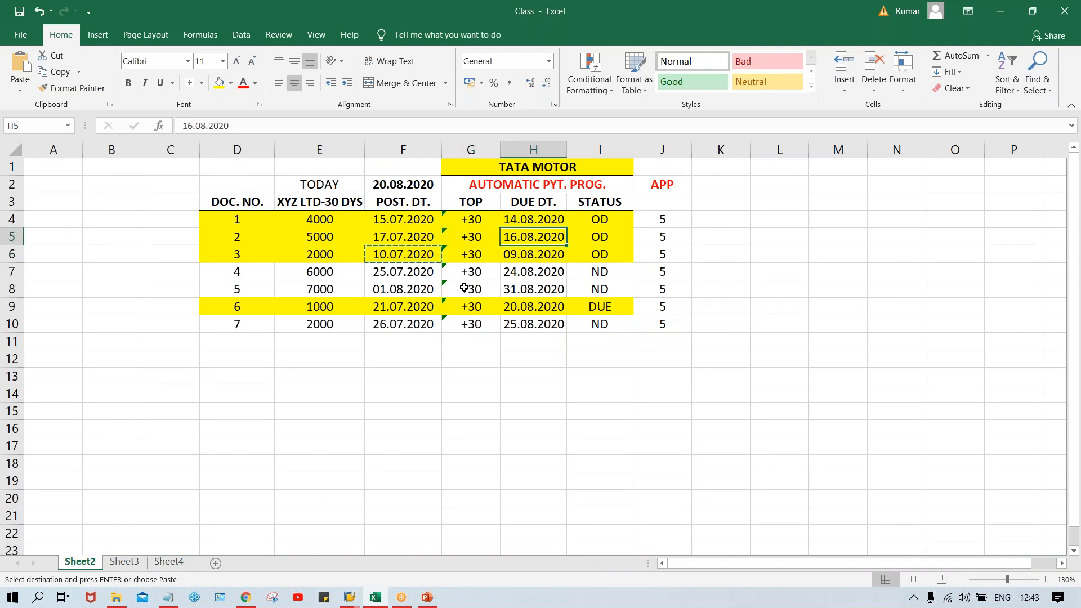
left_click(395, 269)
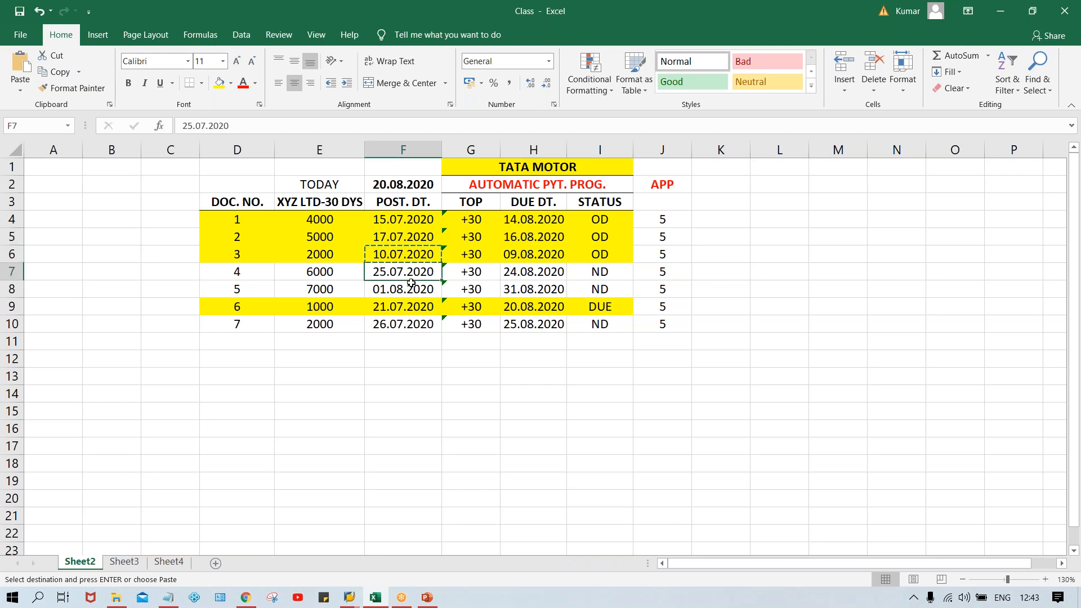
key("alt+Tab")
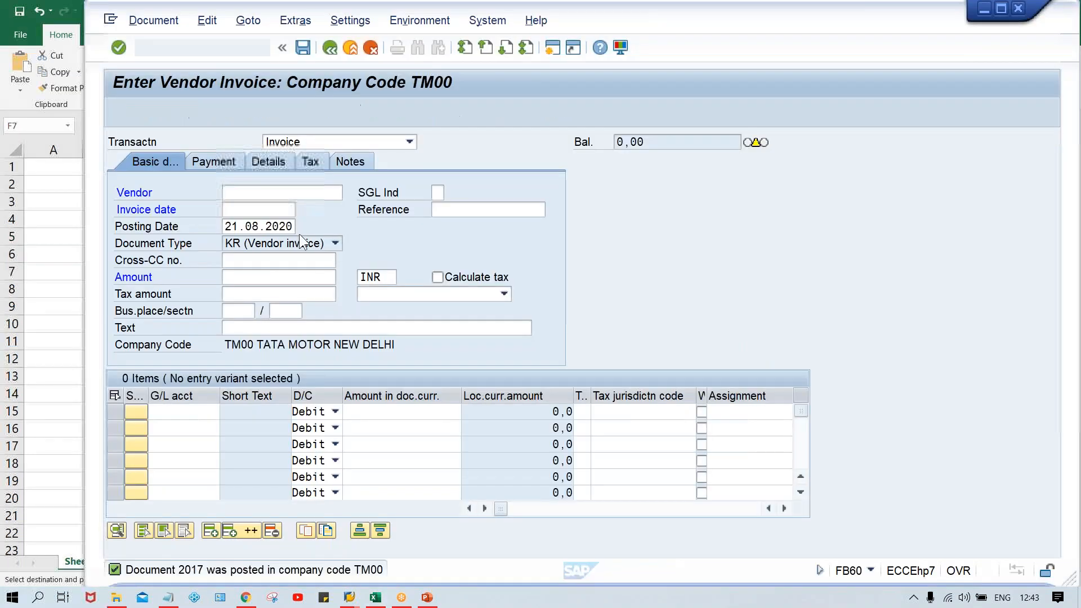
Step: Enter the test vendor, 25.07.2020 as both invoice date and posting date, and 6000 INR as the invoice amount
left_click(269, 194)
left_click(270, 194)
left_click(274, 207)
key("Tab")
type("25.07.2020")
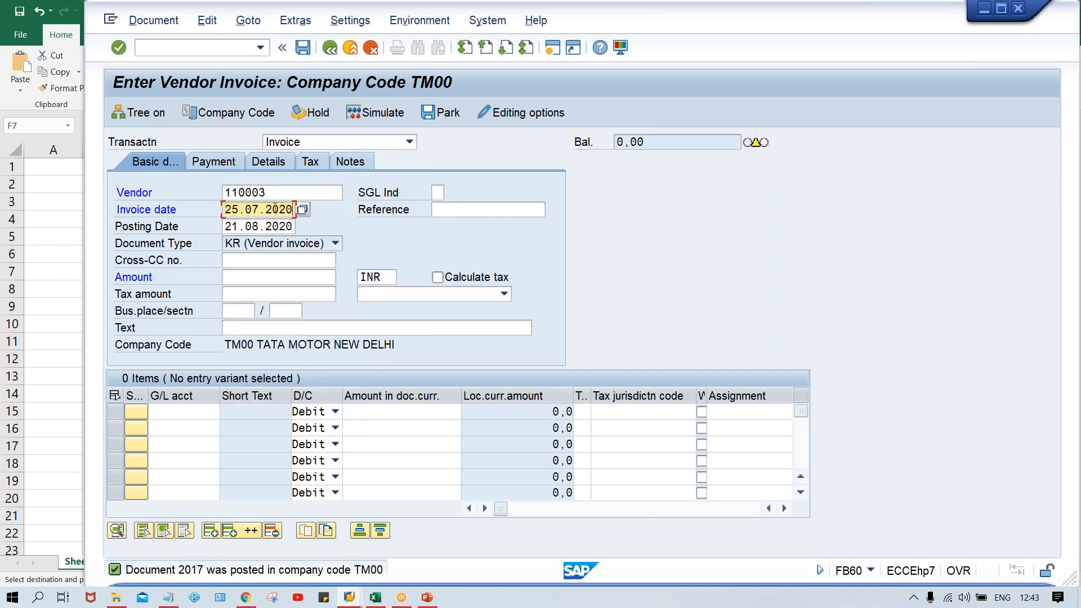
key("Tab")
type("25.07.2020")
left_click(262, 260)
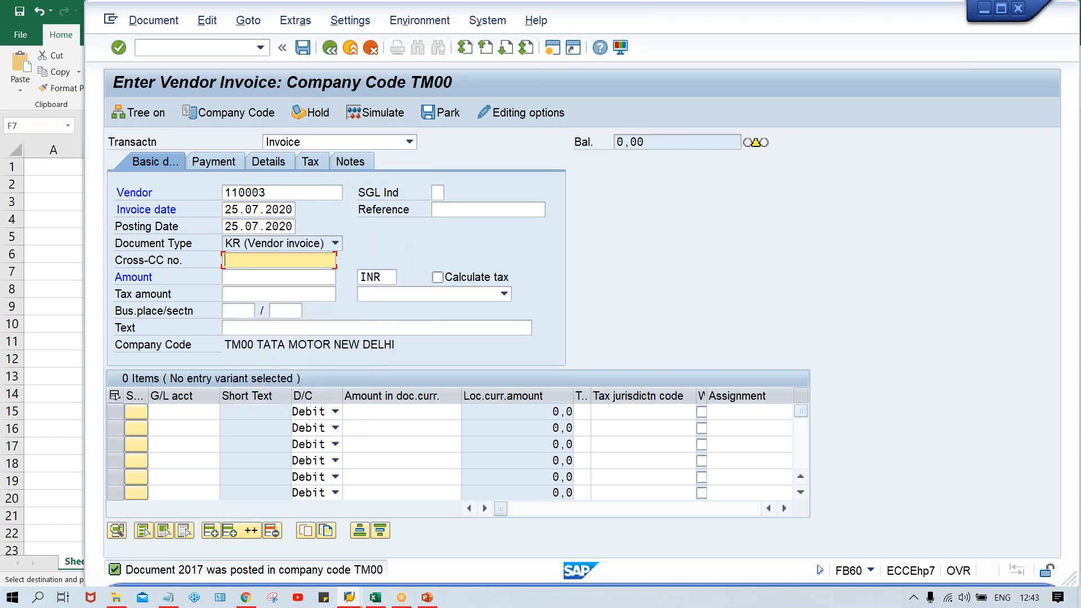
left_click(256, 276)
type("6000")
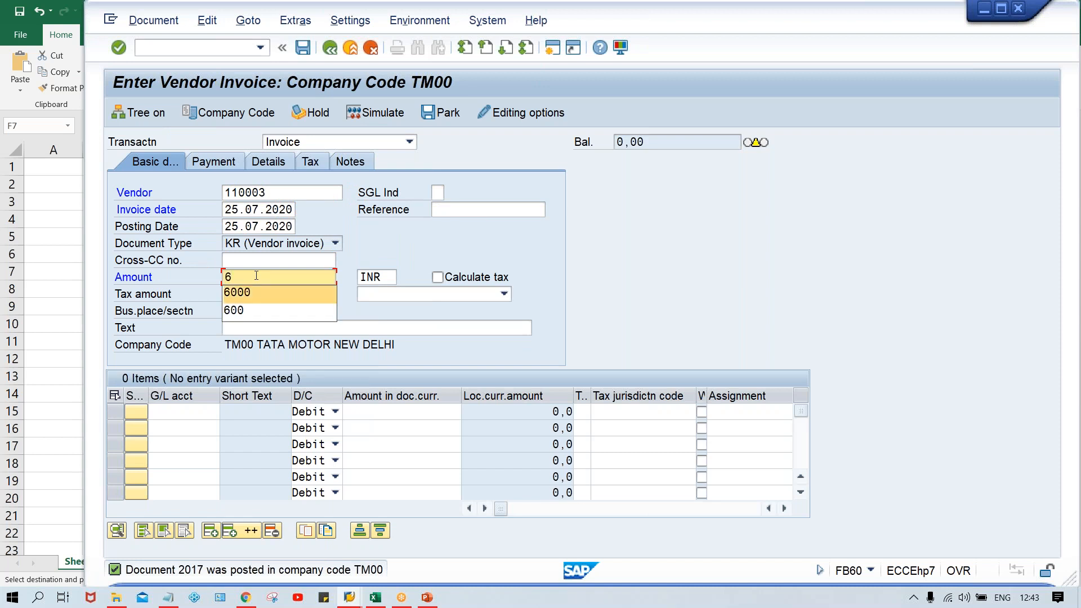
Step: Add a debit line for G/L account 4000 with 6000, and validate and post the invoice
key("Tab")
key("Tab")
key("Tab")
key("Tab")
key("Tab")
key("Tab")
key("Tab")
key("Tab")
key("Tab")
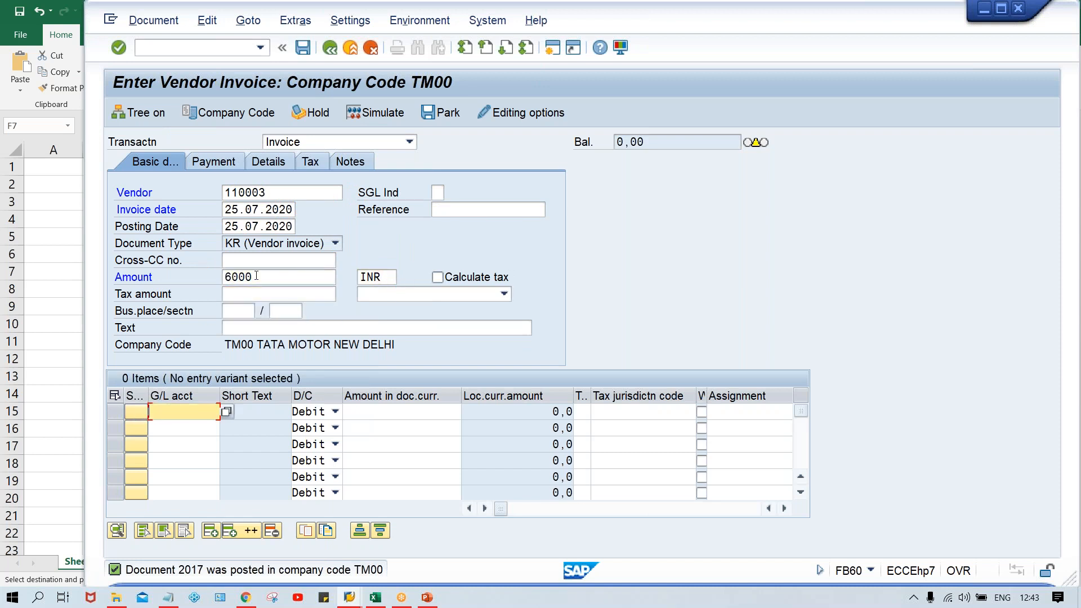
type("4")
key("Return")
key("Tab")
key("Tab")
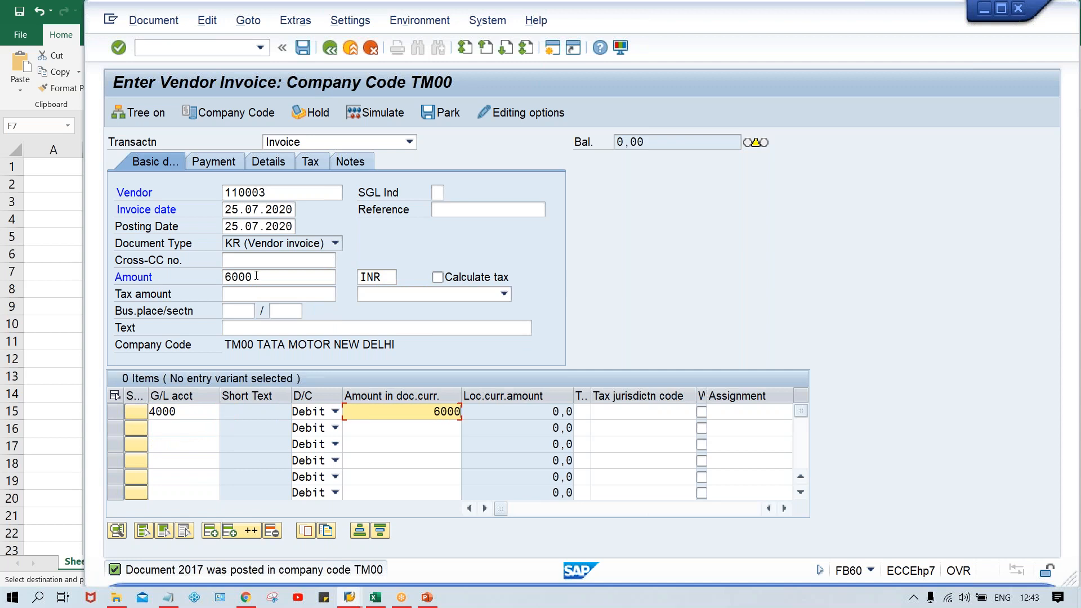
type("6000")
key("Return")
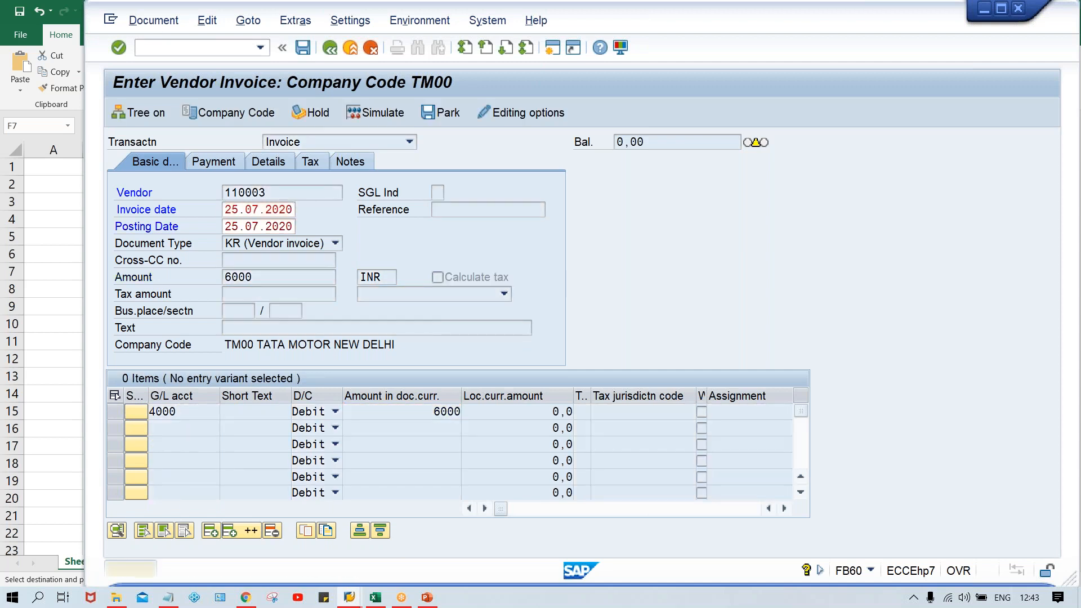
key("ctrl+s")
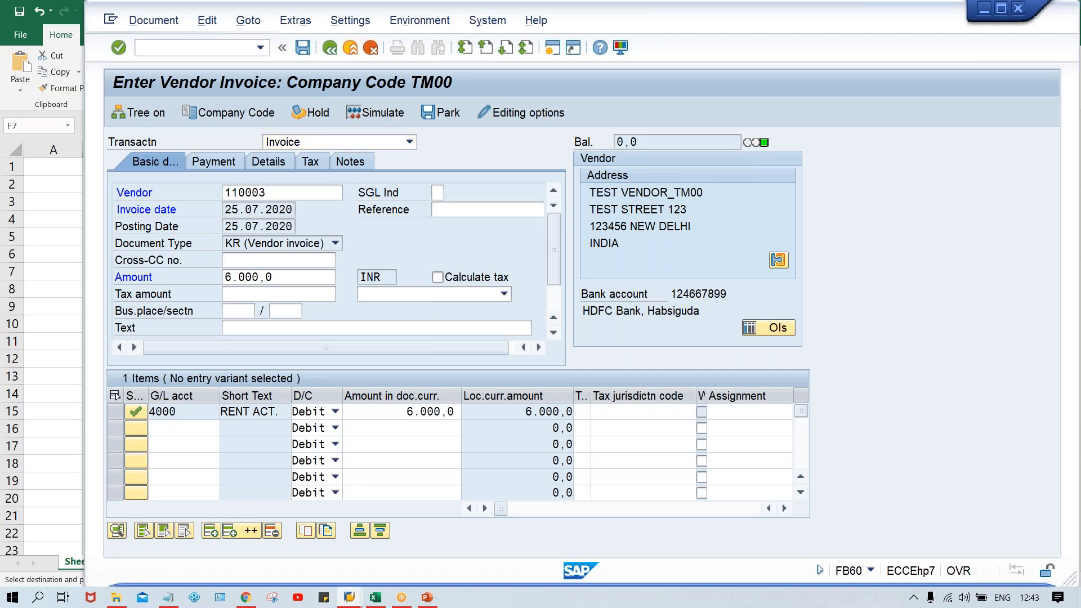
Step: Copy document 5's posting date 01.08.2020 from Excel cell F8 and return to the SAP invoice
key("alt+Tab")
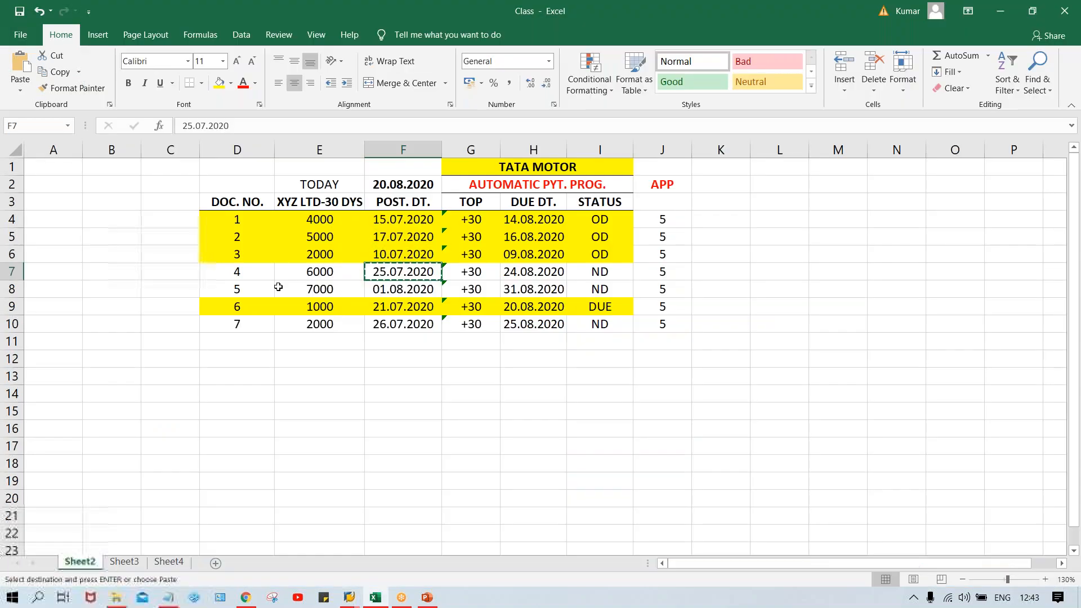
left_click(421, 291)
key("ctrl+c")
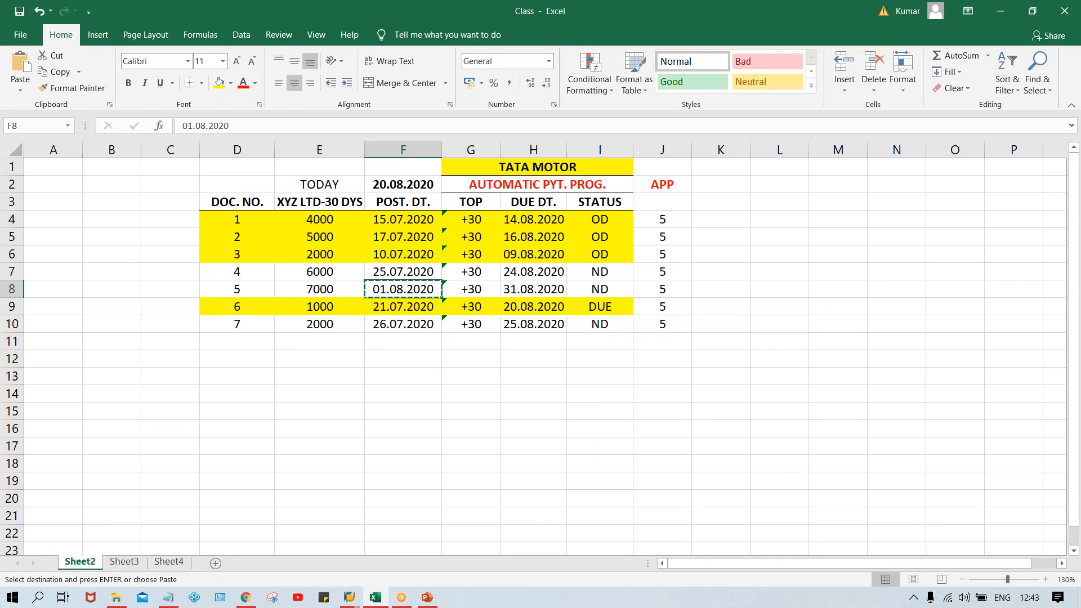
key("alt+Tab")
Step: Enter the test vendor in the new invoice, with 01.08.2020 as both invoice date and posting date
left_click(249, 194)
key("space")
left_click(256, 209)
left_click(255, 209)
key("ctrl+v")
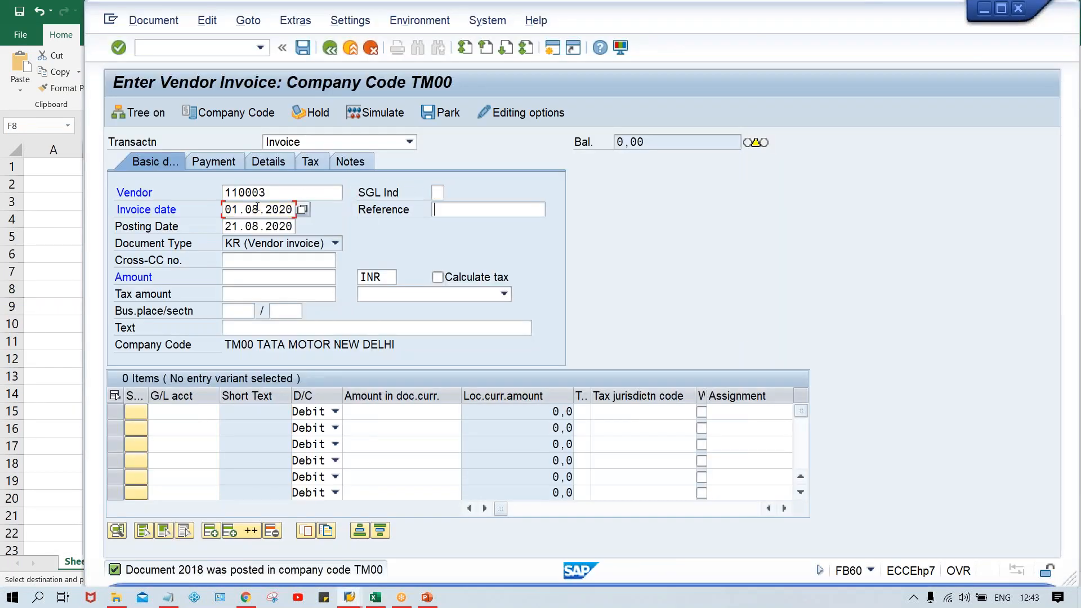
key("Tab")
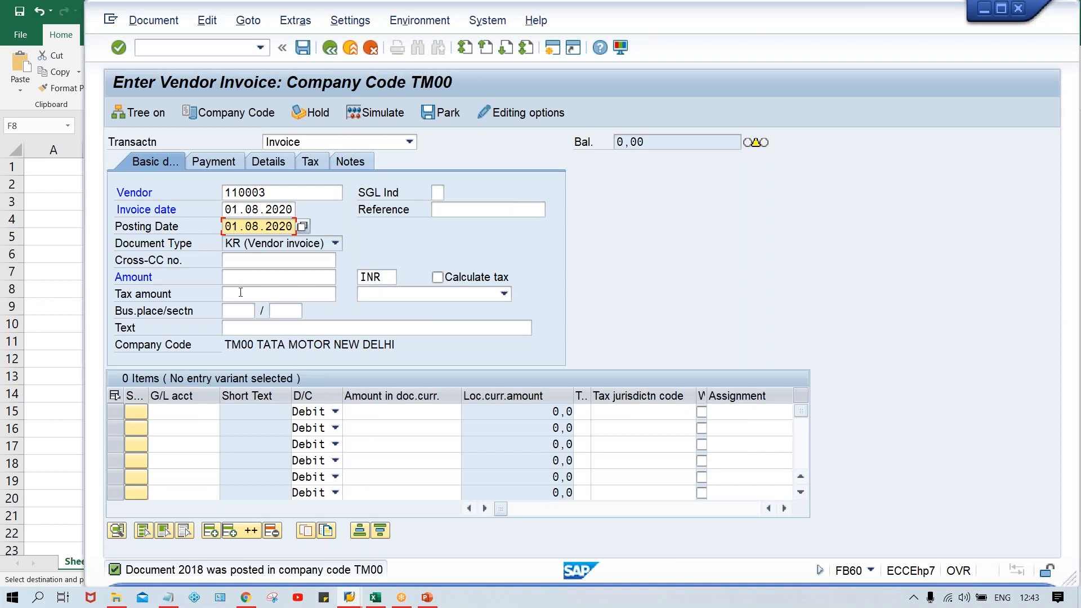
Step: Set the invoice amount to 7000 INR, add a debit line for G/L account 4000 with 7000, and validate the entry
left_click(240, 276)
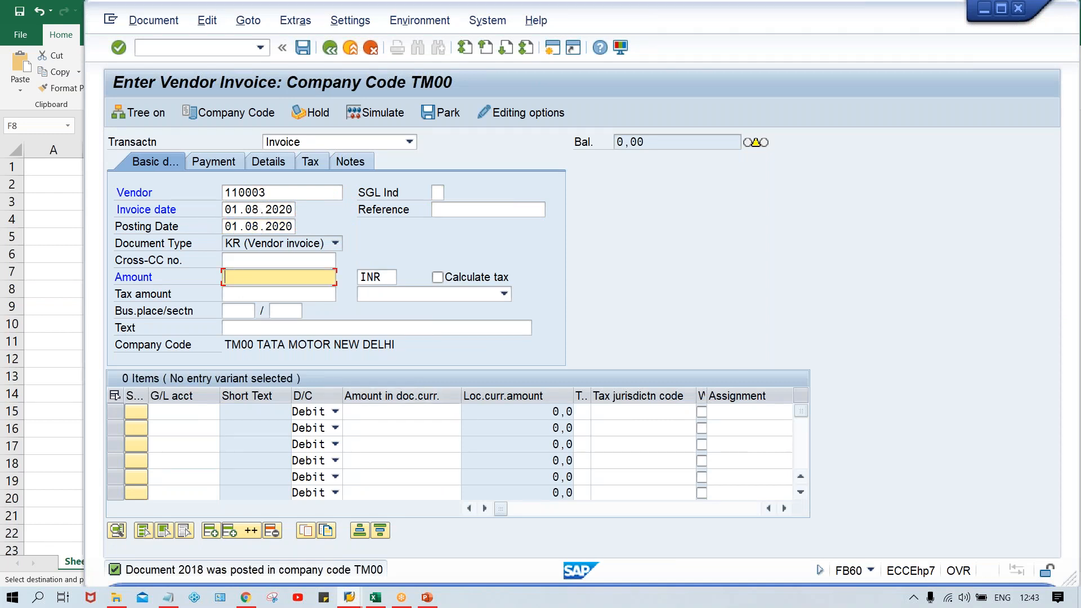
type("7000")
key("Tab")
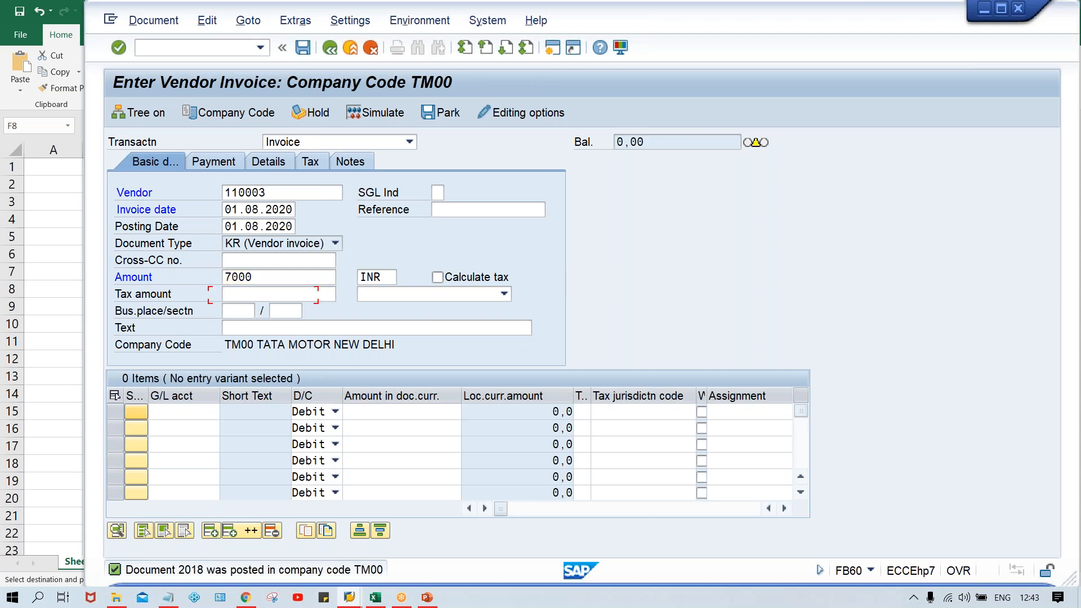
key("Tab")
type("4")
key("Down")
key("Return")
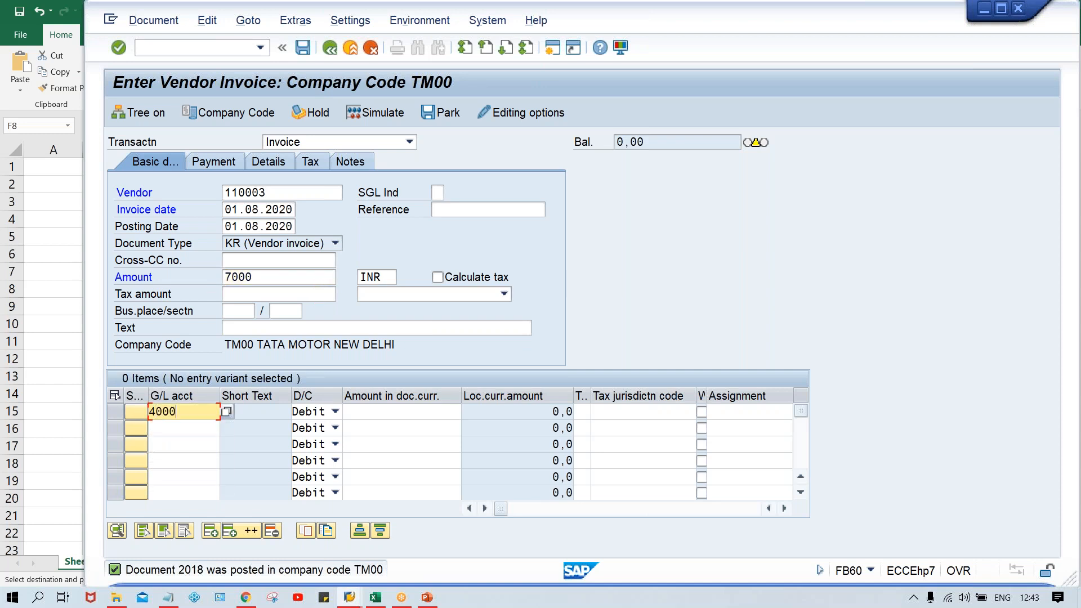
key("Tab")
type("7000")
key("Return")
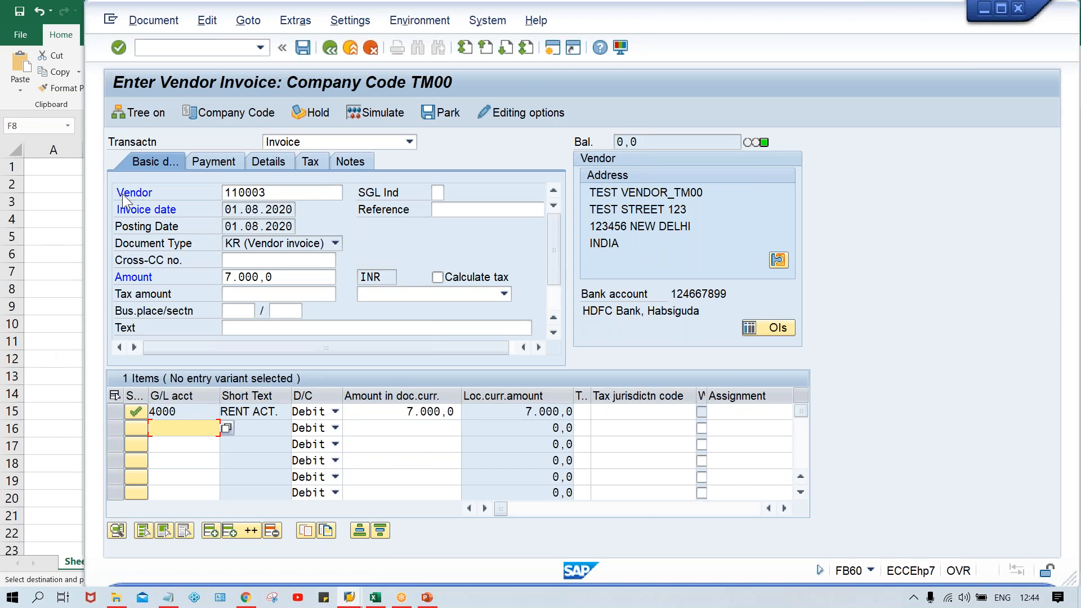
Step: Post the 7000 INR invoice and switch to the Excel document table
left_click(228, 215)
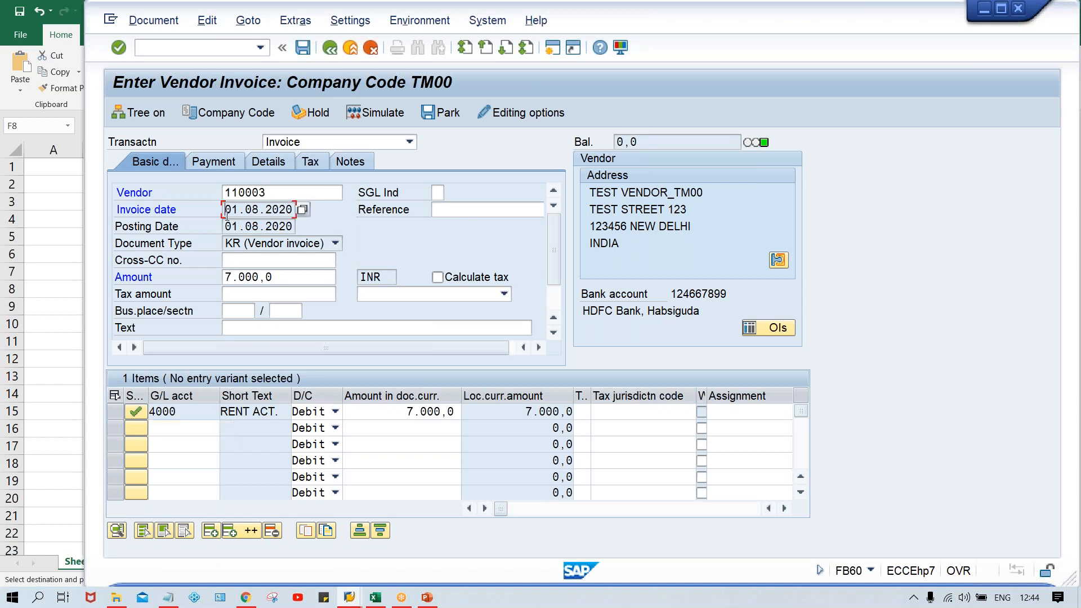
key("ctrl+s")
key("alt+Tab")
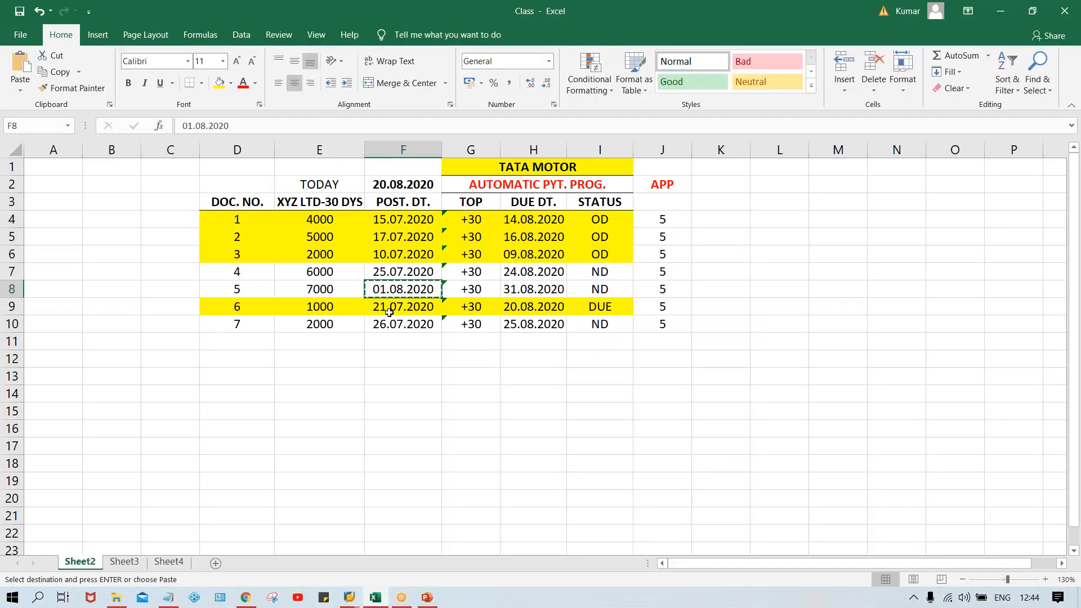
left_click(401, 307)
key("ctrl+c")
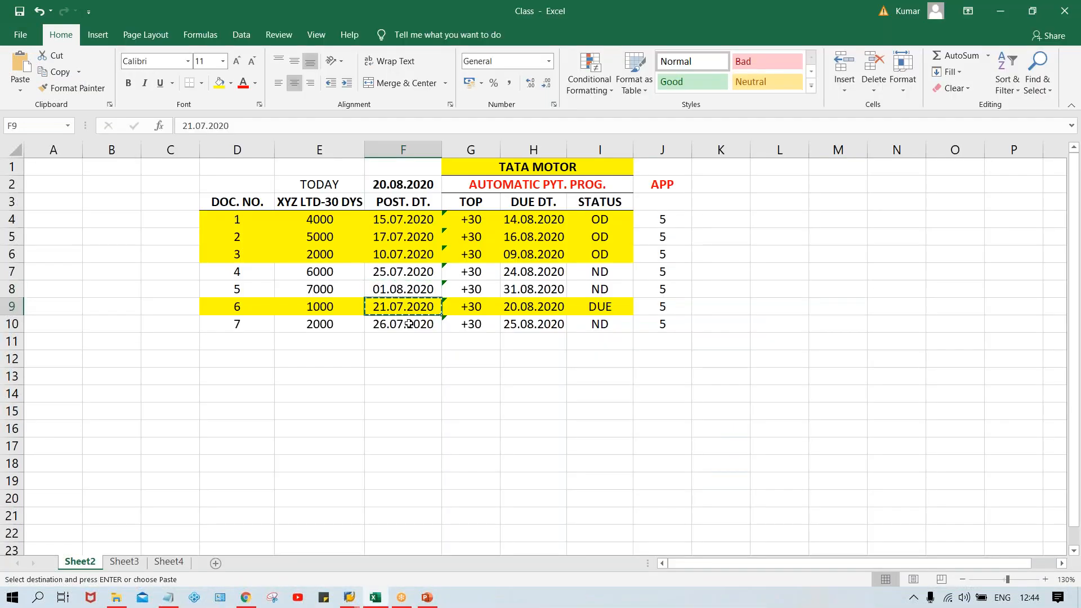
key("alt+Tab")
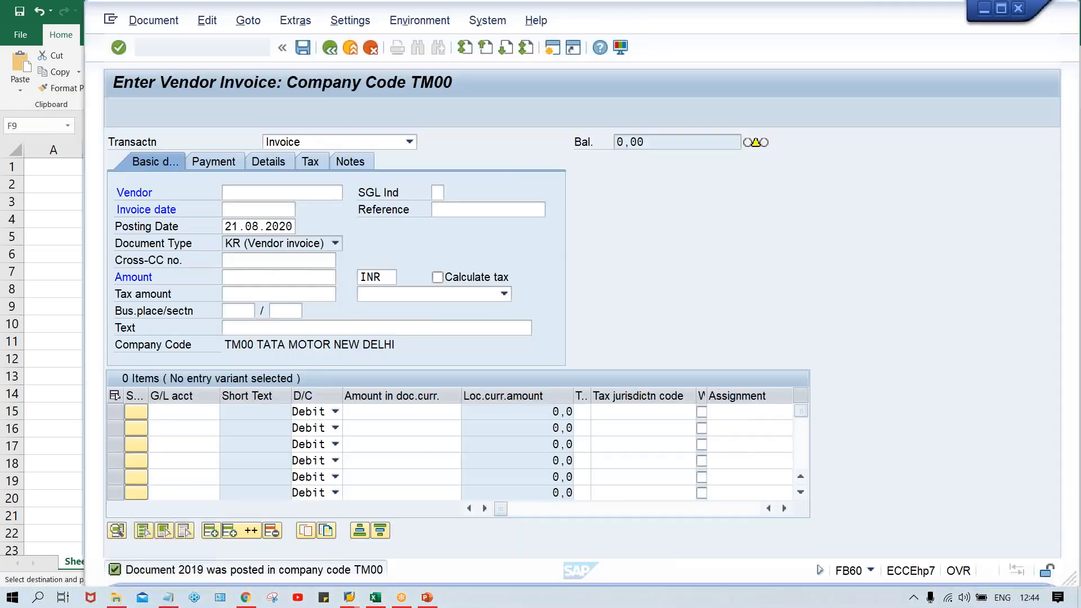
left_click(261, 192)
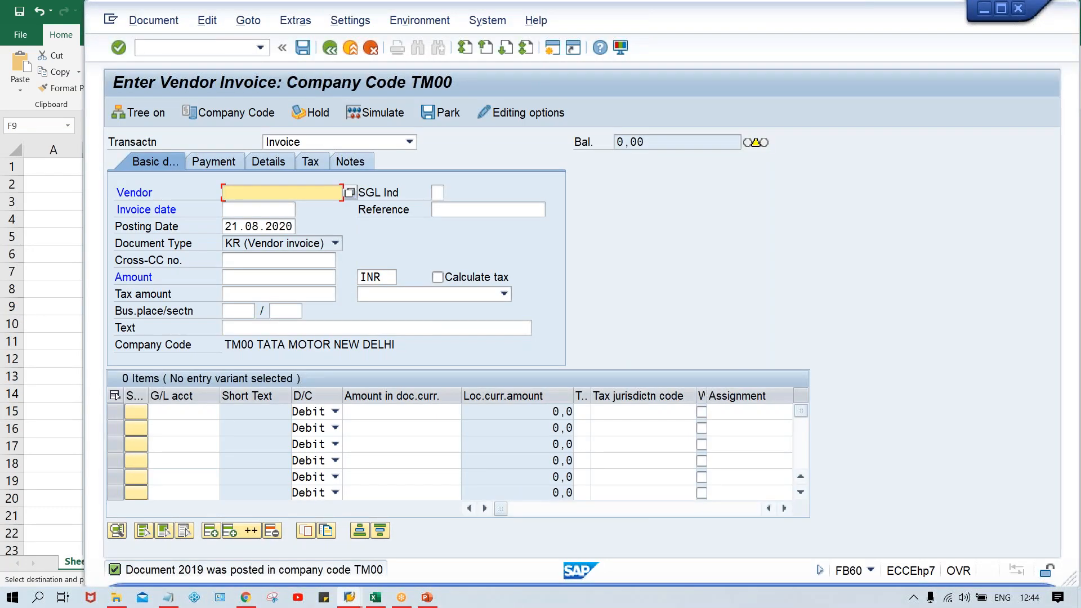
key("alt+Tab")
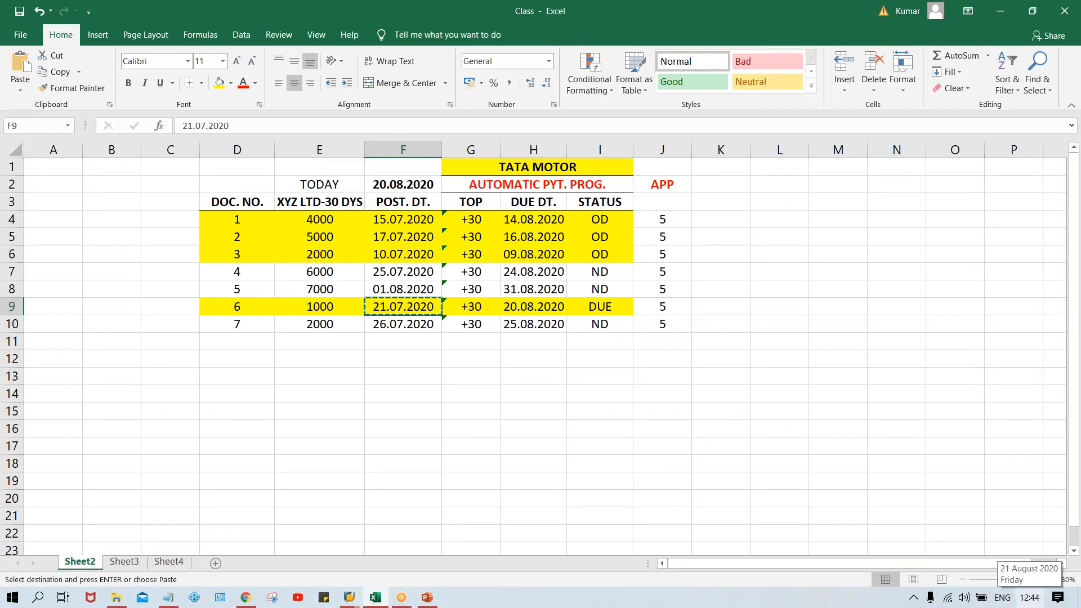
Step: Change document 6's posting date in F9 to 22.07.2020 and its due date in H9 to 21.08.2020
double_click(379, 309)
key("Delete")
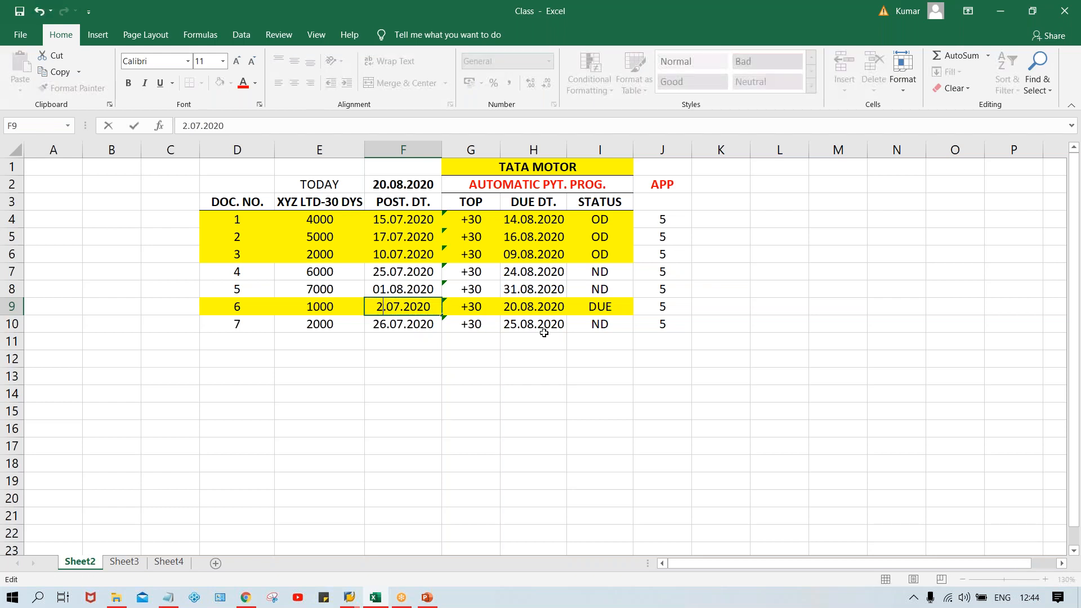
type("2")
key("Return")
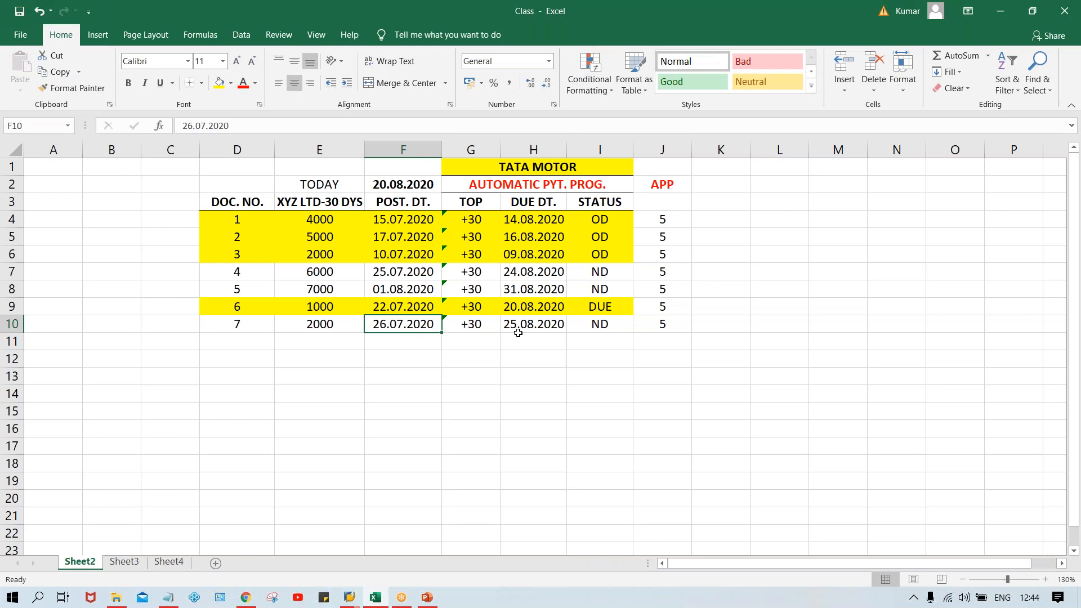
double_click(515, 307)
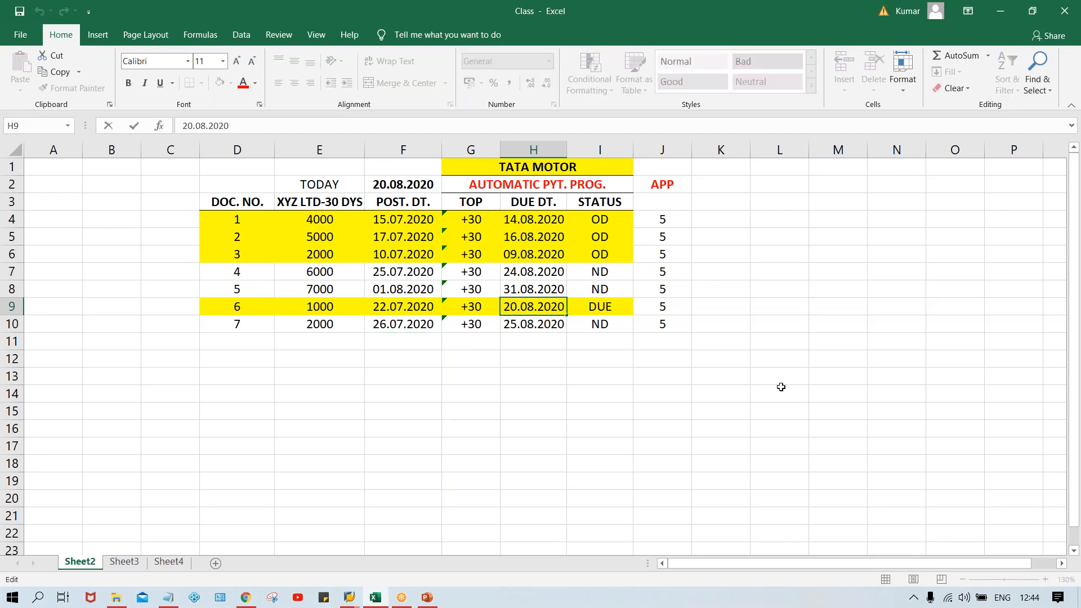
key("Delete")
type("1")
key("Return")
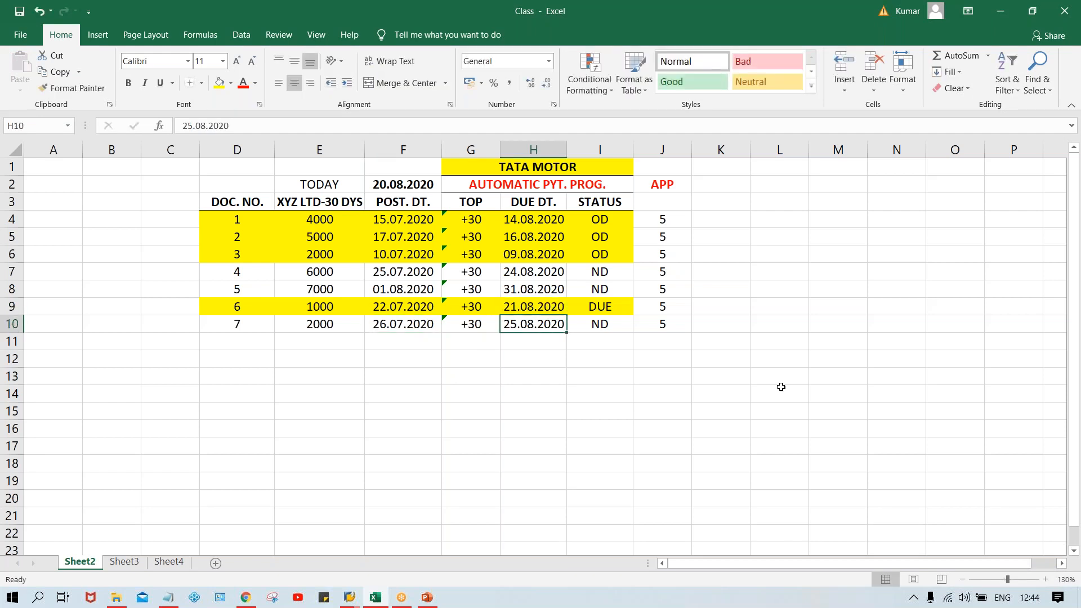
Step: Check document 6's dates against the current system date and set the table's TODAY date in F2 to 21.08.2020
left_click(399, 305)
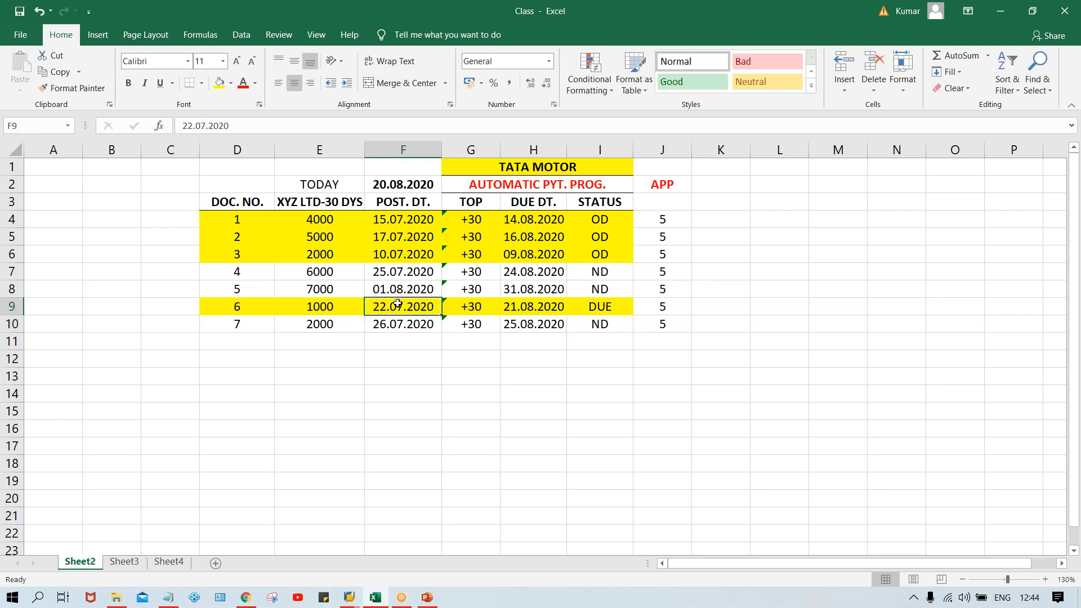
left_click(511, 307)
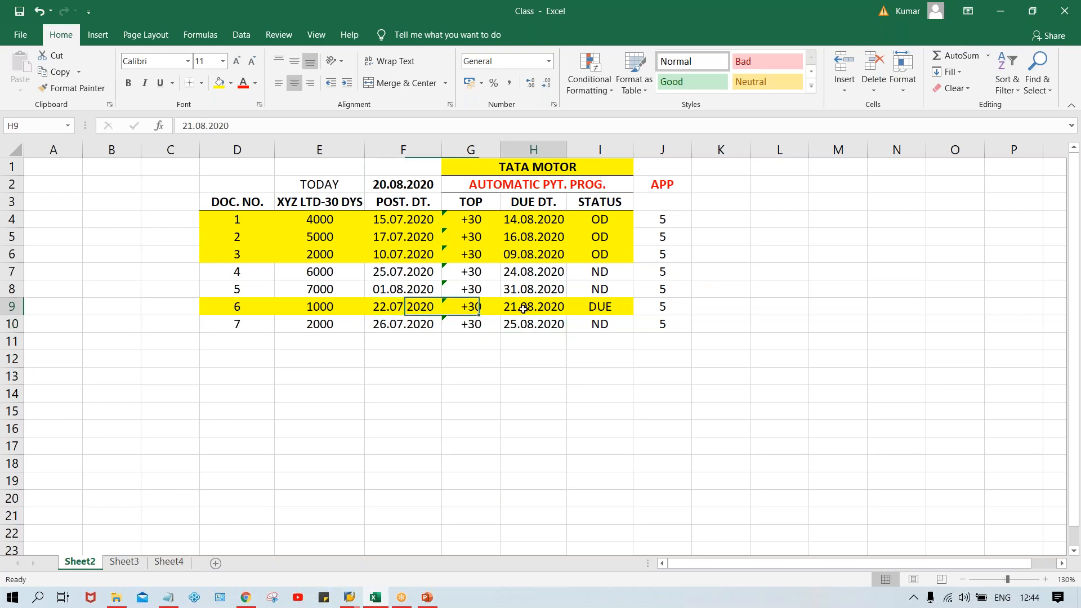
left_click(401, 313)
mouse_move(1023, 605)
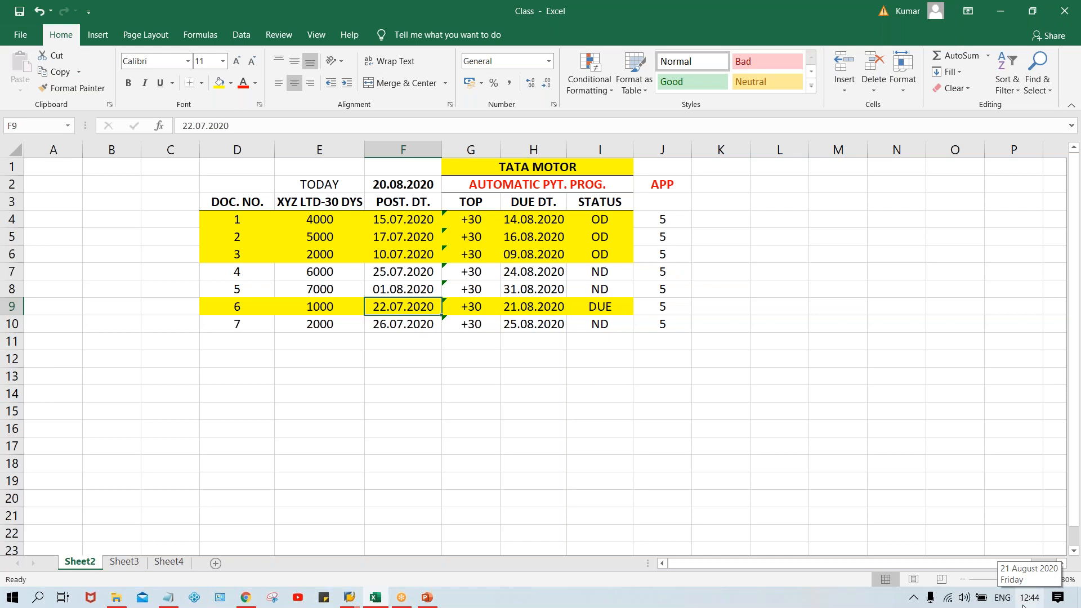
left_click(392, 412)
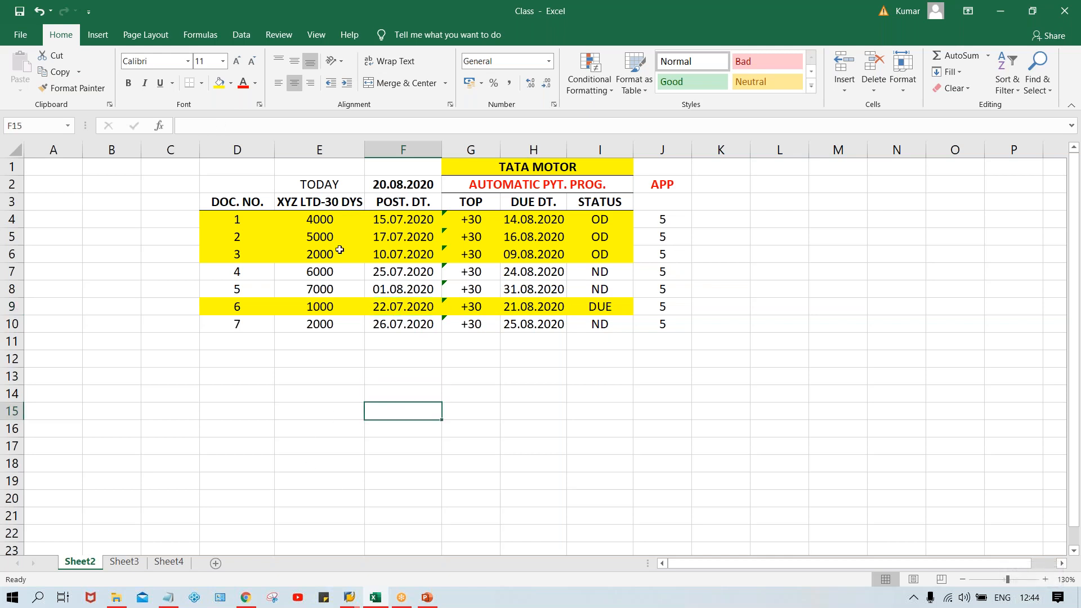
double_click(381, 186)
key("BackSpace")
type("1")
key("Return")
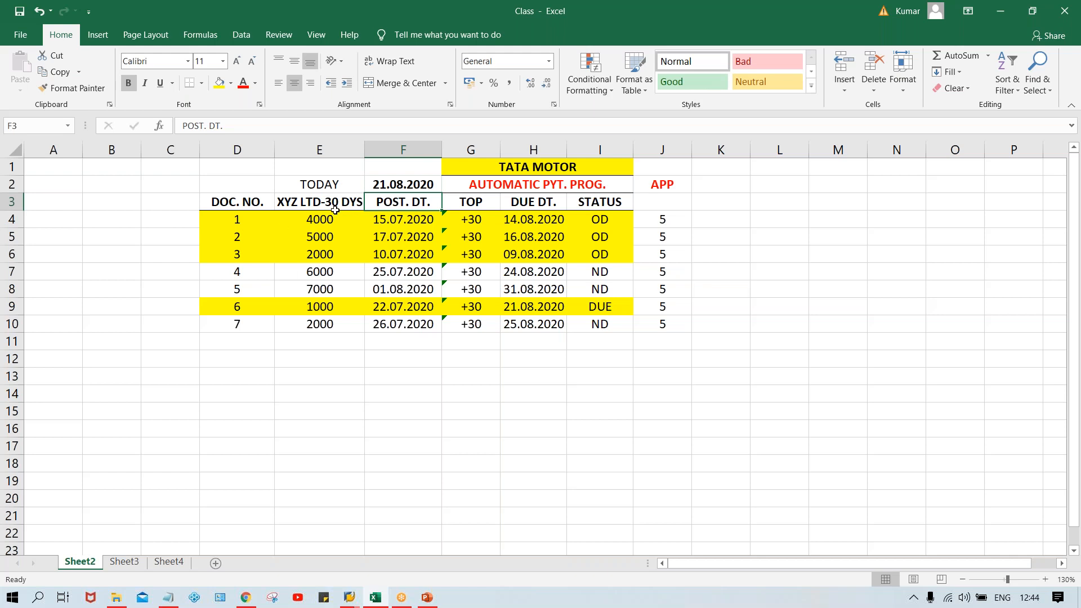
Step: Copy document 6's posting date 22.07.2020 from cell F9 and return to the SAP invoice
left_click(400, 305)
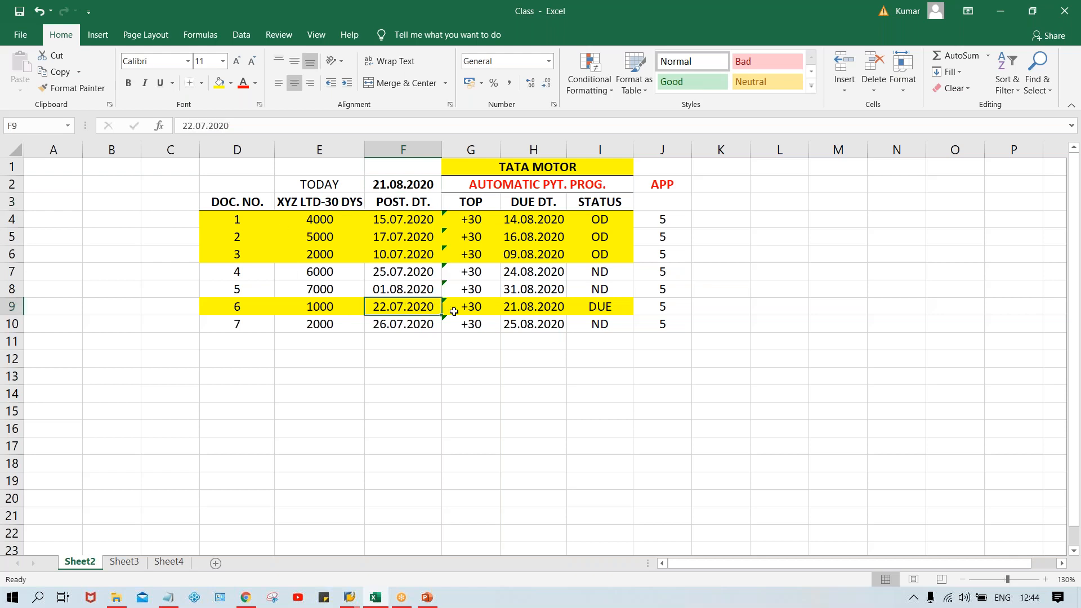
key("ctrl+c")
key("alt+Tab")
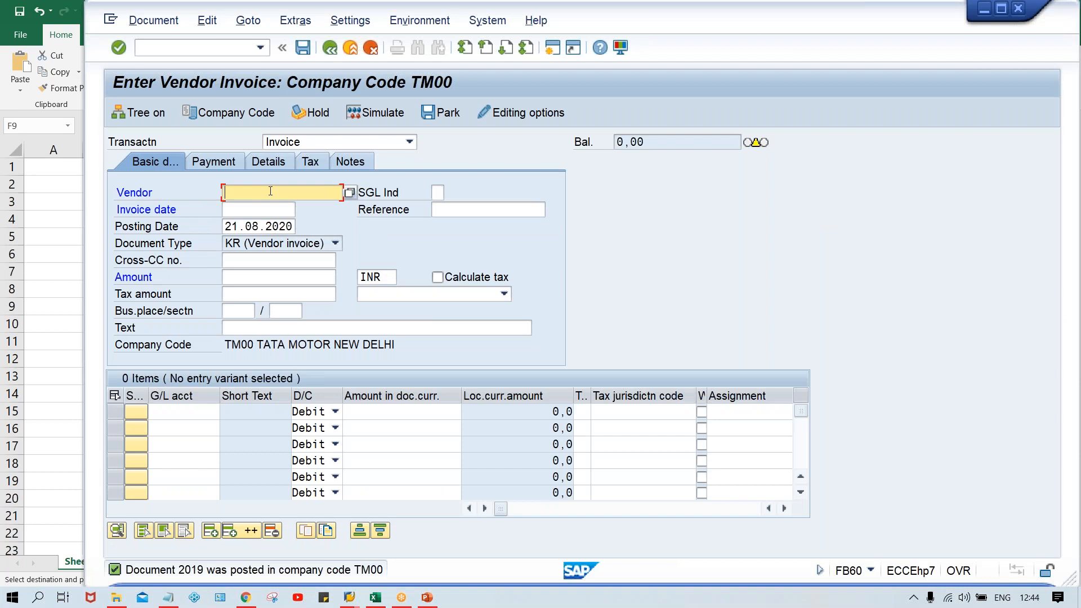
Step: Enter the test vendor in the new invoice, with 22.07.2020 as both invoice date and posting date
left_click(270, 192)
left_click(271, 209)
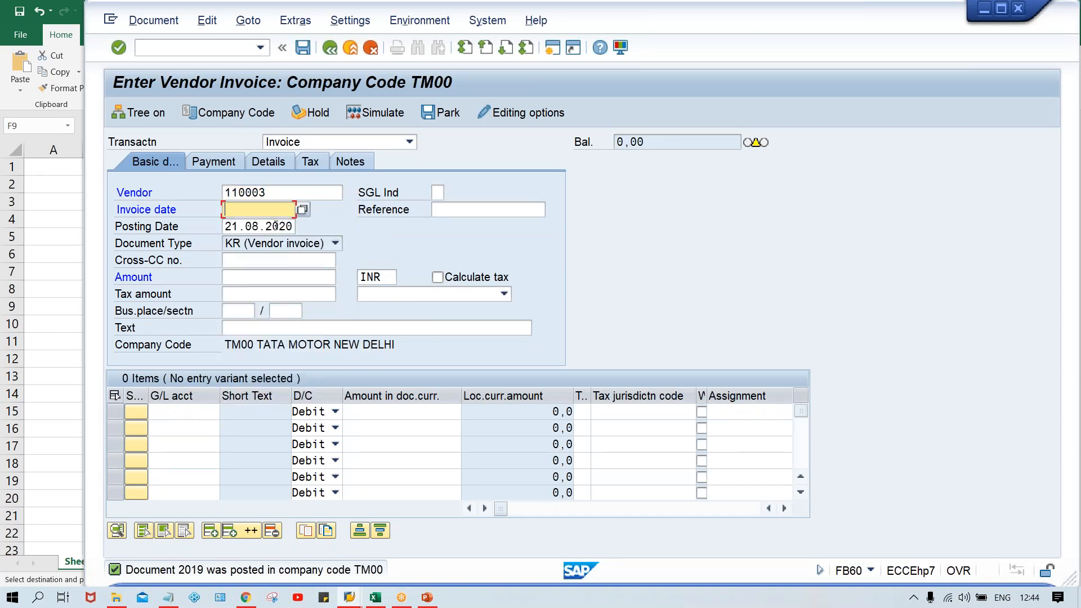
key("ctrl+v")
key("Tab")
key("Tab")
key("ctrl+v")
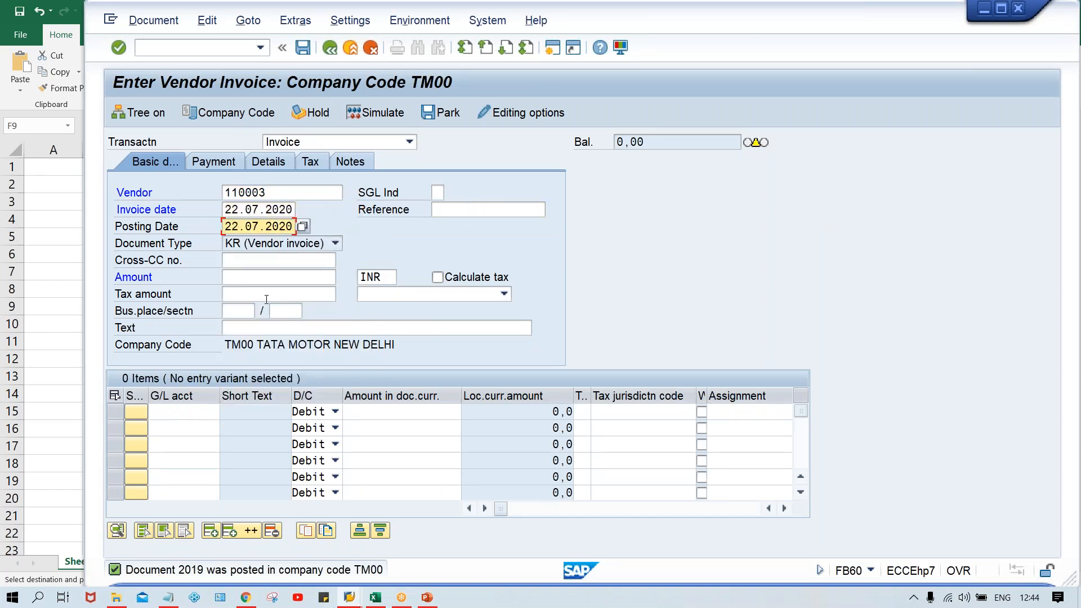
Step: Check document 6's amount in Excel cell E9 and set the SAP invoice amount to 1000 INR
left_click(264, 278)
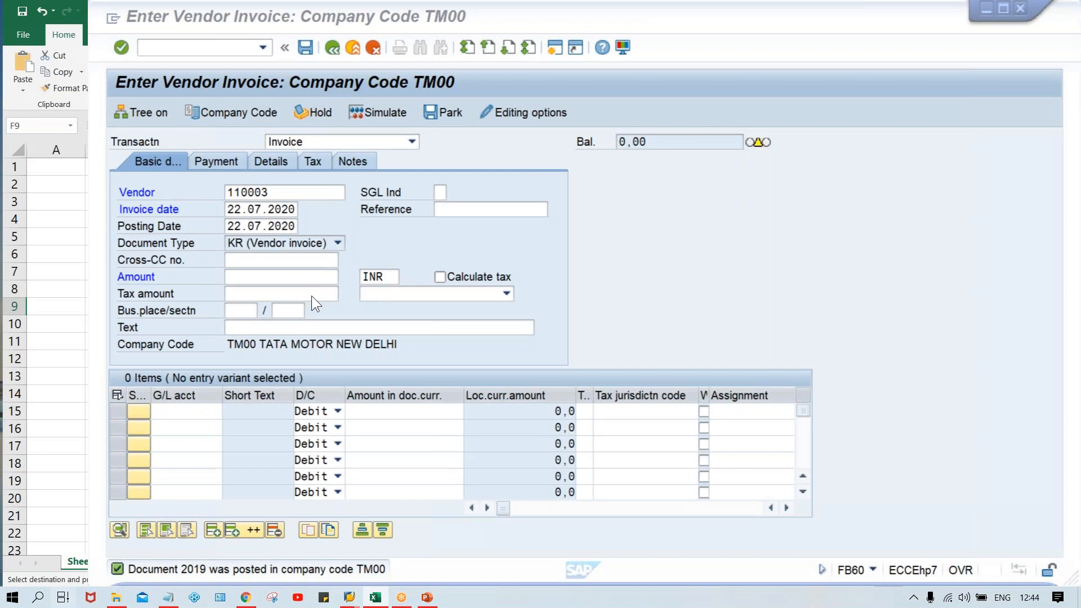
key("alt+Tab")
left_click(330, 308)
key("alt+Tab")
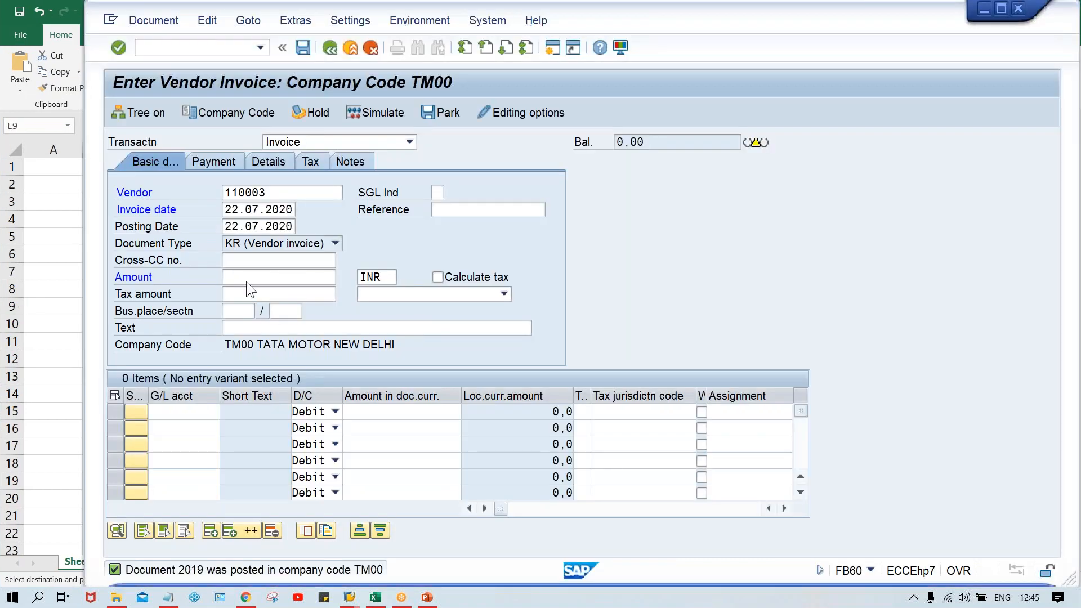
left_click(246, 282)
type("1000")
Step: Add a debit line for G/L account 4000 with 1000, and validate and post the invoice
key("ctrl+Tab")
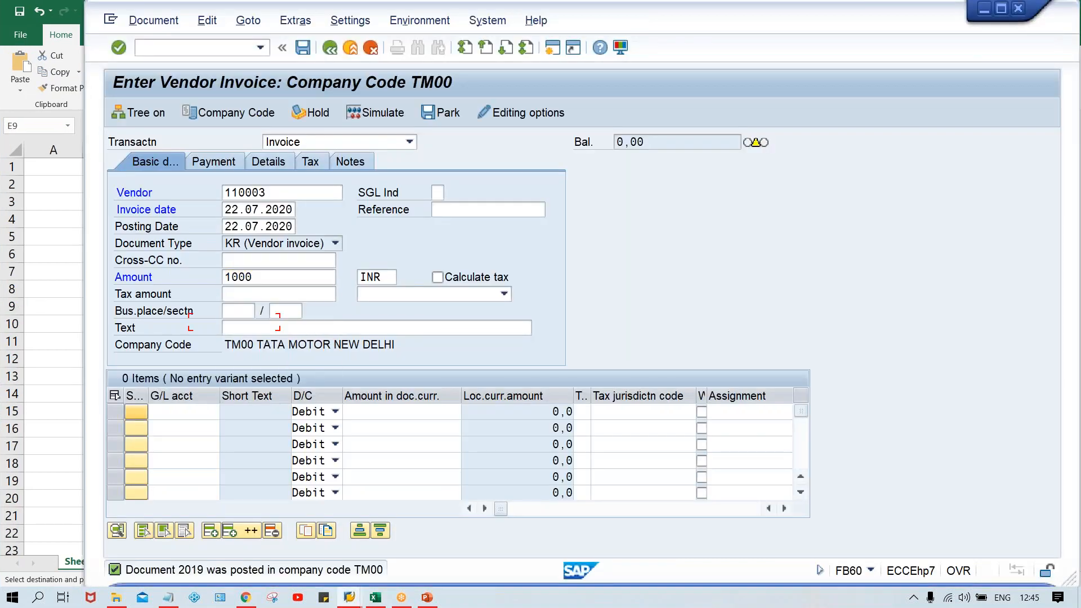
key("Tab")
type("4")
key("Down")
key("Tab")
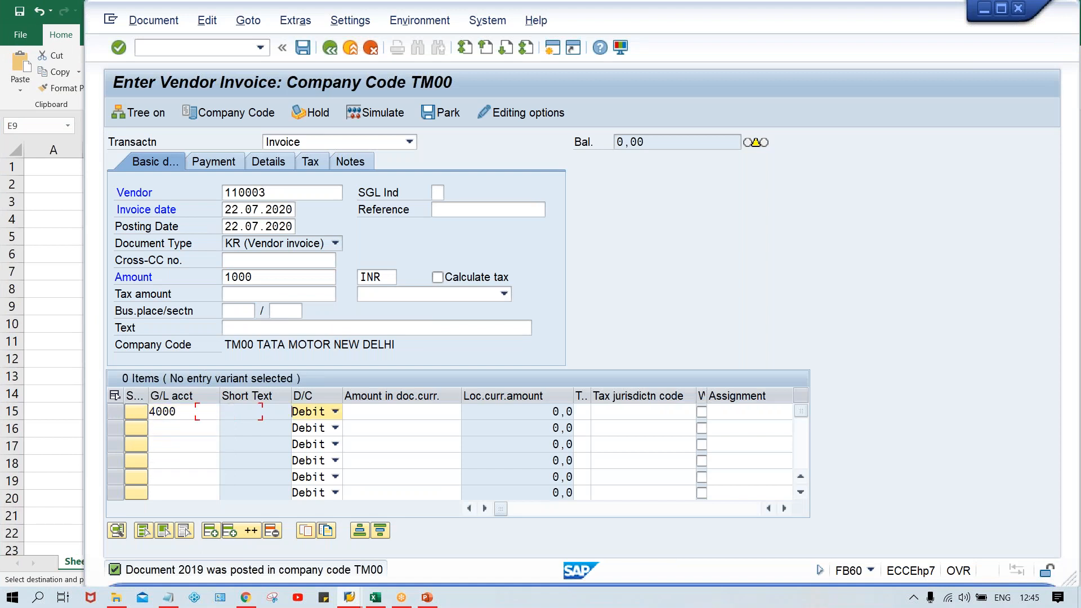
key("Tab")
type("1000")
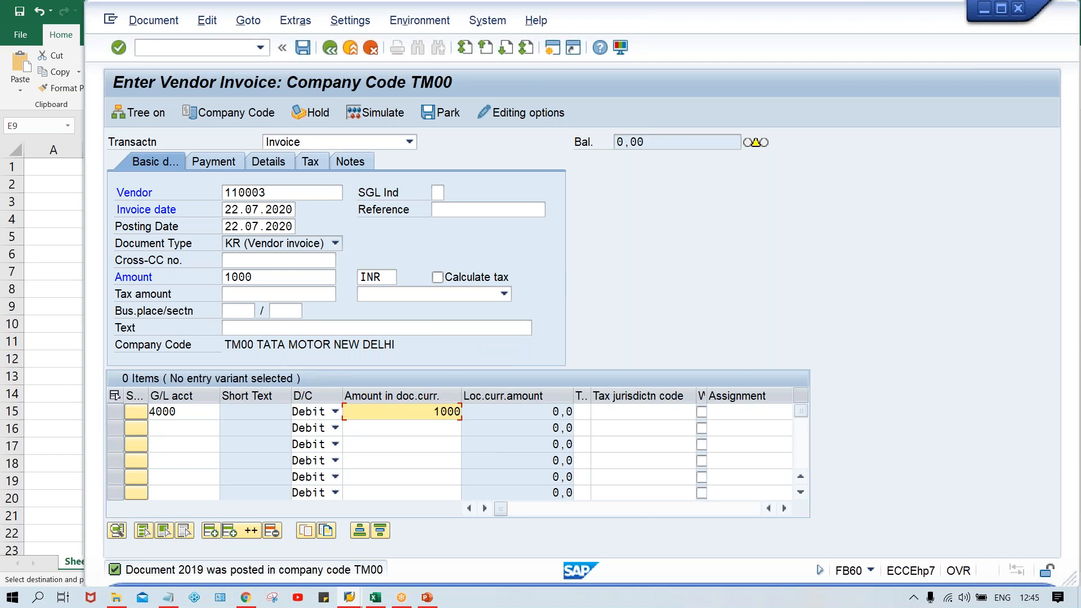
key("Return")
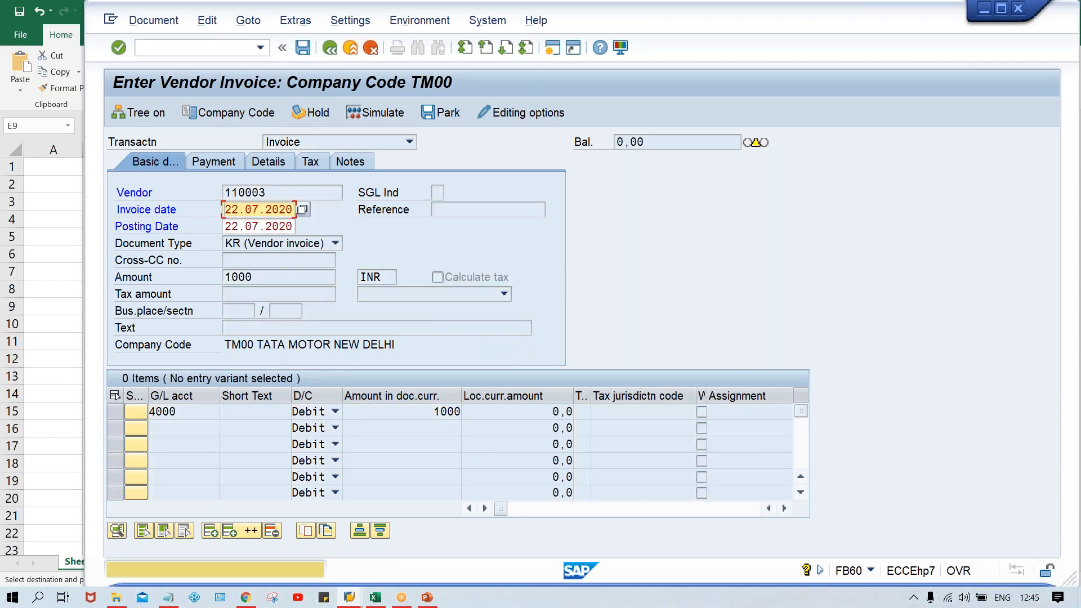
key("Return")
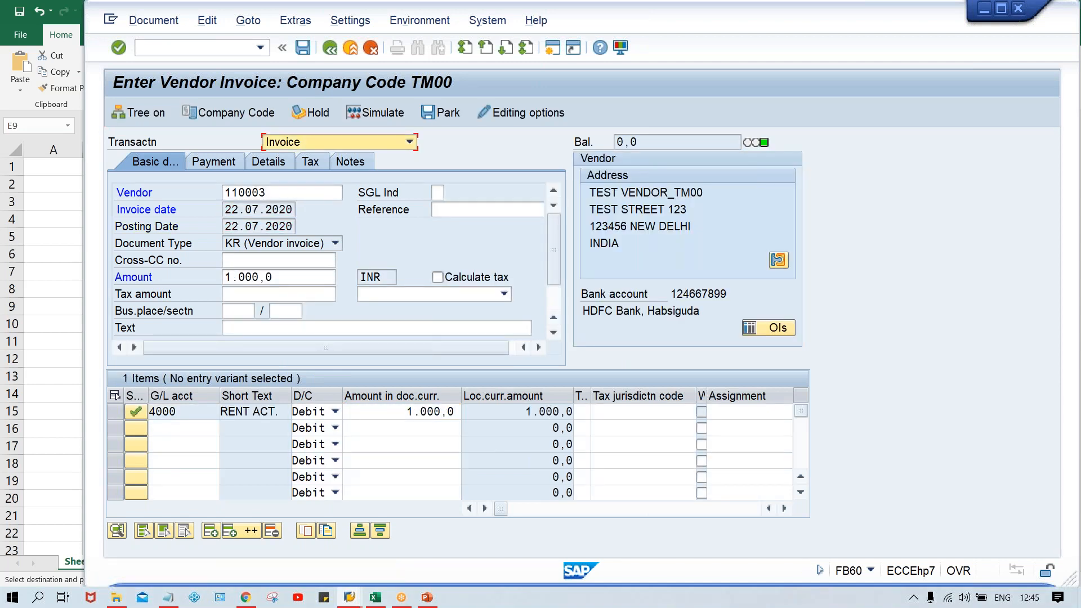
key("ctrl+s")
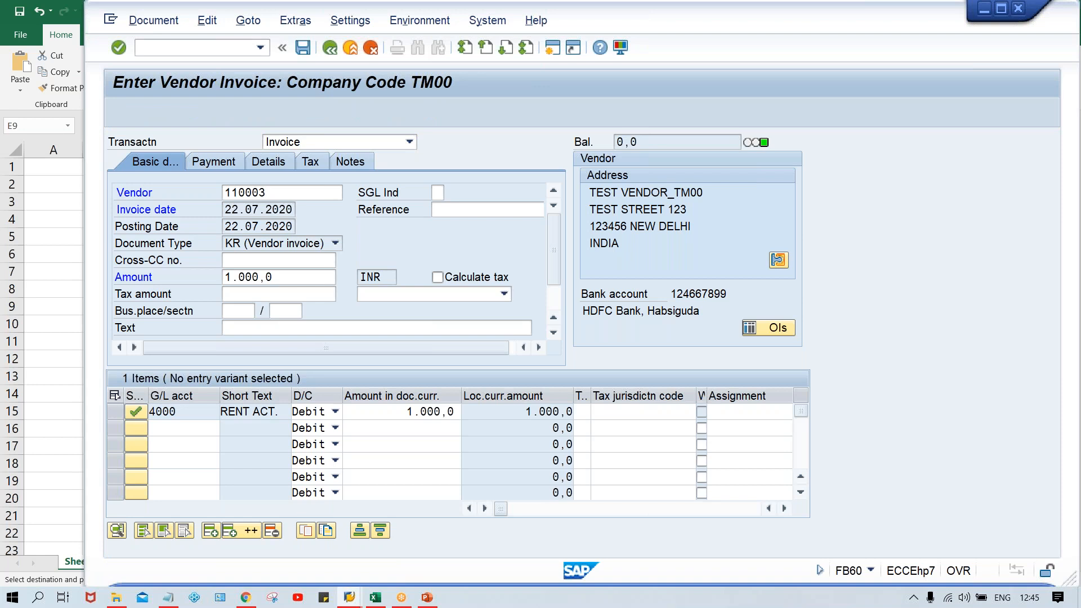
Step: Copy document 7's posting date 26.07.2020 from Excel cell F10, check its due date, and return to the SAP invoice
key("alt+Tab")
left_click(395, 328)
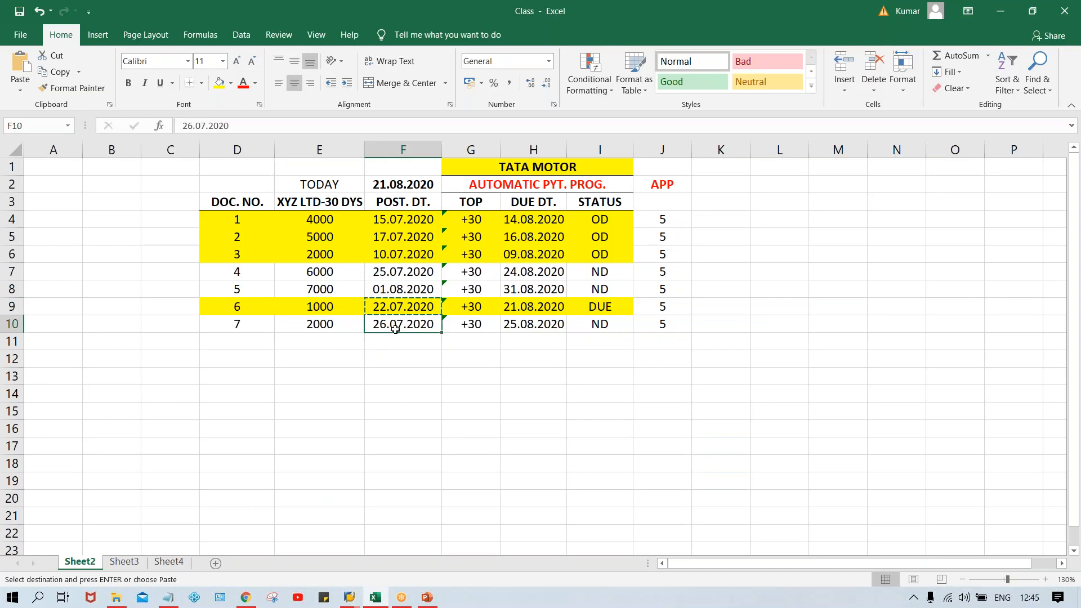
key("ctrl+c")
left_click(532, 326)
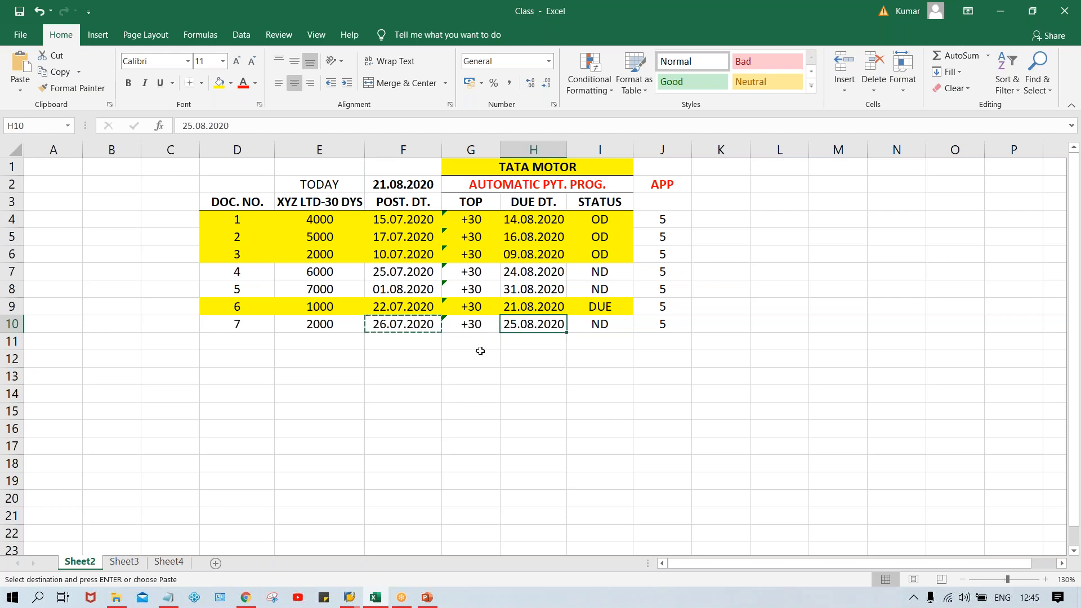
key("alt+Tab")
left_click(279, 199)
key("ctrl+v")
left_click(293, 210)
key("shift+Tab")
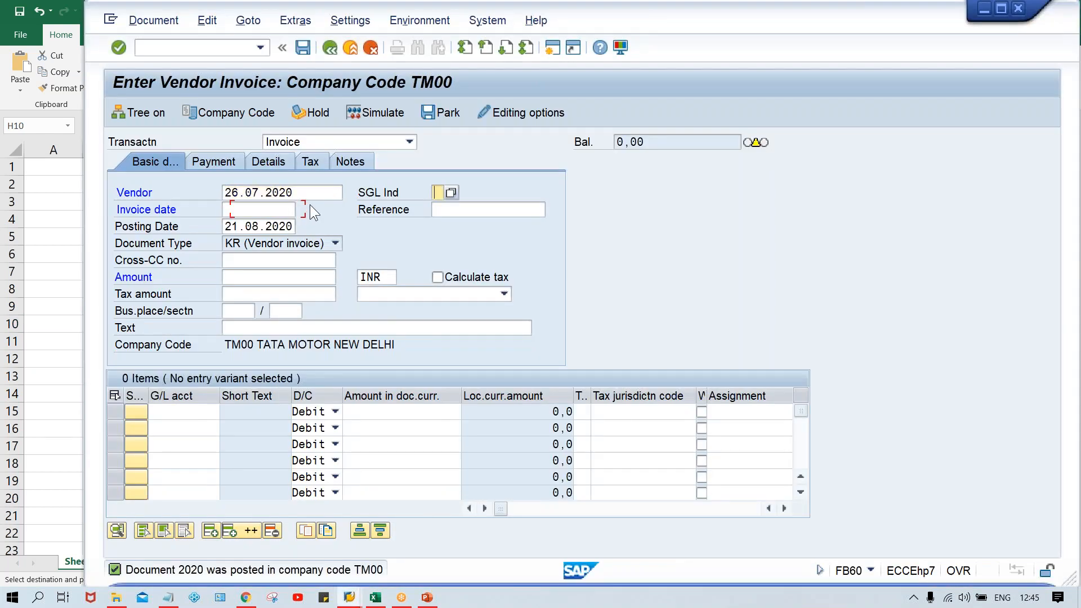
key("shift+Tab")
key("ctrl+a")
key("BackSpace")
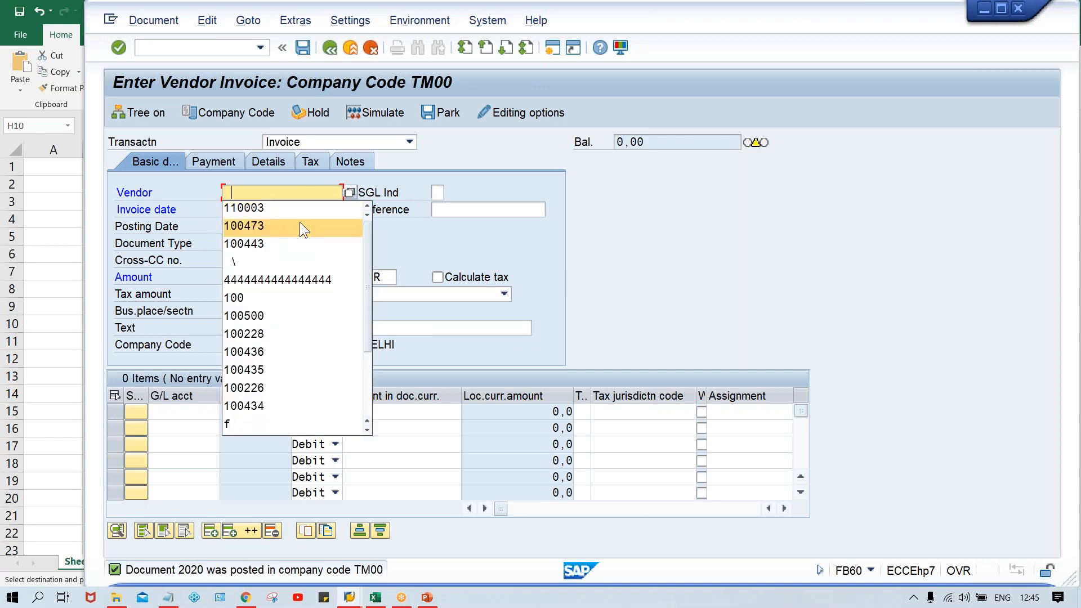
Step: Enter the test vendor in the new invoice, with 26.07.2020 as both invoice date and posting date
left_click(292, 214)
left_click(294, 212)
key("ctrl+v")
key("Tab")
double_click(290, 226)
key("ctrl+v")
Step: Set the invoice amount to 2000 INR
left_click(266, 277)
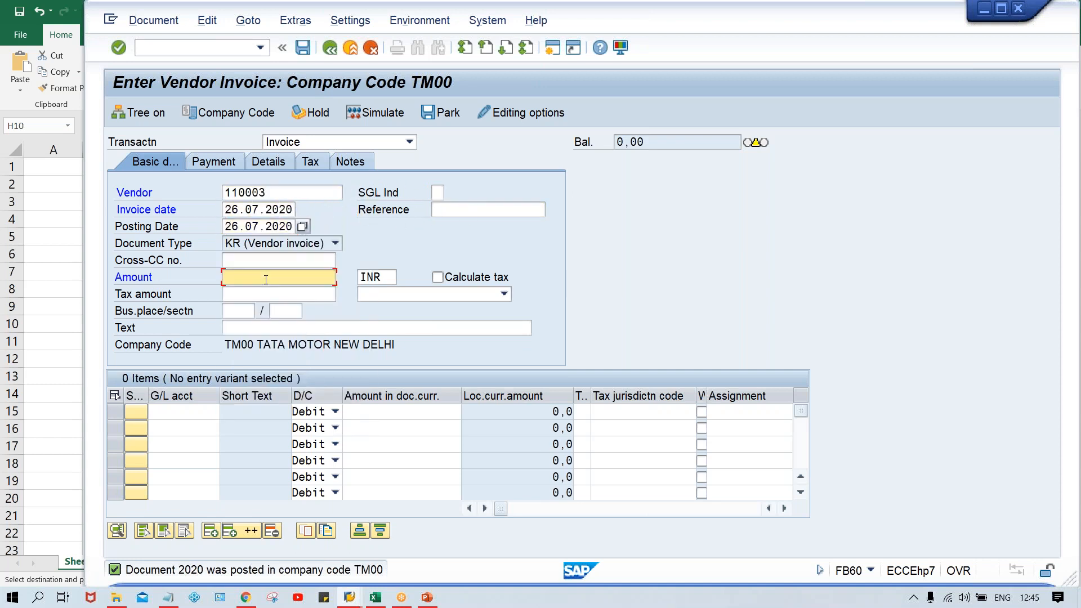
type("2000")
key("Return")
Step: Add a debit line for G/L account 4000 with 2000, and validate and post the invoice
type("4")
key("Down")
key("Return")
key("Tab")
key("Tab")
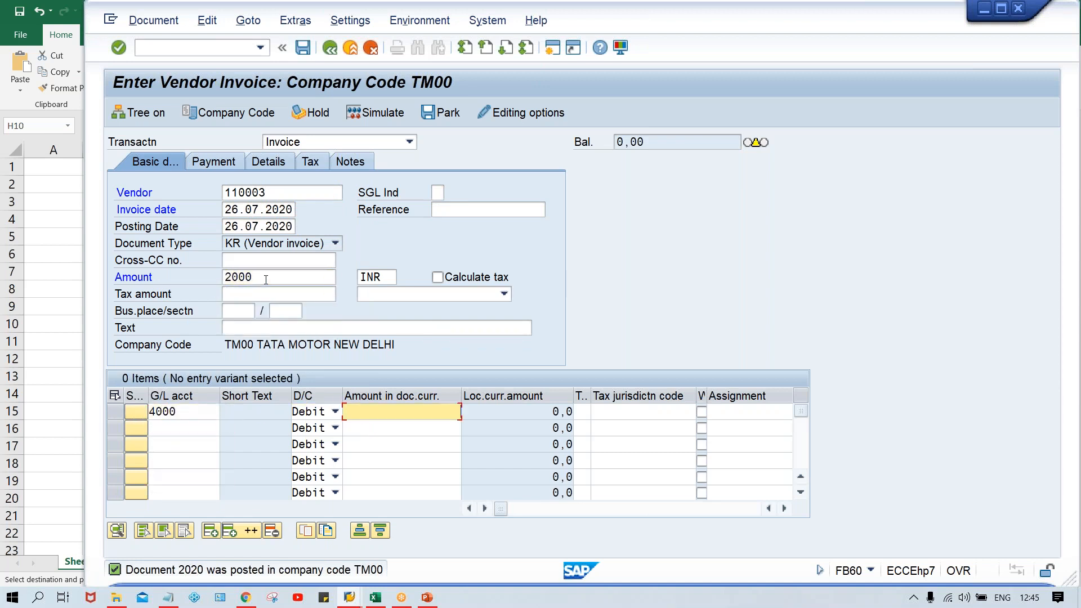
type("2000")
key("Return")
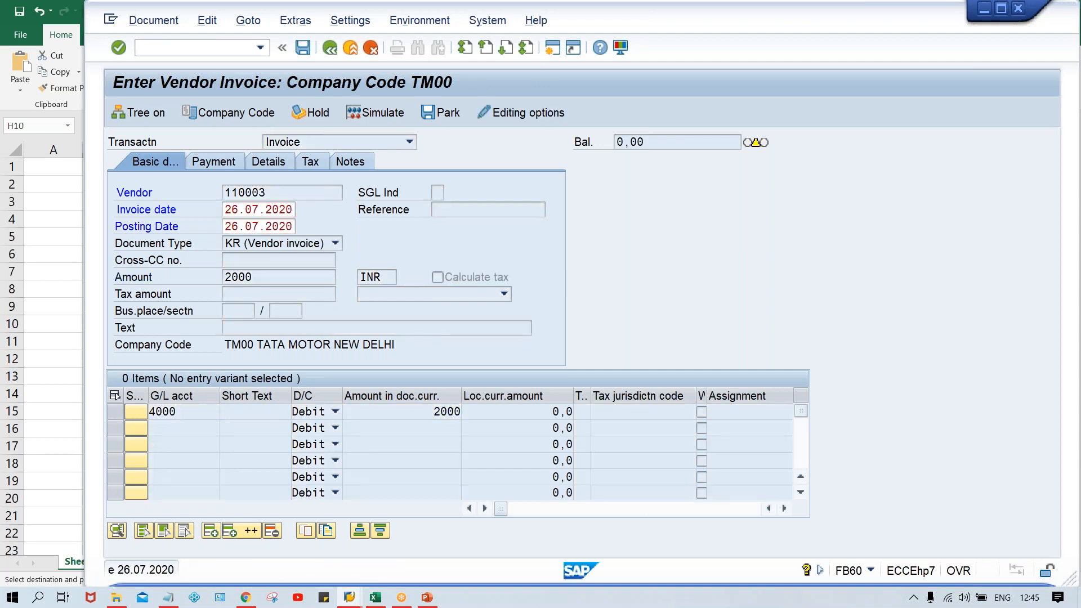
key("ctrl+s")
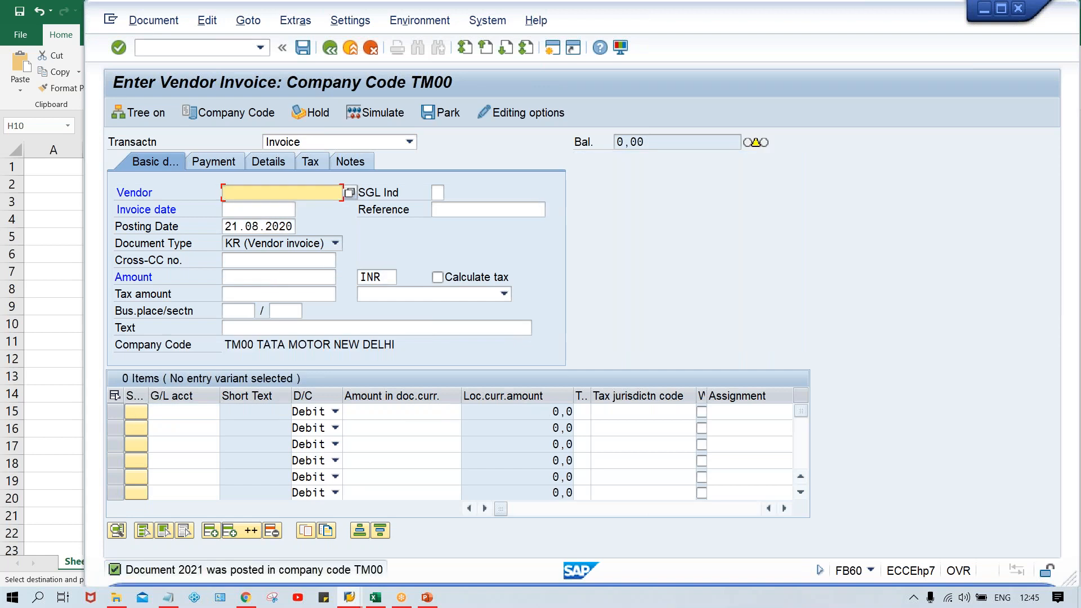
Step: Switch to Excel and review the highlighted amounts of documents 1, 2, 3 and 6 in the document table
key("alt+Tab")
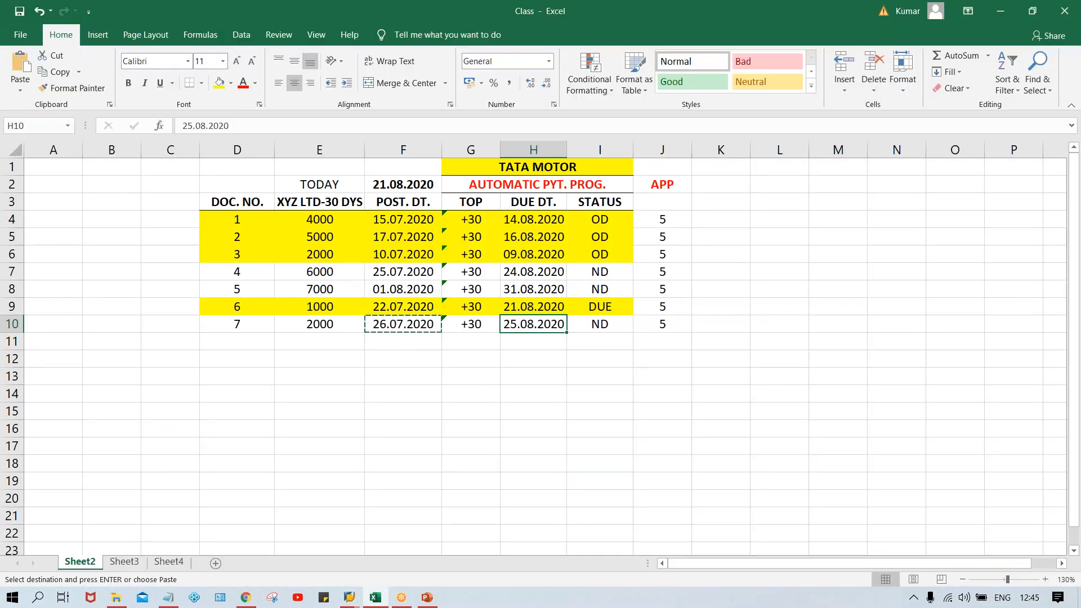
double_click(403, 389)
left_click(402, 362)
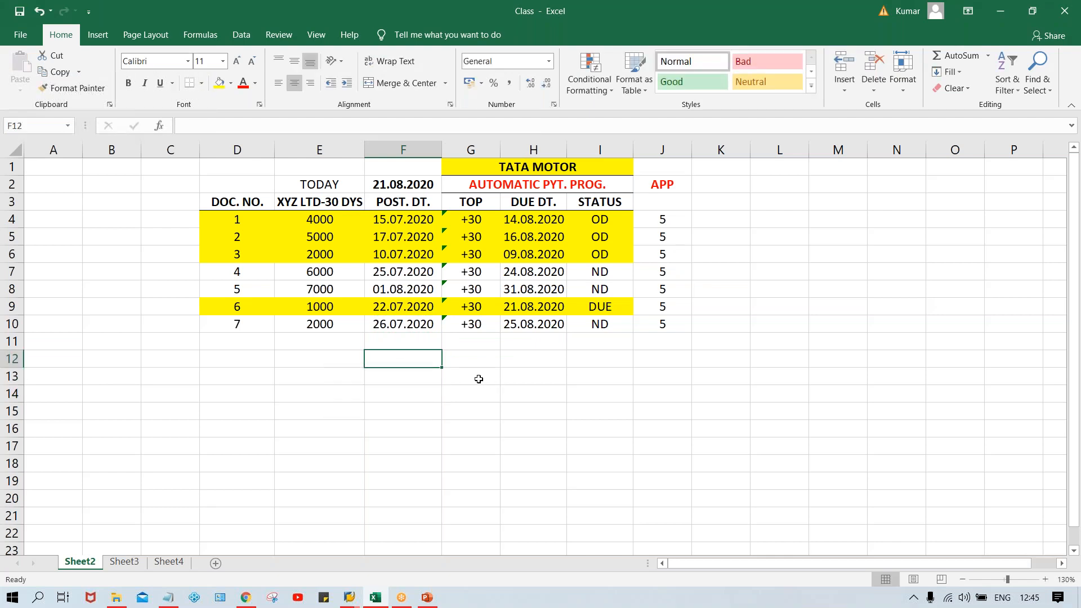
left_click(314, 224)
left_click(317, 243)
left_click(319, 256)
left_click(325, 305)
left_click_drag(330, 221, 328, 255)
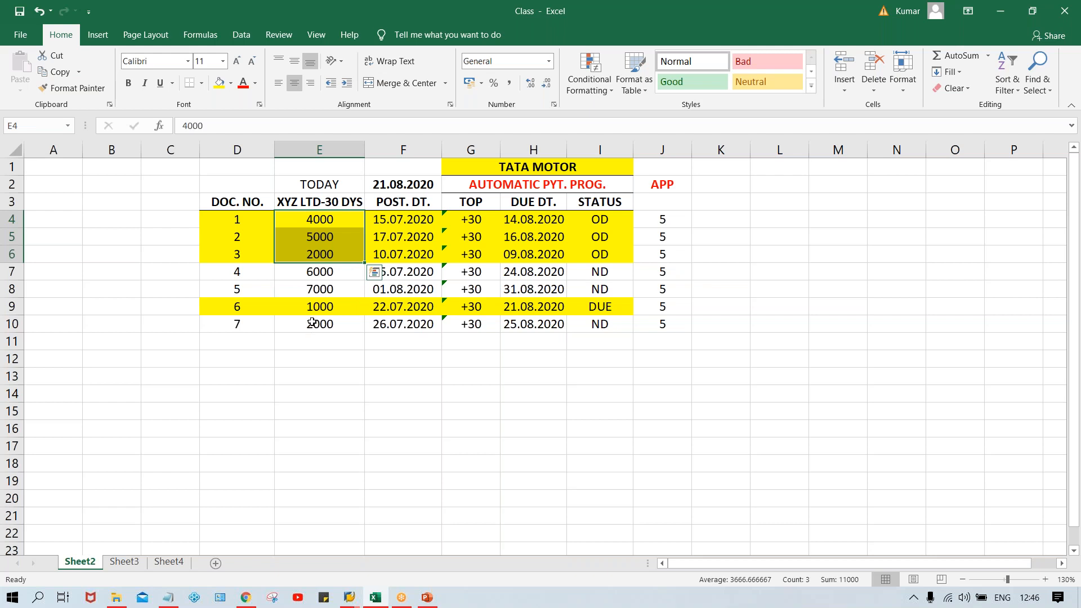
Step: Enter 12000 in cell E12 below the document amounts
left_click(305, 345)
left_click(307, 356)
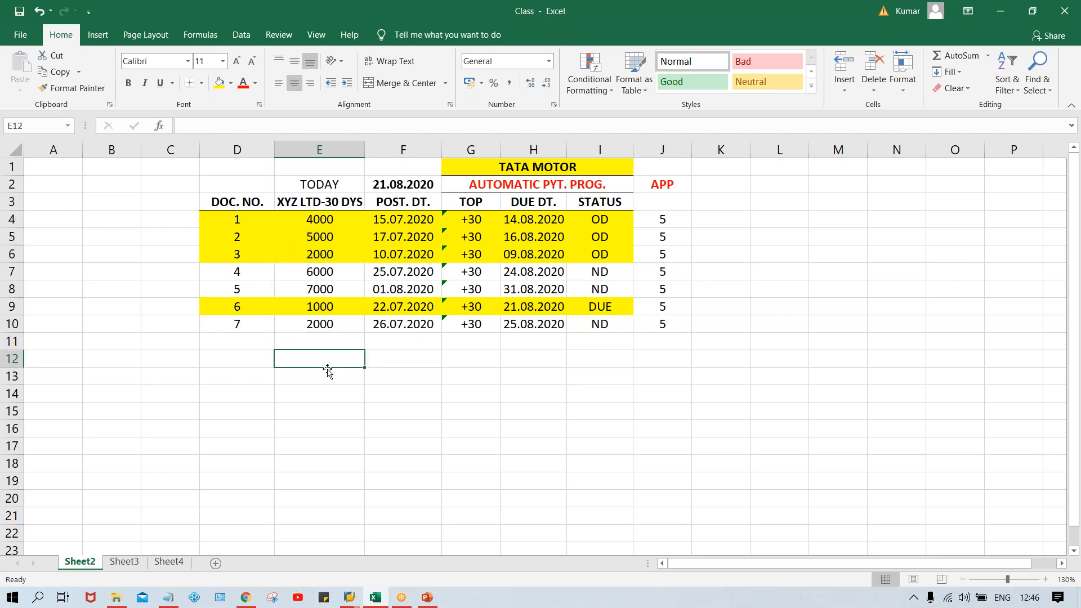
type("12000")
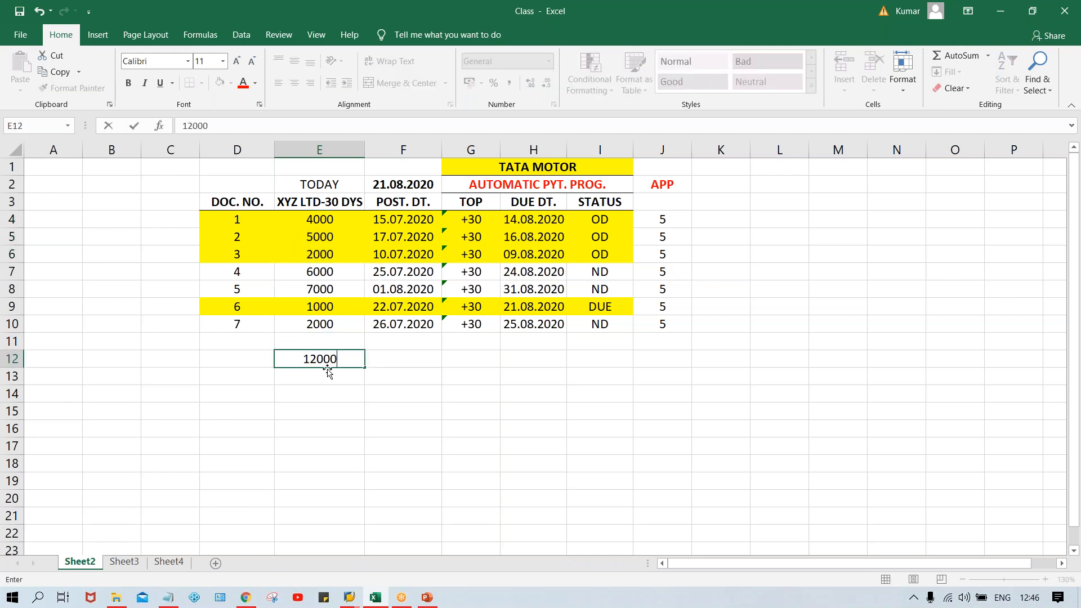
key("Return")
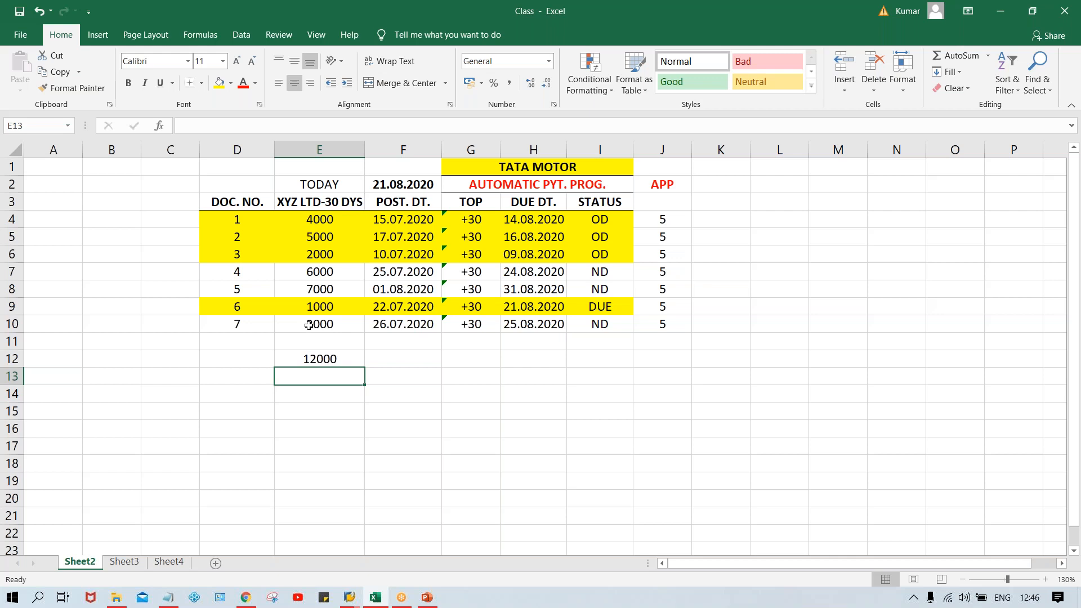
Step: Enter 1000 in cell E11, directly below document 7's amount
left_click(320, 306)
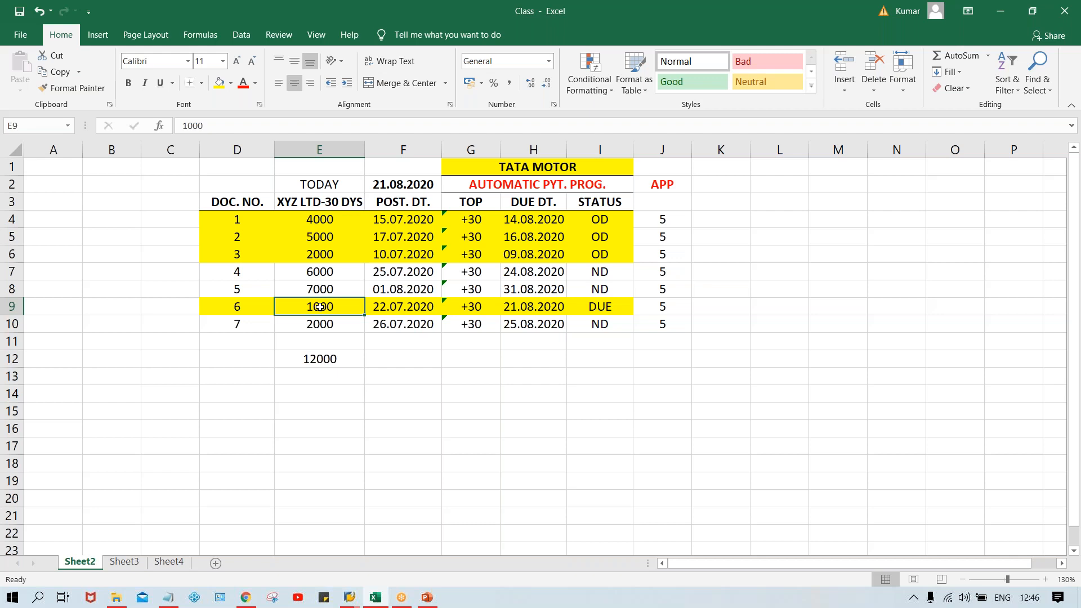
left_click(320, 341)
type("1000")
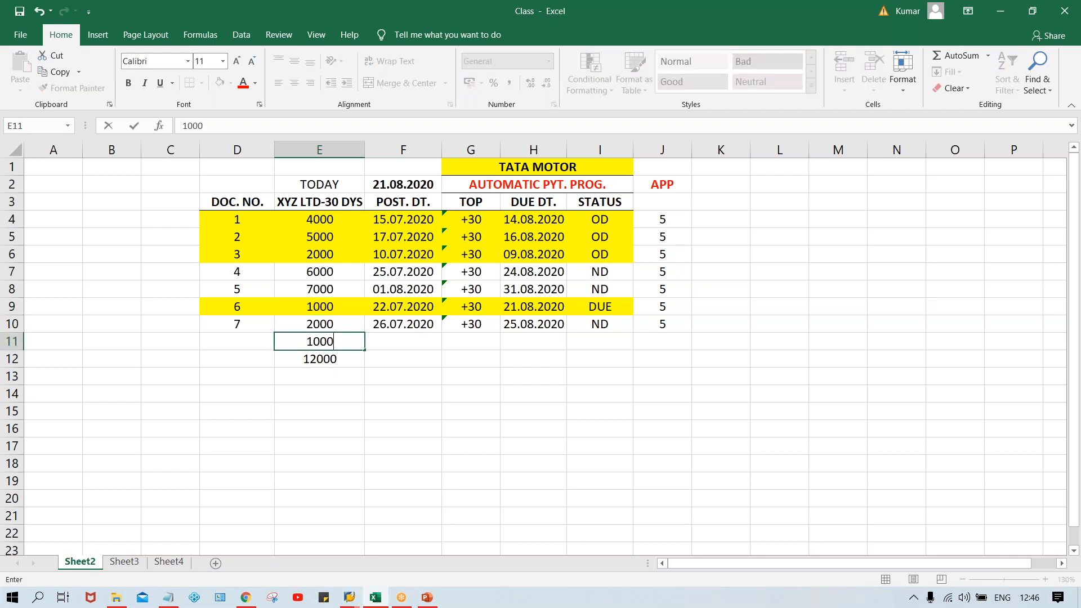
key("Return")
left_click(377, 341)
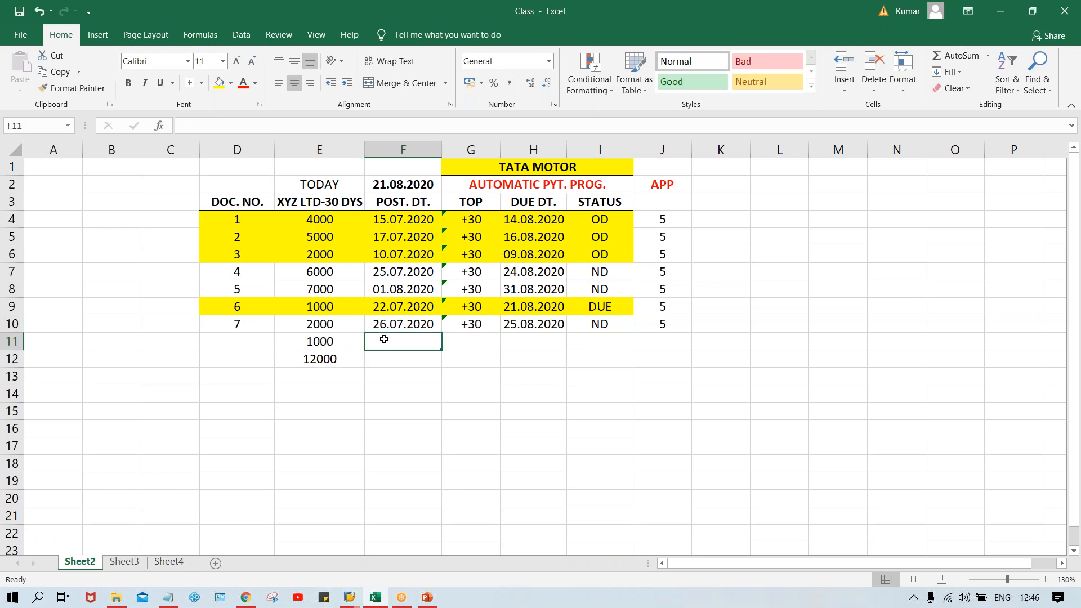
type("ND")
key("Return")
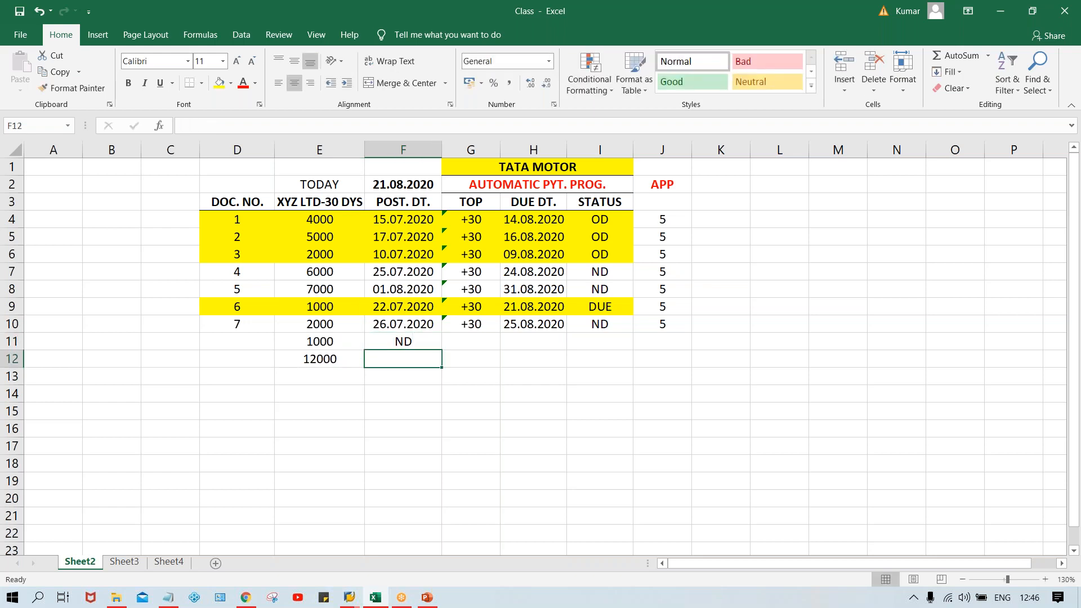
left_click(409, 340)
key("Delete")
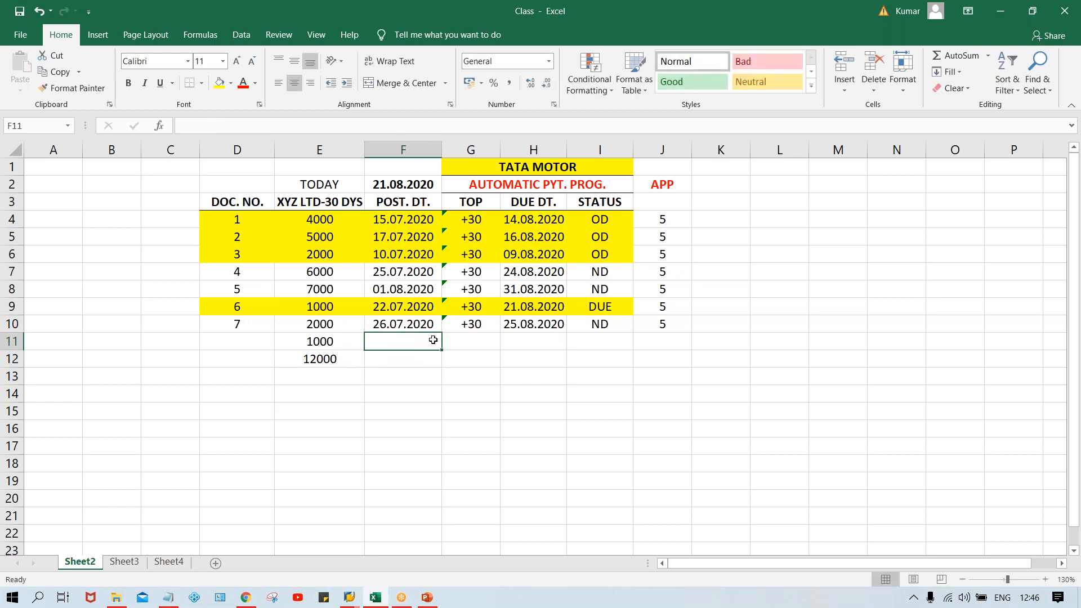
Step: Enter the status ND in cell I11 for the additional 1000 amount
left_click(589, 340)
type("ND")
key("Return")
left_click(582, 466)
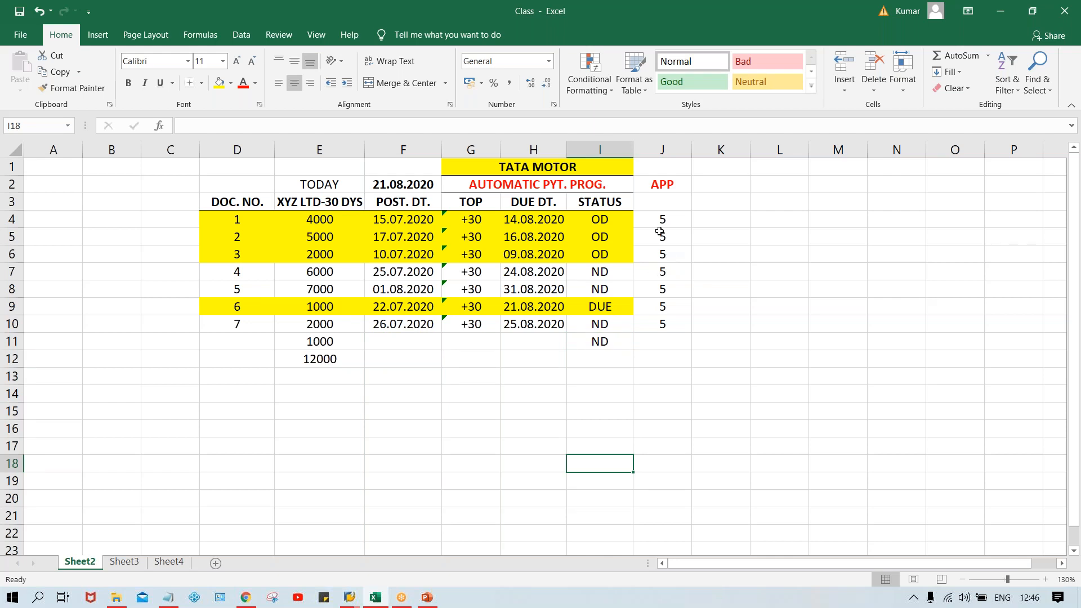
Step: Clear the values under the APP heading in column J for all seven documents
left_click_drag(660, 206, 671, 297)
key("Delete")
left_click(398, 469)
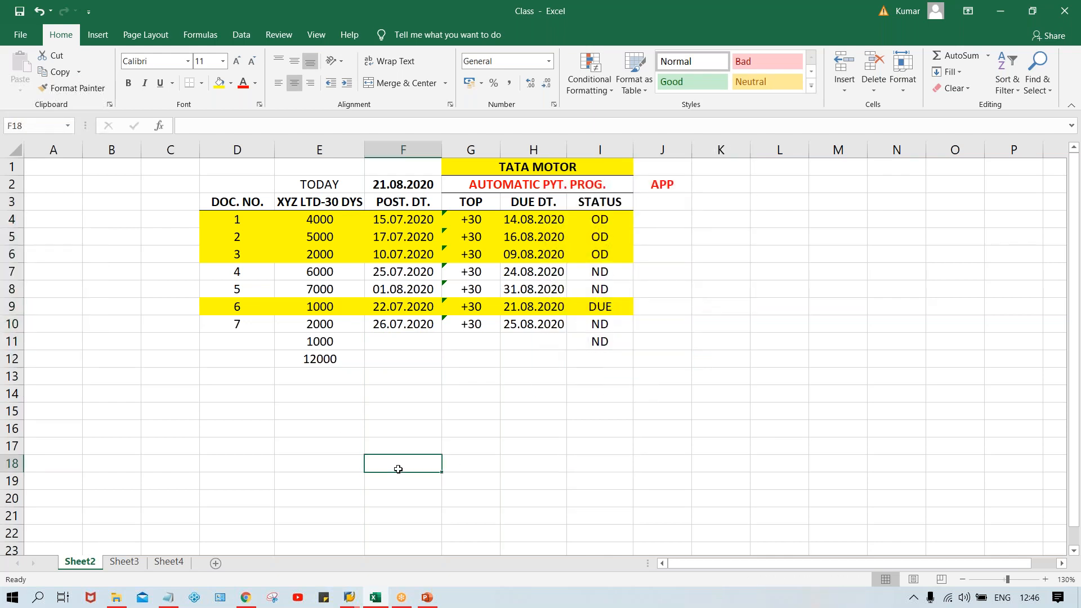
Step: Fill cell E12, containing 12000, with yellow
left_click(312, 363)
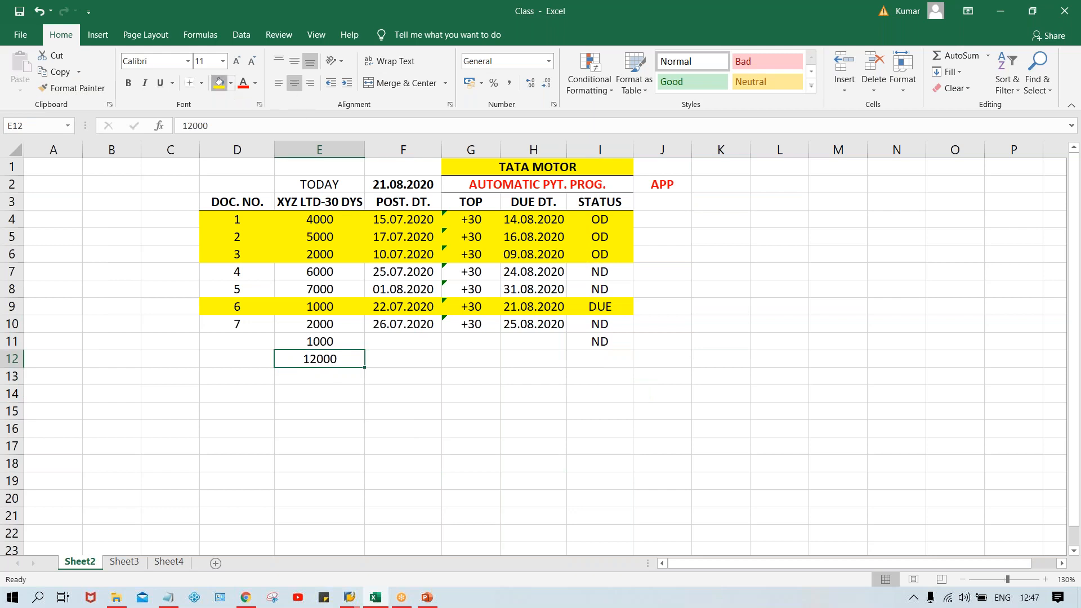
left_click(222, 83)
left_click(495, 377)
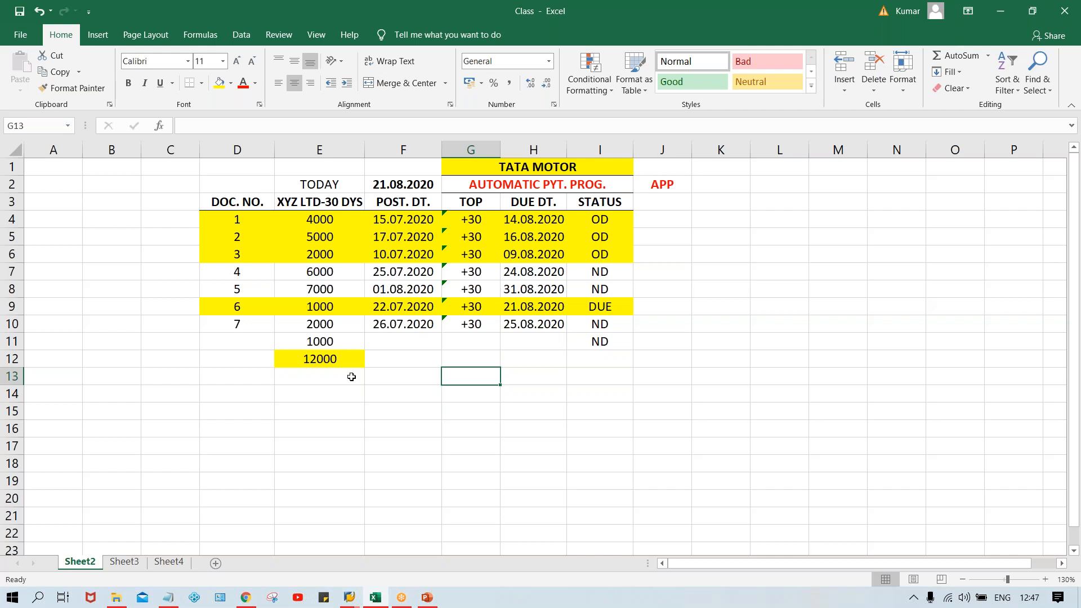
left_click(321, 359)
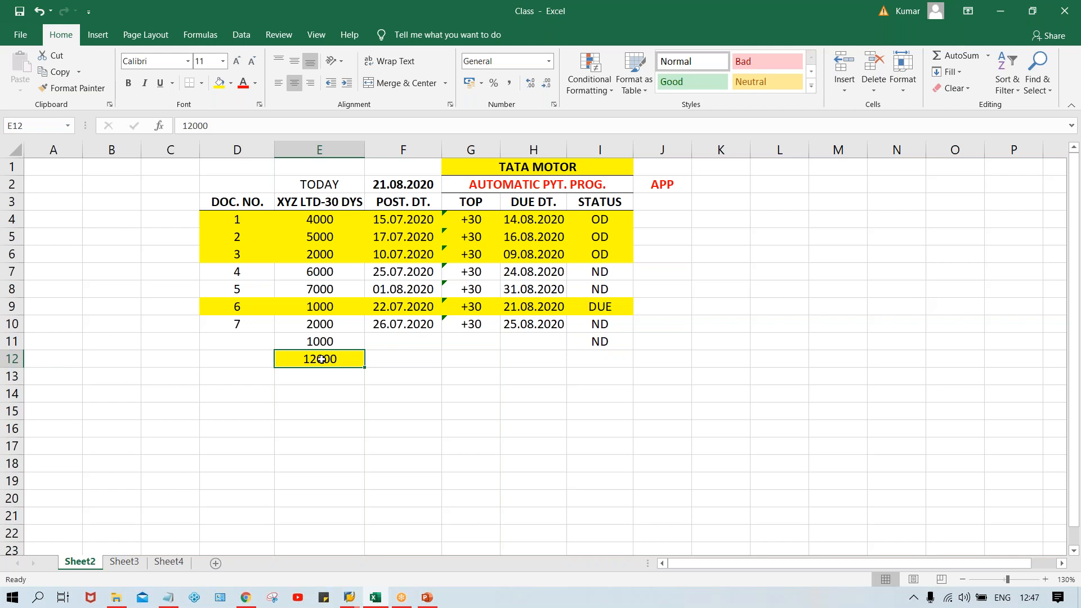
left_click(406, 375)
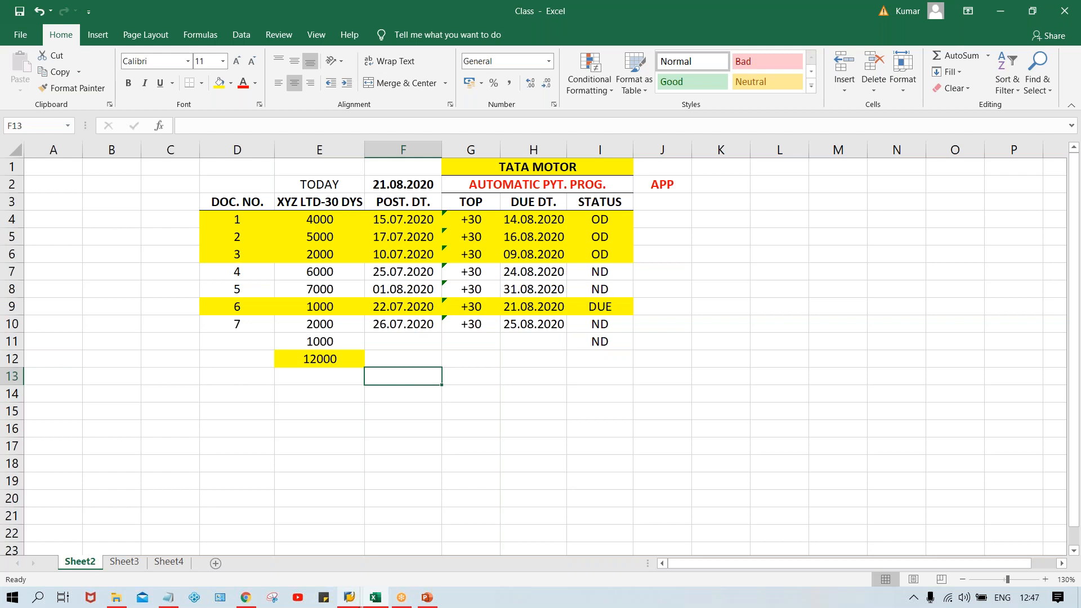
Step: Switch to the SAP Easy Access session and open transaction F110 for automatic payments
mouse_move(349, 597)
mouse_move(529, 567)
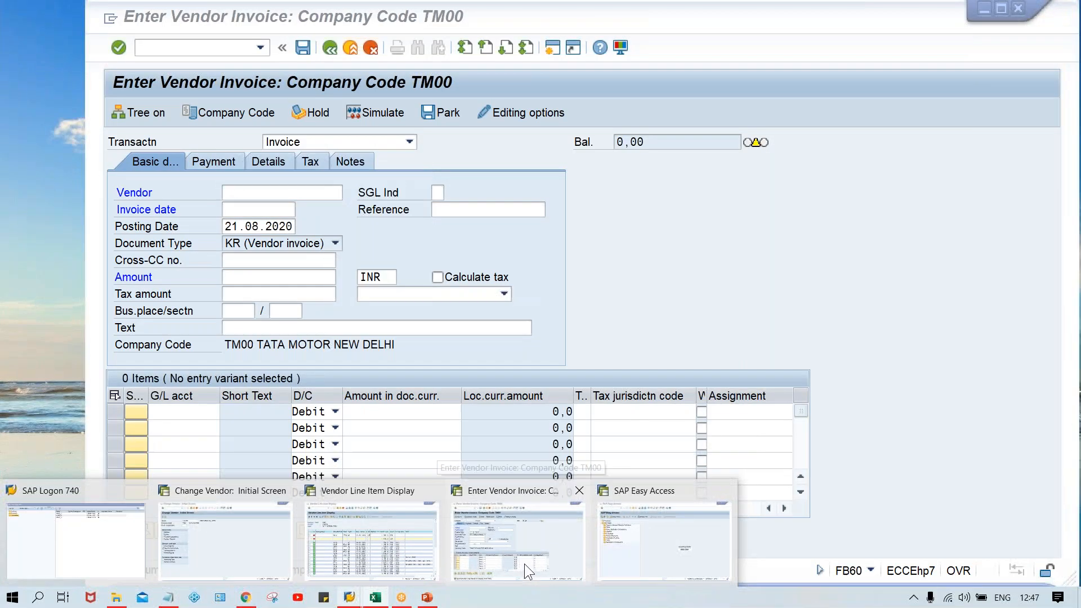
left_click(636, 552)
left_click(228, 50)
type("F110")
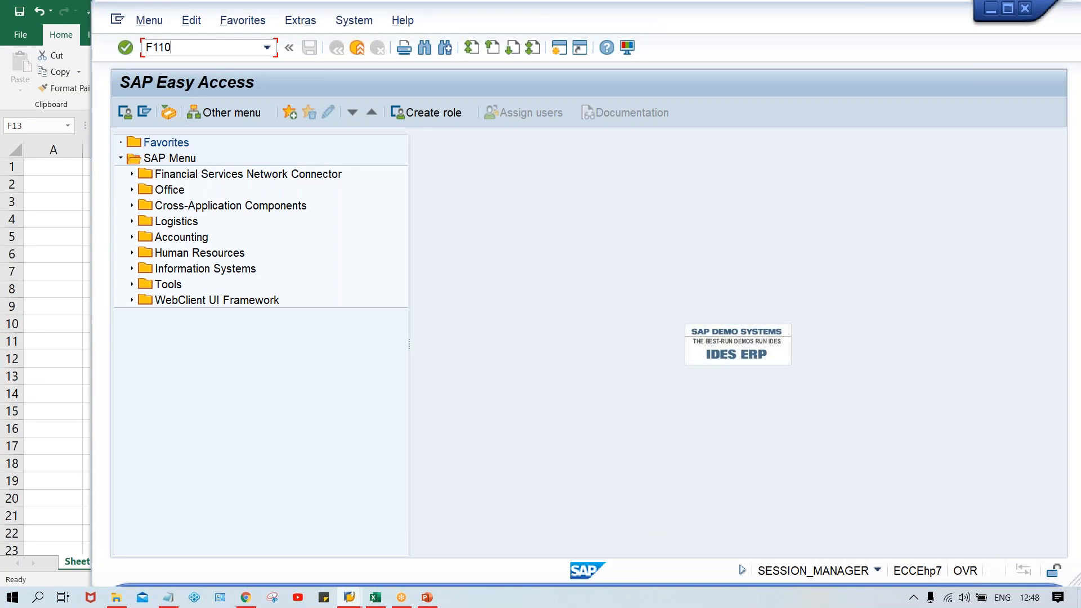
key("Return")
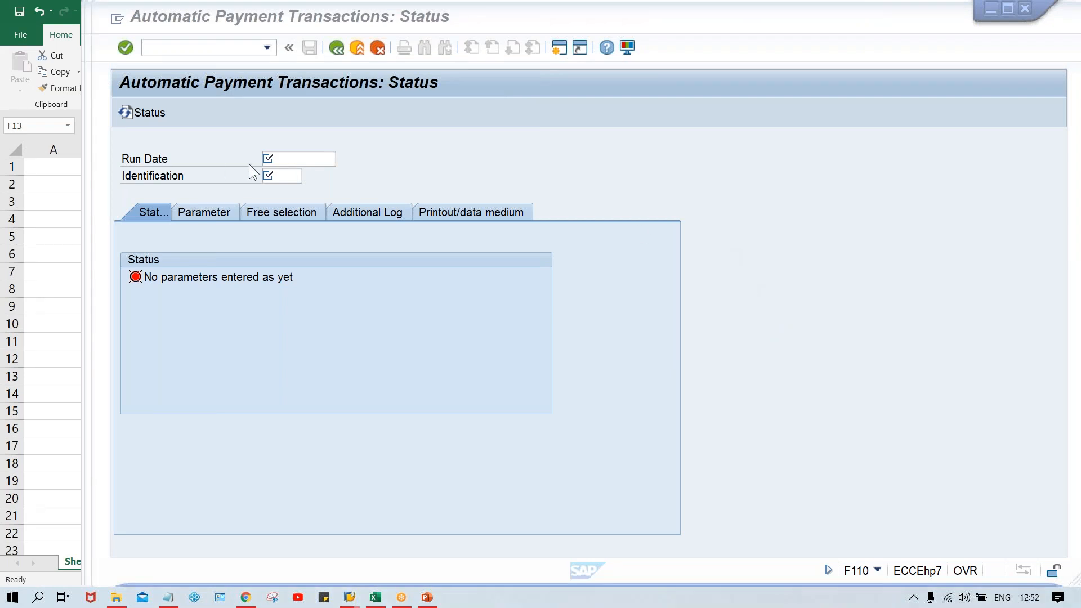
Step: Set the payment run's run date to 21.08.2020 and its identification to TM00A
left_click(271, 158)
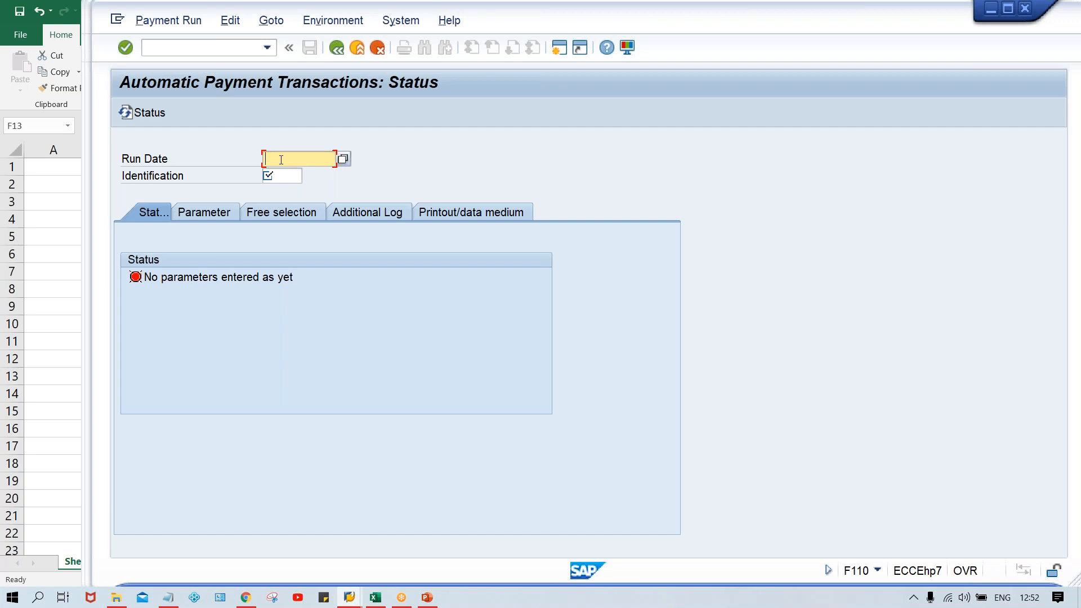
type("21.08.2020")
left_click(292, 179)
type("TM00")
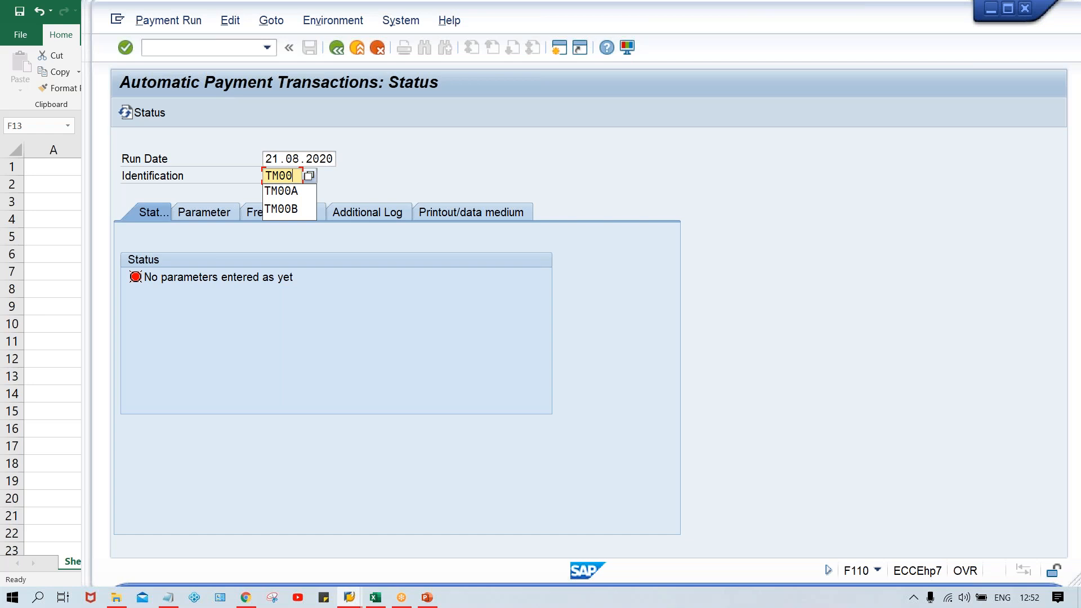
key("Down")
key("Return")
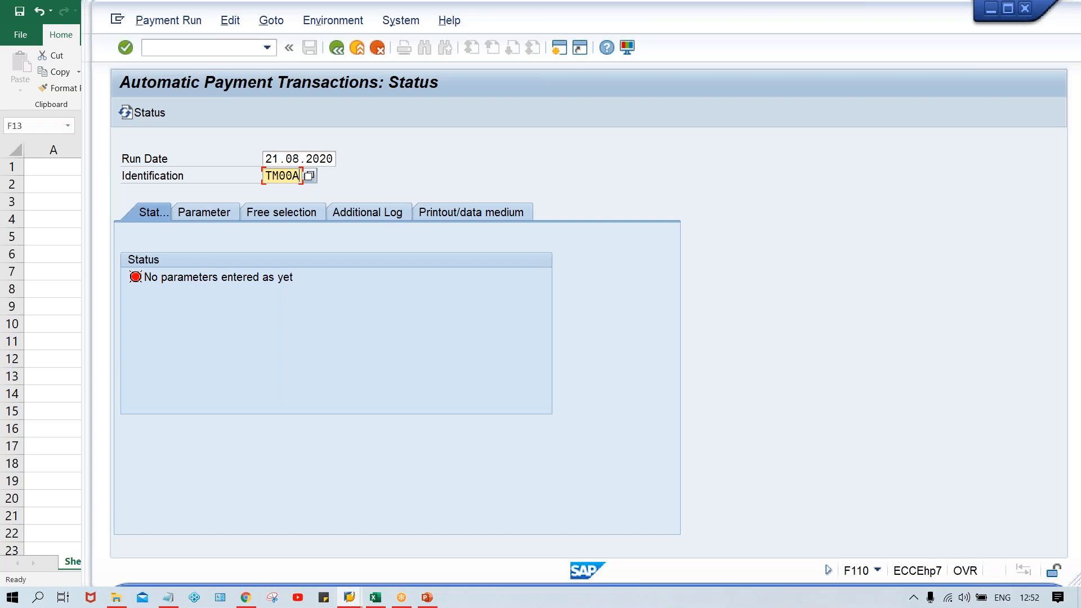
Step: In the payment run parameters, enter company code TM00 with payment method T
left_click(217, 215)
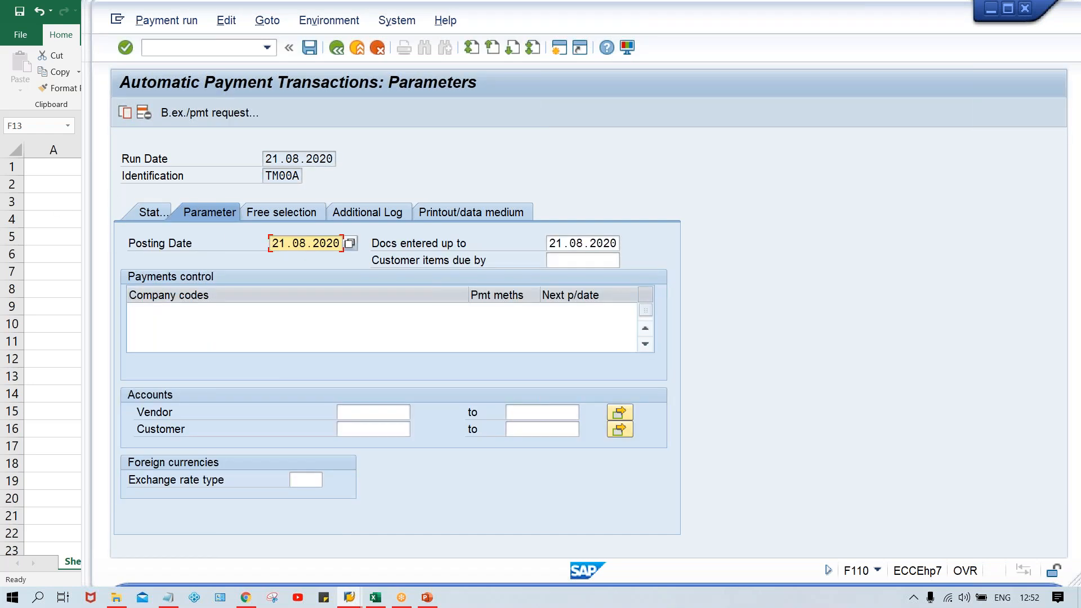
left_click(179, 311)
type("T")
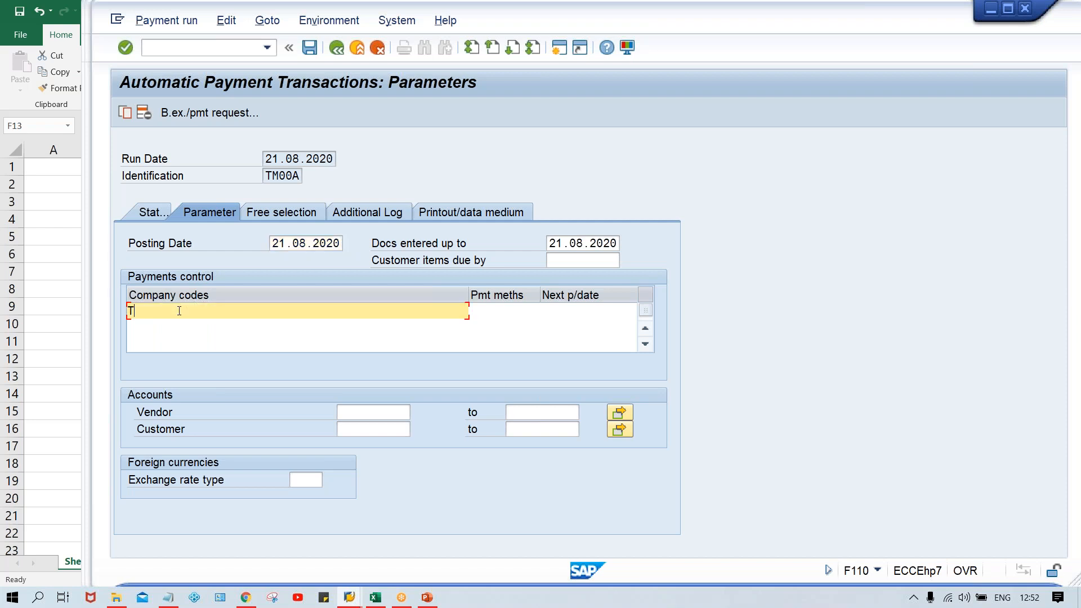
type("M00")
key("Tab")
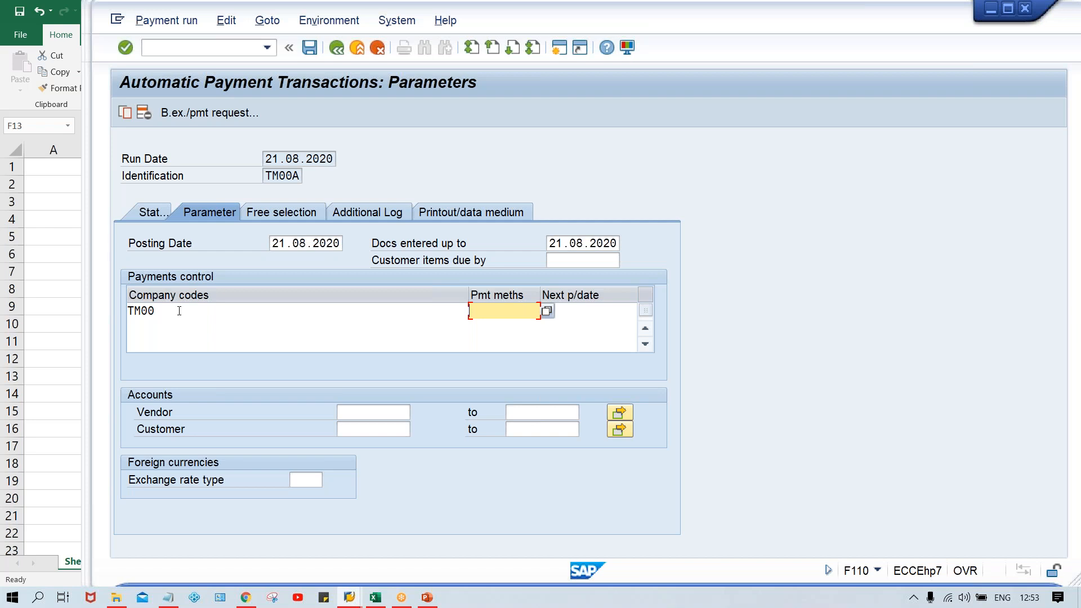
type("T")
key("Tab")
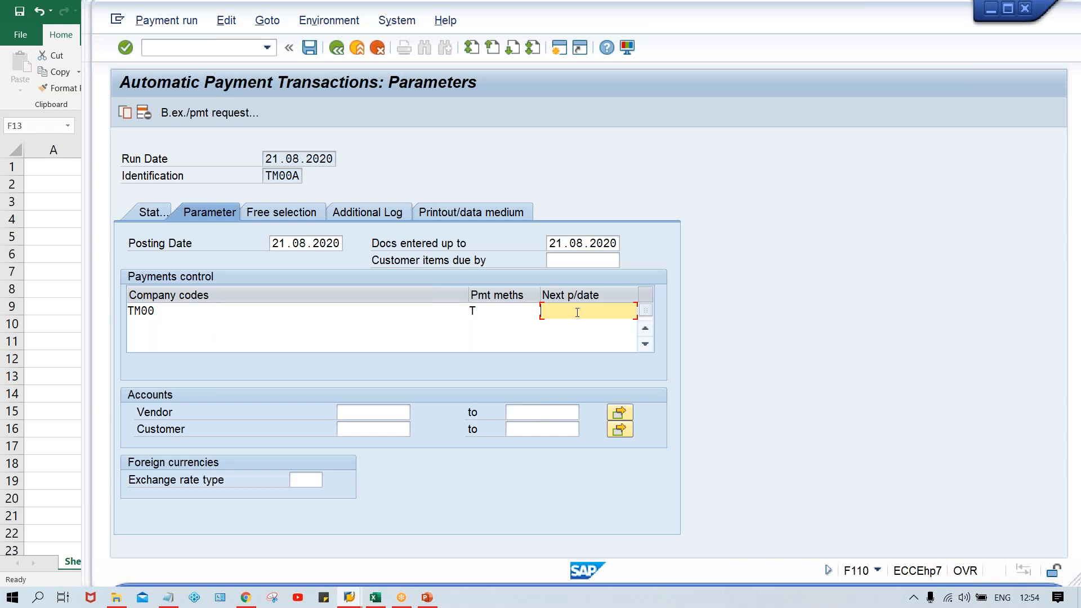
Step: Set the next payment date for company code TM00 to 23.08.2020
type("22")
key("BackSpace")
type("3")
type("08.2020")
left_click(350, 414)
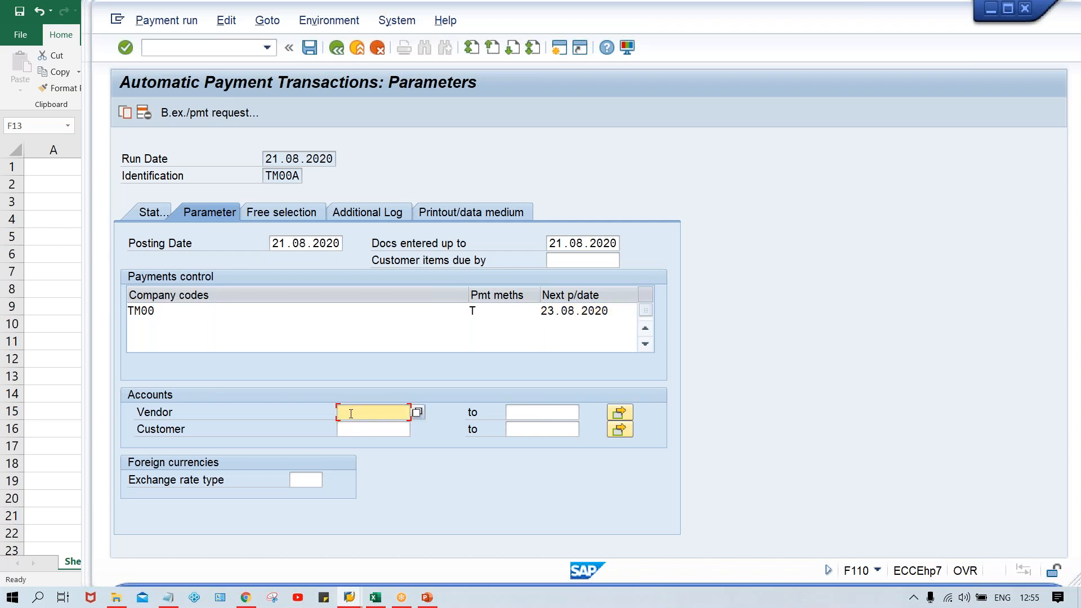
left_click(351, 413)
key("Down")
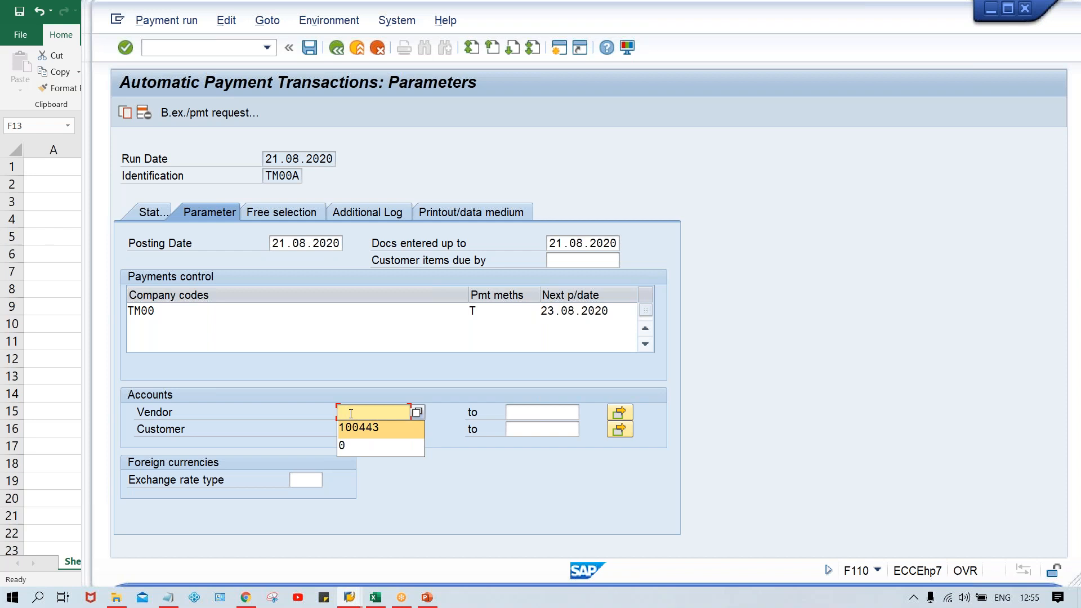
key("Return")
key("BackSpace")
key("BackSpace")
key("BackSpace")
type("000")
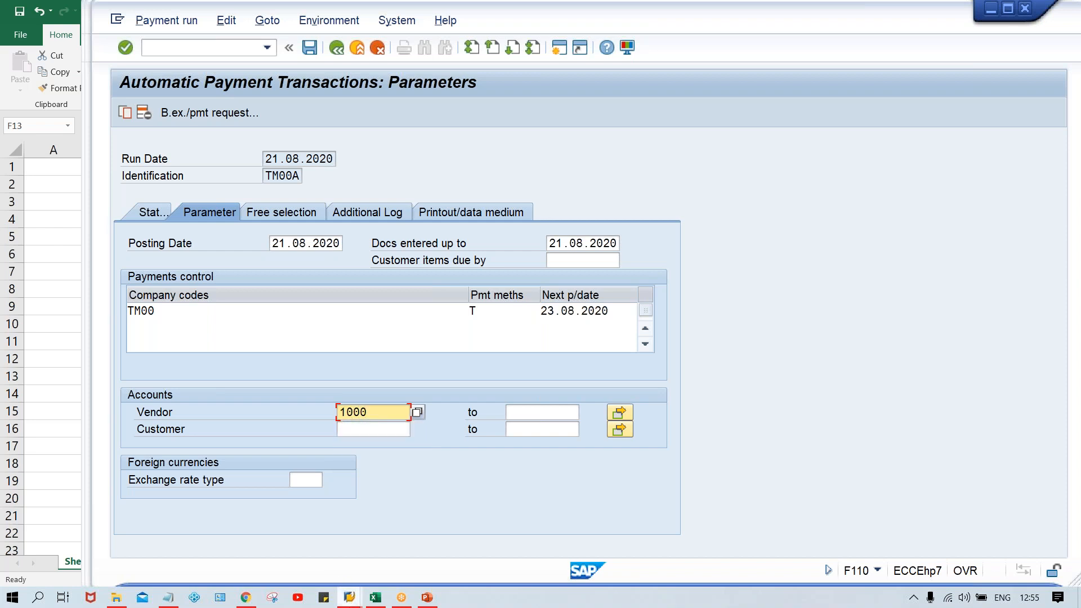
Step: Look up the test vendor's account number in the Vendor Line Item Display session and return to the payment run parameters
mouse_move(350, 597)
left_click(332, 545)
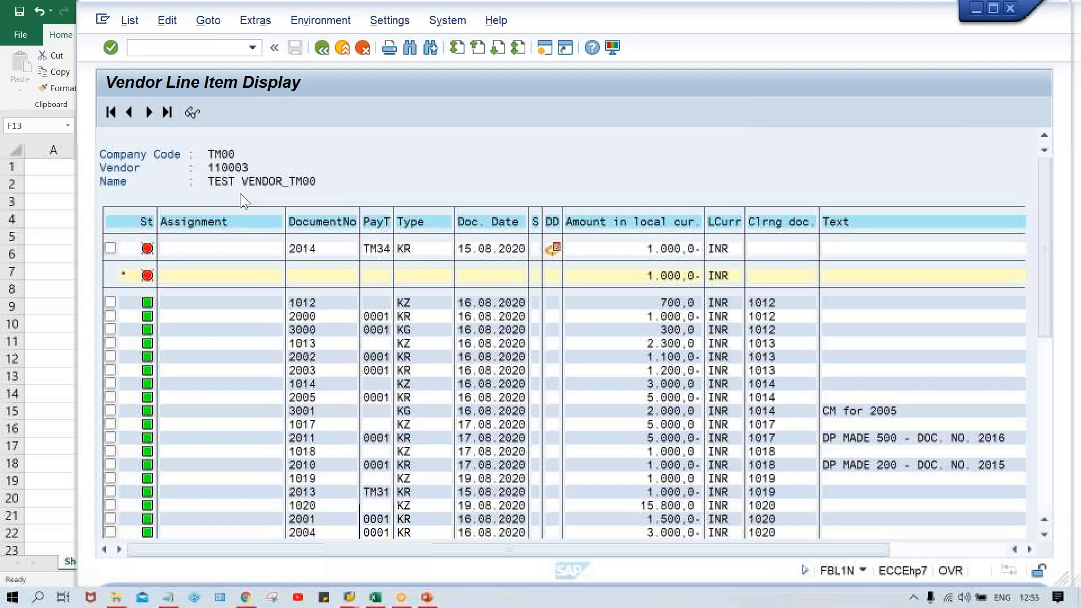
left_click(349, 597)
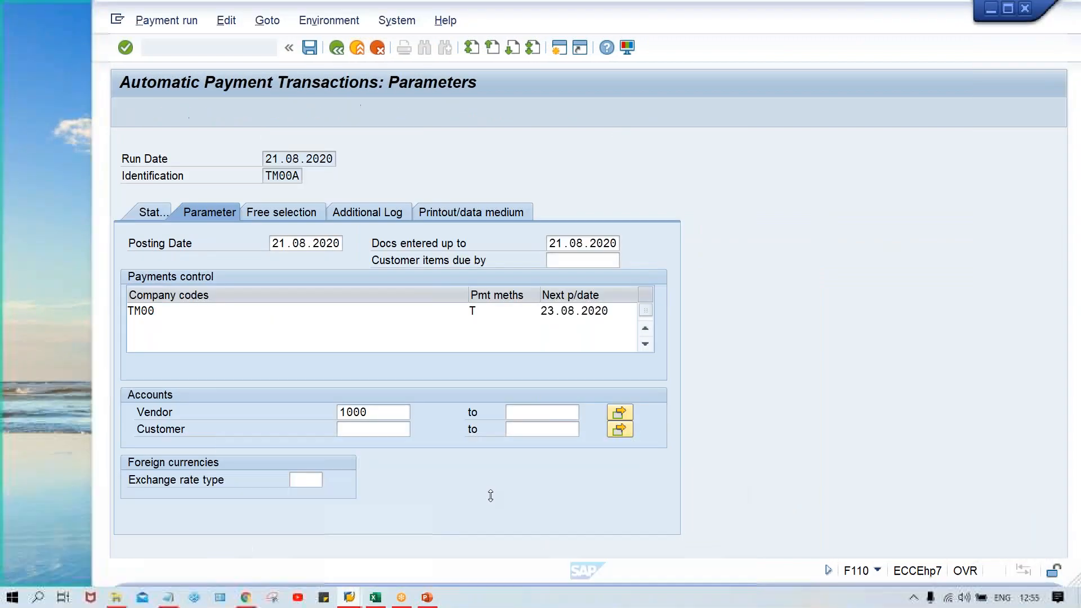
left_click(664, 541)
left_click(378, 416)
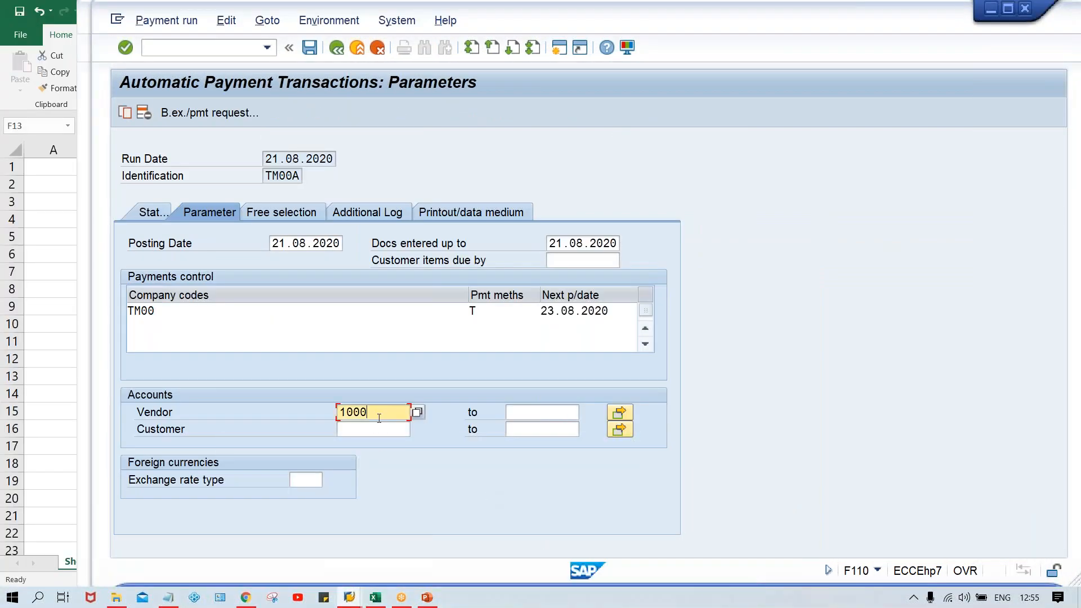
key("BackSpace")
key("BackSpace")
key("BackSpace")
type("10003")
Step: Set the vendor account range for the payment run from 0 to ZZZZZZZZZZ
double_click(379, 418)
key("ctrl+c")
type("0")
key("Tab")
type("ZZZZ")
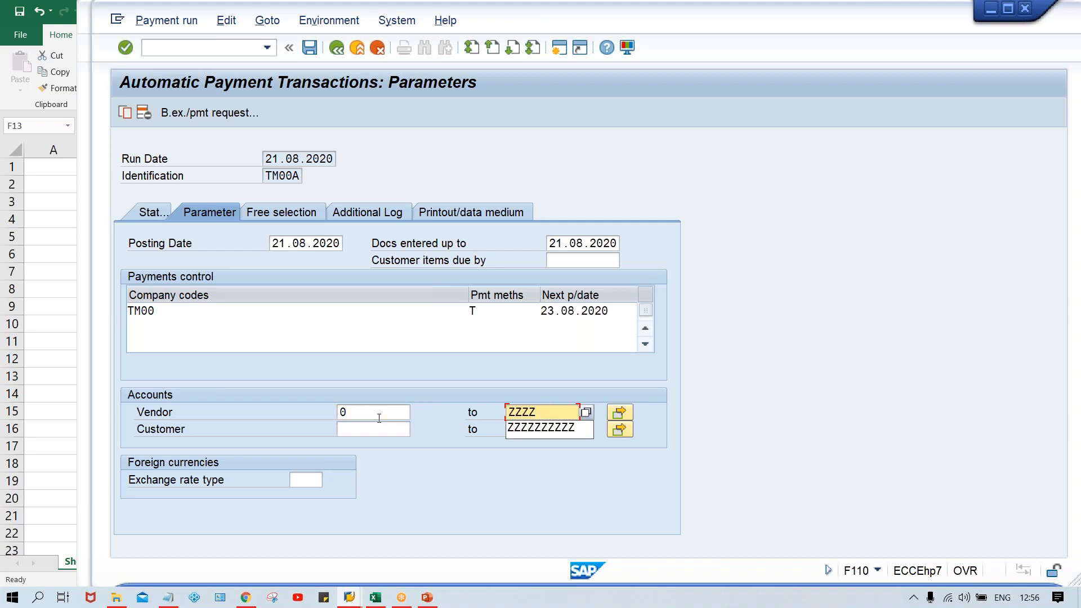
key("Down")
key("Return")
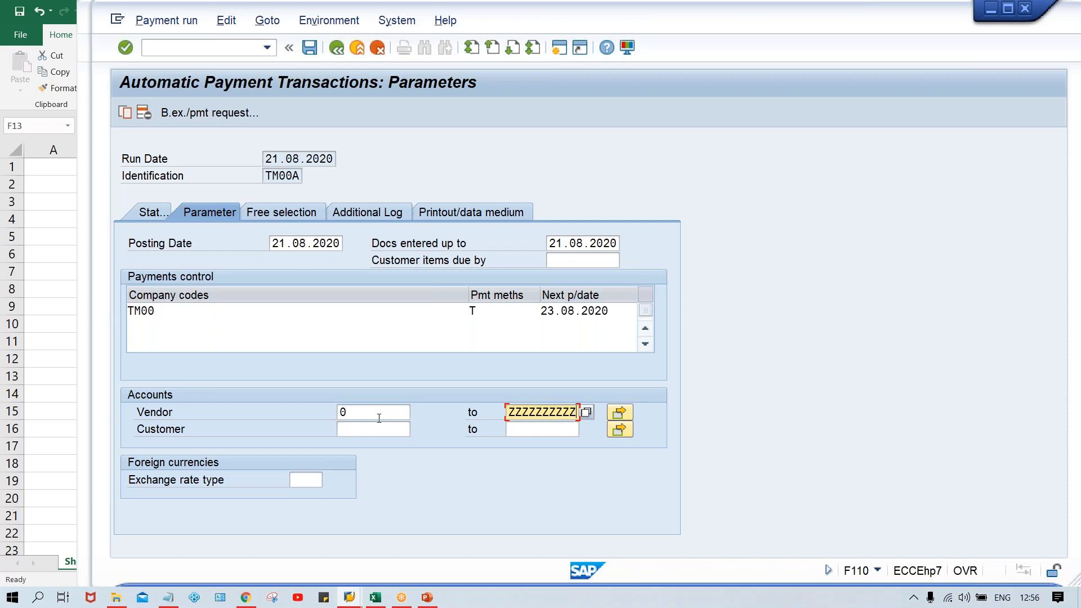
Step: Replace the vendor account range in the payment run parameters with only the test vendor's account number
key("shift+Home")
key("BackSpace")
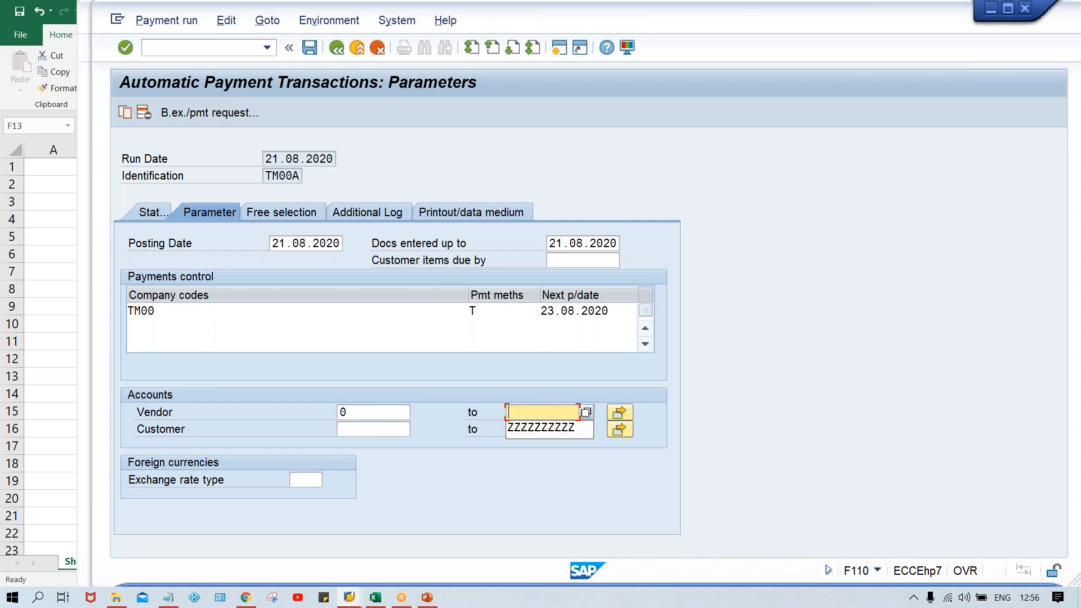
left_click(374, 412)
key("BackSpace")
key("ctrl+v")
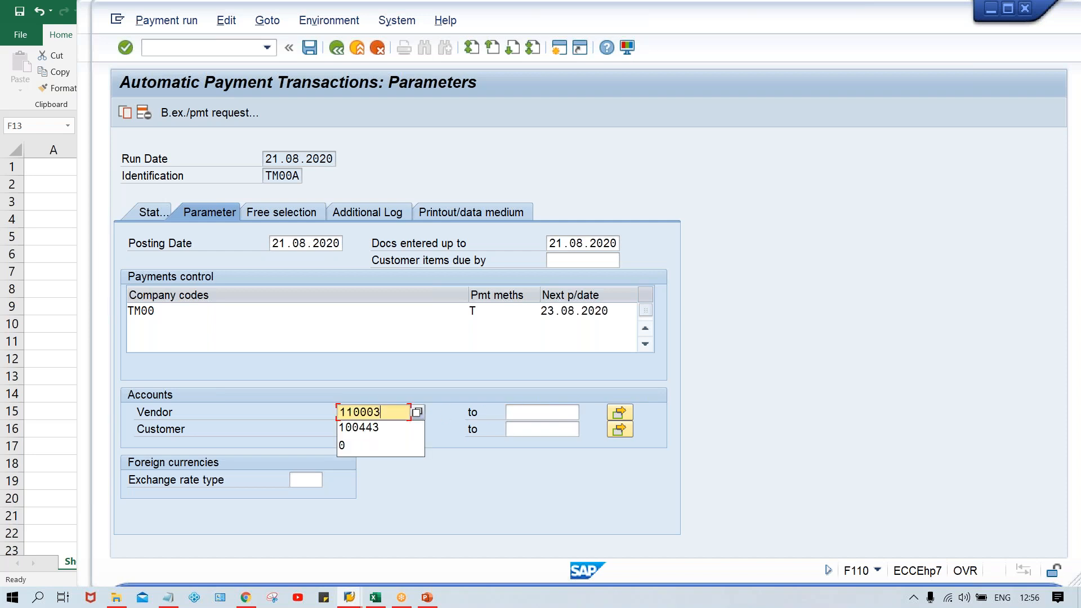
left_click(512, 140)
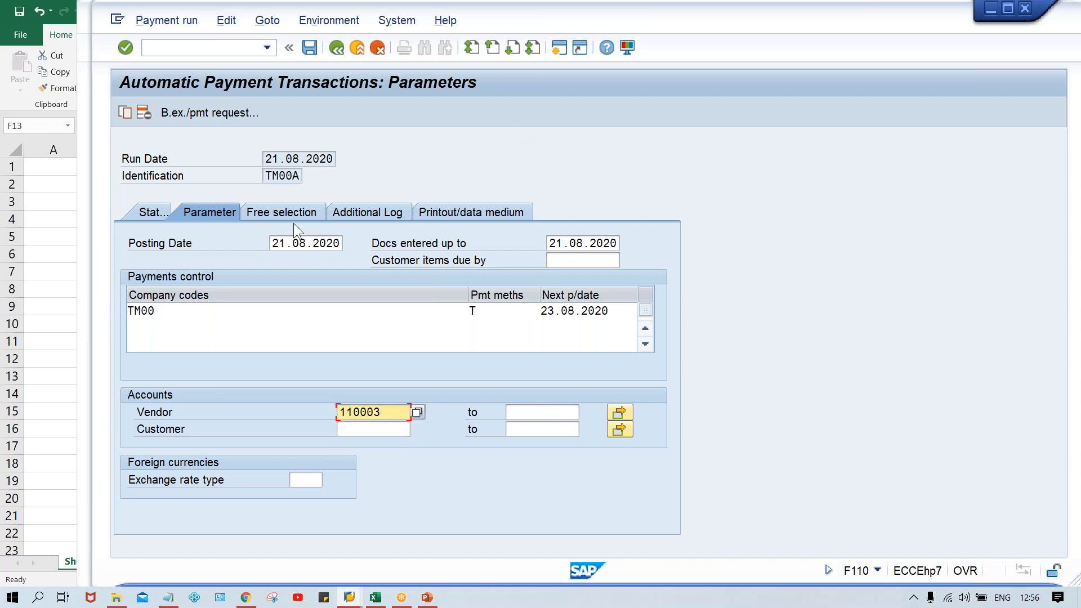
Step: Open the run's free selection criteria and compare them with the highlighted overdue and due documents in the Excel invoice sheet
left_click(287, 209)
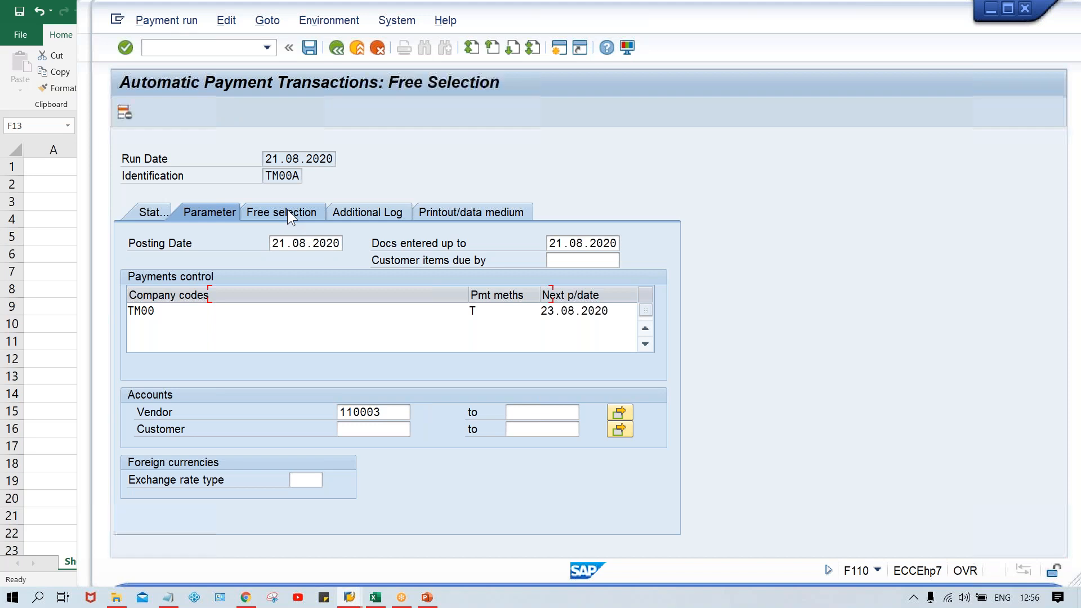
left_click(248, 281)
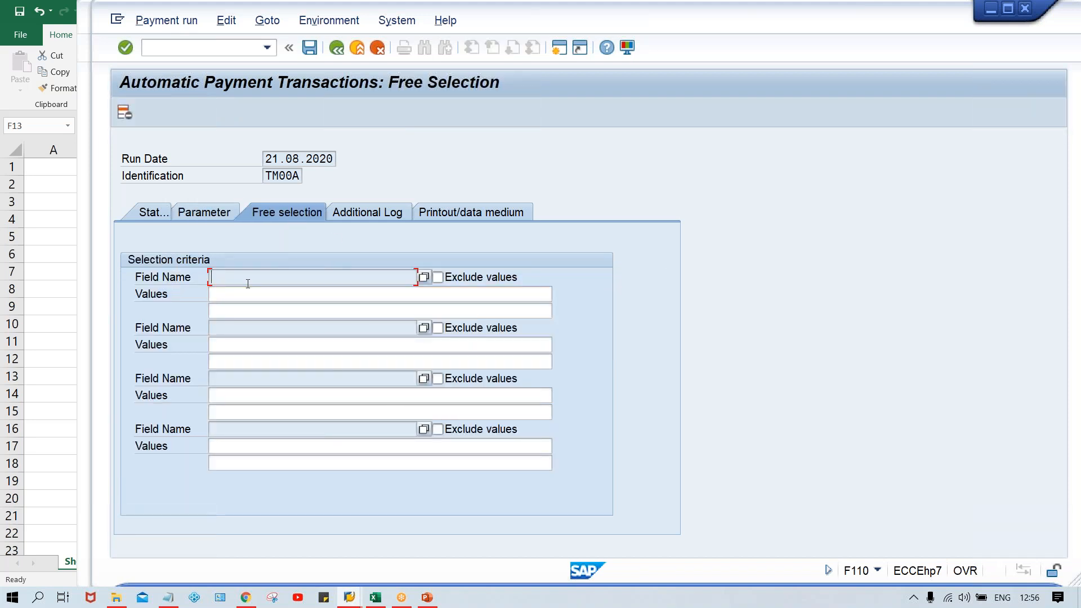
left_click(377, 598)
left_click(705, 251)
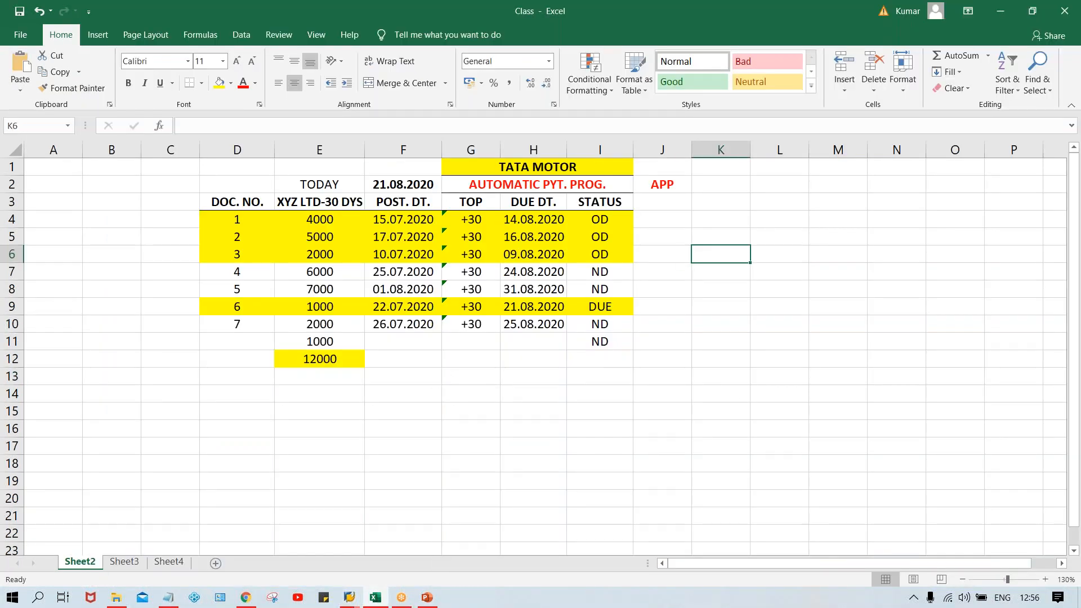
left_click(706, 219)
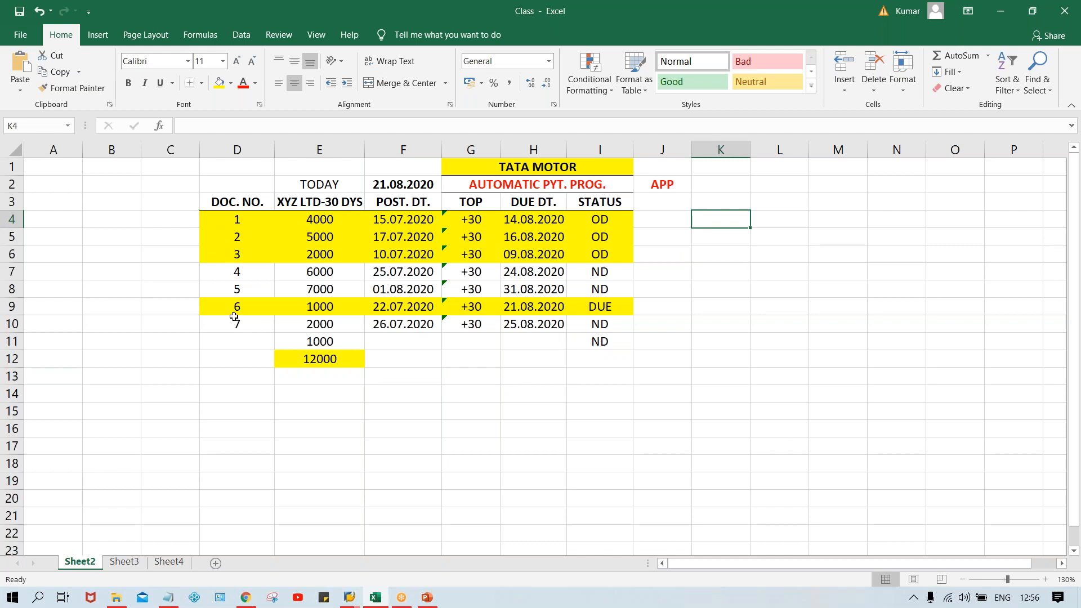
left_click(232, 239)
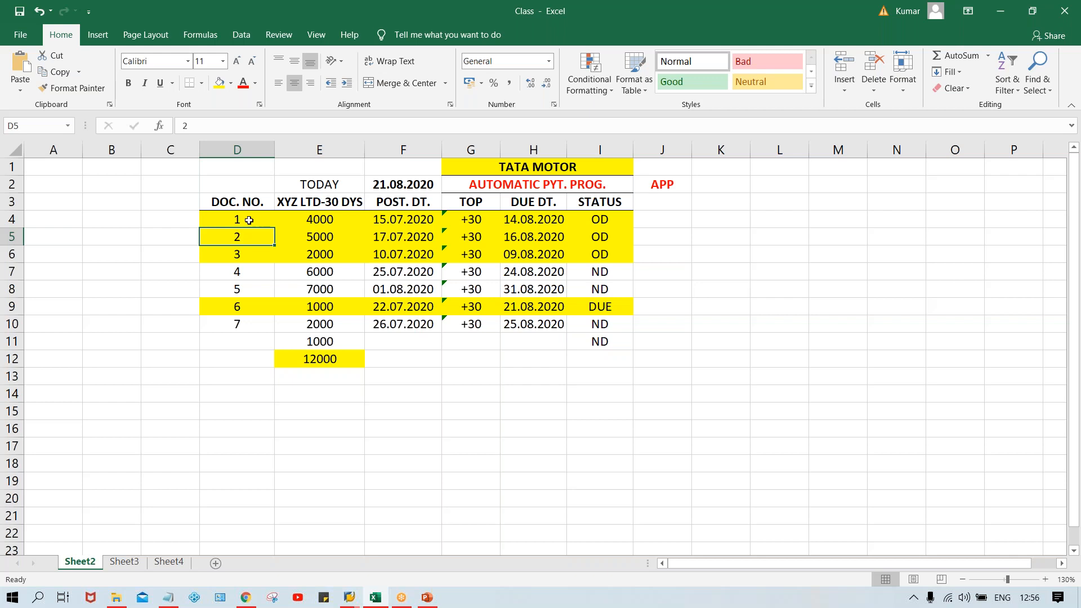
left_click(248, 220)
left_click(241, 258)
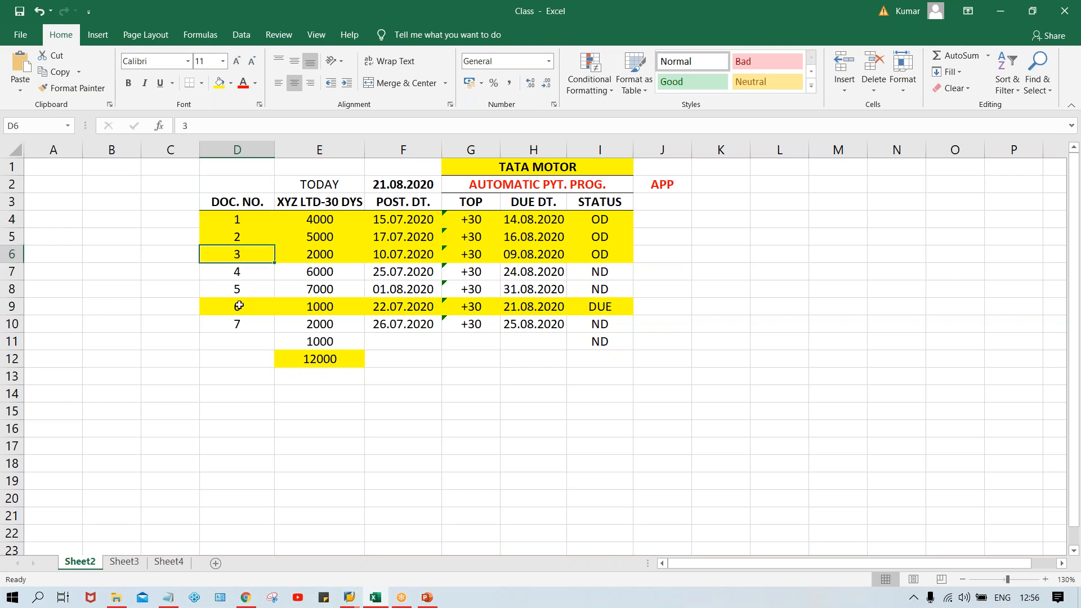
left_click(239, 304)
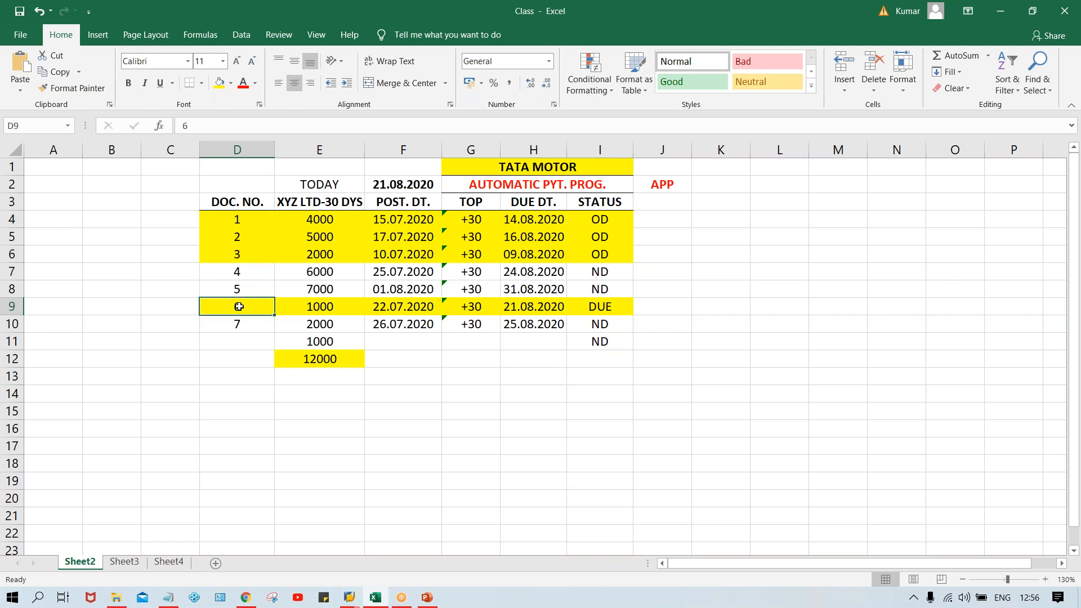
left_click(241, 239)
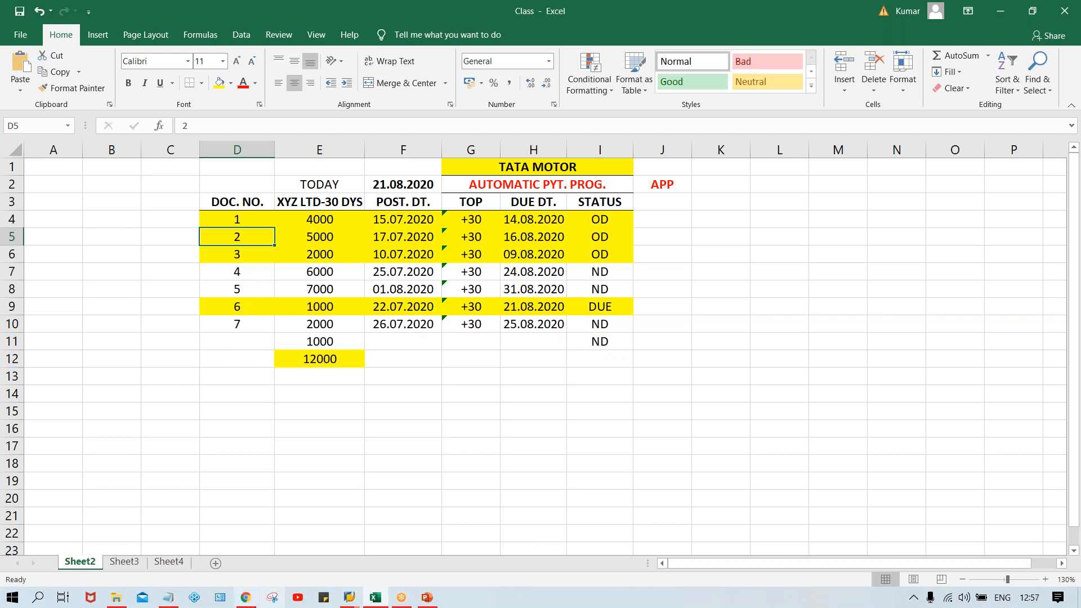
Step: Switch back to payment run TM00A in SAP and examine the first free selection criterion's exclude option and values
left_click(348, 598)
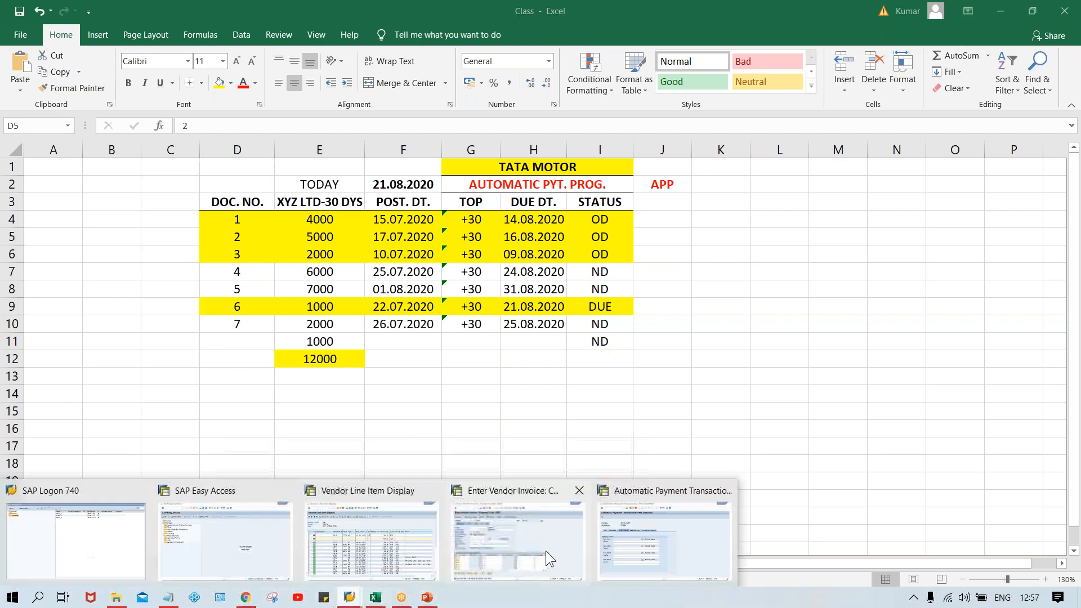
left_click(258, 573)
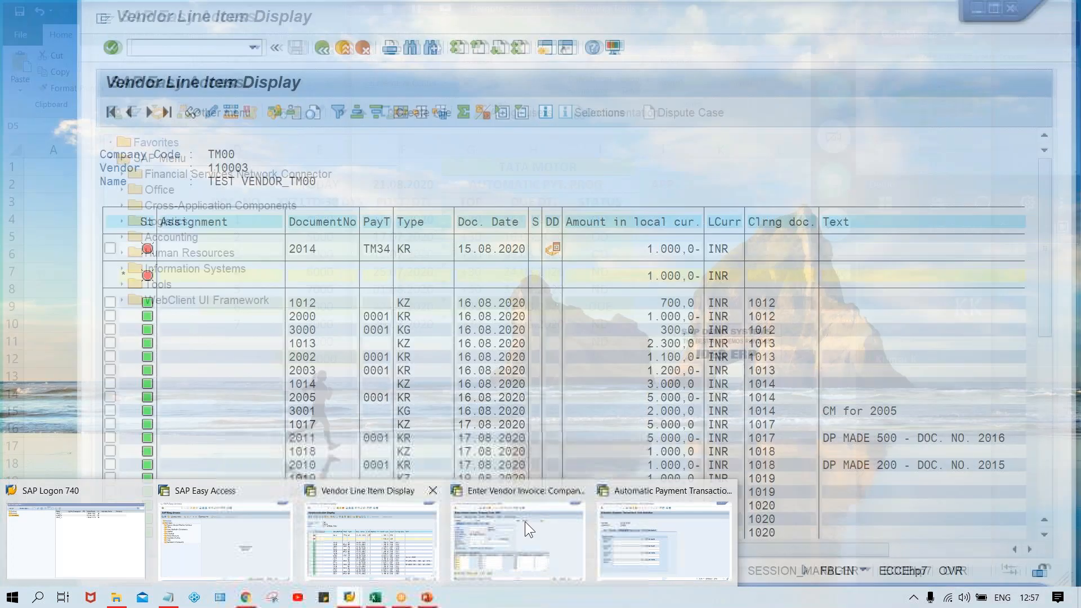
left_click(664, 540)
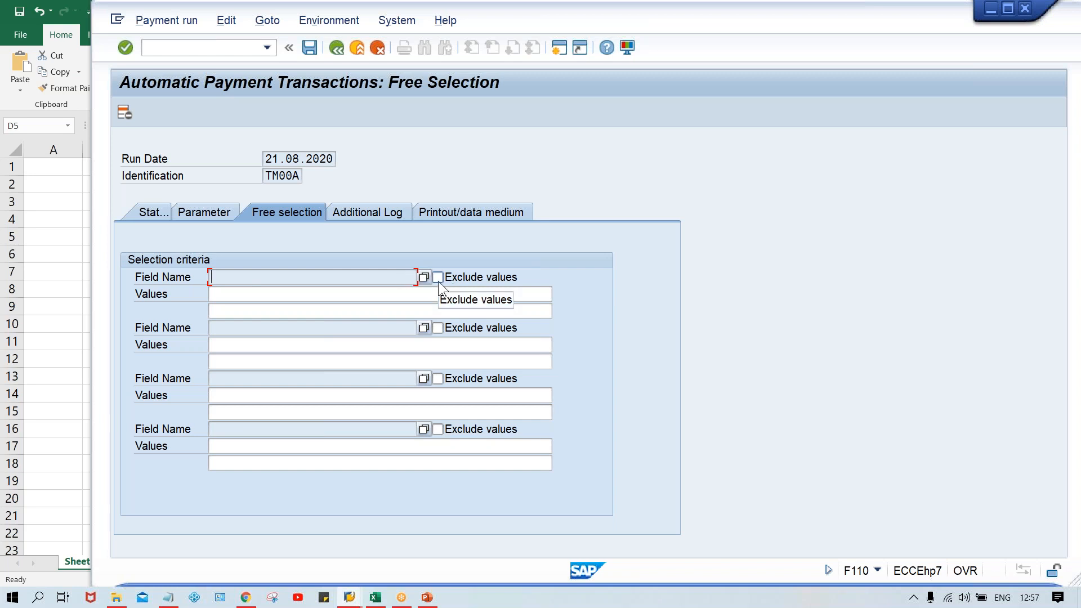
left_click(302, 295)
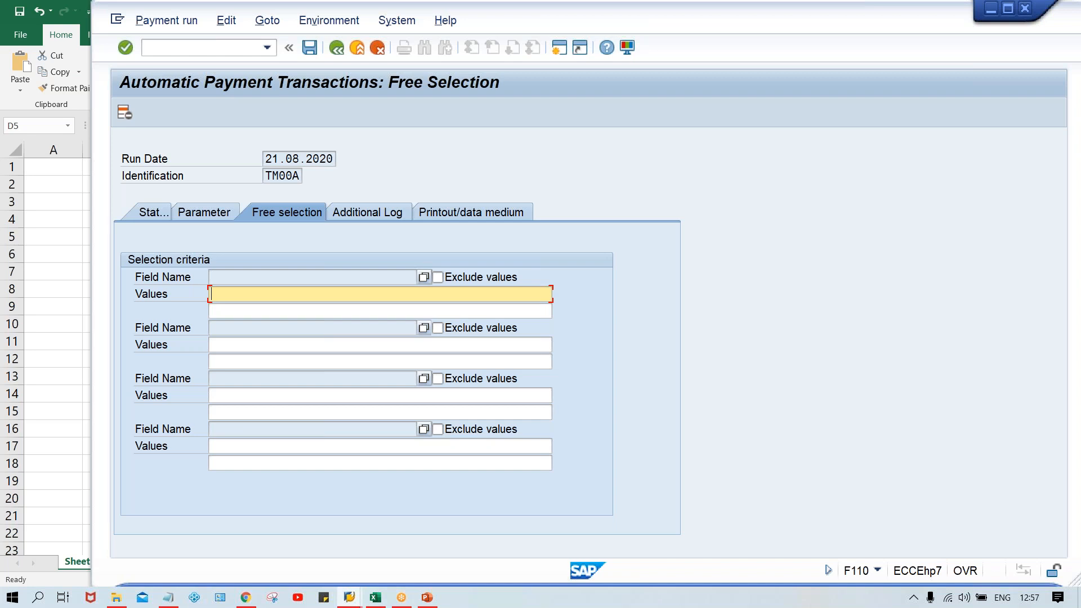
Step: In the additional log, enable due date check, payment method selection in all cases, and line items of the payment documents
left_click(355, 211)
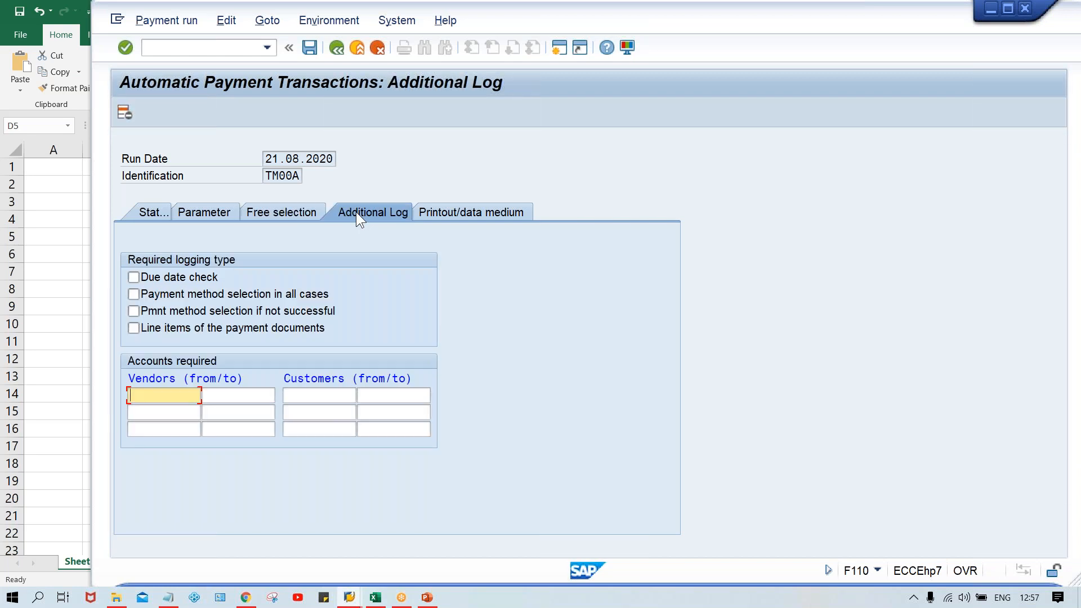
left_click(156, 276)
left_click(157, 294)
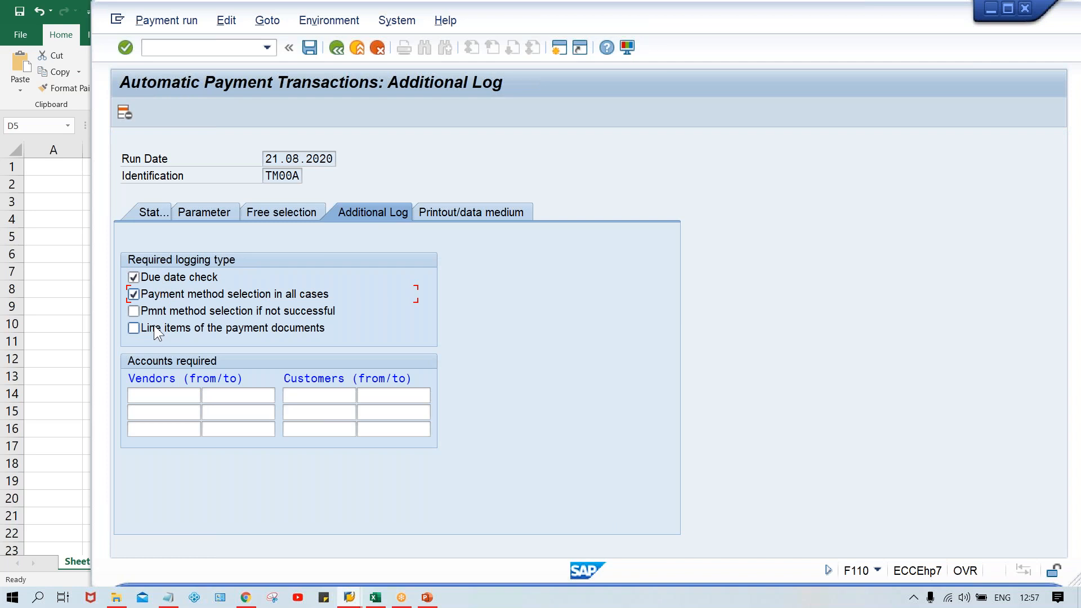
left_click(154, 328)
Step: Review the due dates of the first three overdue documents in the Excel sheet and return to the run's additional log
left_click(375, 597)
left_click(662, 461)
left_click(526, 221)
left_click_drag(526, 221, 532, 253)
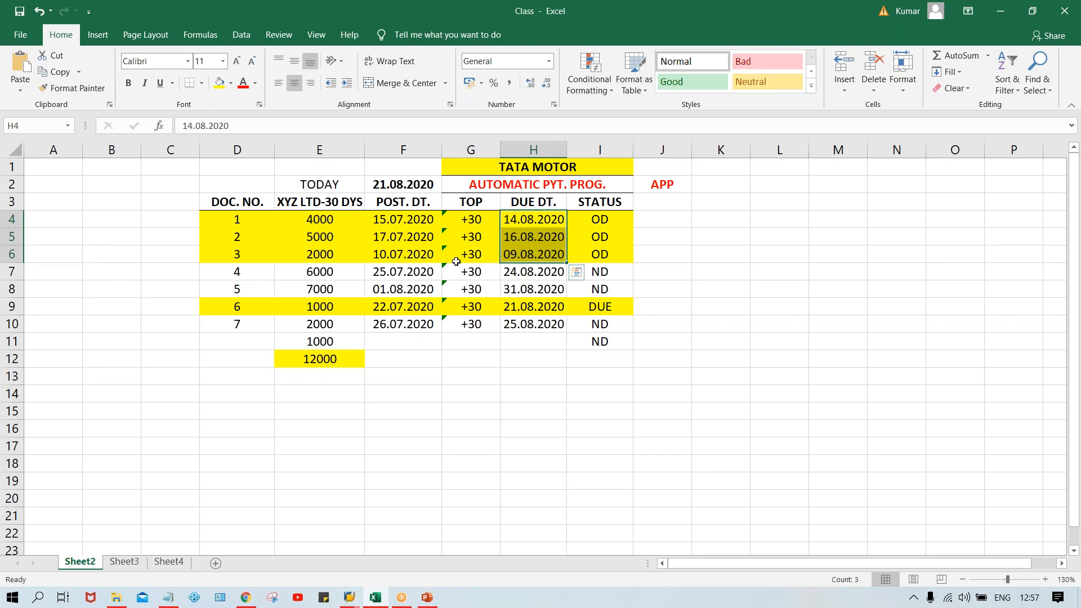
left_click(349, 599)
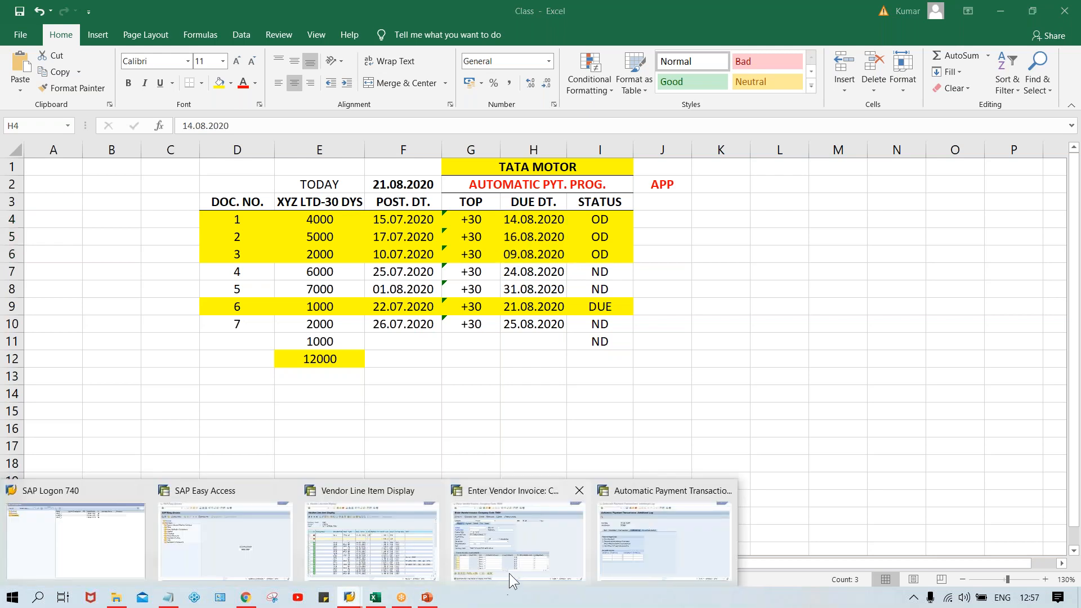
left_click(682, 544)
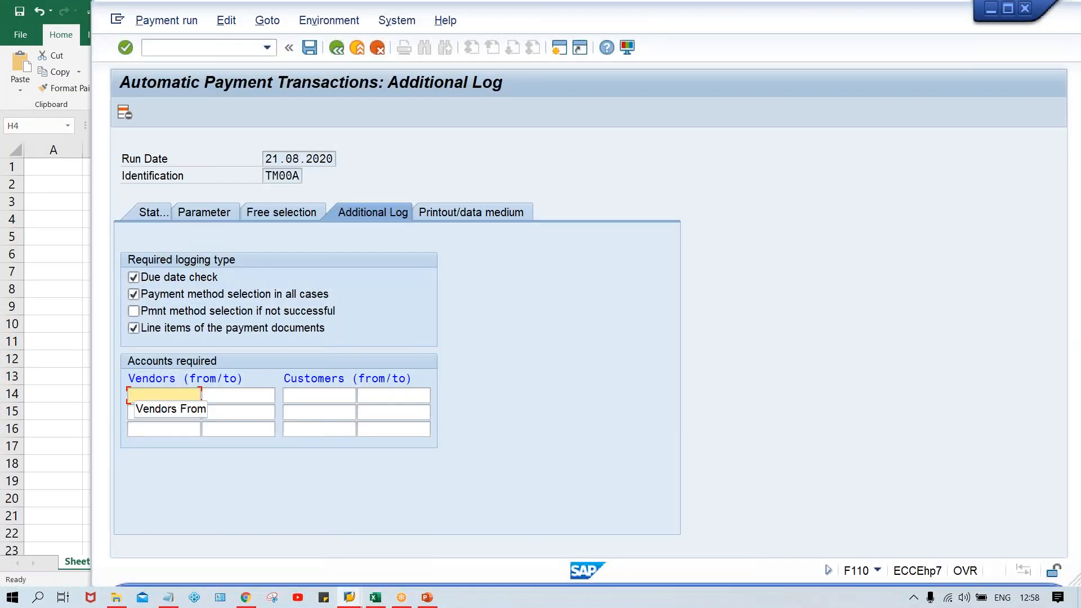
Step: Enter the test vendor's account number as the vendor account required in the additional log
type("110003")
key("Return")
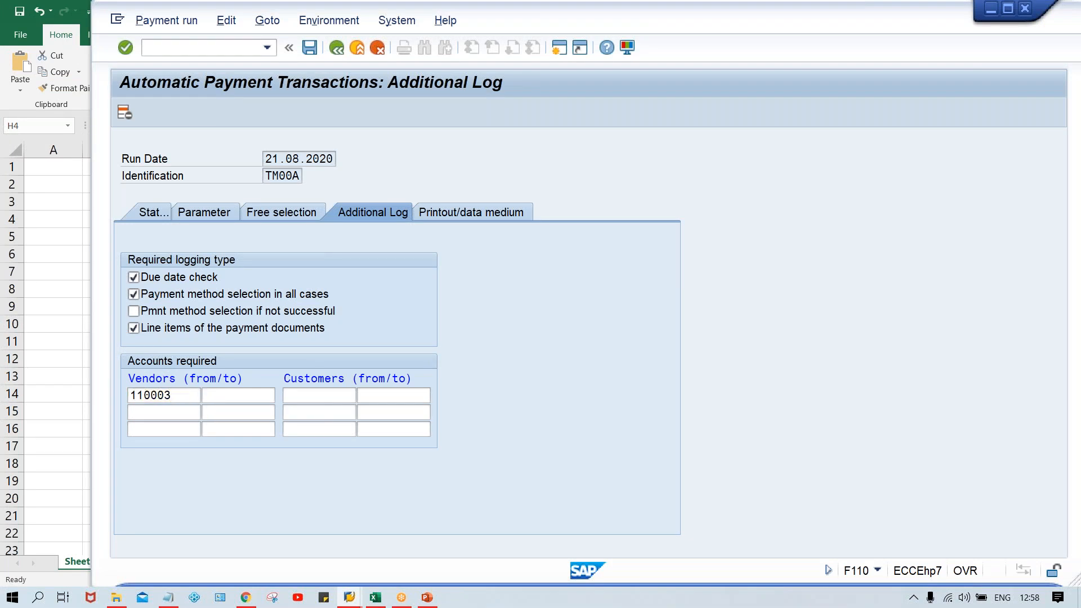
double_click(169, 399)
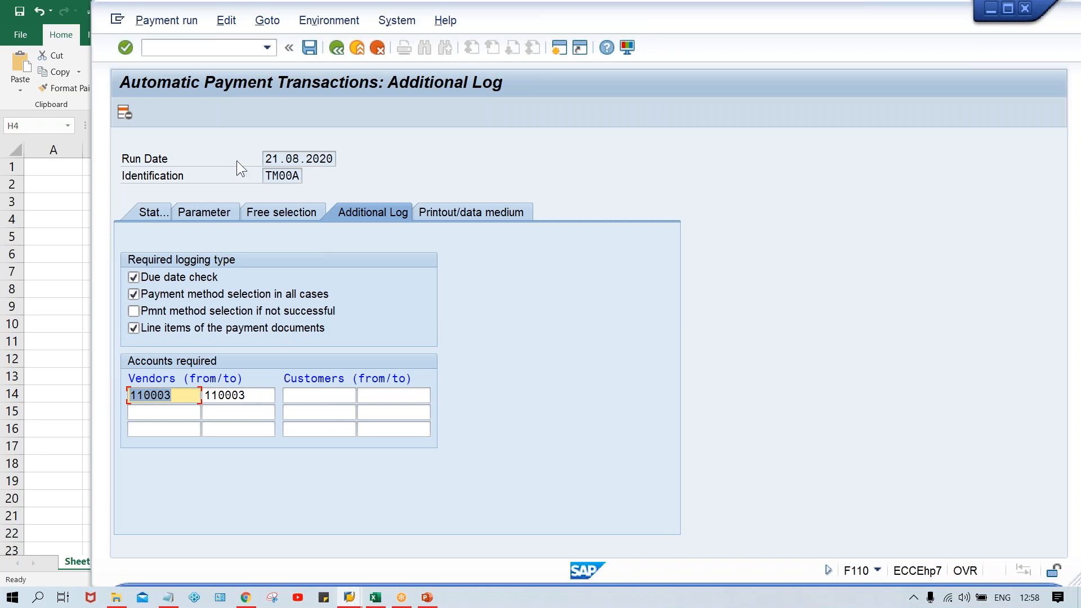
Step: Check the printout and data medium settings, save the payment run parameters, and display the run's status
left_click(486, 216)
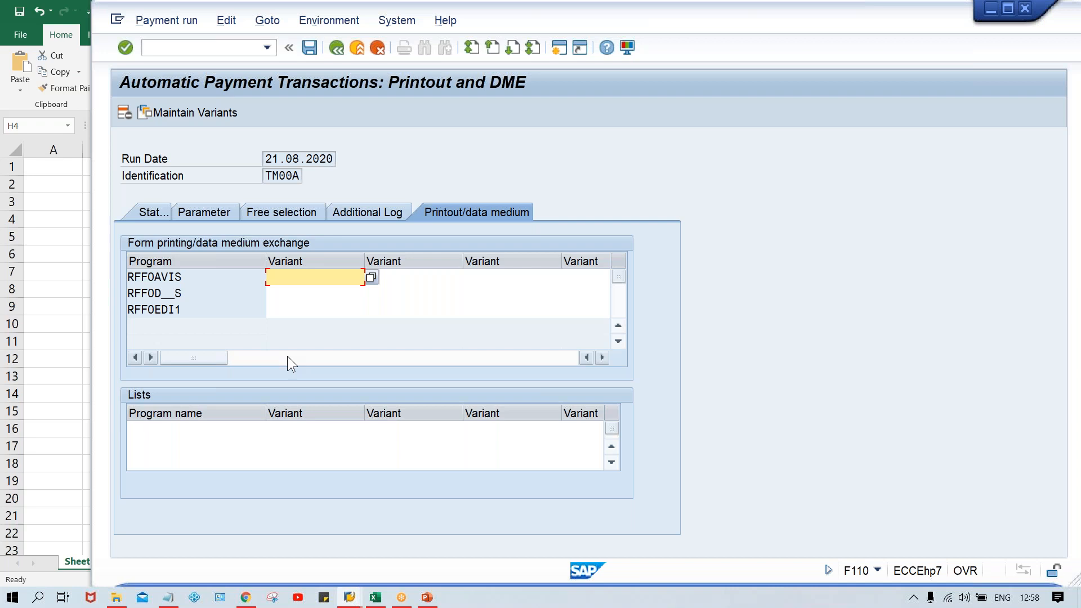
left_click(360, 209)
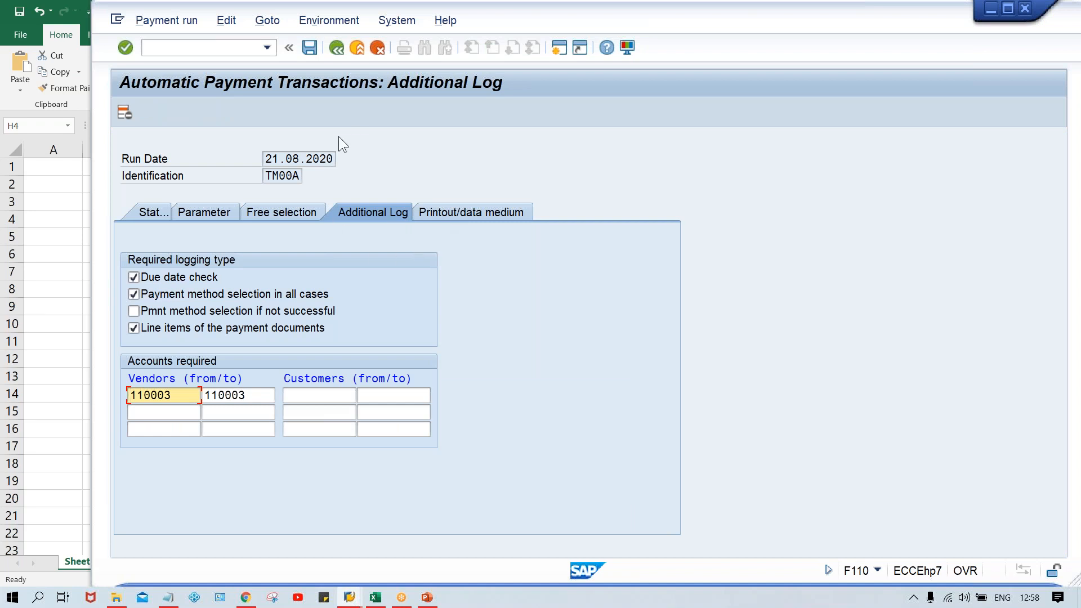
left_click(309, 48)
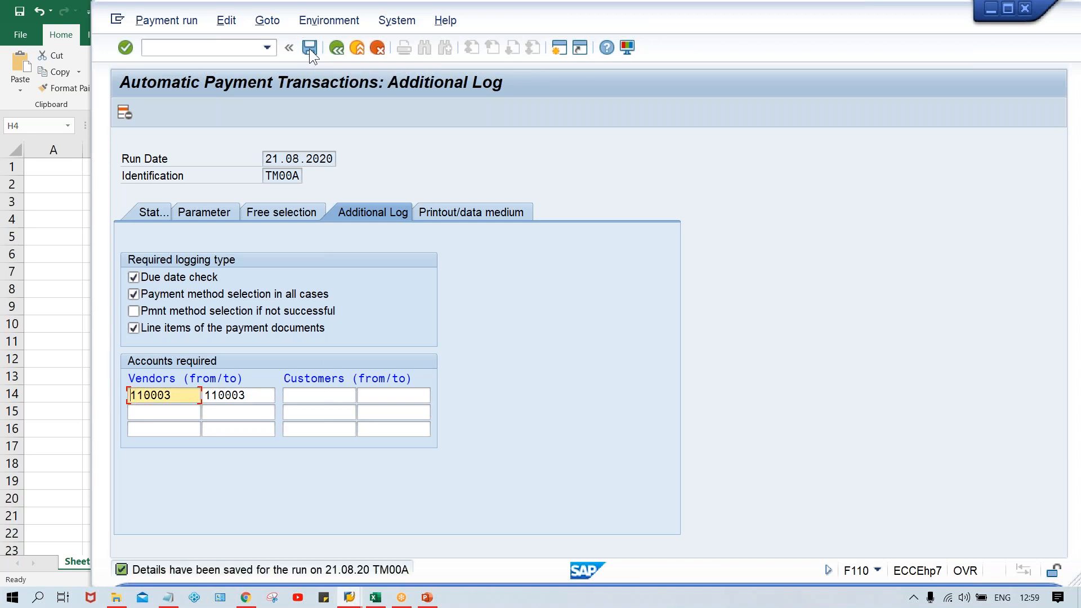
left_click(149, 213)
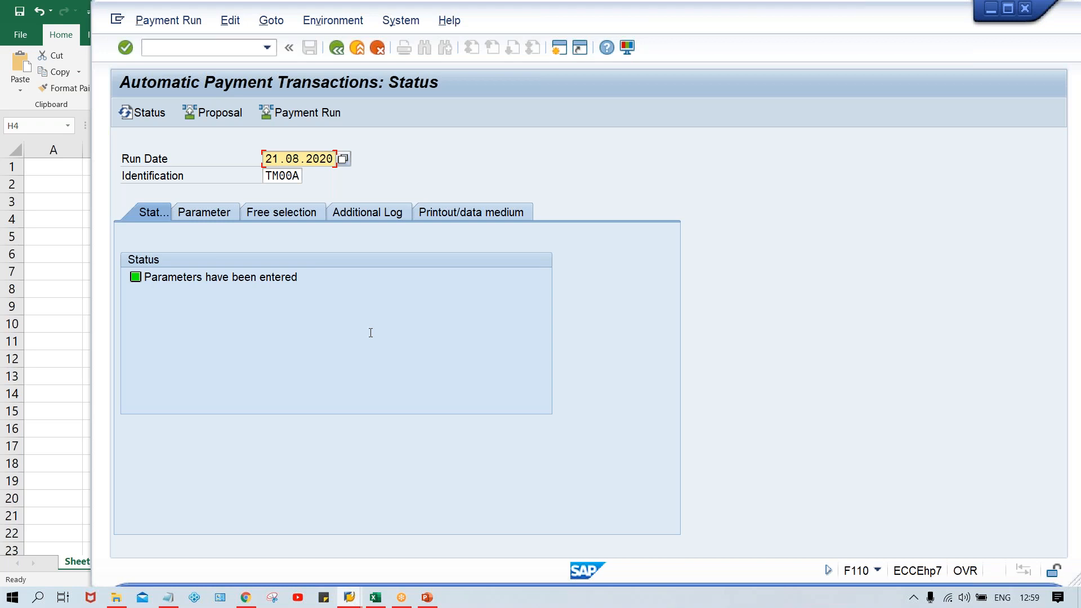
Step: Check documents 2 and 6 in the Excel invoice sheet and return to the payment run's status in SAP
left_click(375, 598)
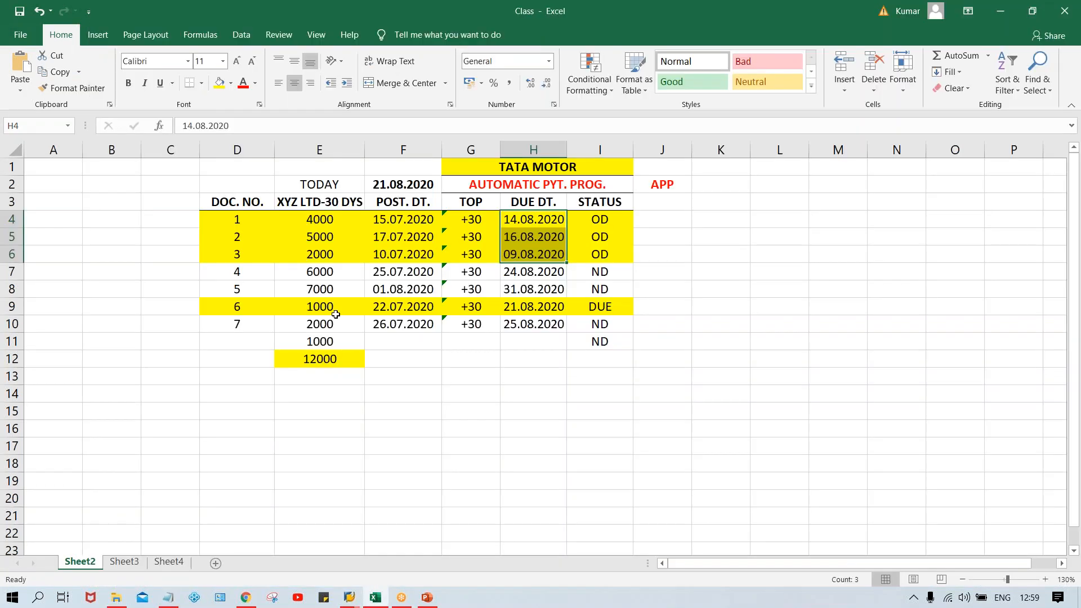
left_click(335, 315)
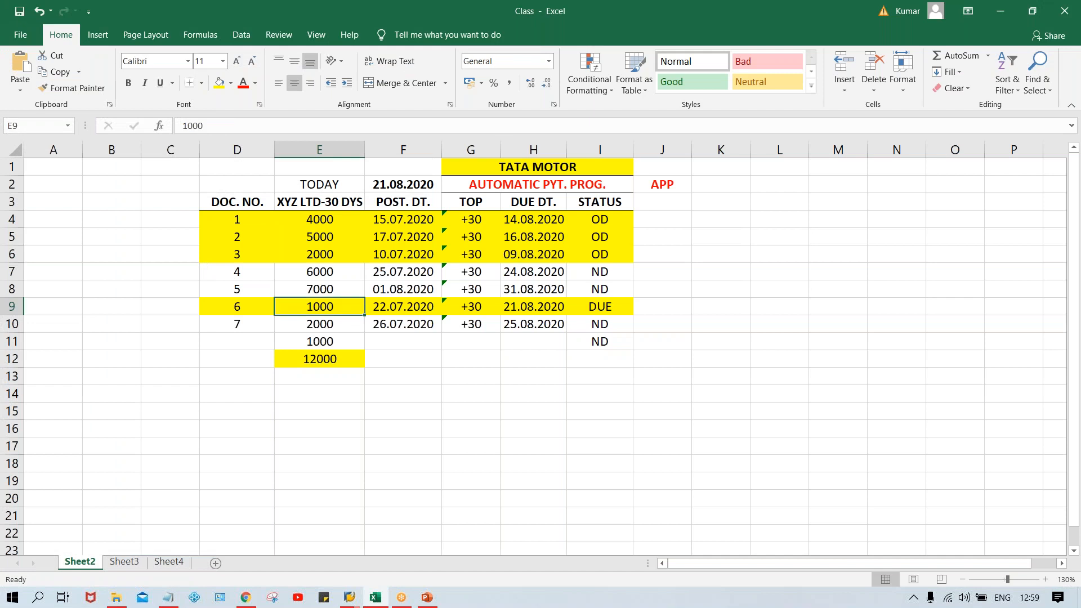
left_click(231, 237)
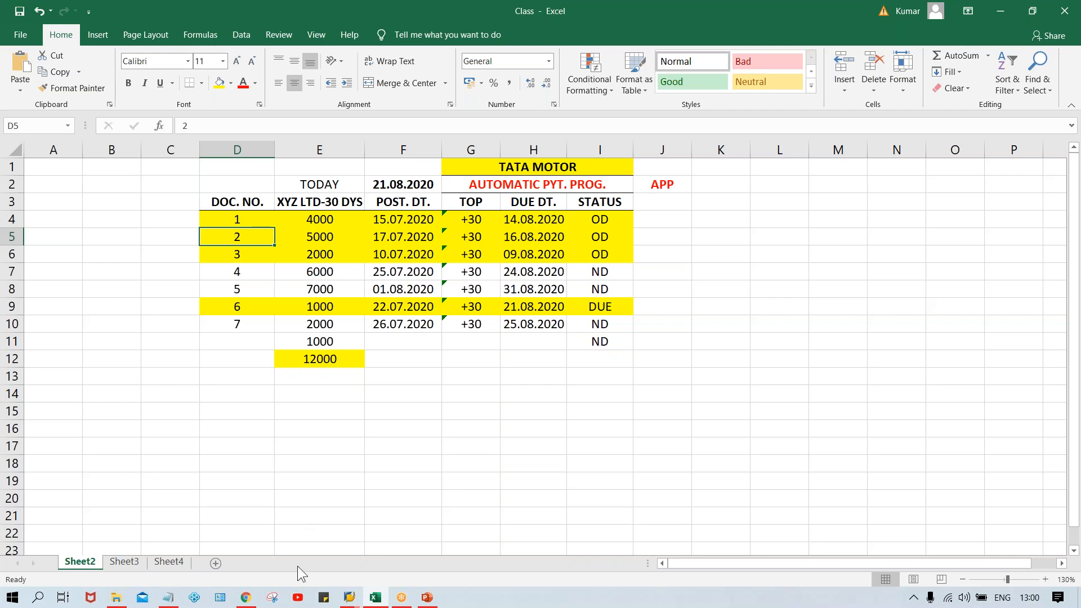
mouse_move(349, 597)
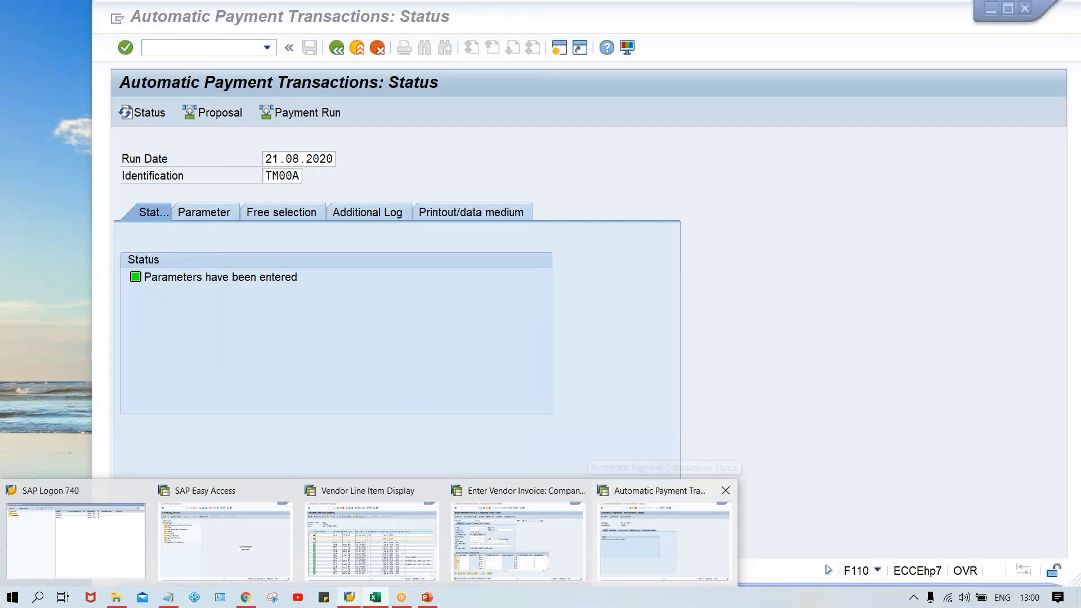
left_click(667, 531)
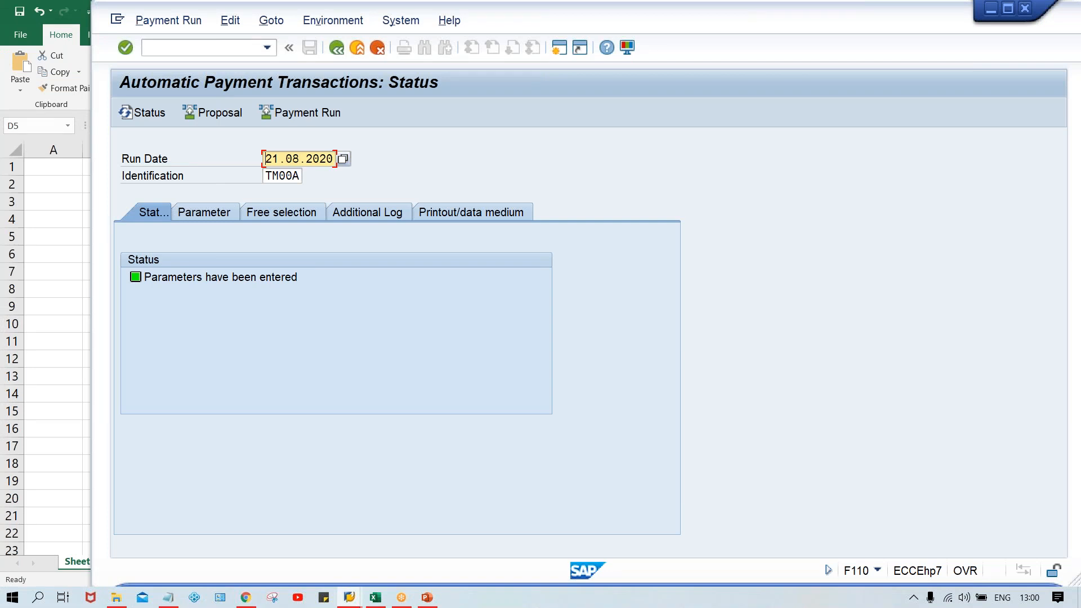
Step: Schedule the payment proposal for run TM00A to start immediately
left_click(224, 115)
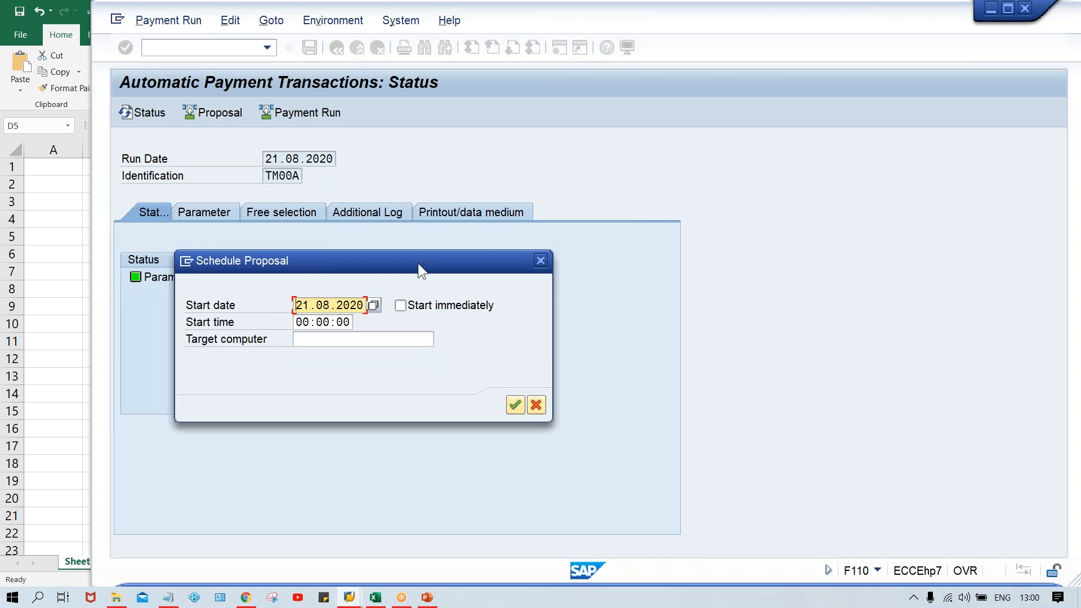
left_click(400, 306)
key("Return")
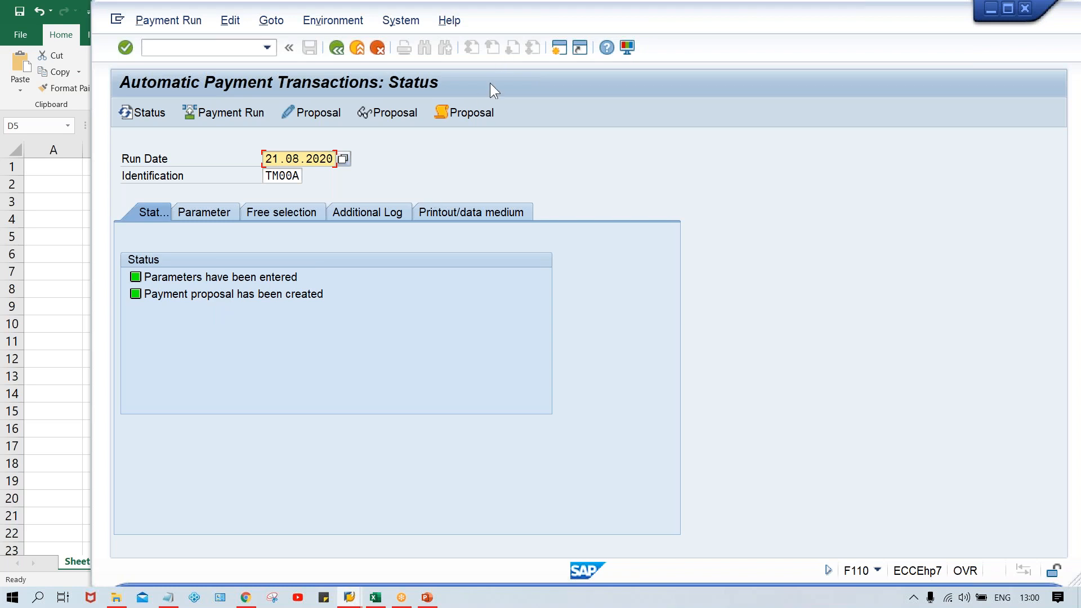
Step: Read the payment proposal log to its end, compare its due amount with the total in the Excel invoice sheet, and return to the log
left_click(475, 111)
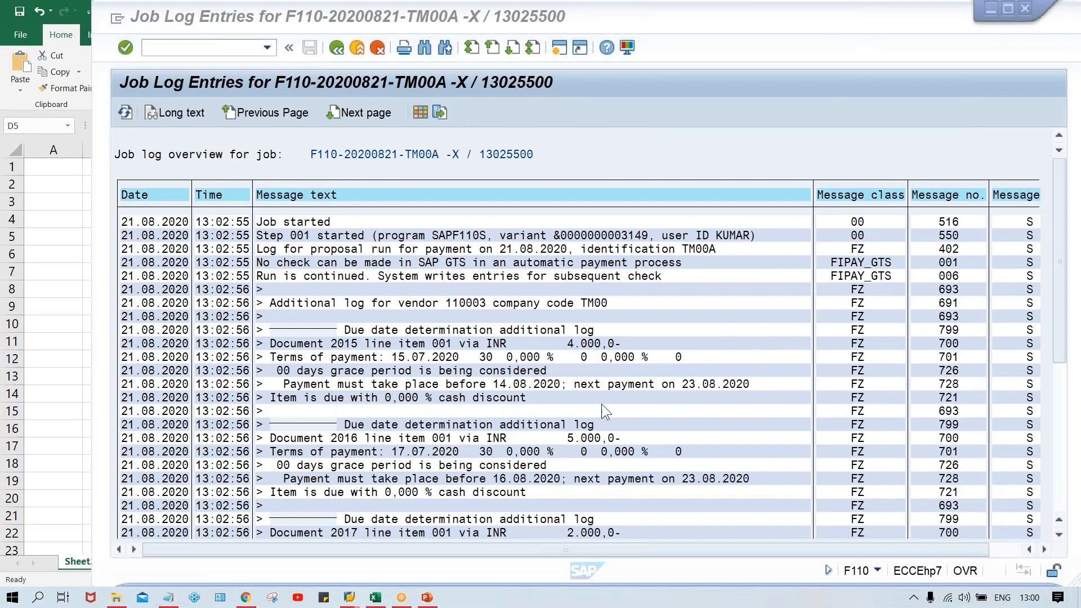
left_click(1061, 512)
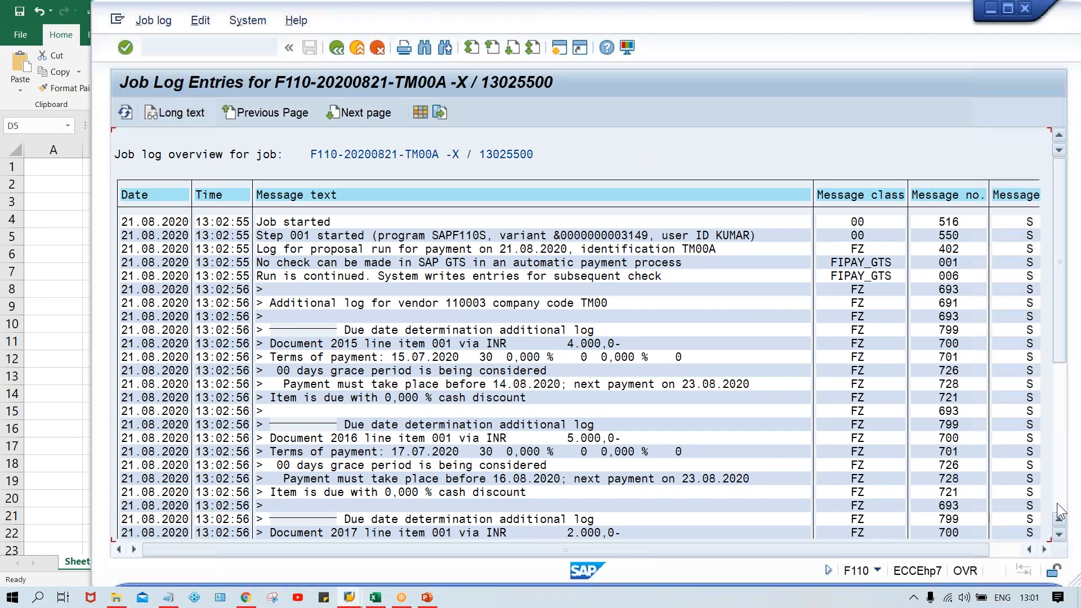
scroll(1060, 512, "down", 10)
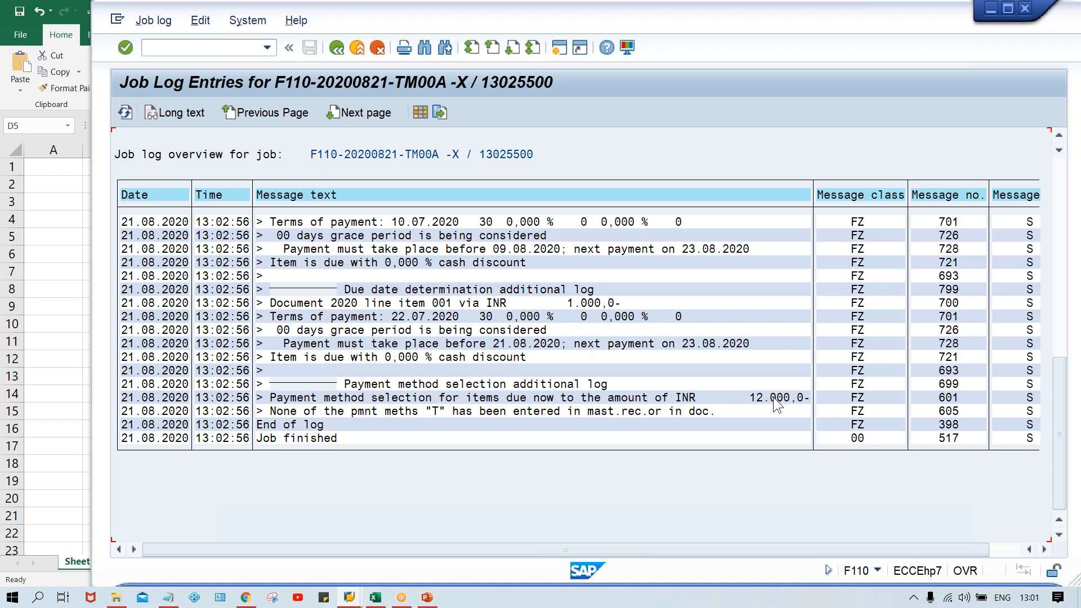
left_click(379, 598)
left_click(325, 362)
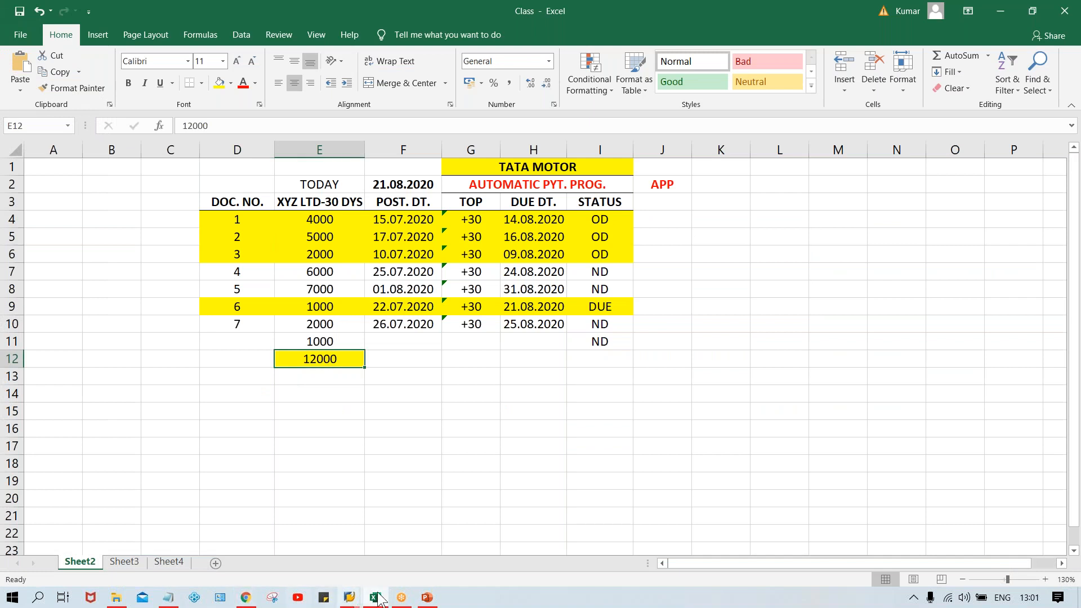
mouse_move(360, 600)
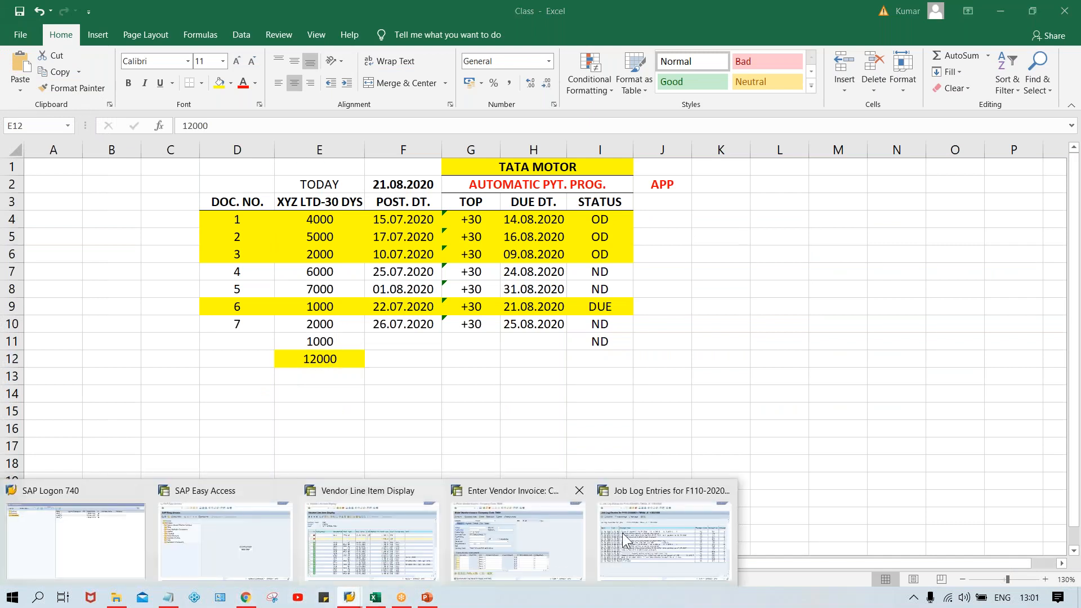
left_click(668, 523)
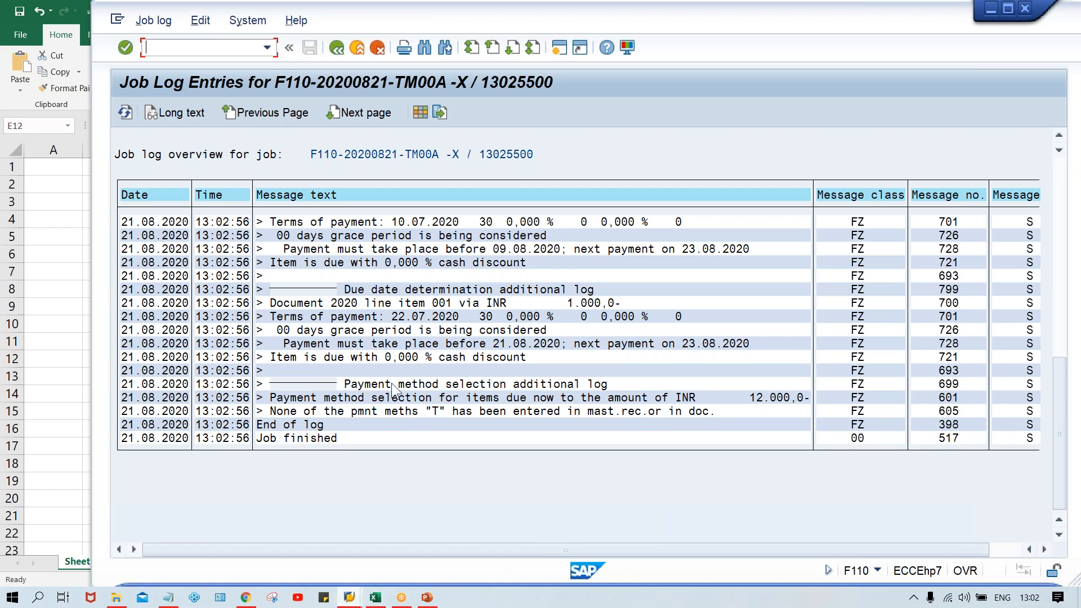
Step: Leave the proposal log and check the payment method entered for company code TM00 in the run's parameters
left_click(336, 45)
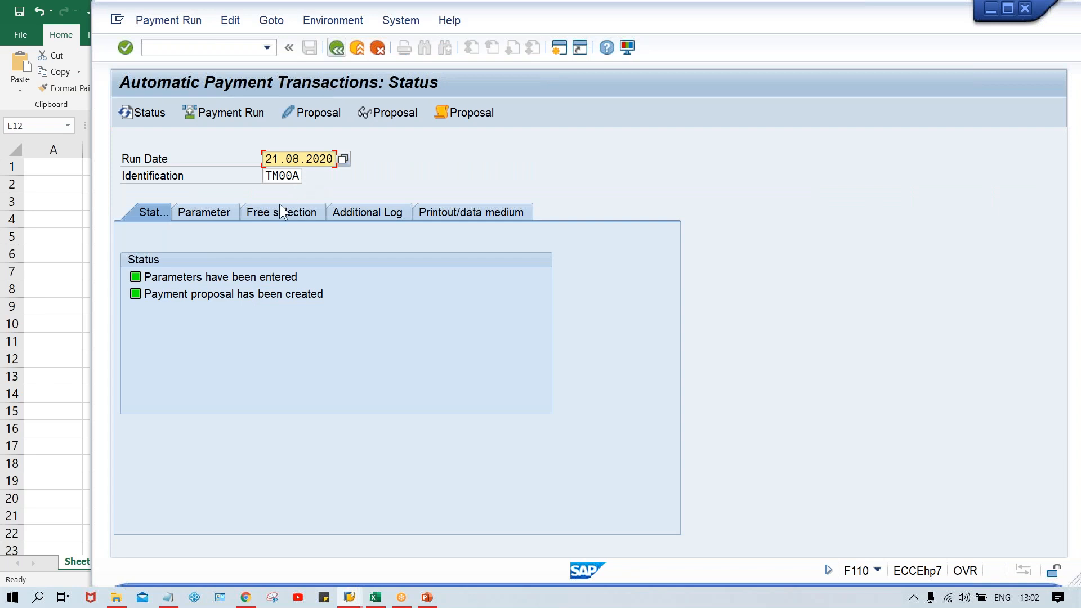
left_click(204, 213)
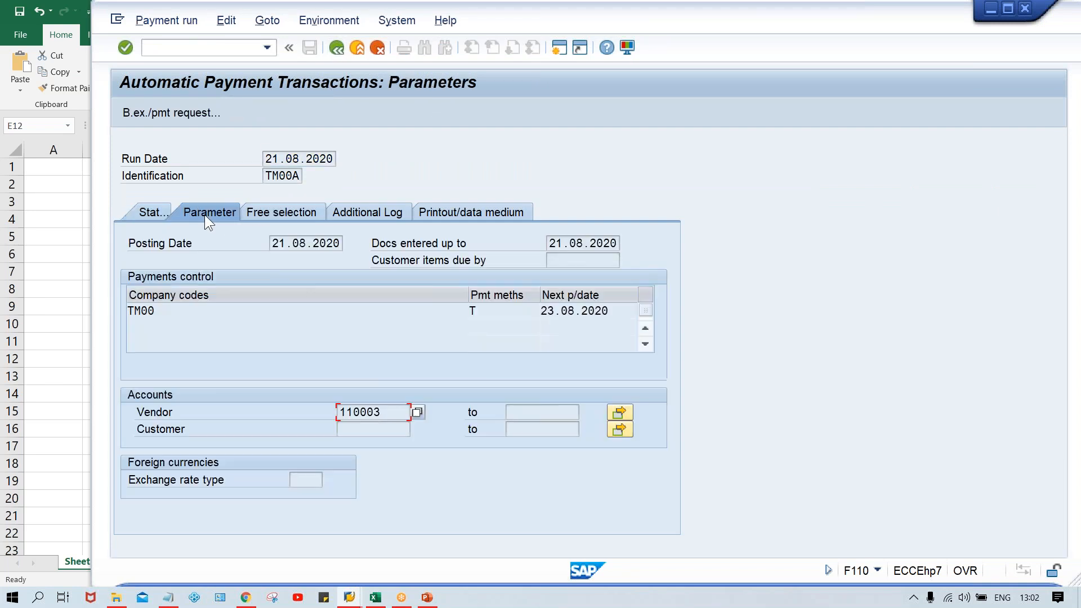
left_click(494, 311)
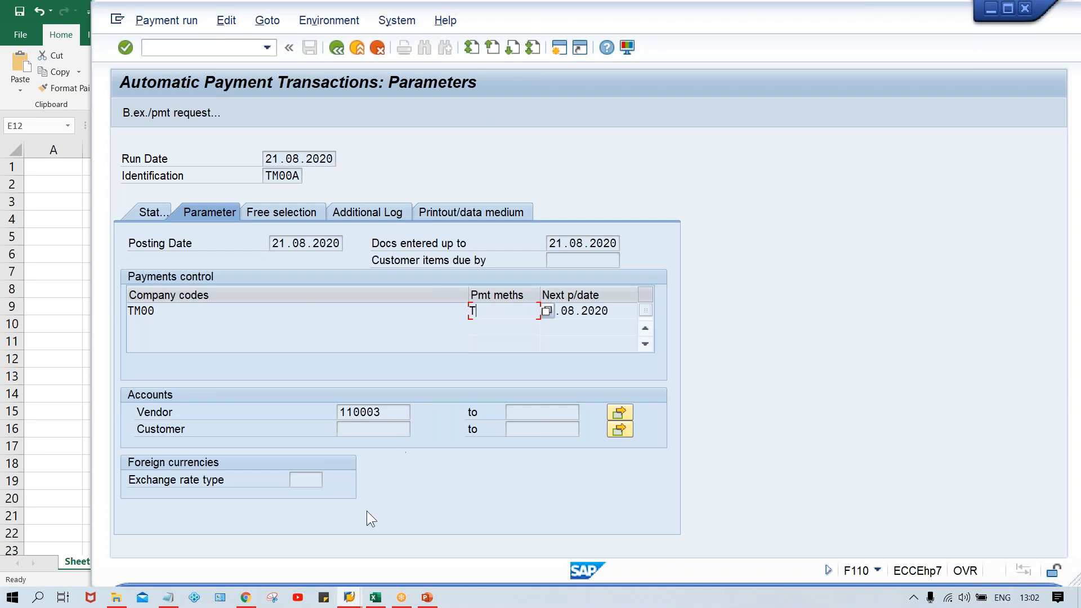
Step: Switch to the Vendor Line Item Display session and refresh the test vendor's line items
mouse_move(350, 598)
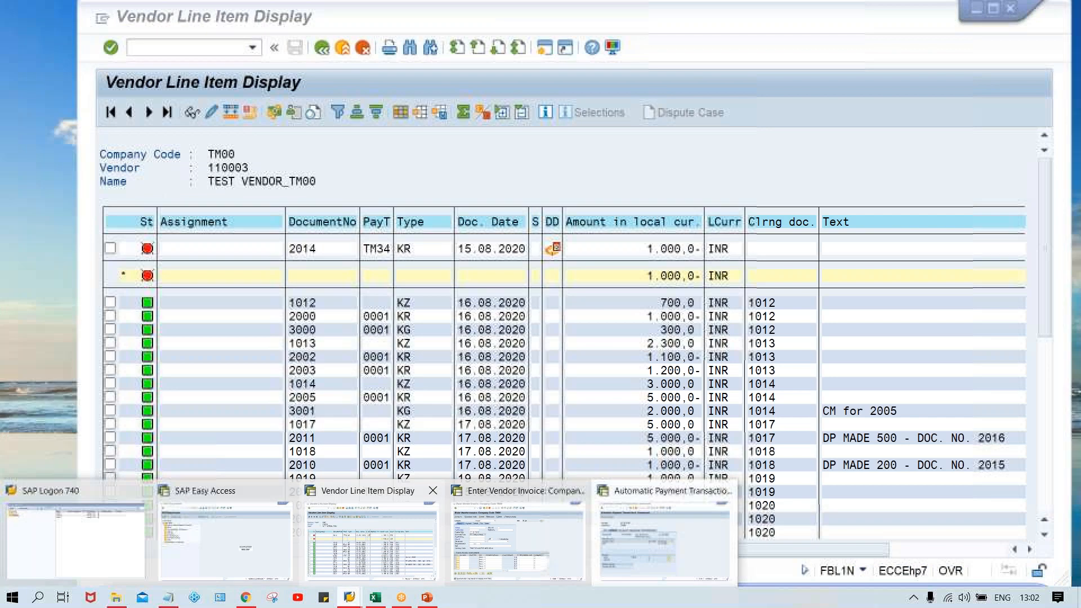
left_click(379, 542)
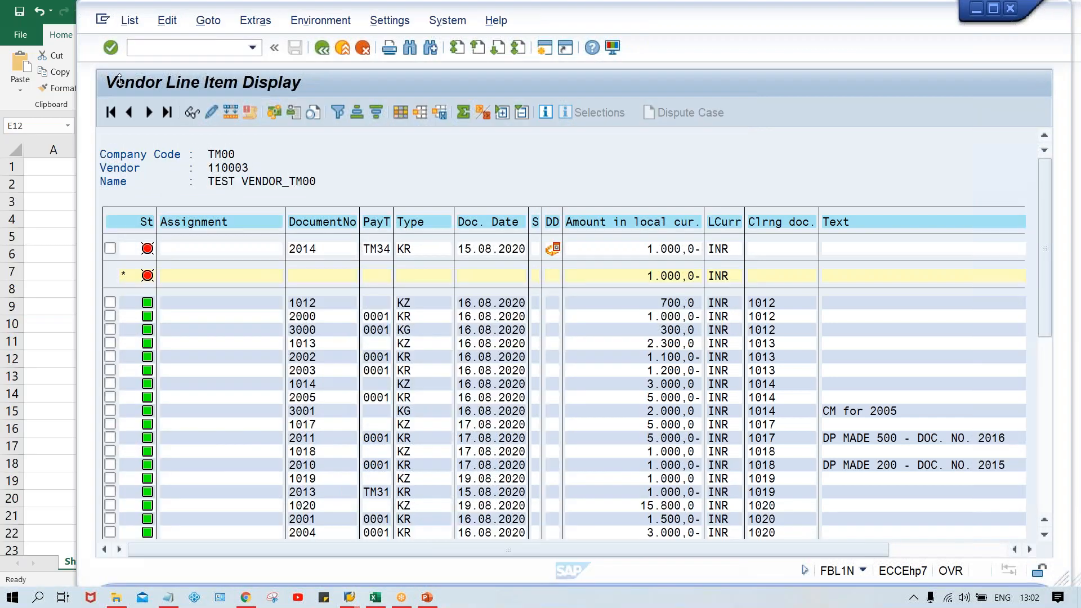
left_click(128, 21)
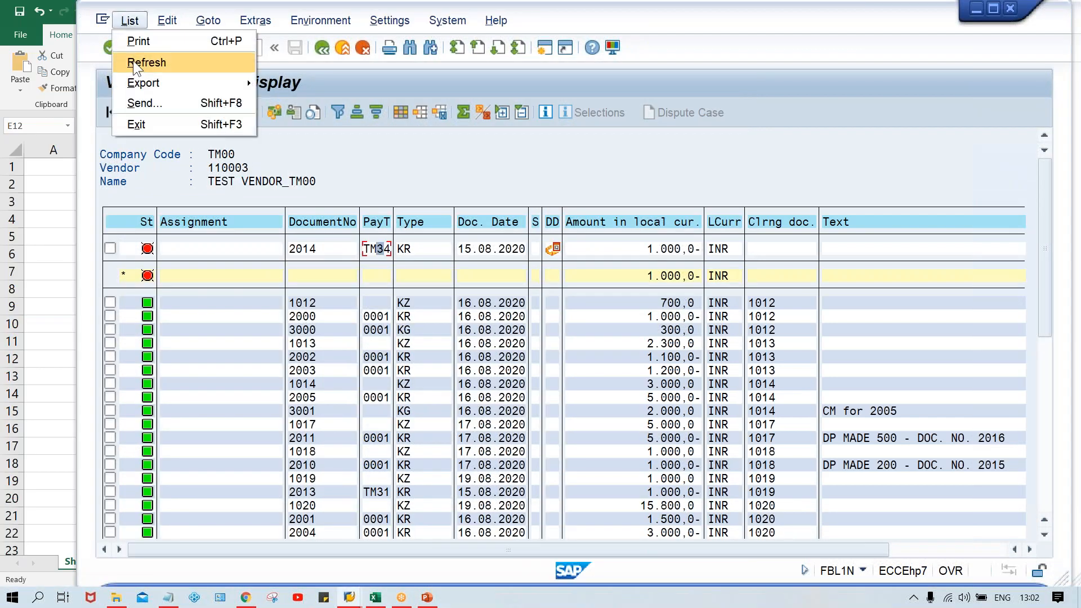
left_click(134, 63)
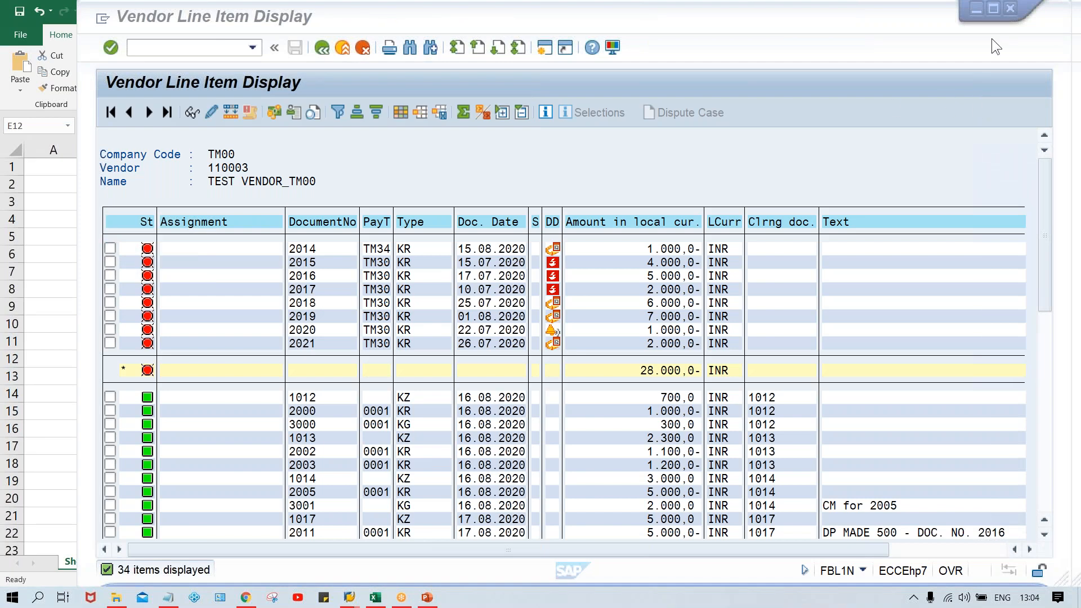
left_click(664, 159)
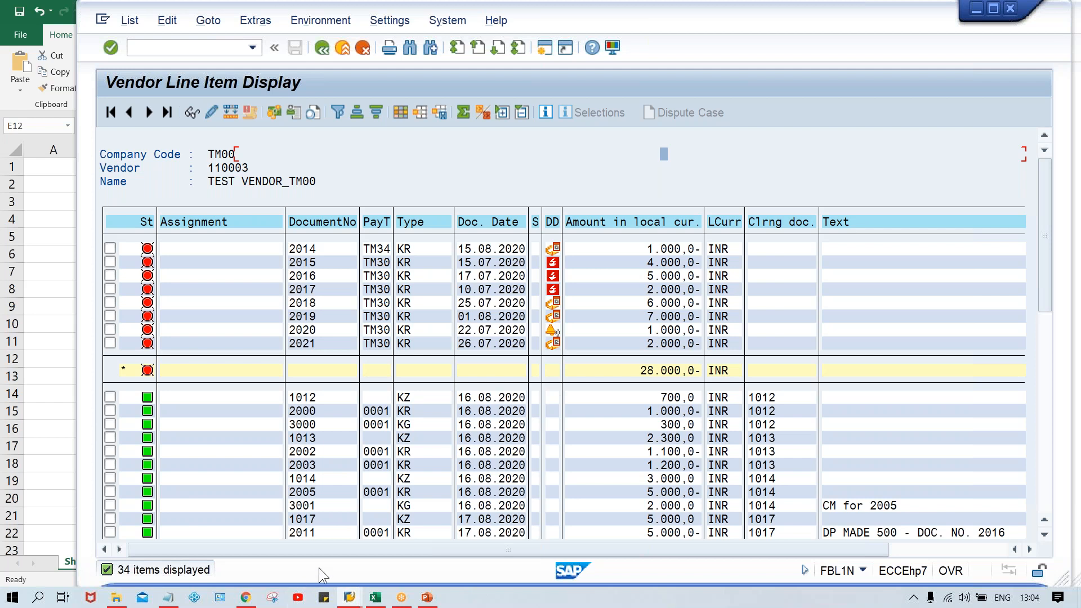
Step: Compare the run's payment method with the payment method field in the line item of the vendor's invoice document 2015
mouse_move(350, 598)
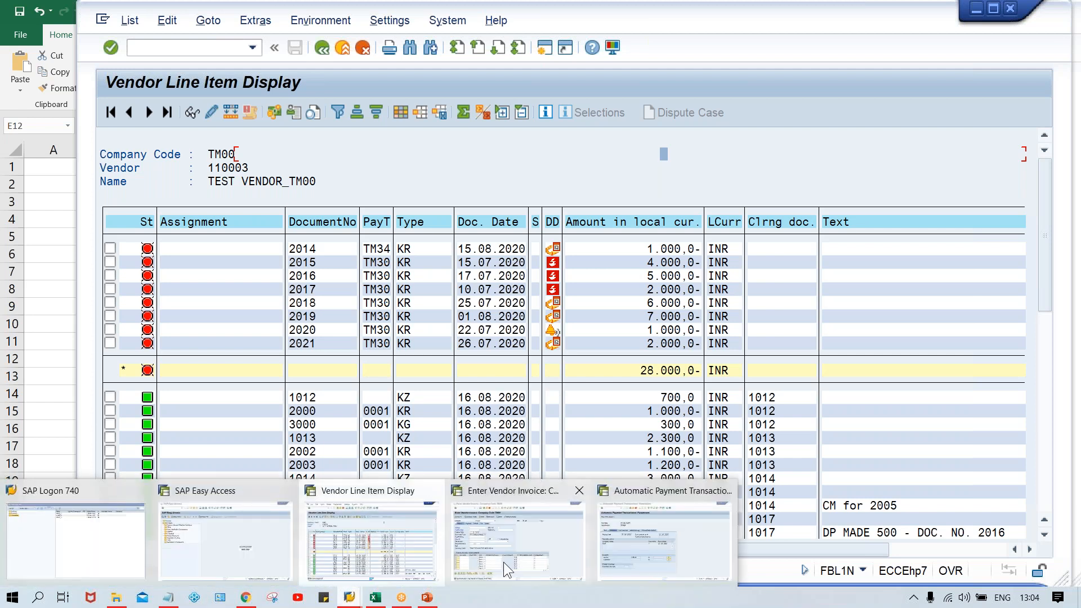
left_click(505, 562)
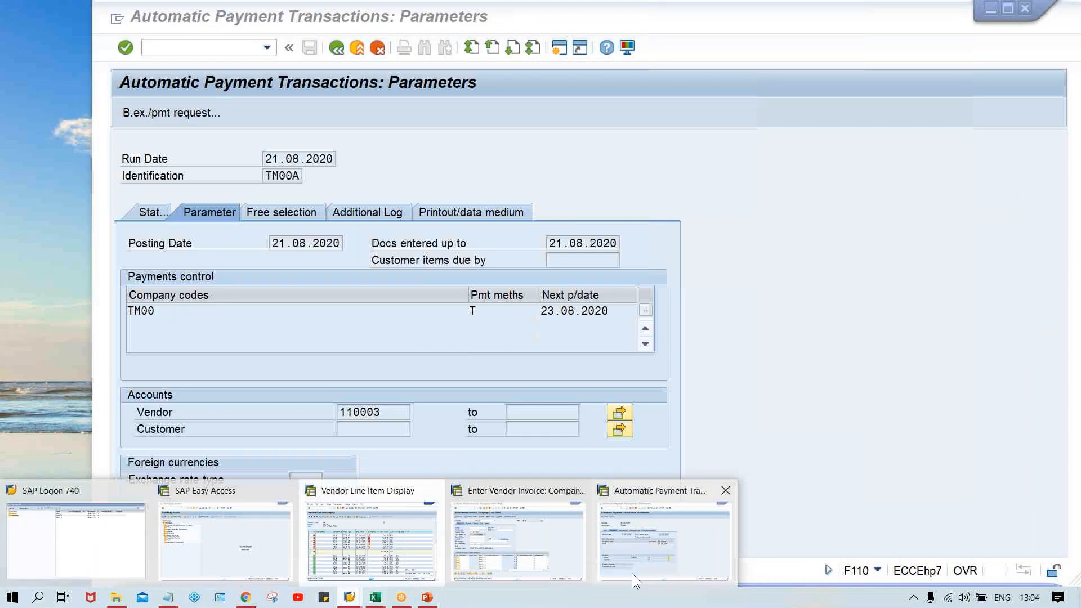
left_click(632, 574)
left_click(488, 308)
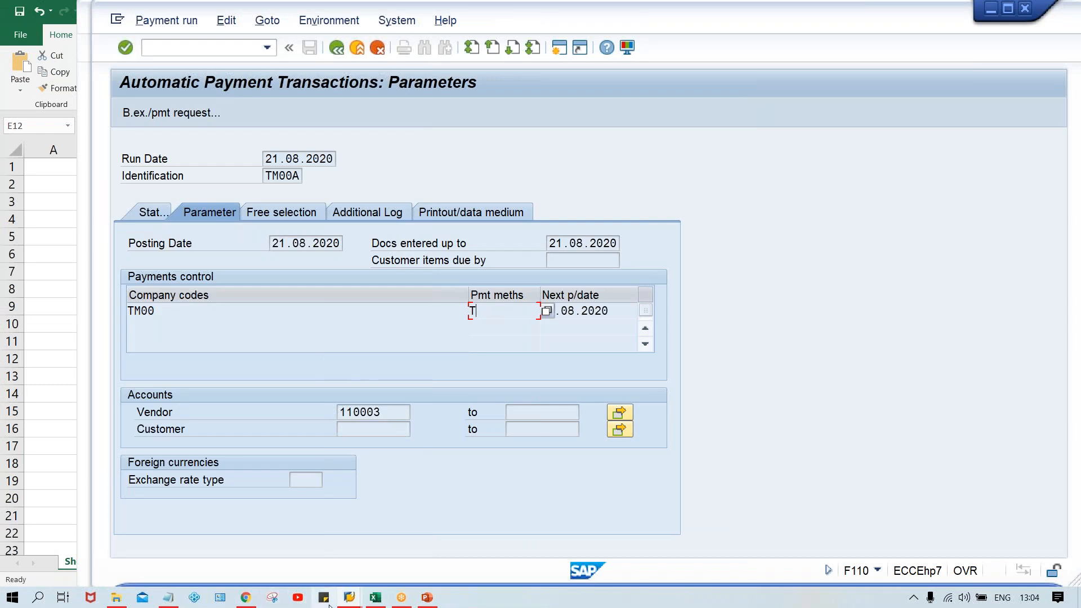
left_click(350, 598)
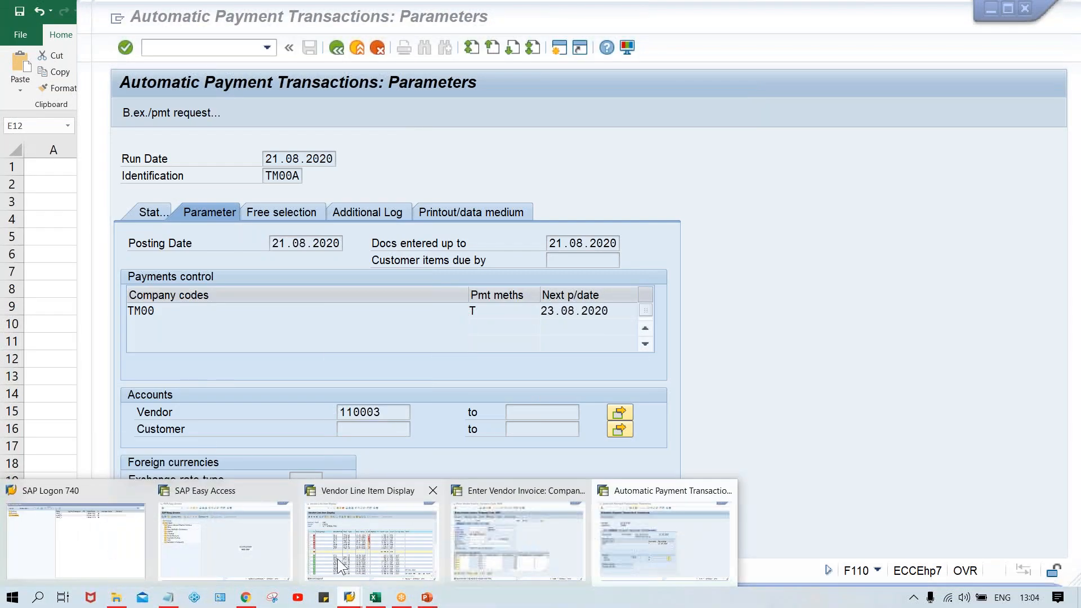
left_click(337, 558)
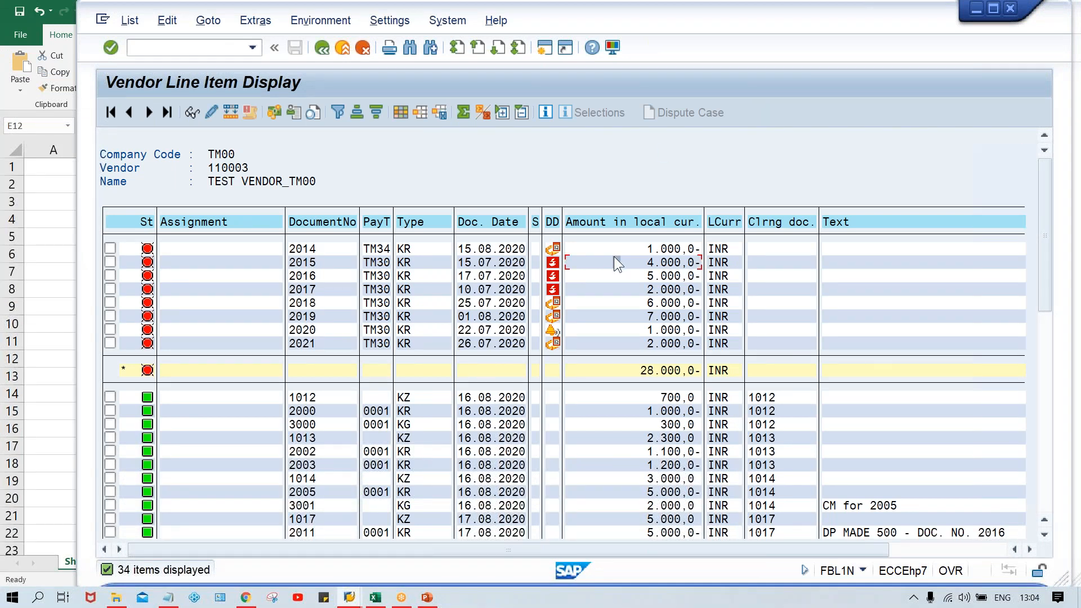
double_click(614, 258)
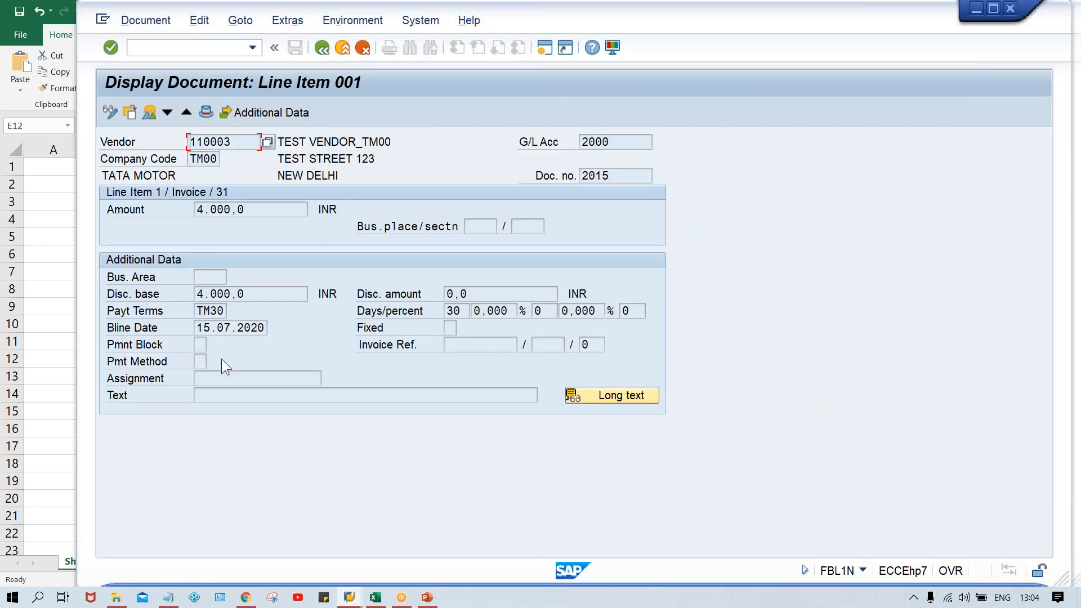
left_click(200, 361)
Step: Return to the payment run's status and display the end of the proposal log again
left_click(350, 598)
left_click(629, 555)
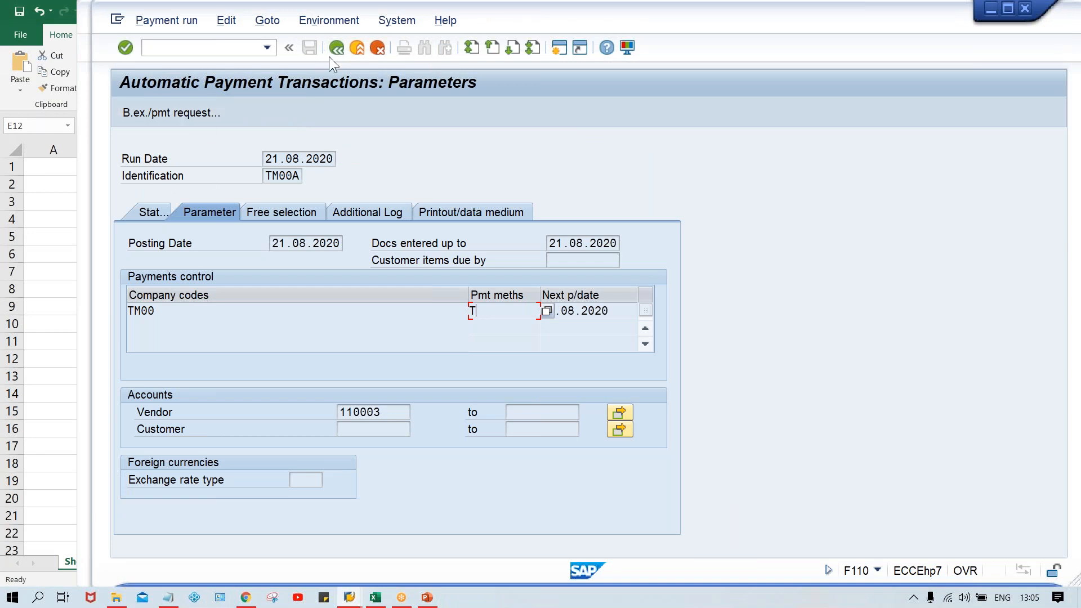
left_click(151, 214)
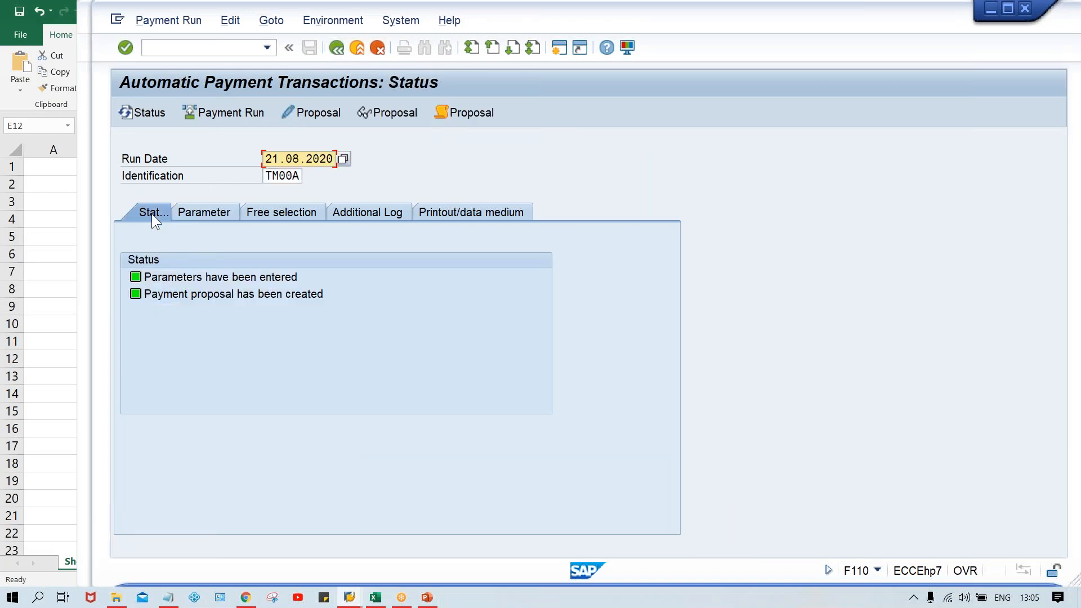
left_click(481, 114)
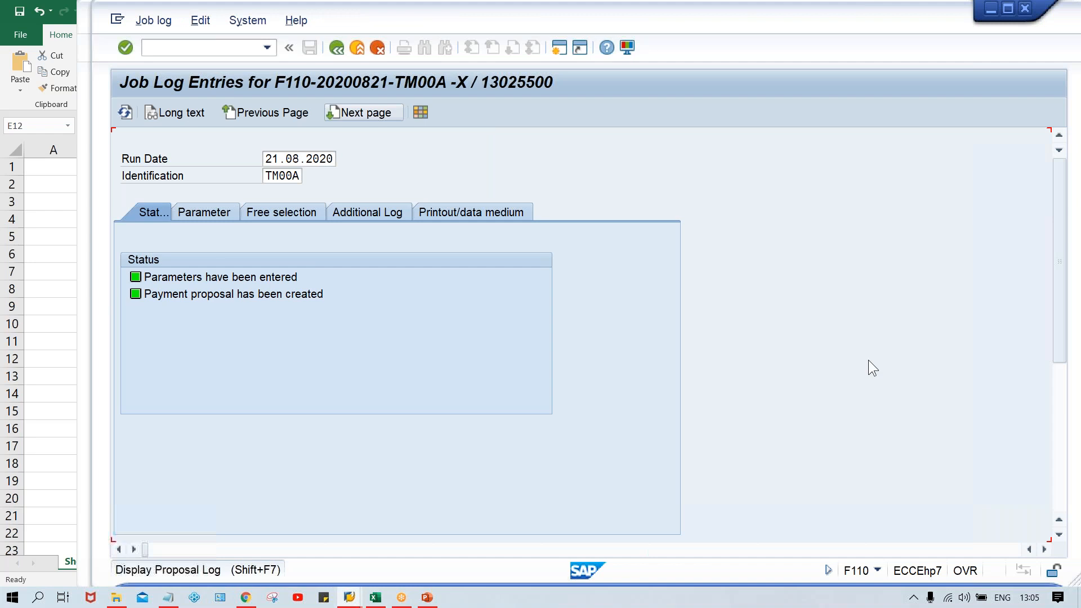
left_click(1060, 505)
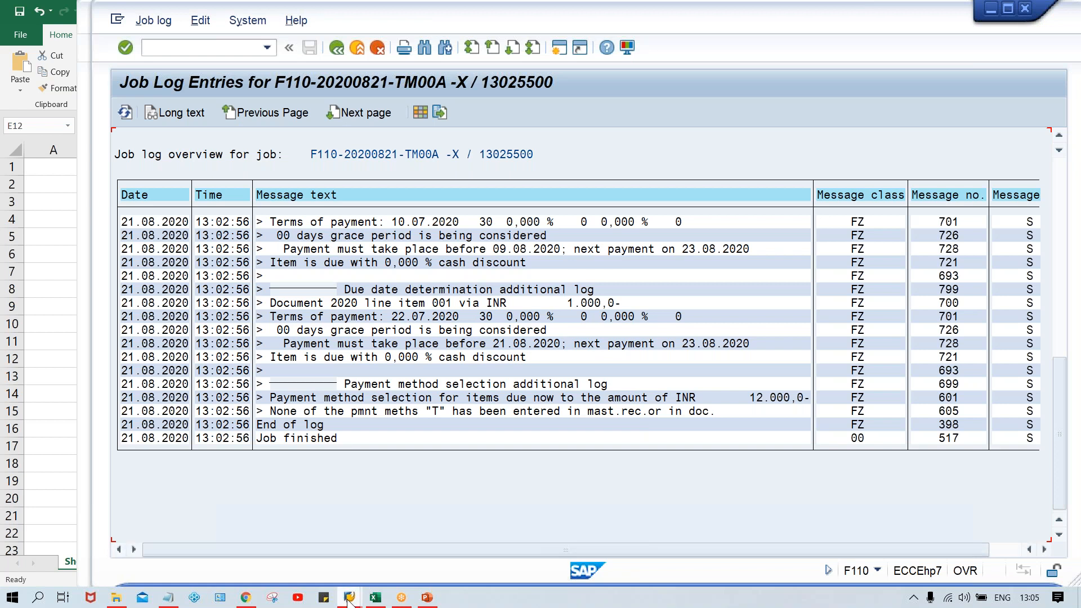
Step: Switch to the SAP Easy Access session and start the Change Vendor transaction XK02
mouse_move(349, 597)
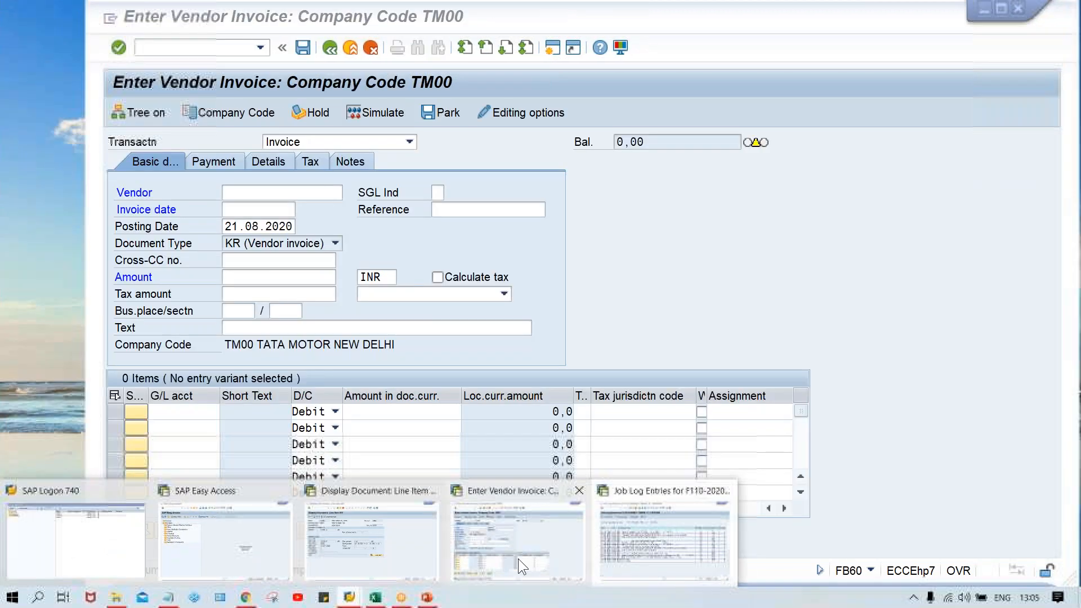
mouse_move(421, 569)
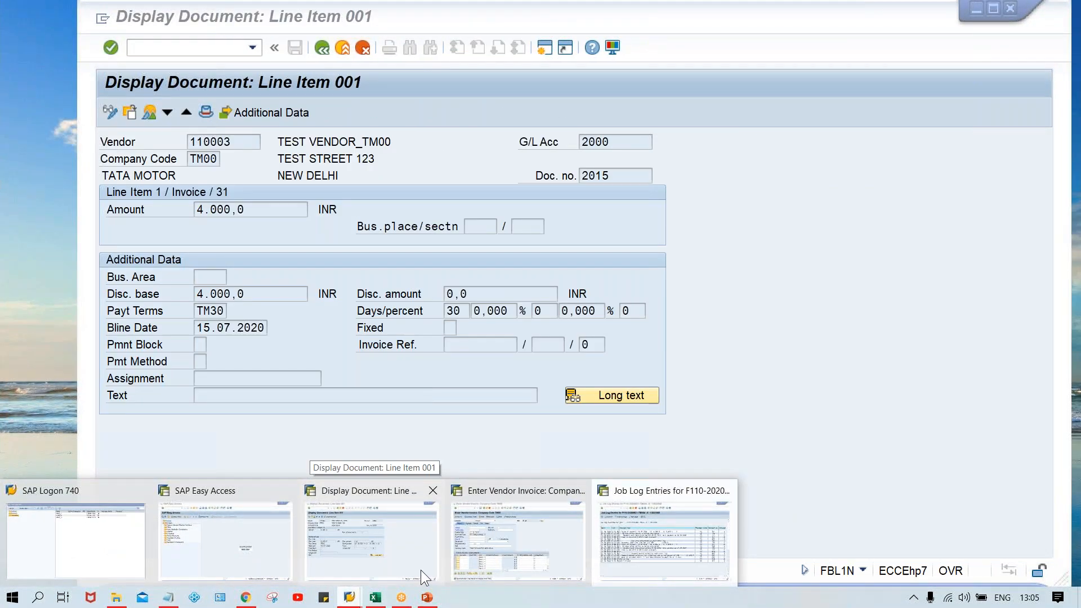
left_click(193, 564)
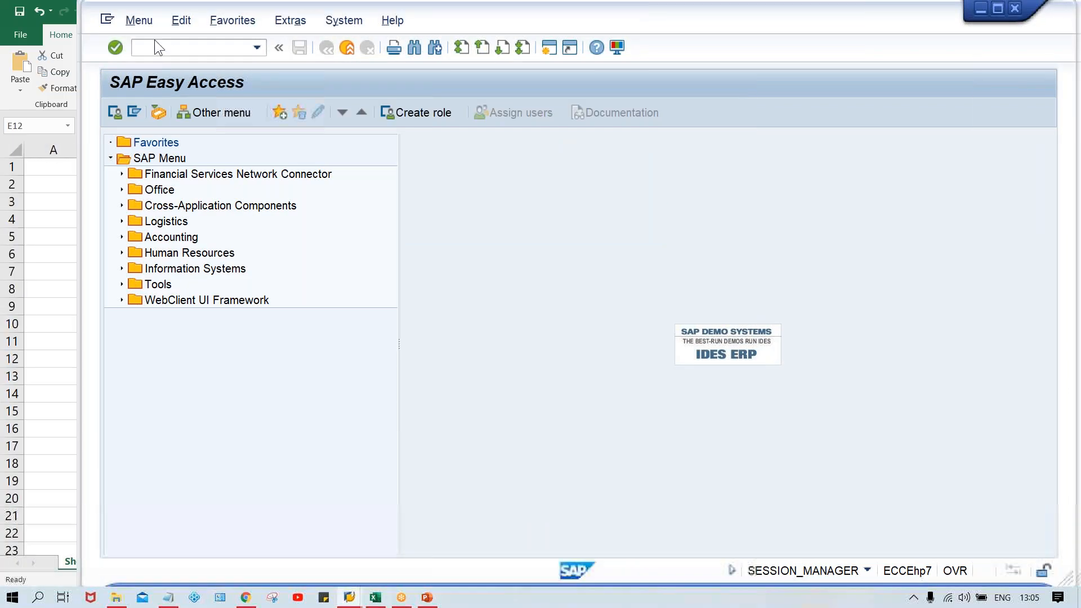
type("XK02")
key("Return")
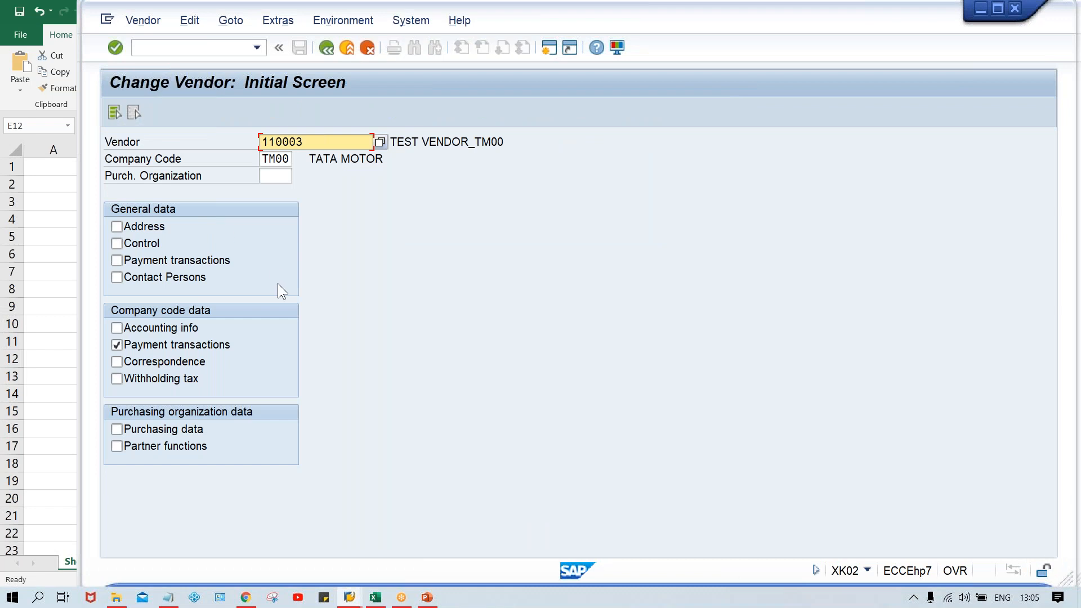
Step: Set the payment method to T in the test vendor's payment transactions for company code TM00 and save the vendor
key("Return")
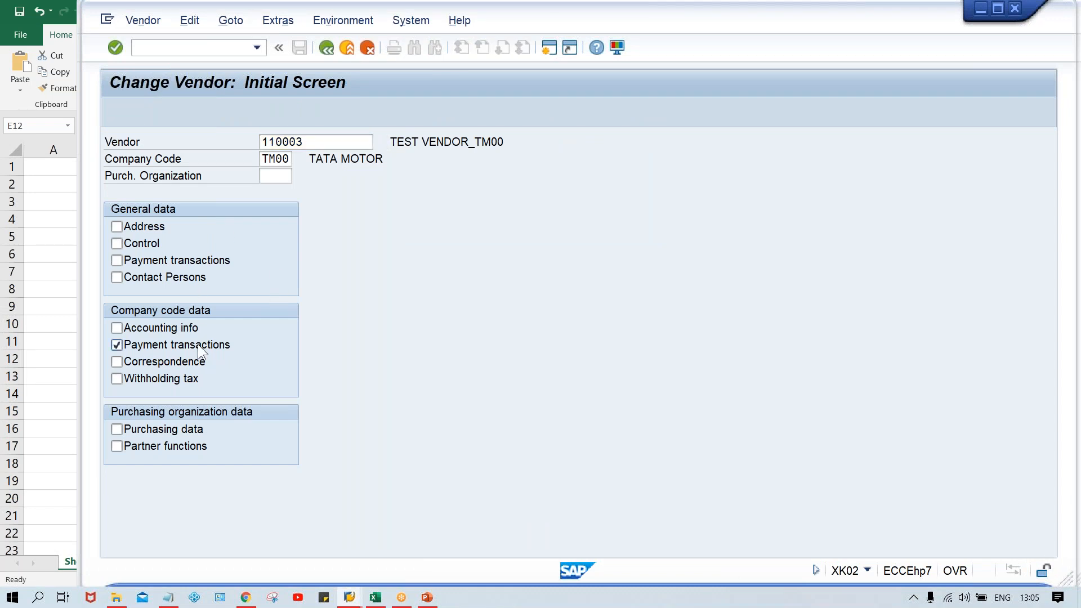
left_click(327, 46)
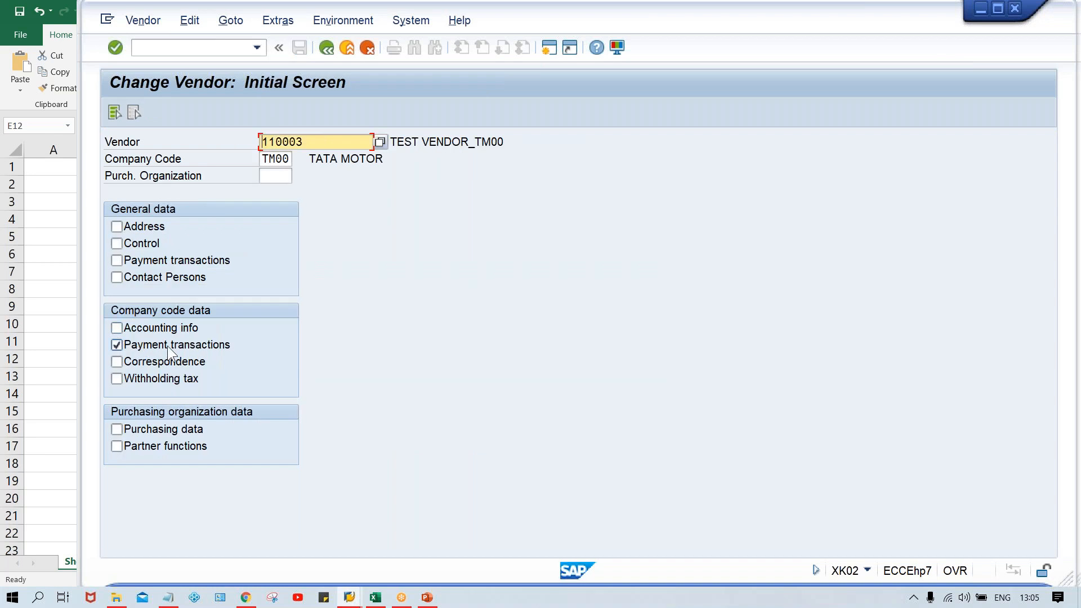
key("Return")
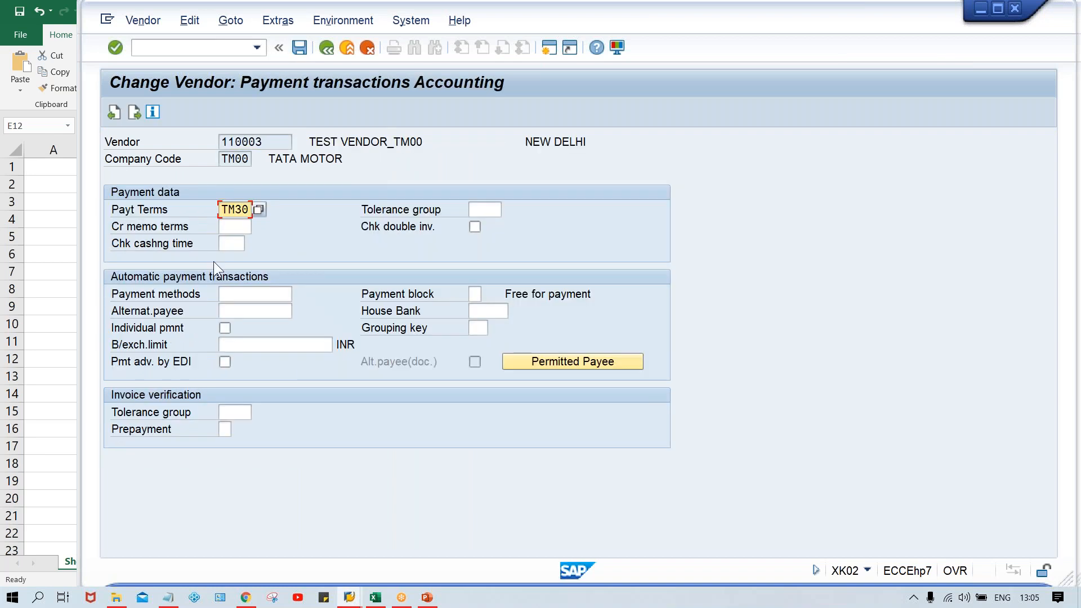
left_click(238, 294)
type("T")
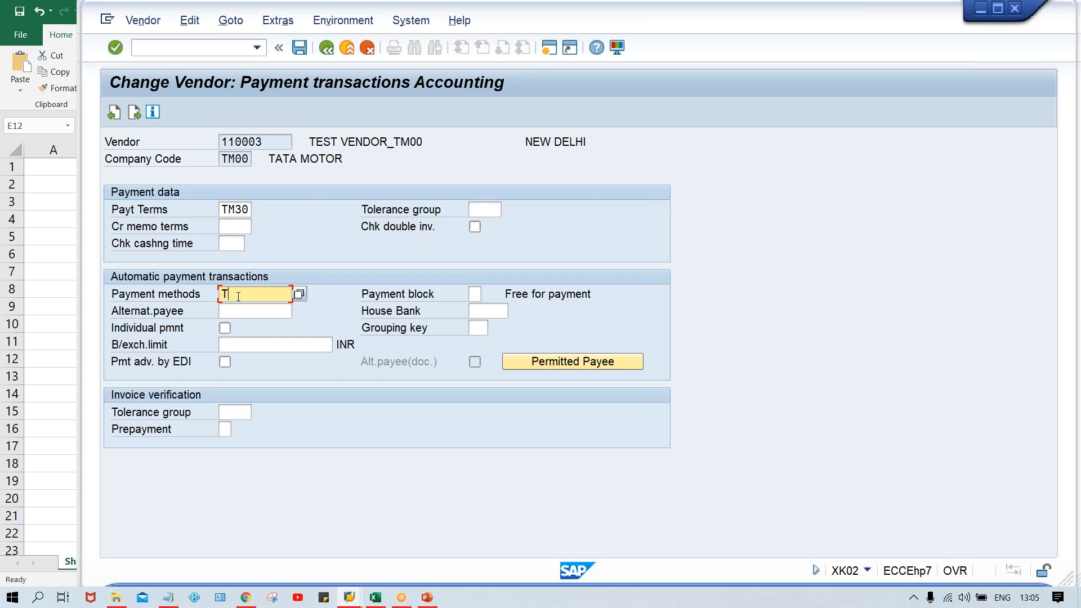
key("ctrl+s")
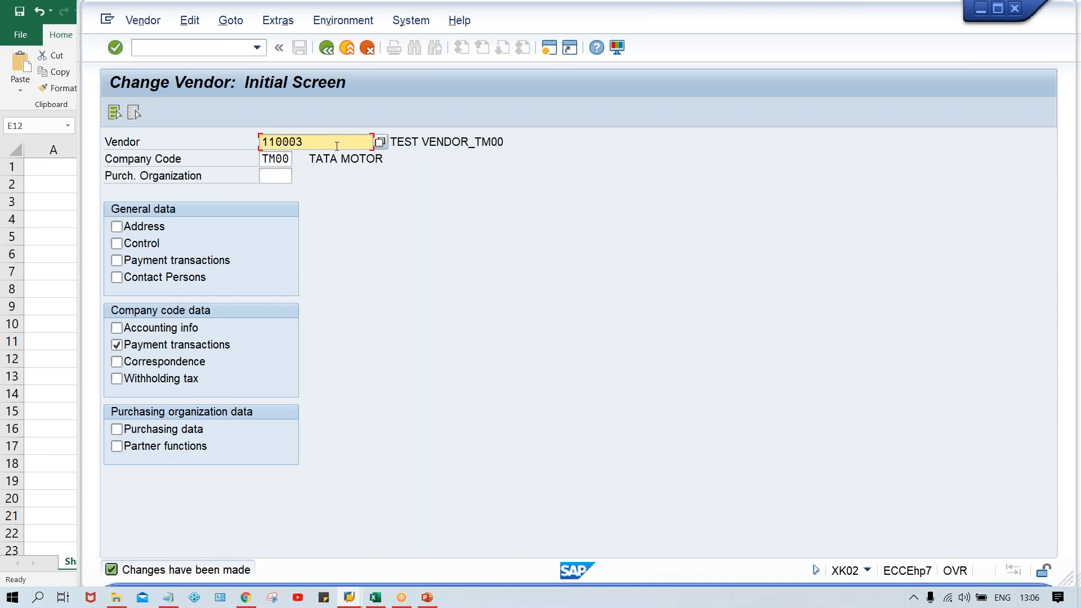
Step: Switch back to the F110 session and return from the proposal log to the status of run TM00A
left_click_drag(337, 144, 166, 136)
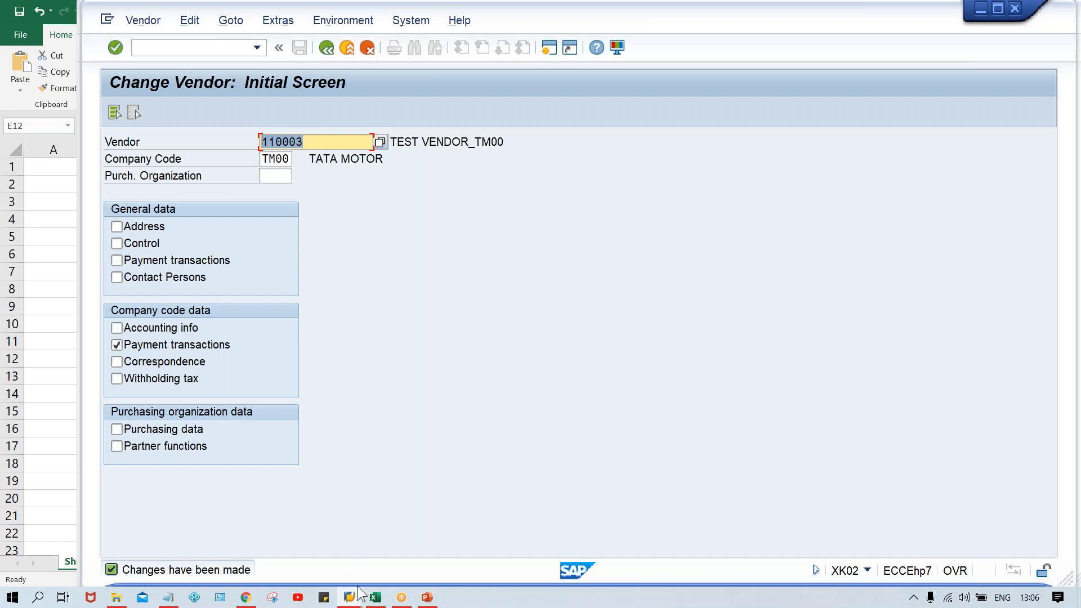
mouse_move(349, 598)
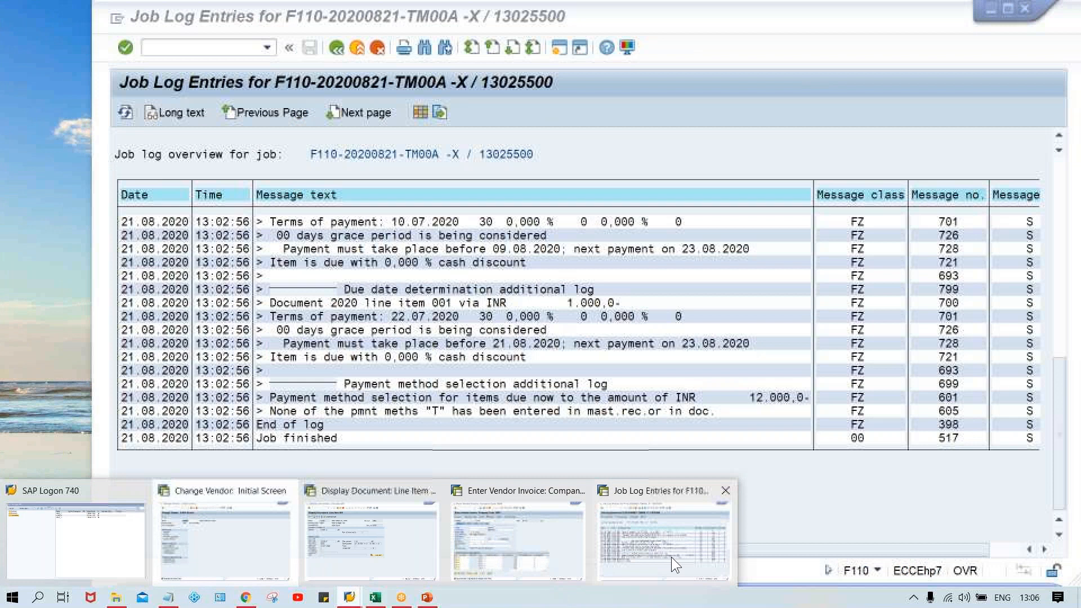
left_click(671, 557)
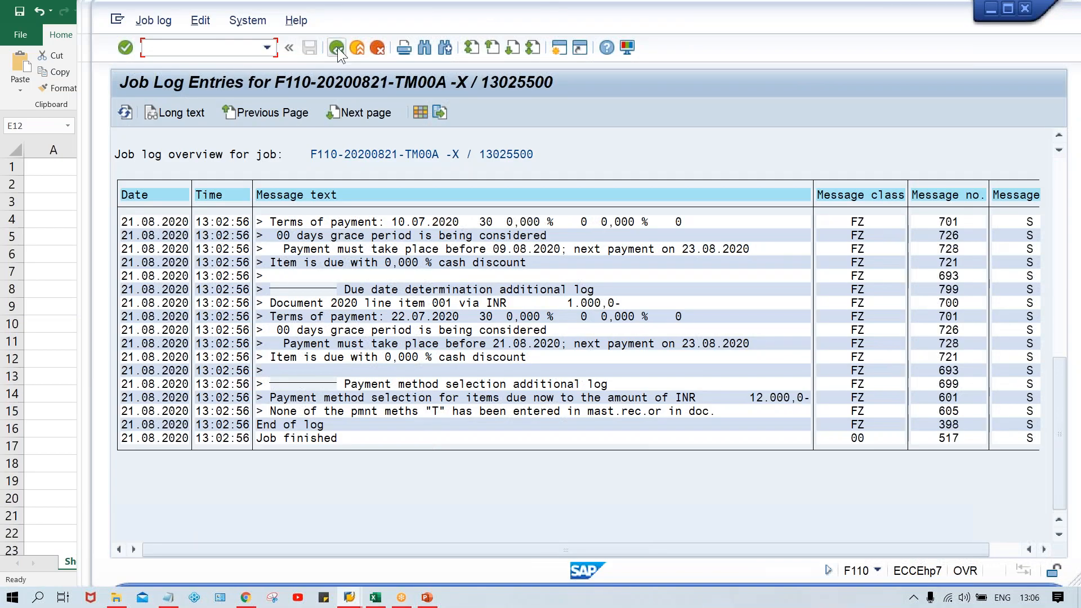
left_click(337, 47)
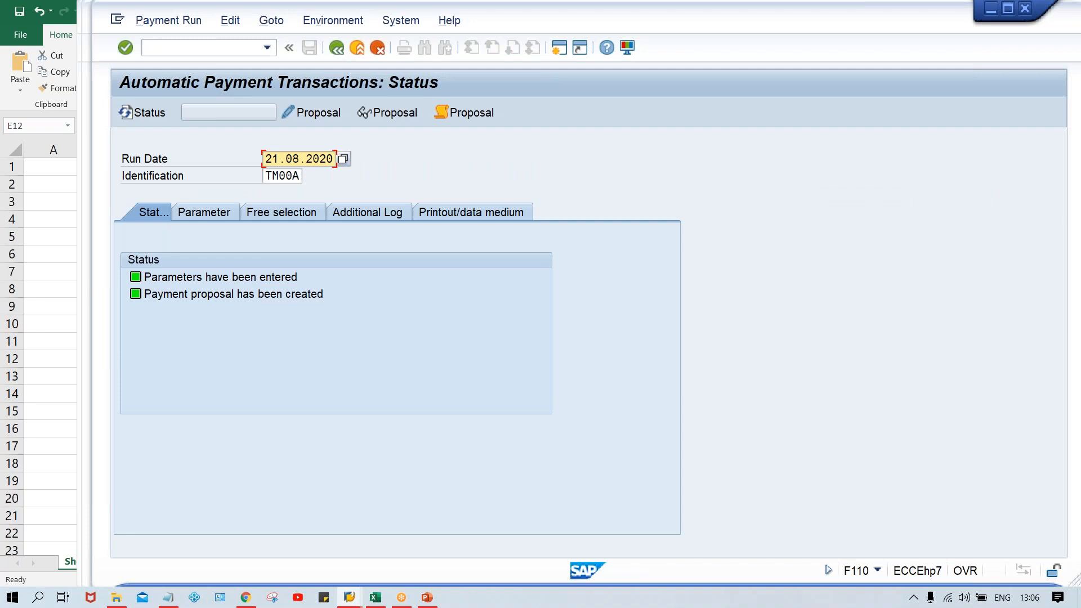
left_click(284, 294)
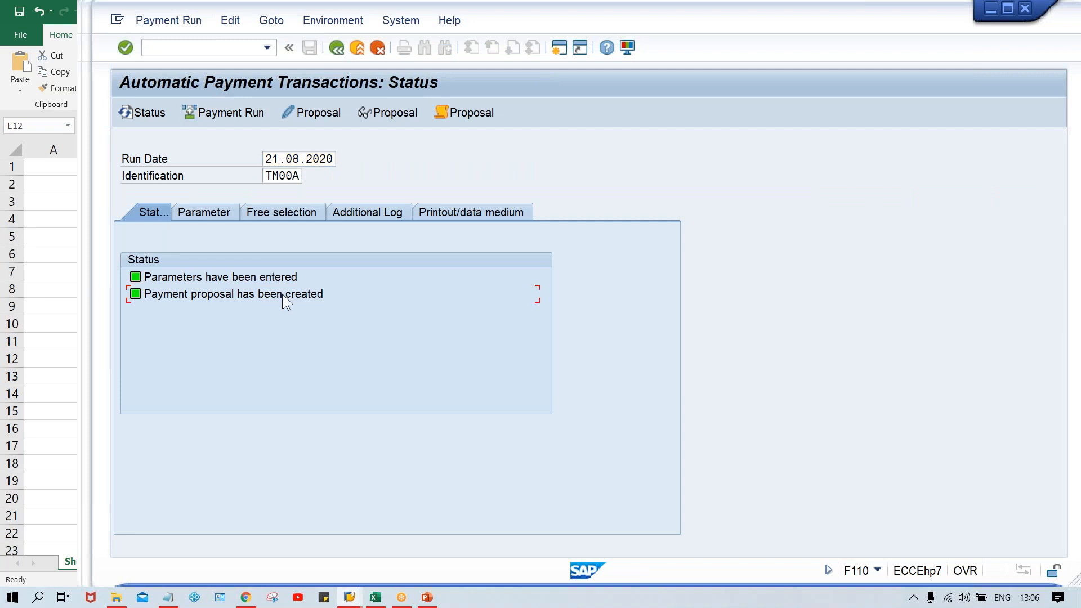
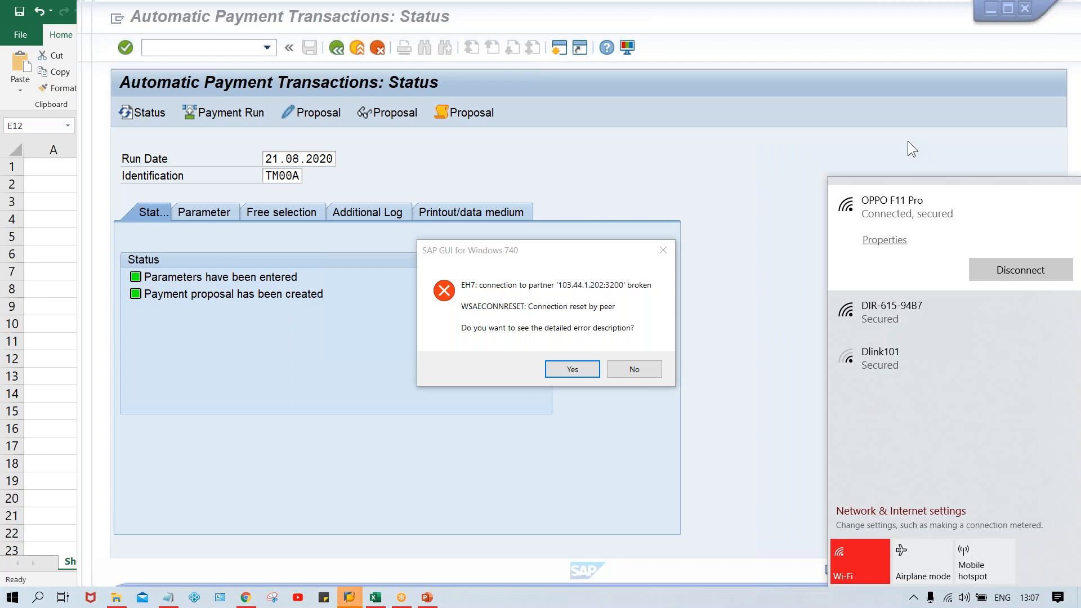
left_click(873, 143)
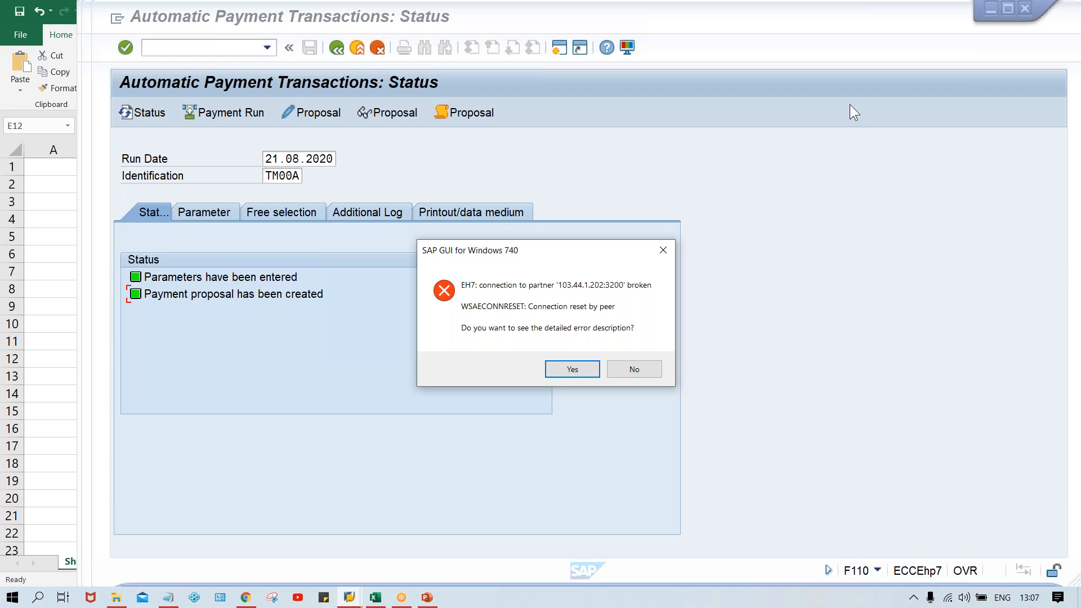
left_click(1070, 263)
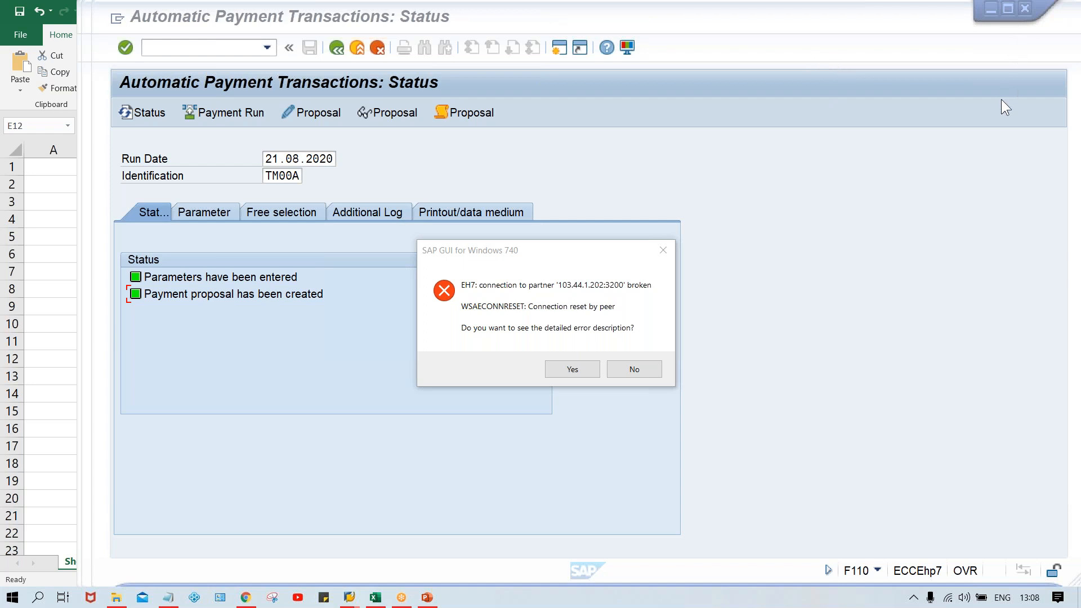
key("Escape")
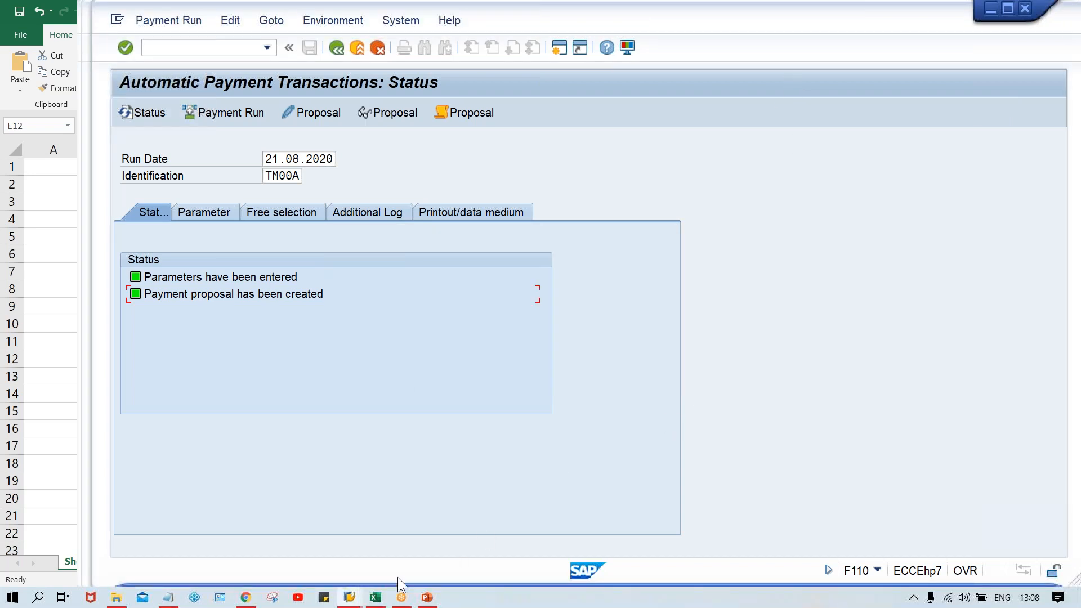
left_click(349, 597)
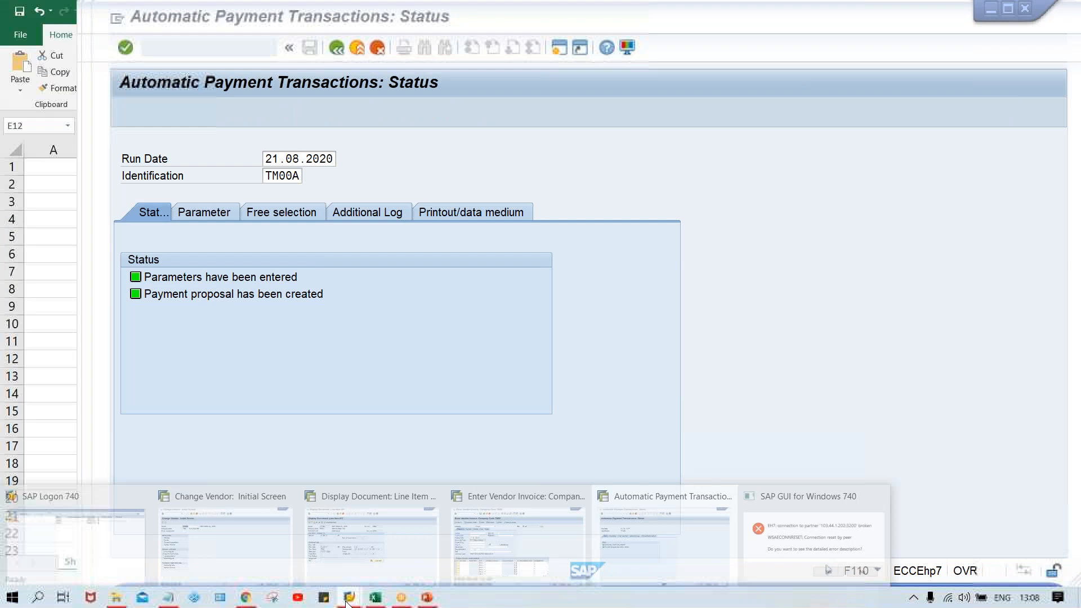
left_click(799, 522)
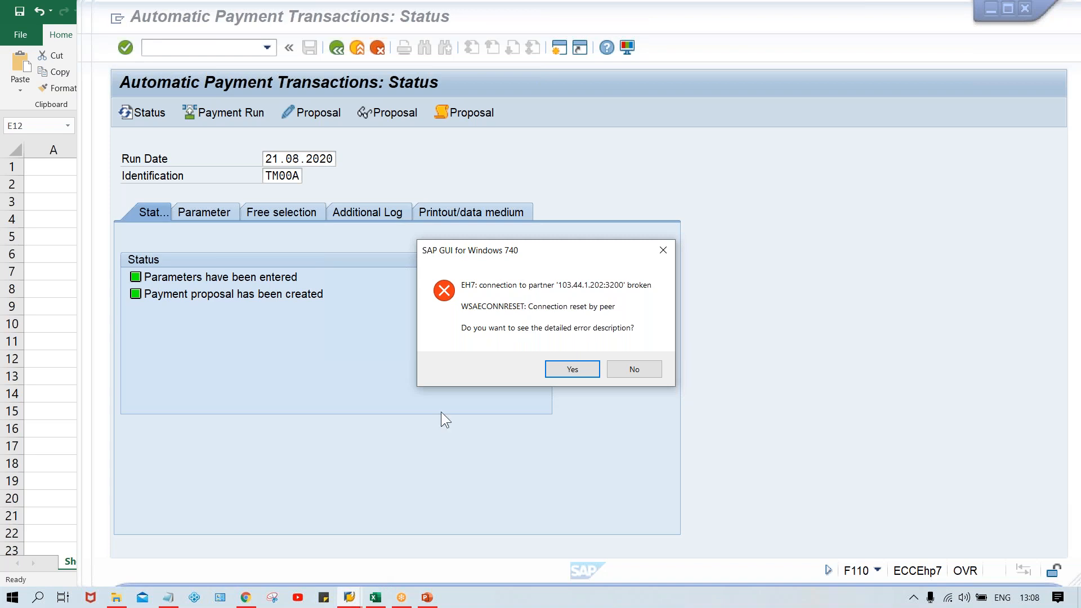
left_click(643, 528)
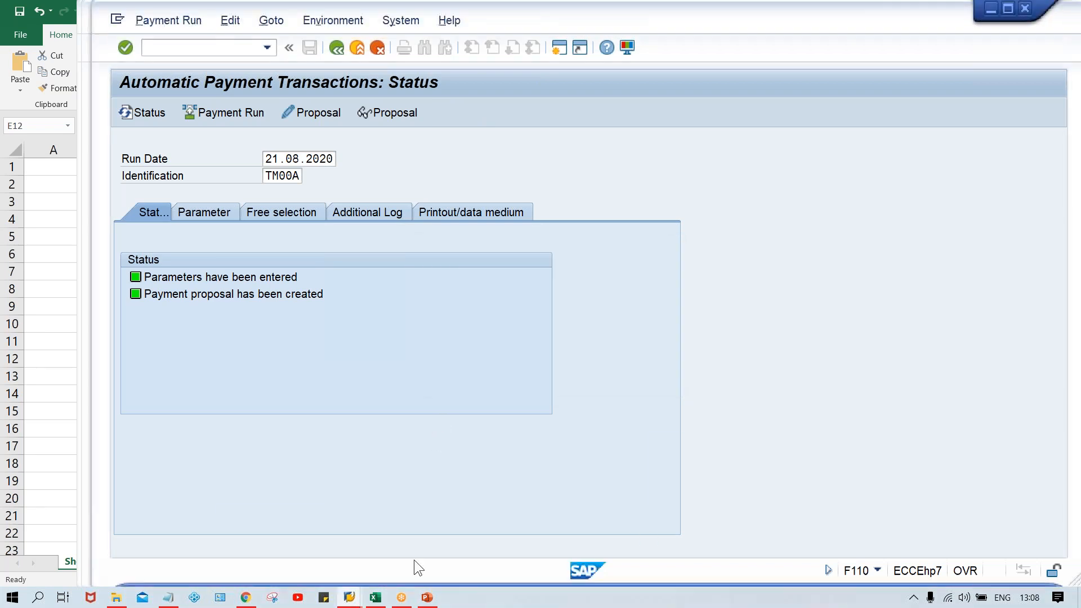
left_click(349, 598)
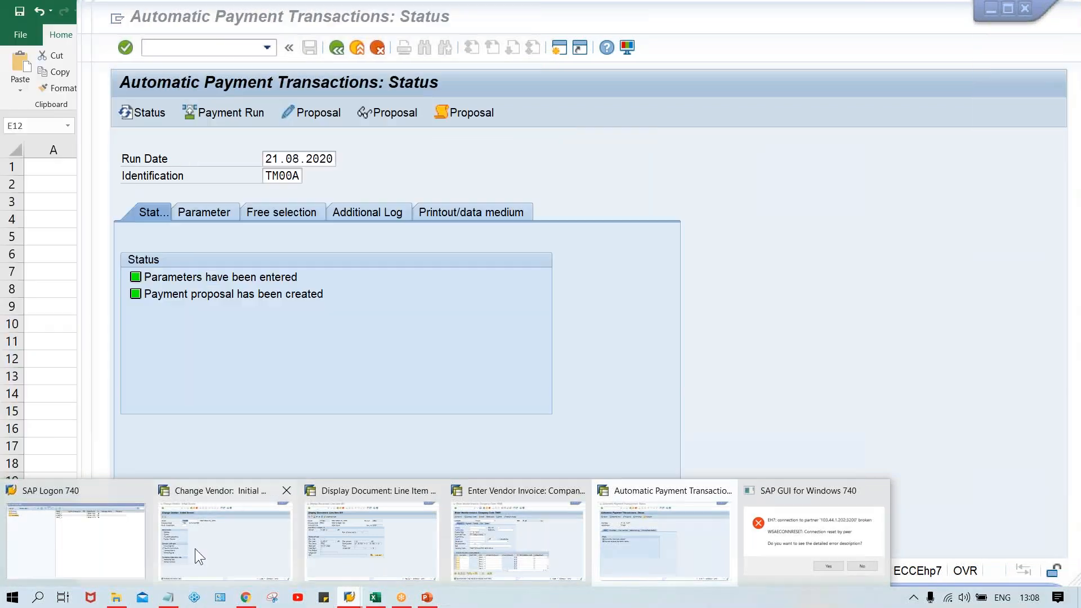
left_click(186, 549)
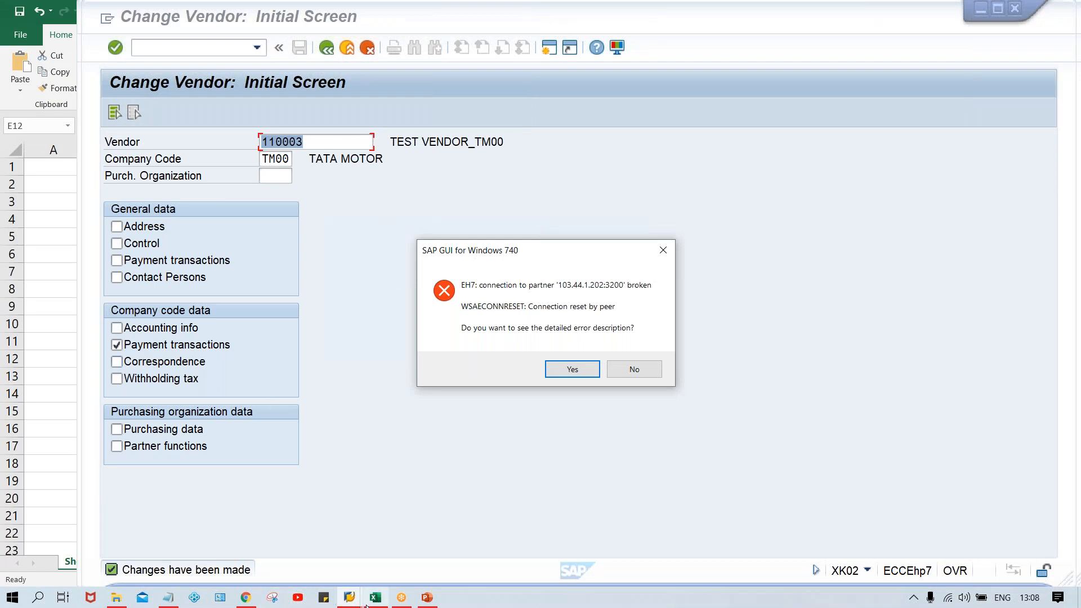
mouse_move(349, 597)
left_click(501, 556)
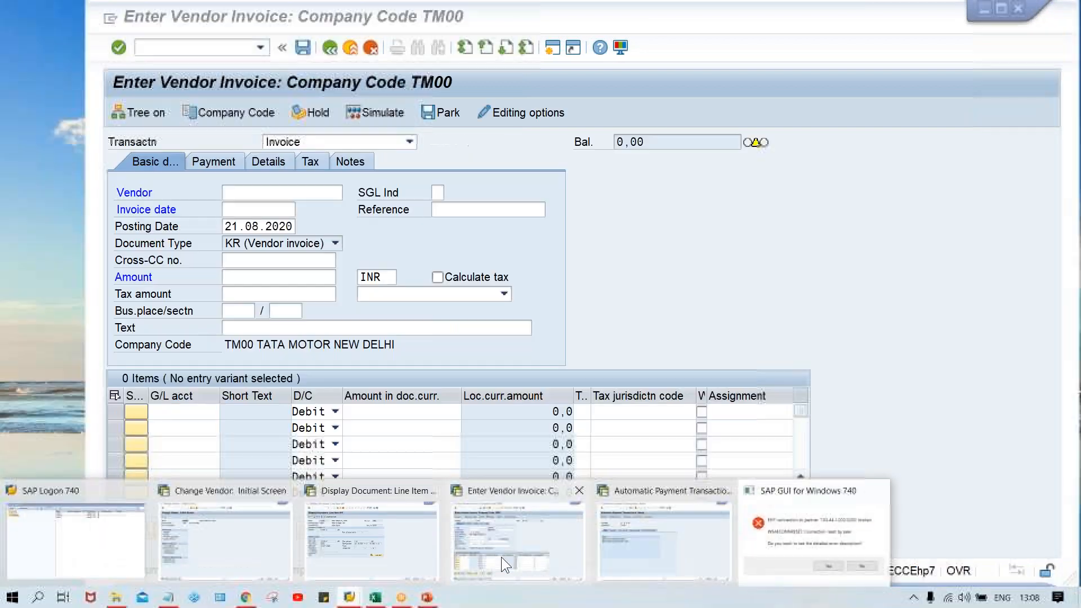
left_click(639, 538)
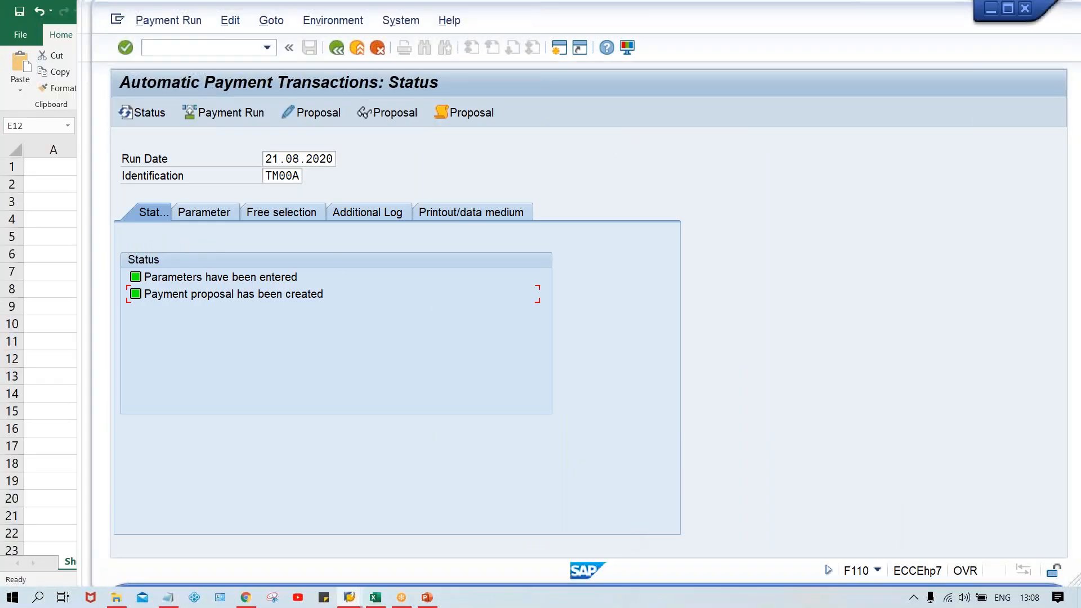
left_click(229, 22)
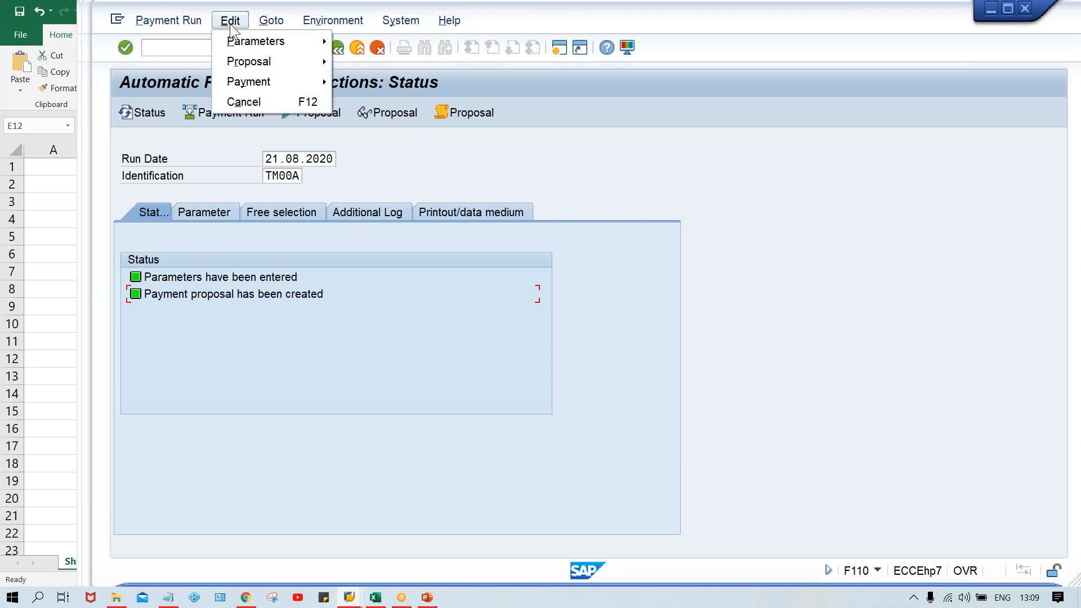
mouse_move(261, 64)
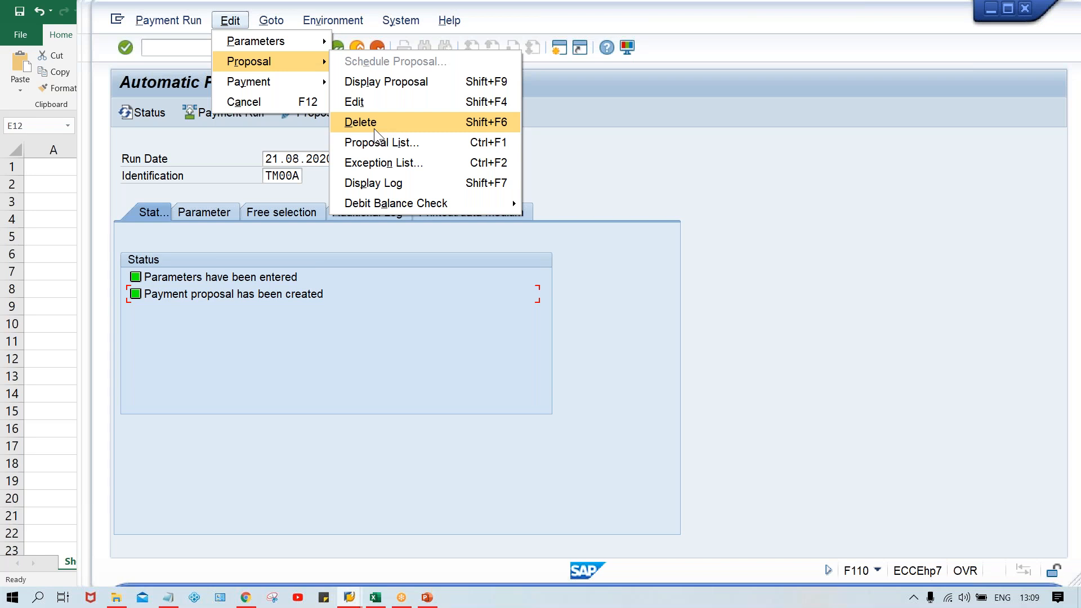
left_click(470, 267)
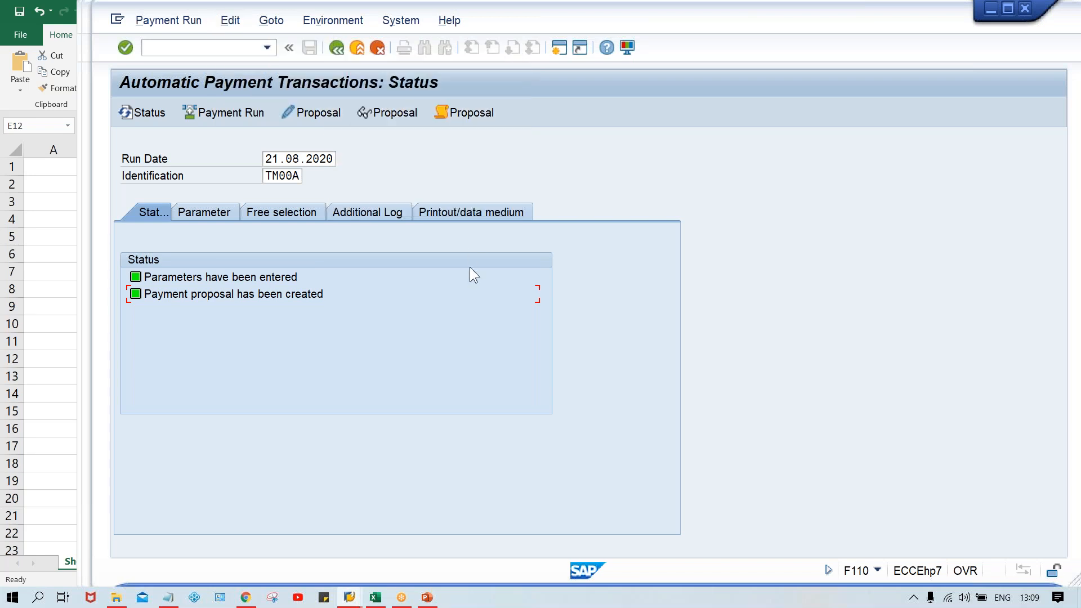
Step: Bring up the broken-connection error and dismiss it without viewing the detailed error description
left_click(348, 598)
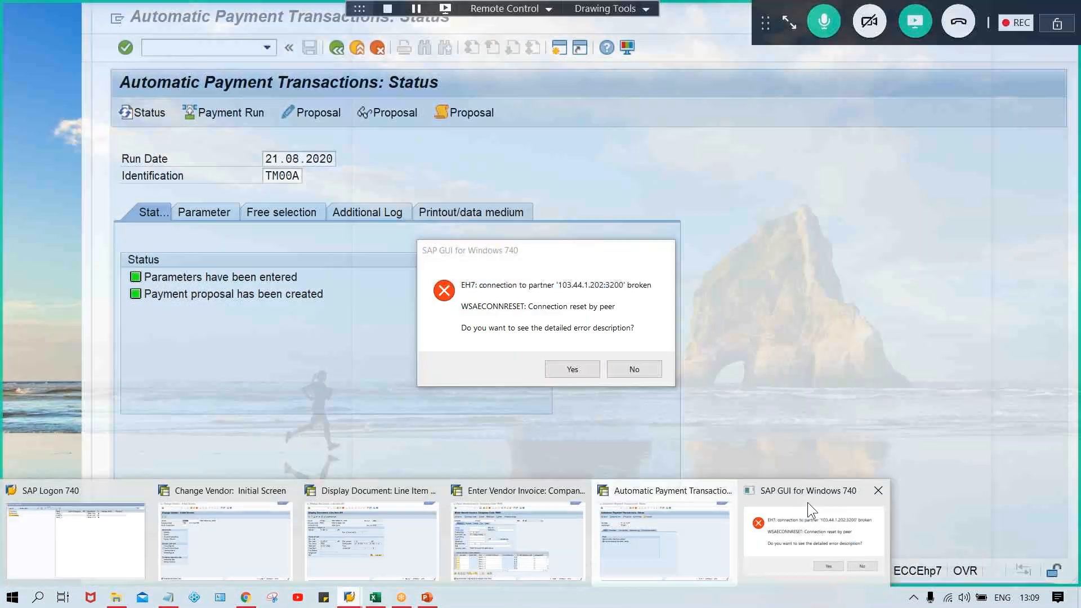
left_click(807, 502)
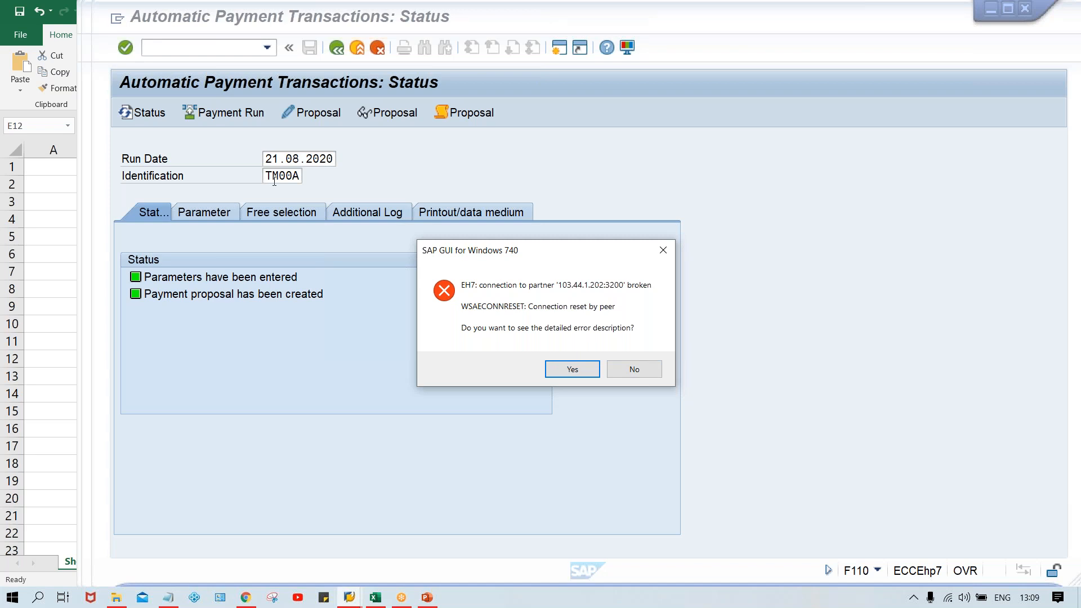
left_click(653, 370)
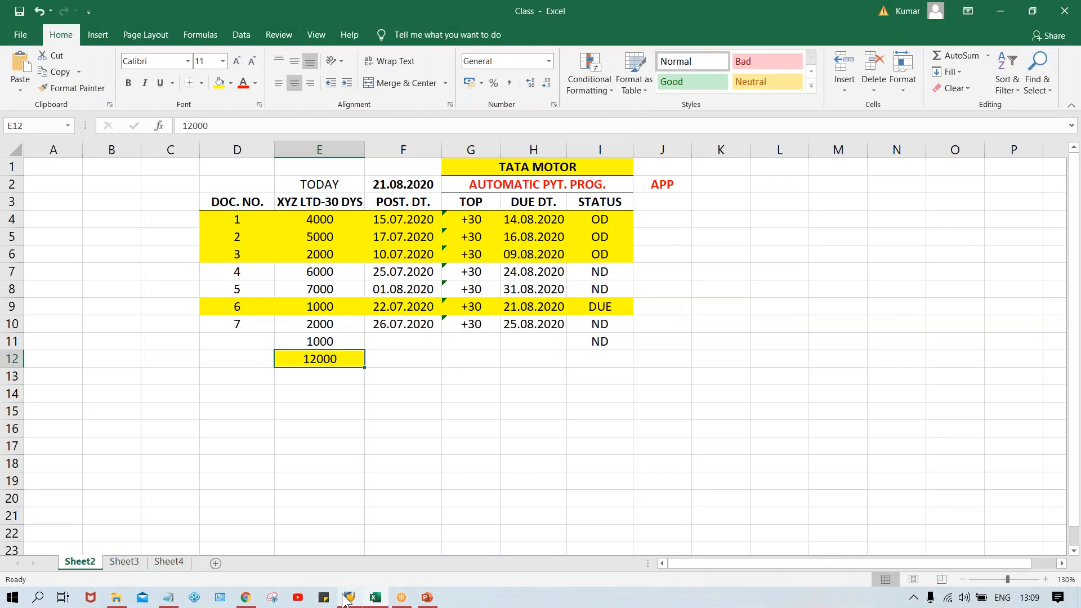
Step: Reopen the SAP_2 connection from SAP Logon and log on to client 800 with the user name and account password
left_click(348, 598)
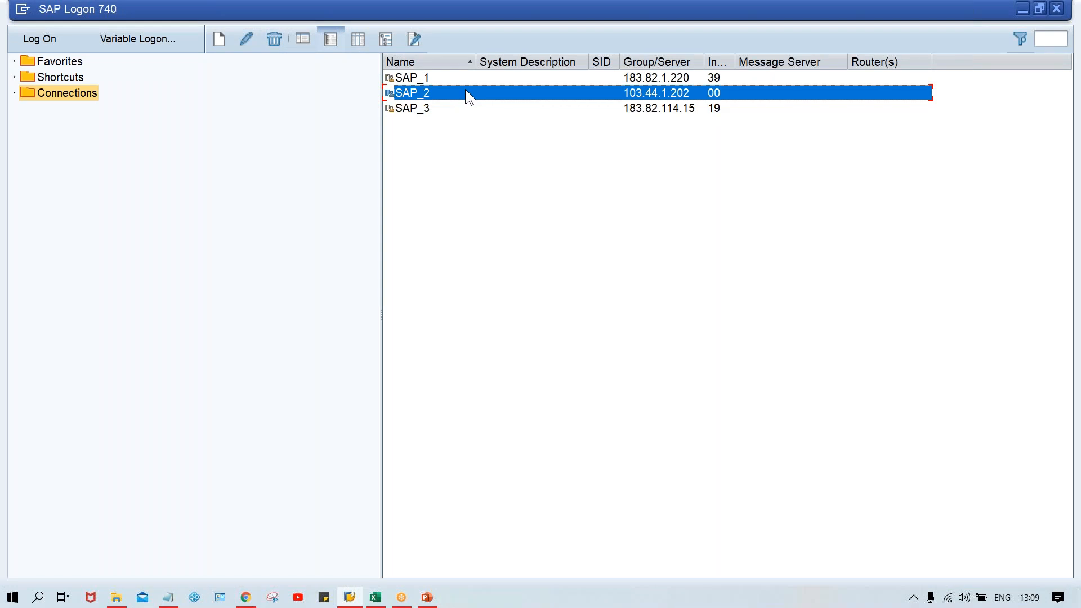
double_click(466, 90)
left_click_drag(297, 18, 374, 23)
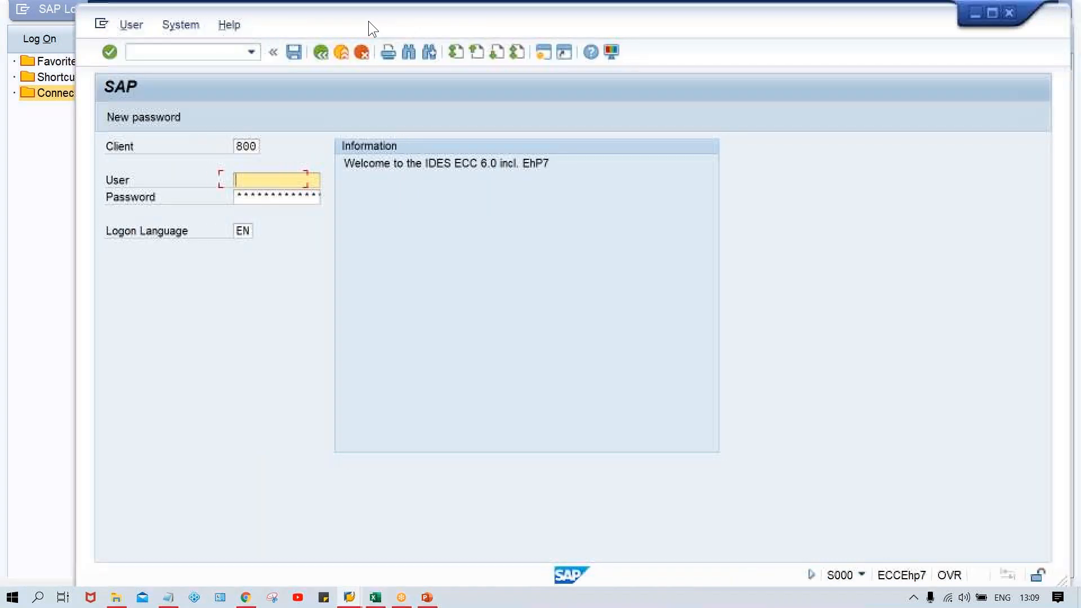
key("space")
key("Down")
key("Return")
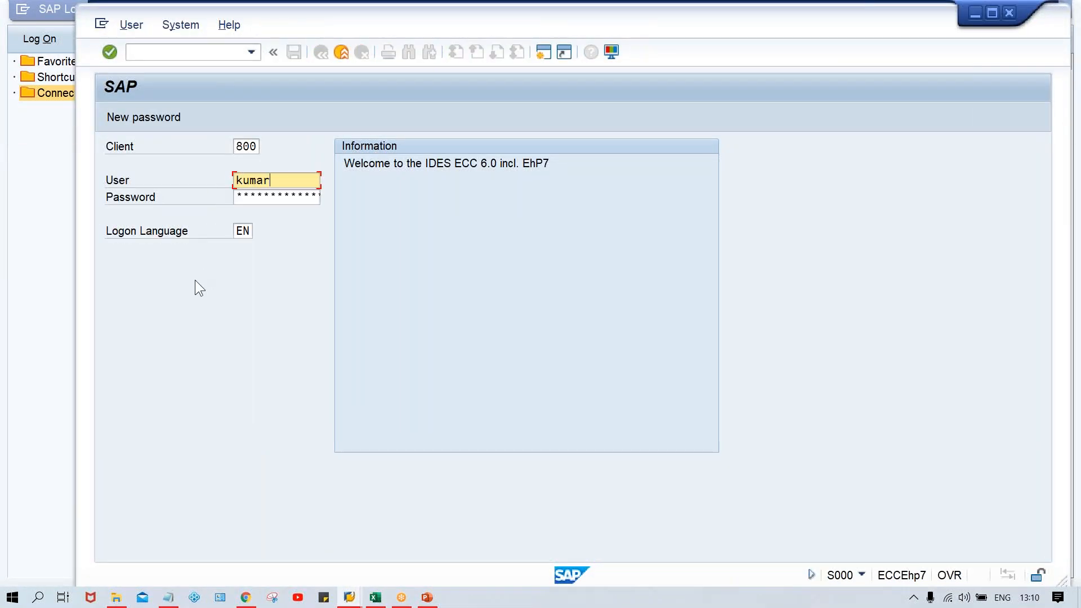
key("Tab")
key("Caps_Lock")
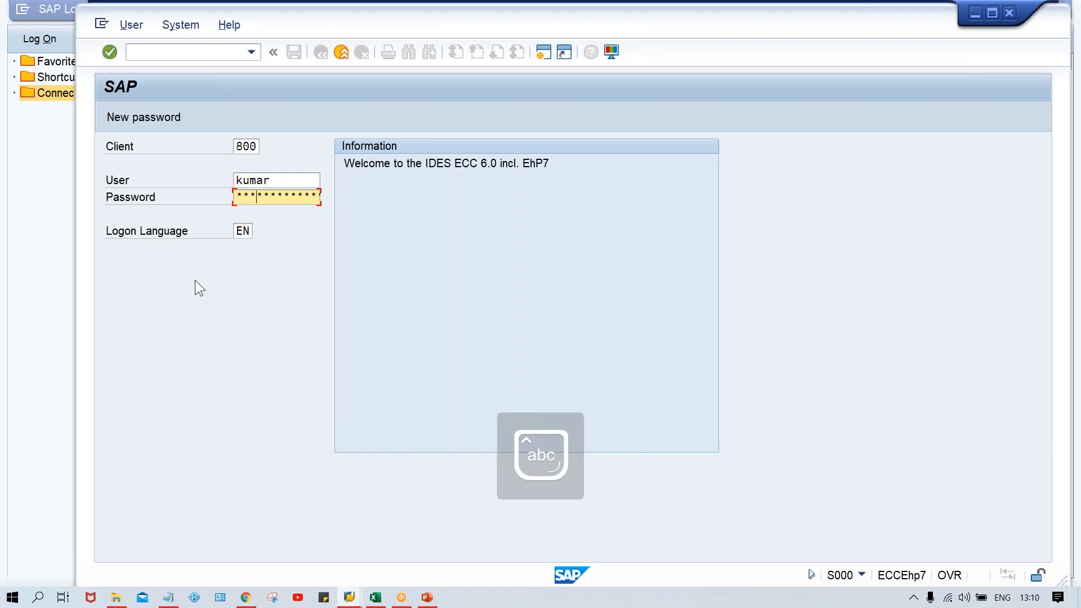
key("Return")
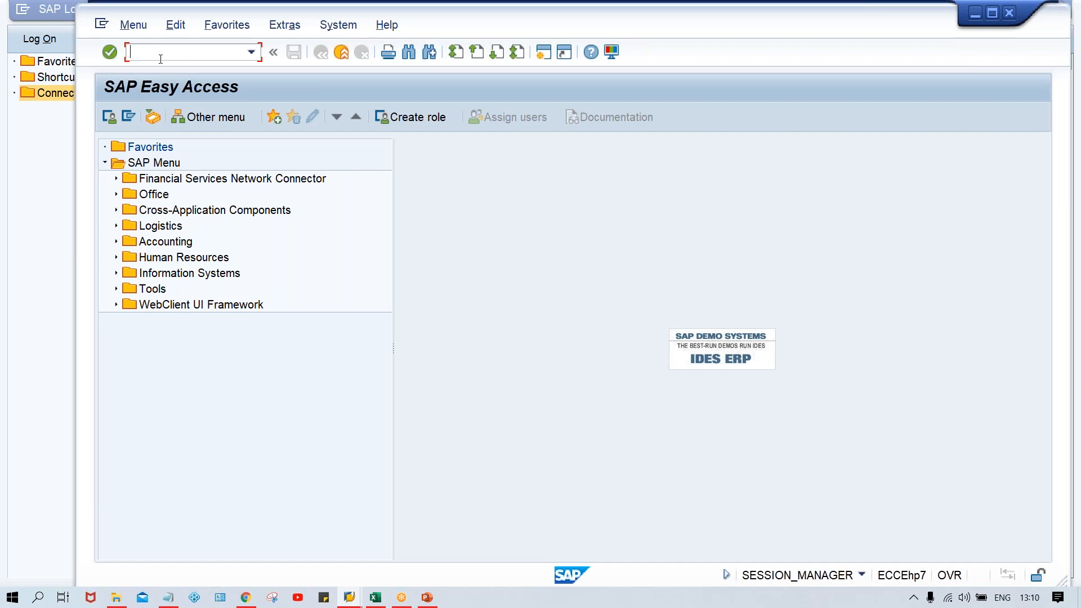
Step: Start the automatic payment transaction F110 from SAP Easy Access
key("Caps_Lock")
type("F110")
key("Return")
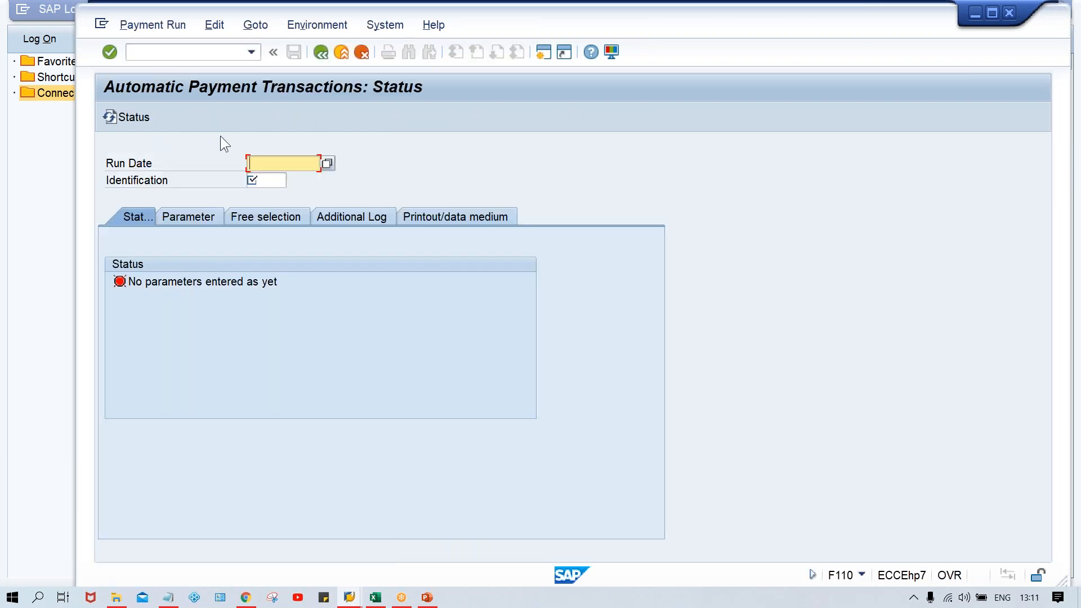
Step: Enter run date 21.08.2020 and load payment run TM00A from the list of existing runs
key("BackSpace")
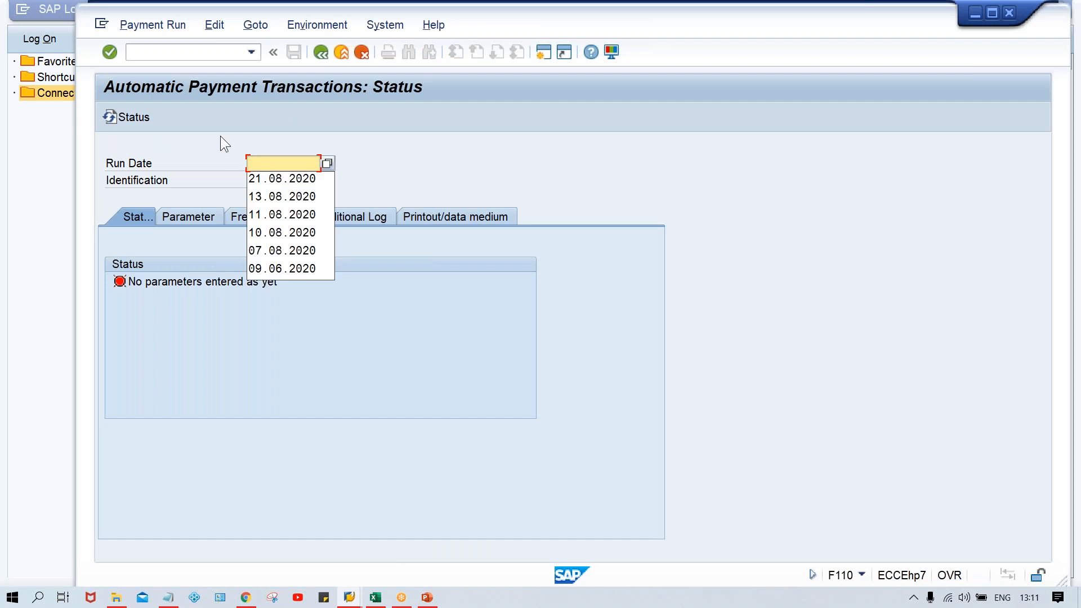
type("21")
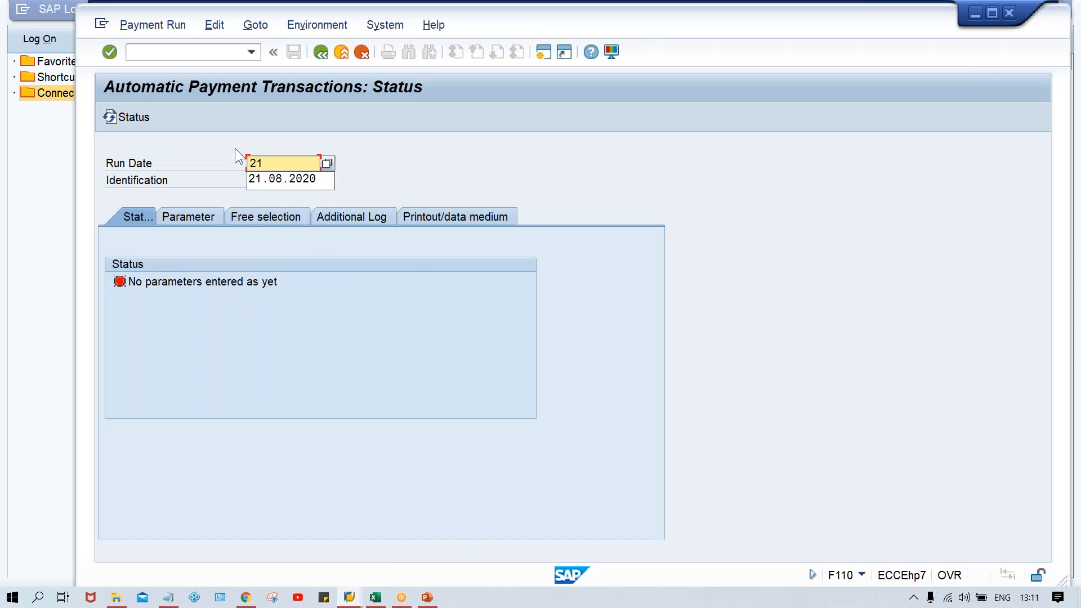
left_click(277, 178)
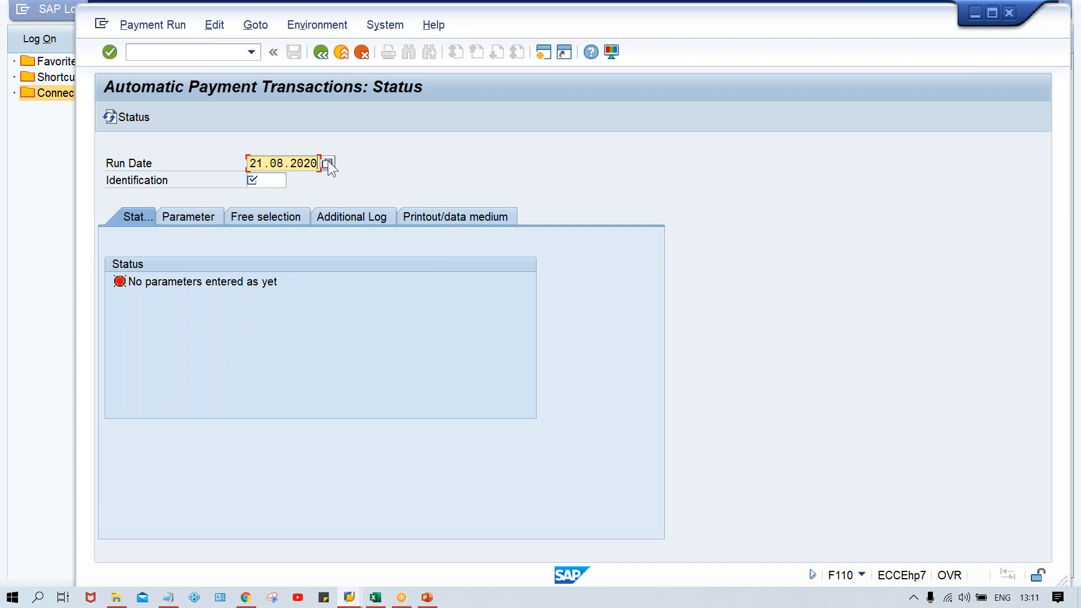
key("Return")
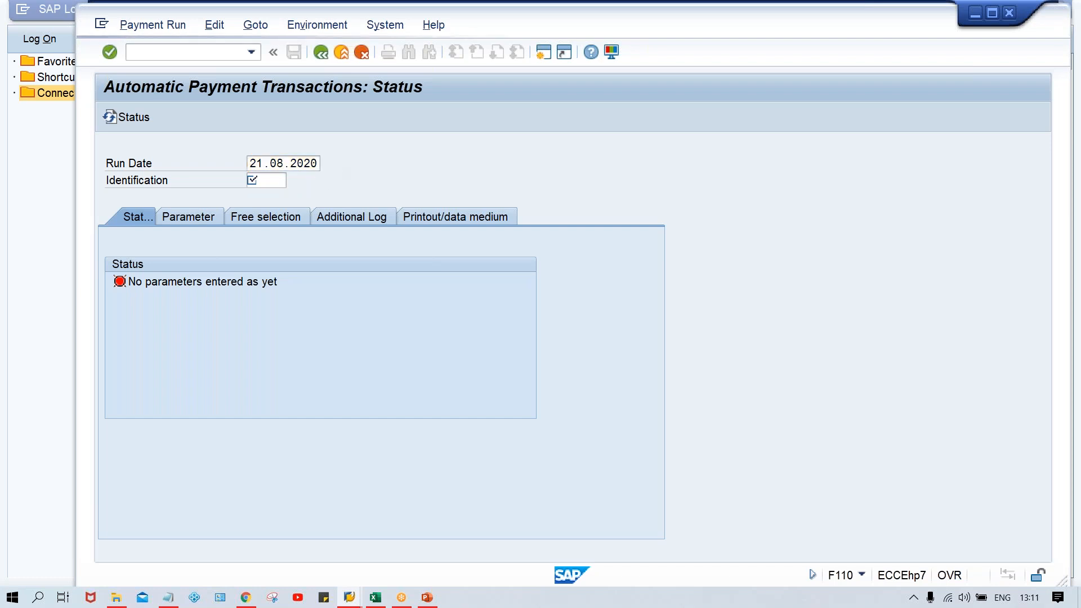
key("F4")
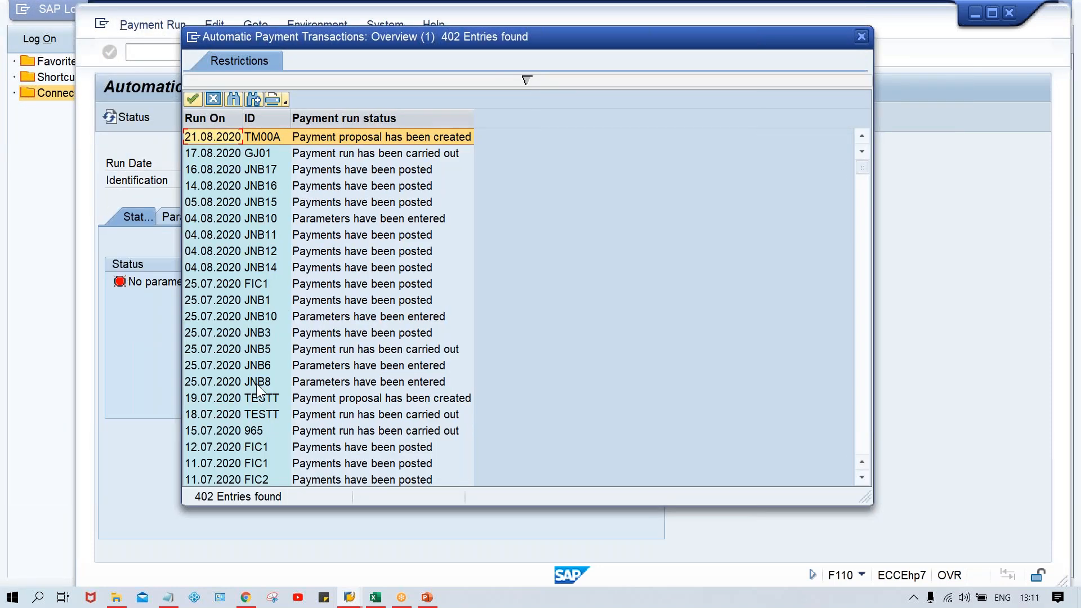
double_click(258, 136)
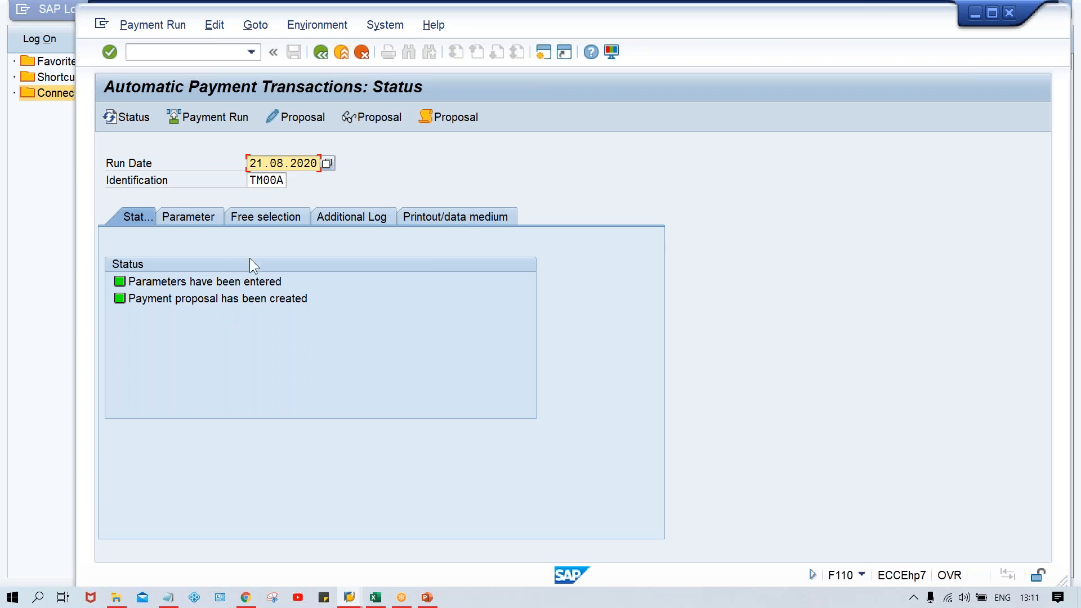
Step: Open a new SAP session and start the Change Vendor transaction XK02
left_click(542, 49)
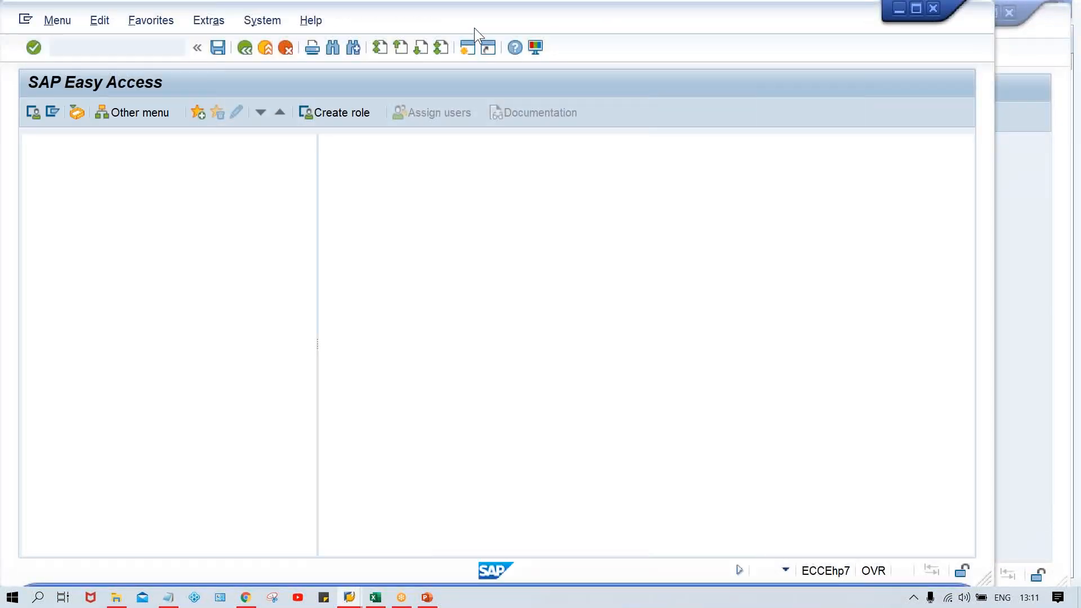
type("XK2")
key("BackSpace")
type("02")
key("Return")
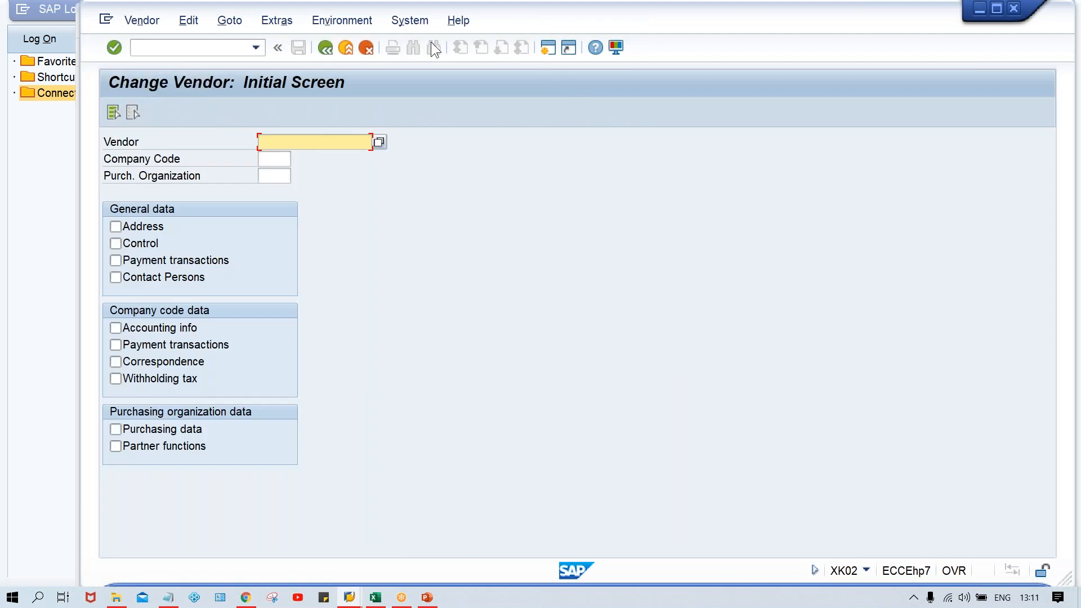
Step: Display the test vendor's company code payment transactions for TM00 to check the saved payment method
key("space")
key("Down")
key("Return")
key("Tab")
key("Tab")
key("shift+Tab")
type("C")
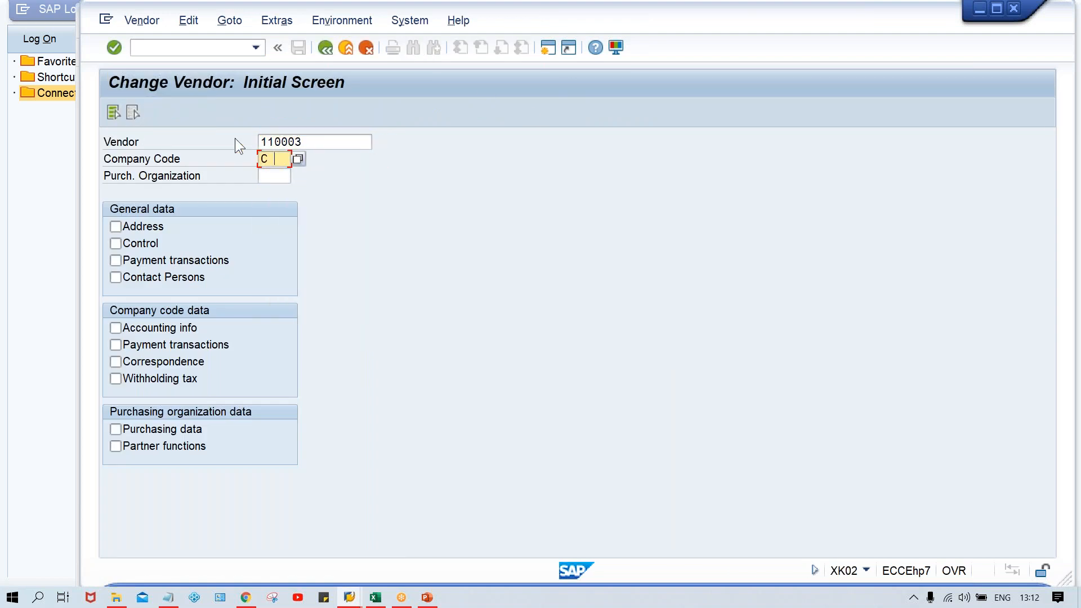
key("BackSpace")
key("Down")
key("Return")
left_click(183, 347)
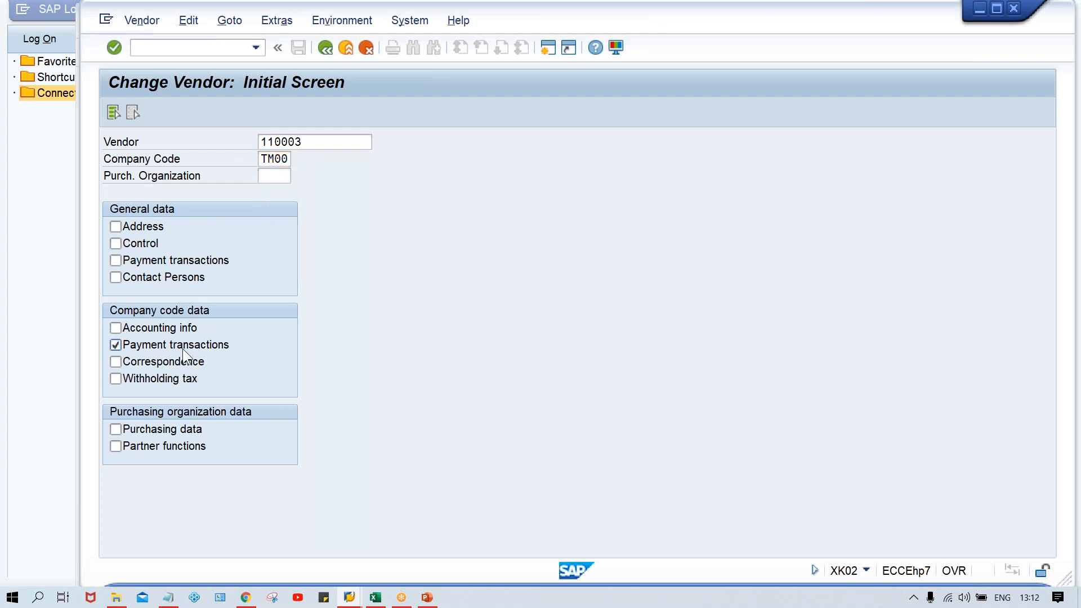
key("Return")
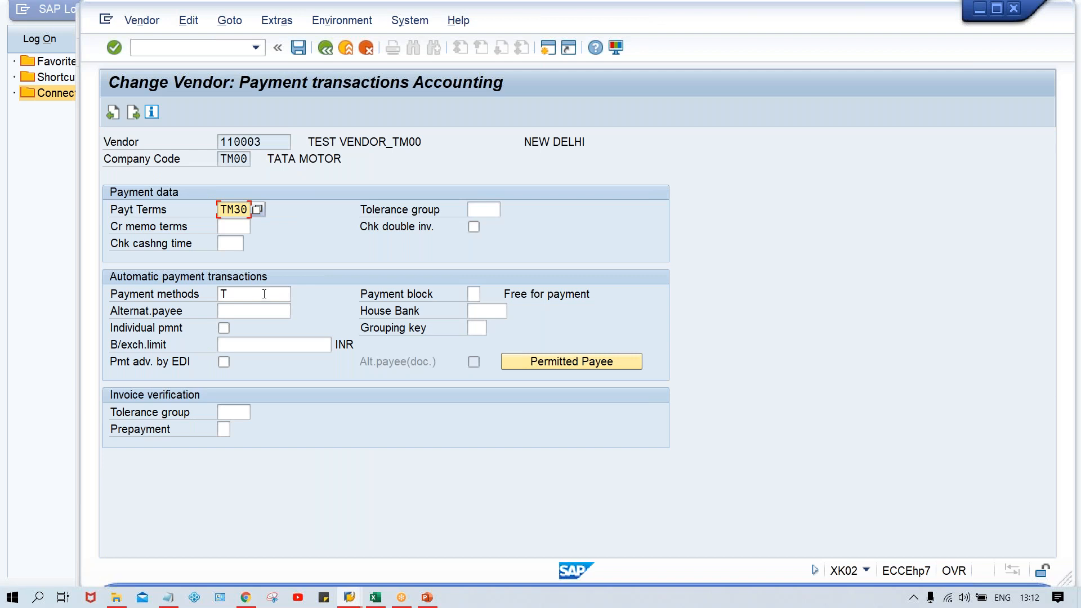
Step: Return to the F110 session and delete the existing payment proposal of run TM00A
key("alt+Tab")
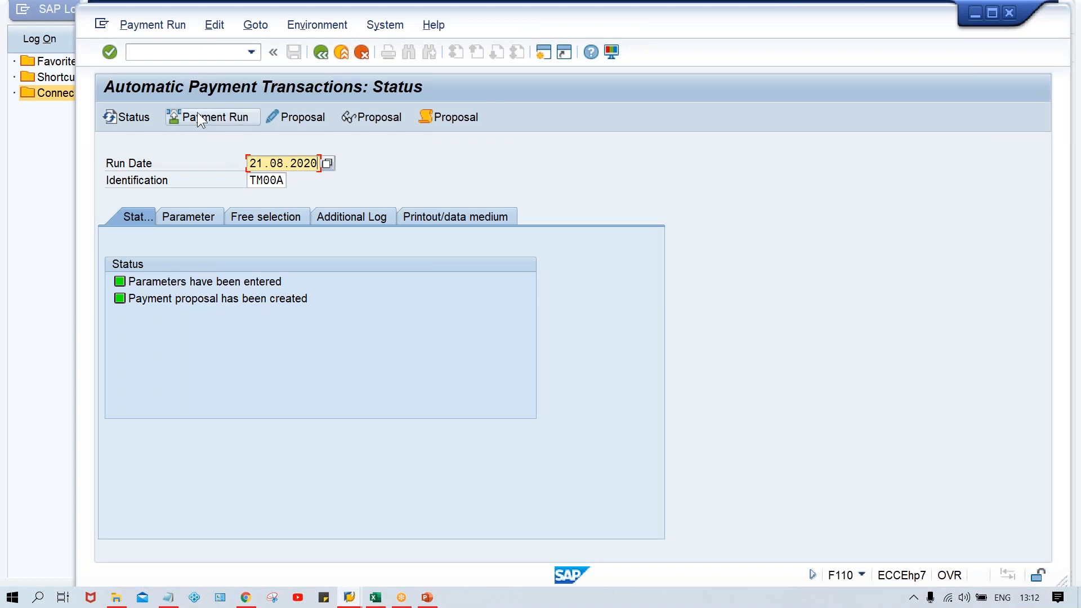
left_click(215, 25)
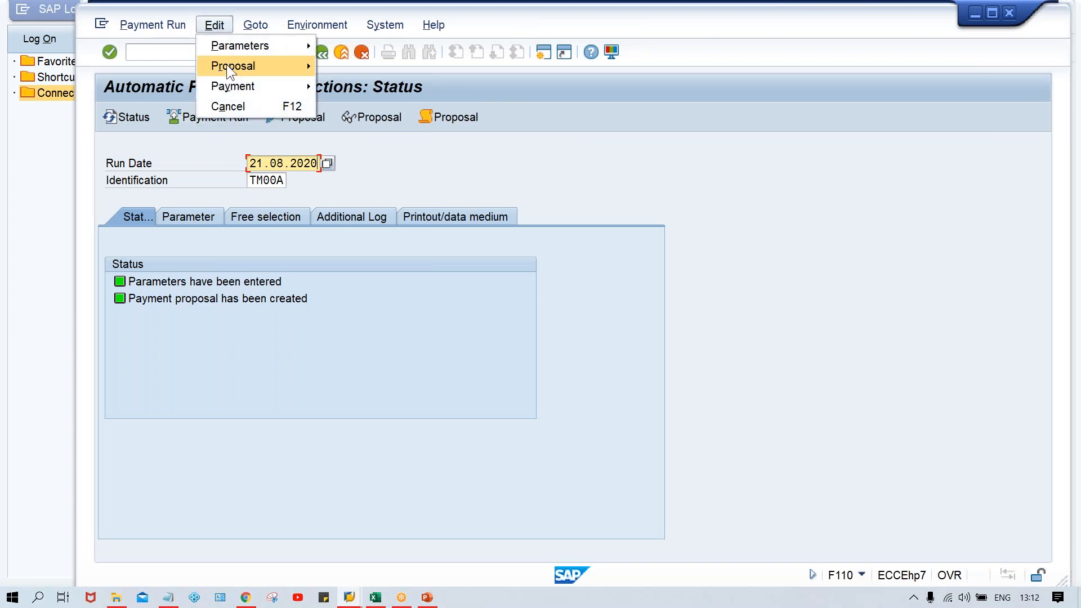
mouse_move(227, 64)
left_click(356, 128)
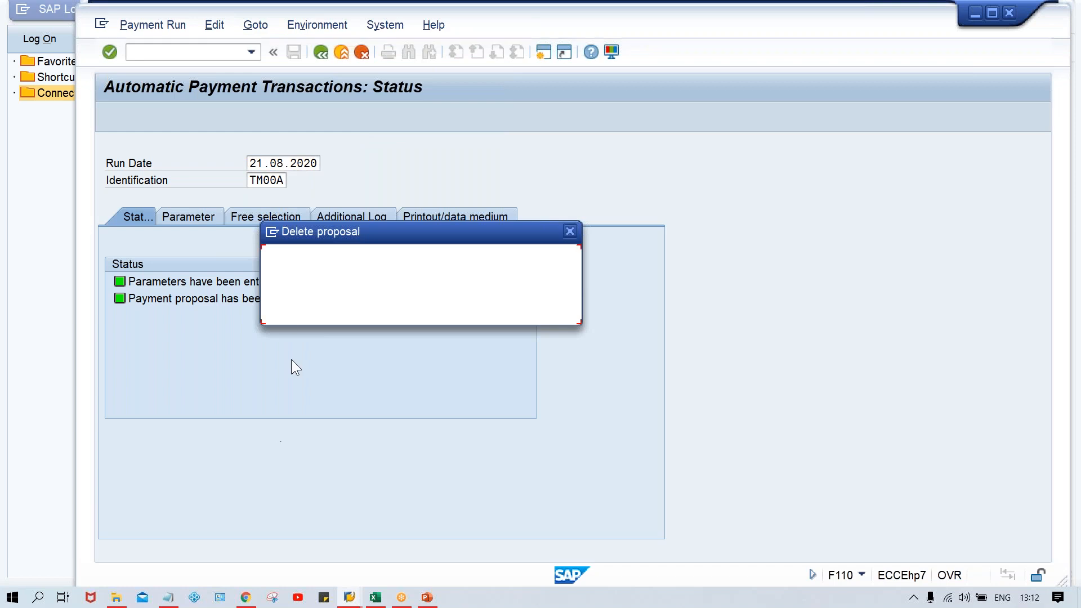
left_click(344, 310)
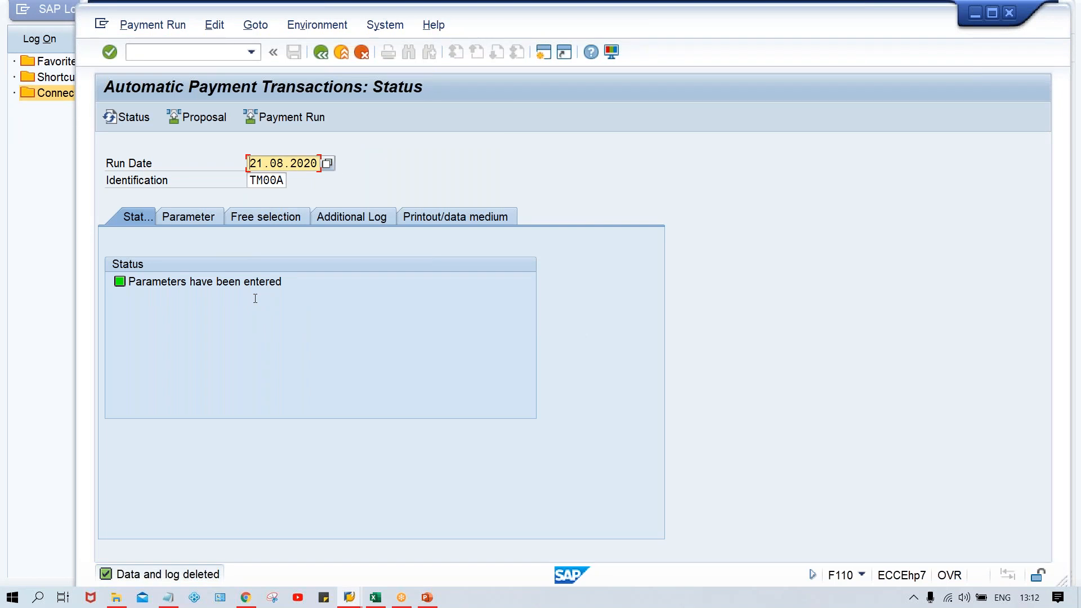
Step: Schedule a new payment proposal for run TM00A to start immediately and refresh its status
left_click(190, 116)
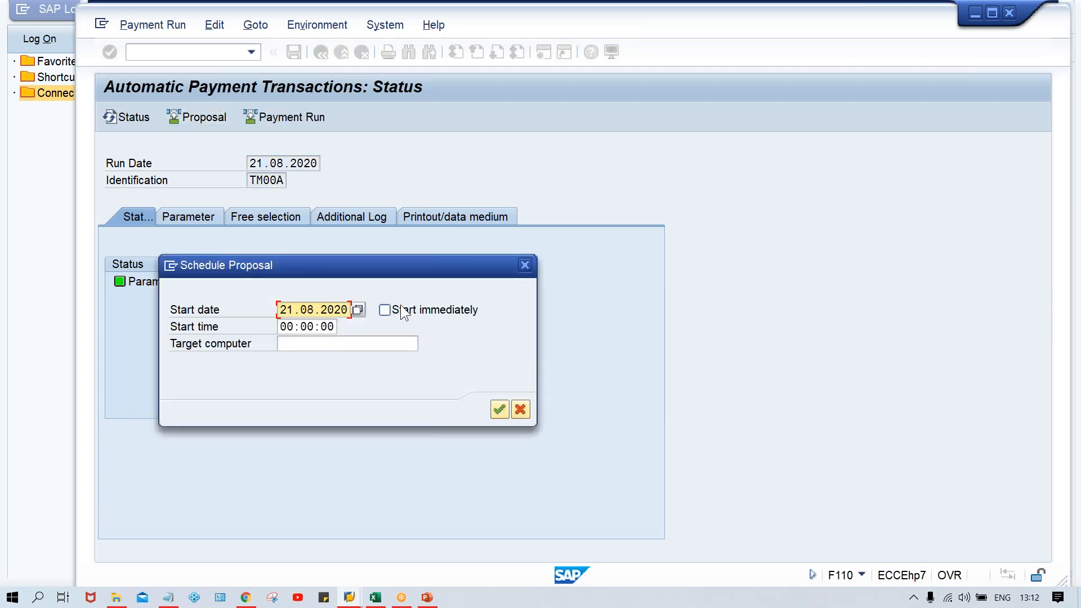
left_click(401, 309)
key("Return")
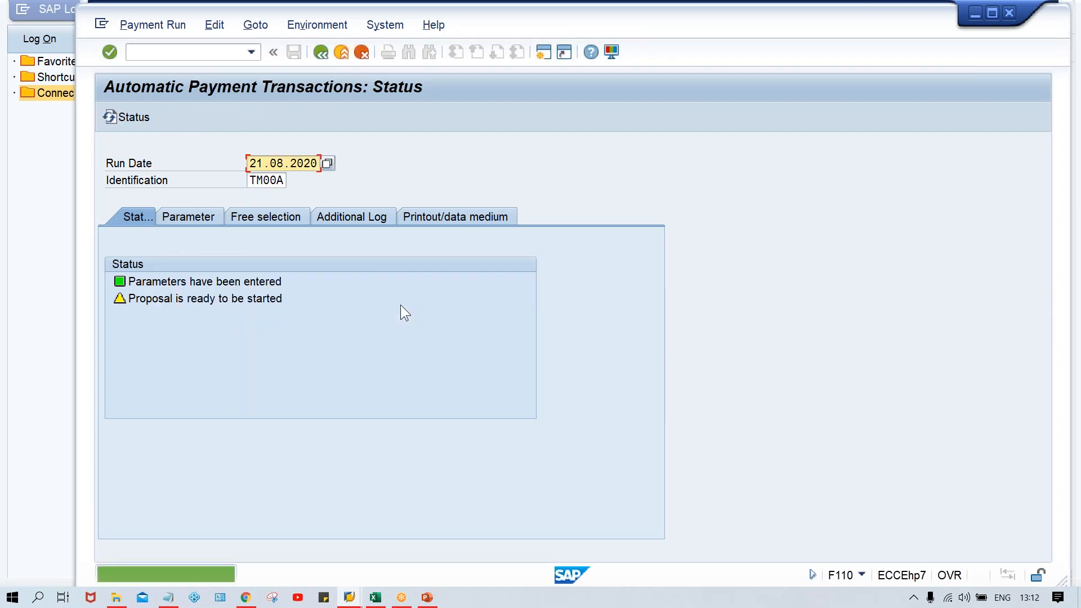
key("Return")
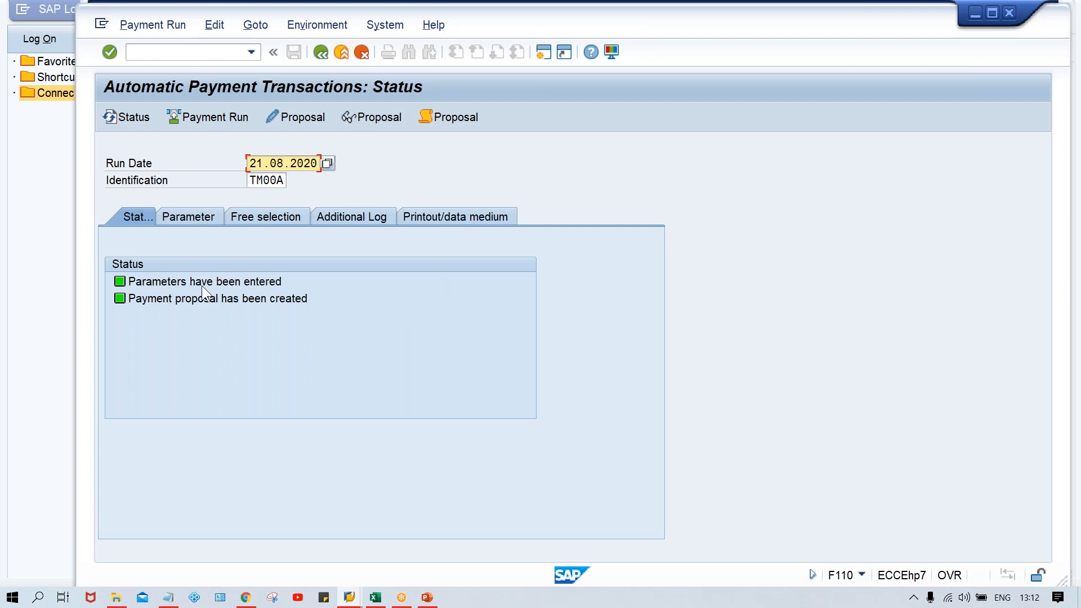
Step: Examine the proposal's job log through to its posting documents, then go back to the run status
left_click(450, 121)
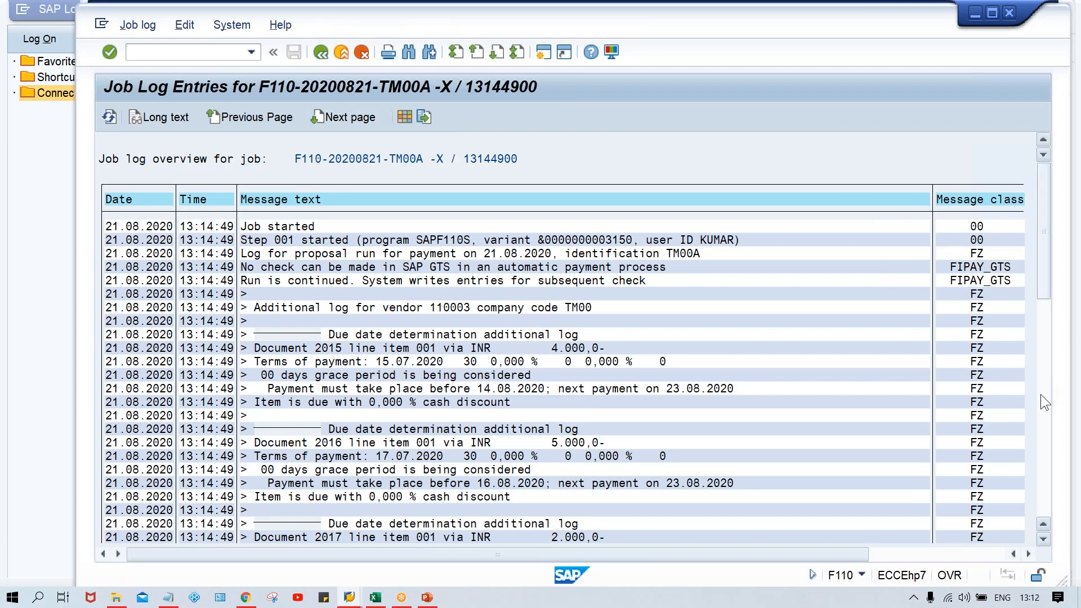
left_click(1041, 394)
left_click(1047, 480)
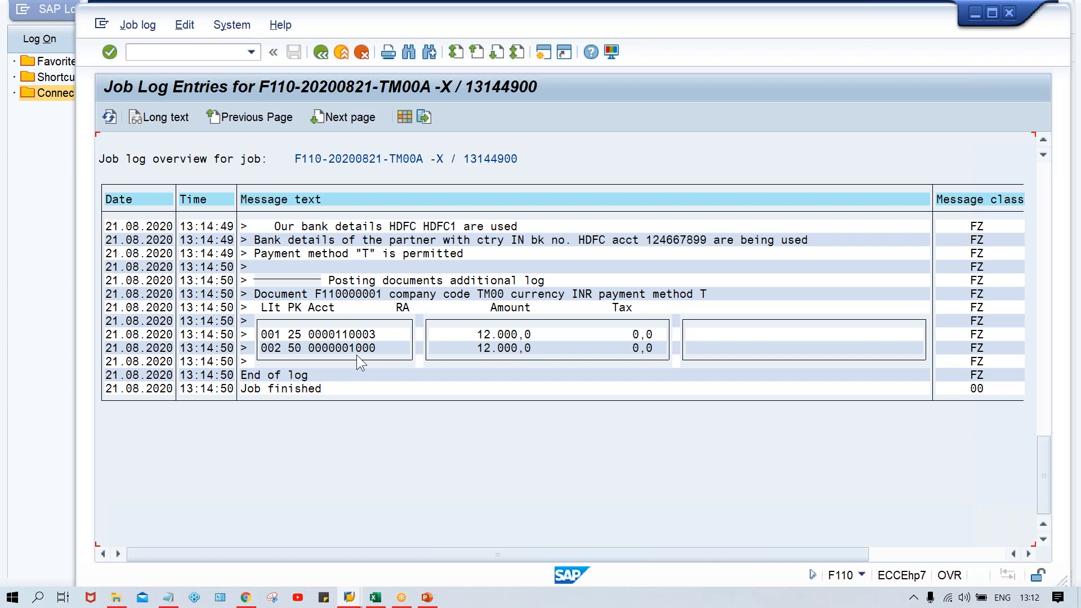
left_click(482, 334)
left_click(321, 52)
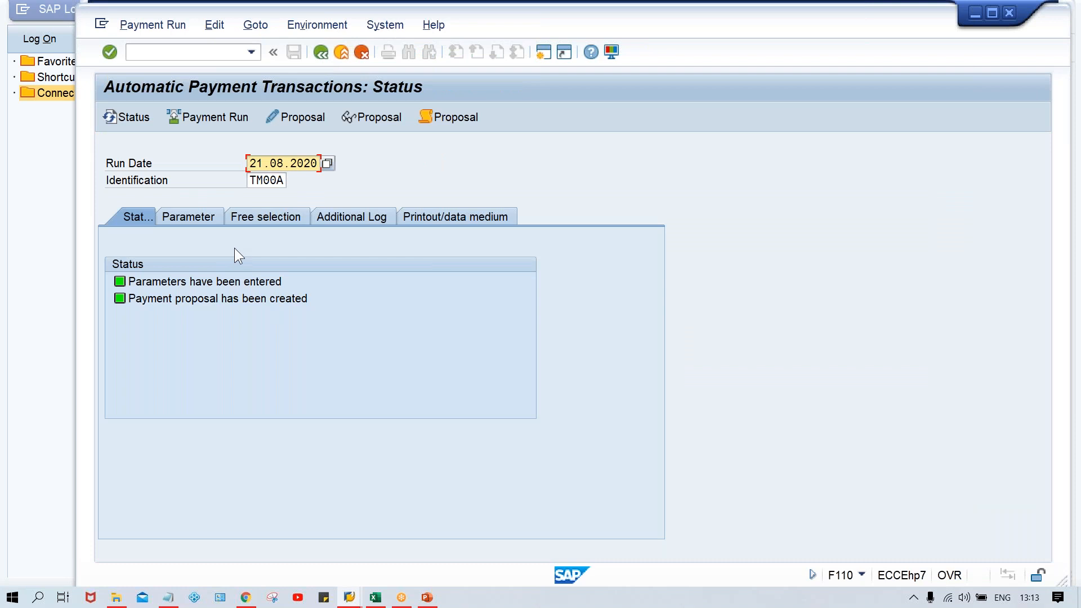
Step: Schedule the payment run for TM00A and check its payment run log
left_click(228, 117)
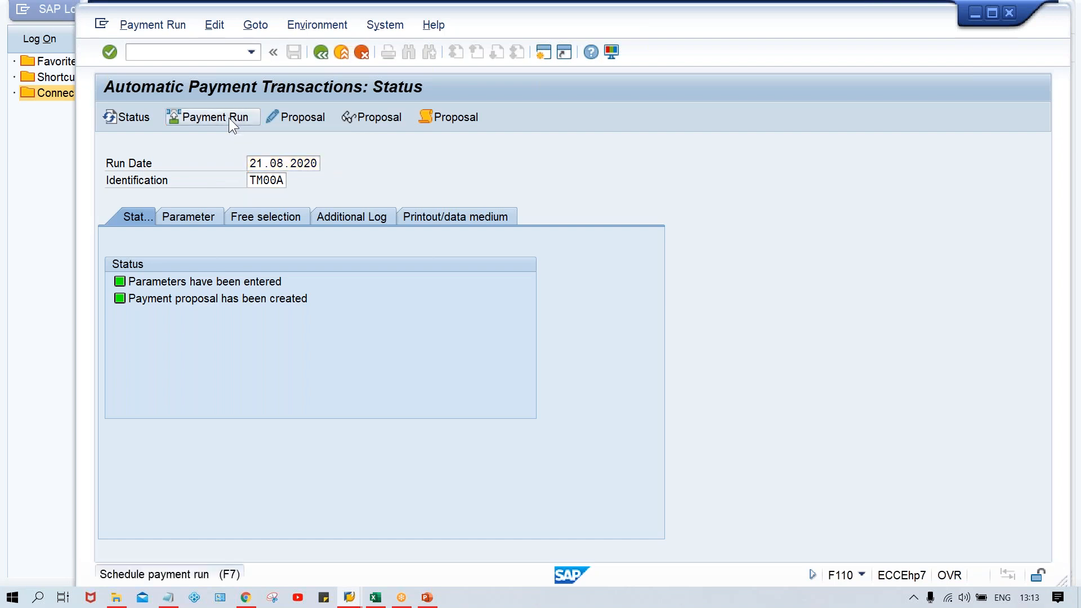
left_click(499, 408)
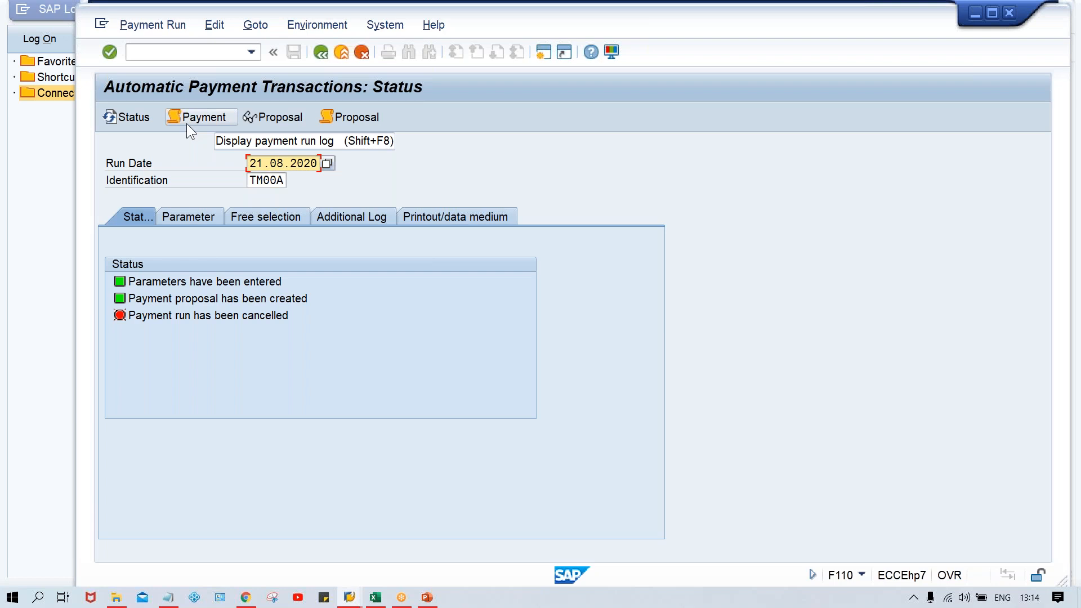
left_click(184, 115)
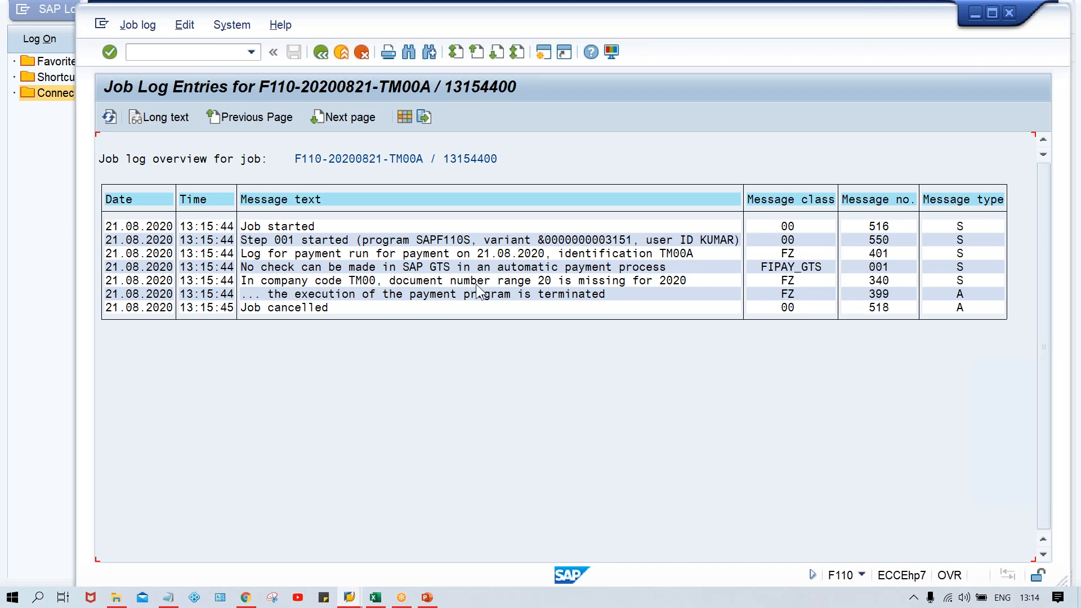
left_click(321, 53)
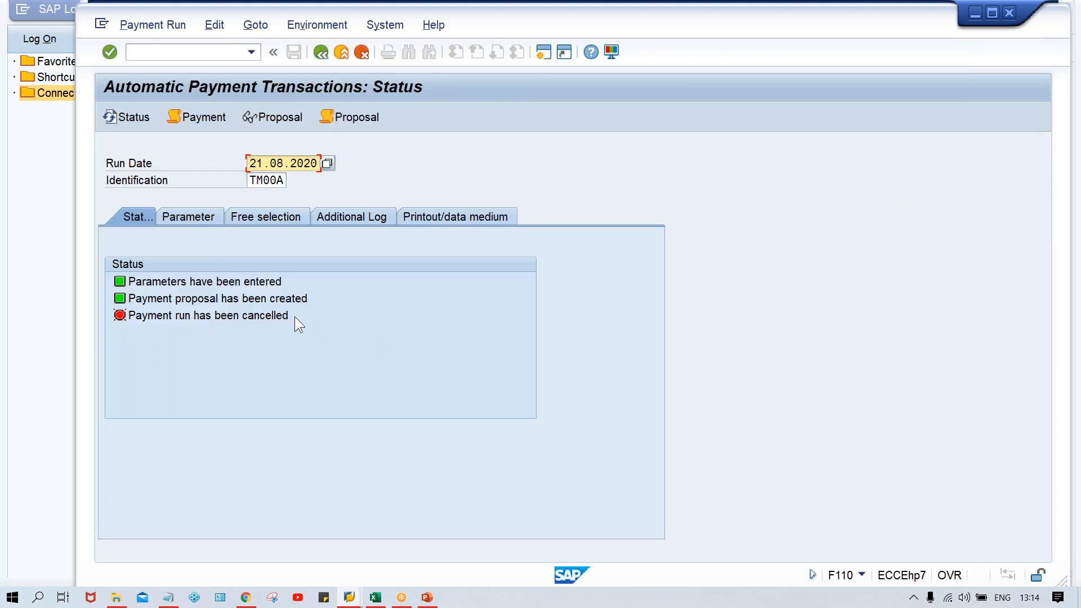
left_click(262, 319)
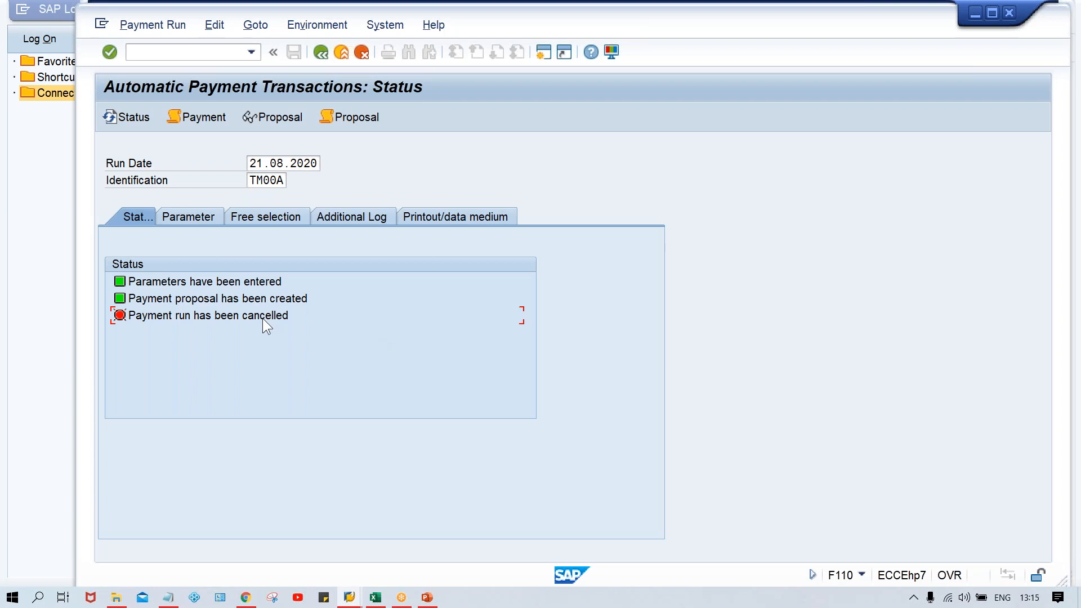
Step: Open a new session with transaction FBN1 and open company code TM00's document number intervals for editing
left_click(541, 55)
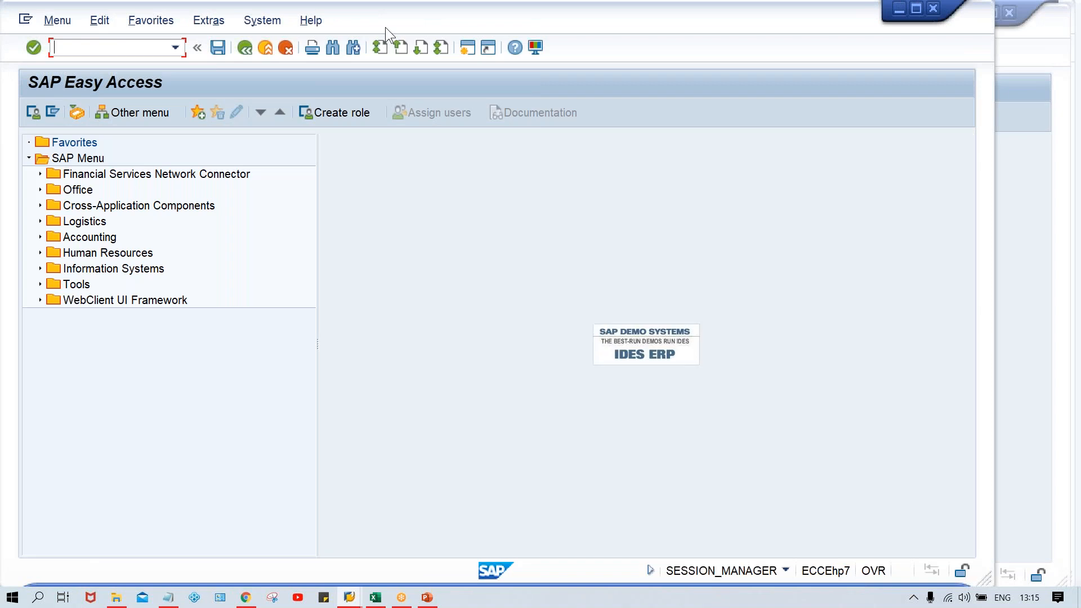
left_click_drag(385, 27, 470, 25)
type("FBN1")
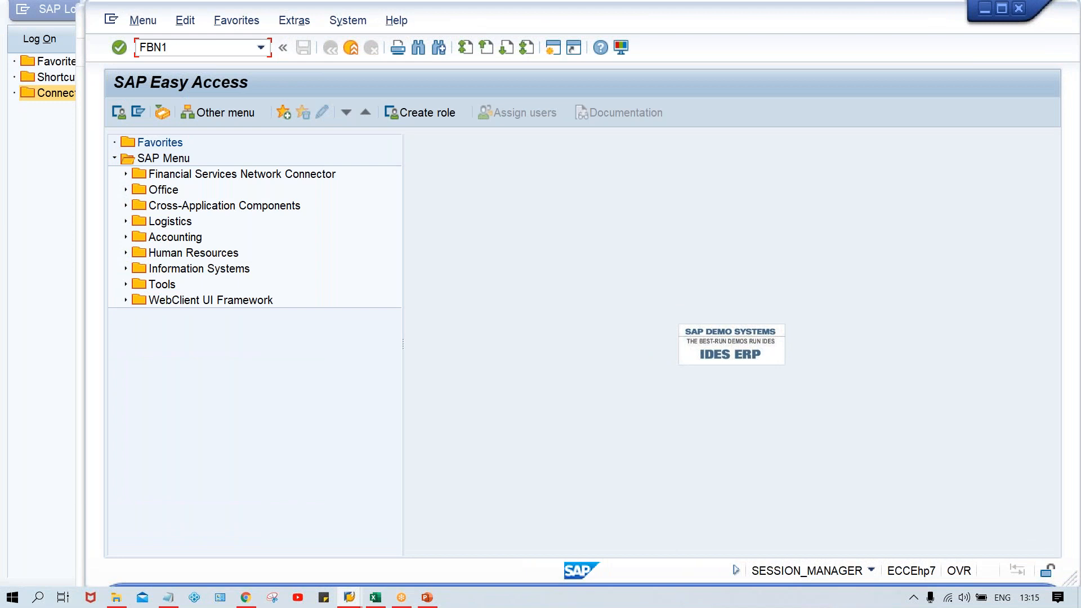
key("Return")
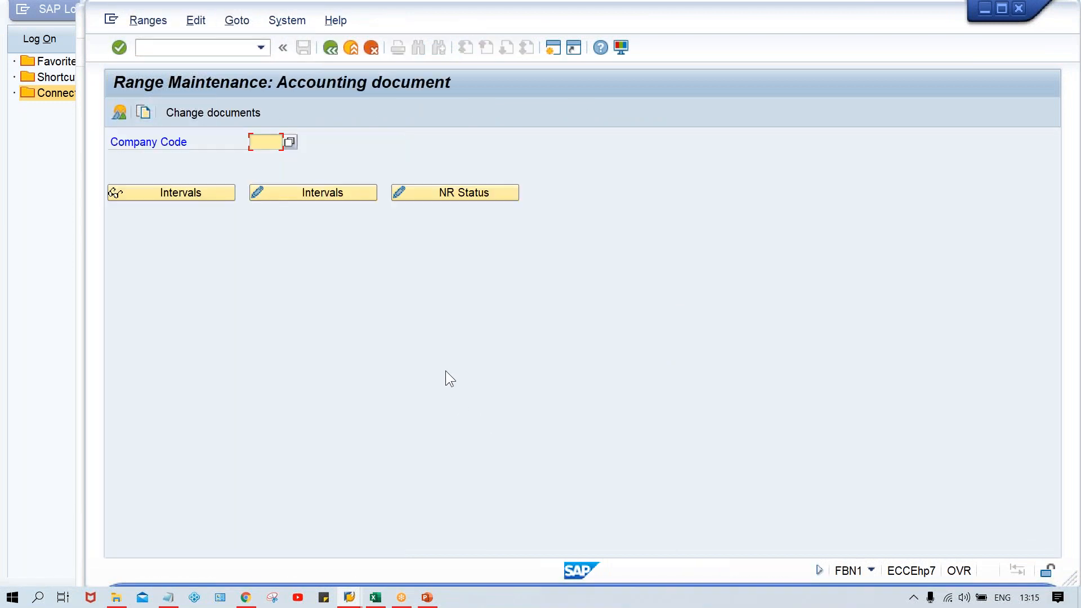
type("TM00")
left_click(306, 192)
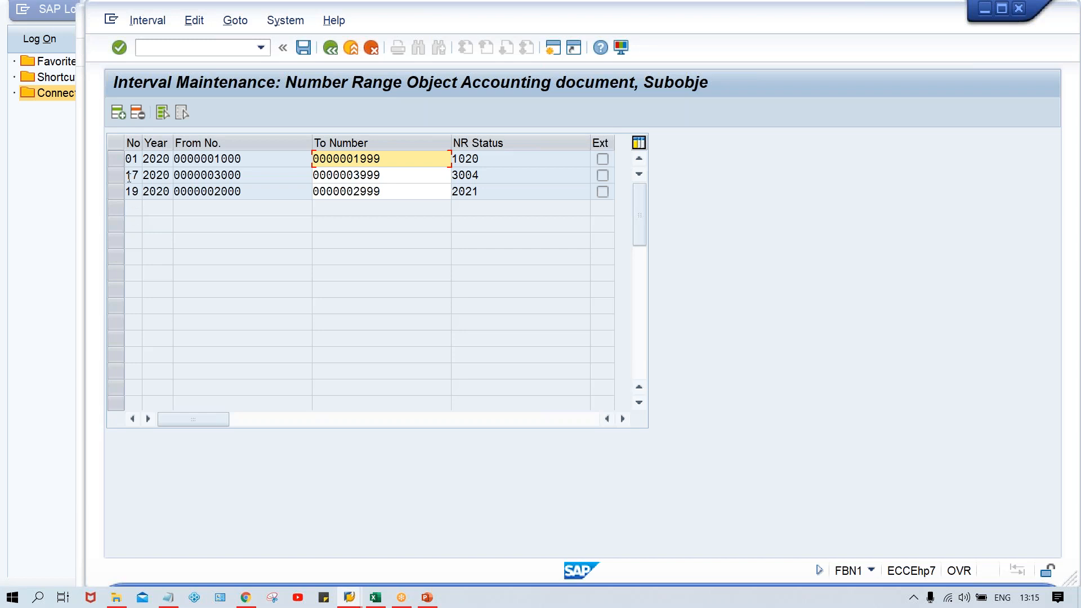
left_click(115, 158)
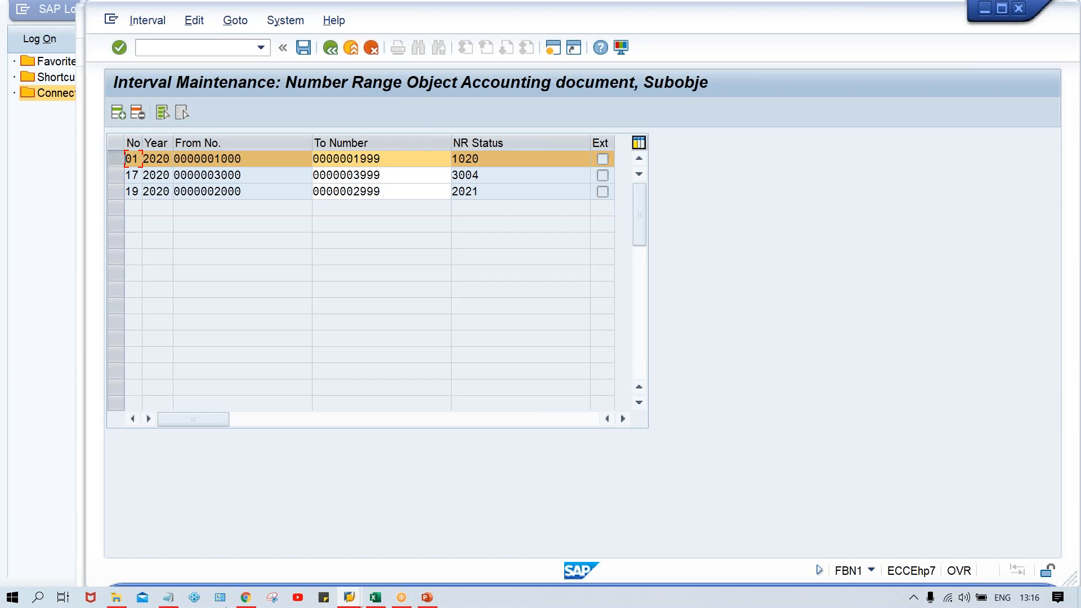
mouse_move(349, 603)
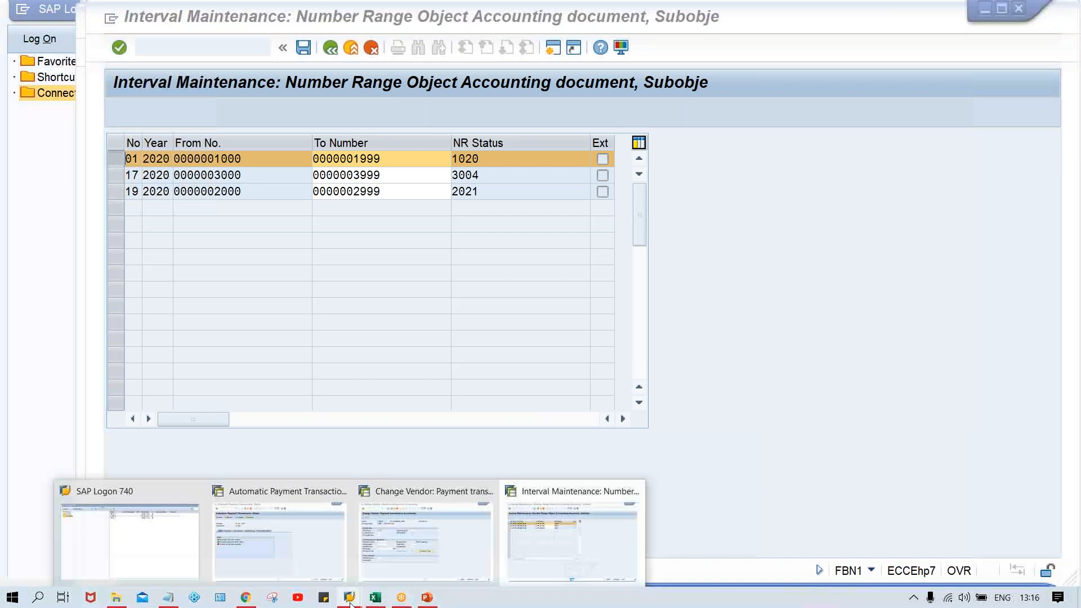
left_click(322, 552)
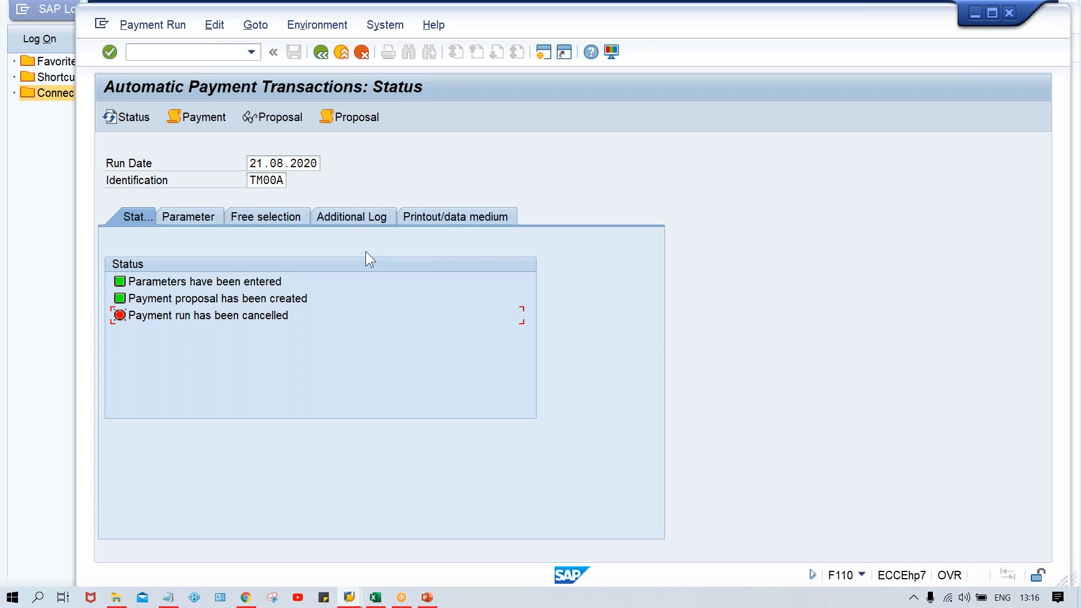
mouse_move(356, 603)
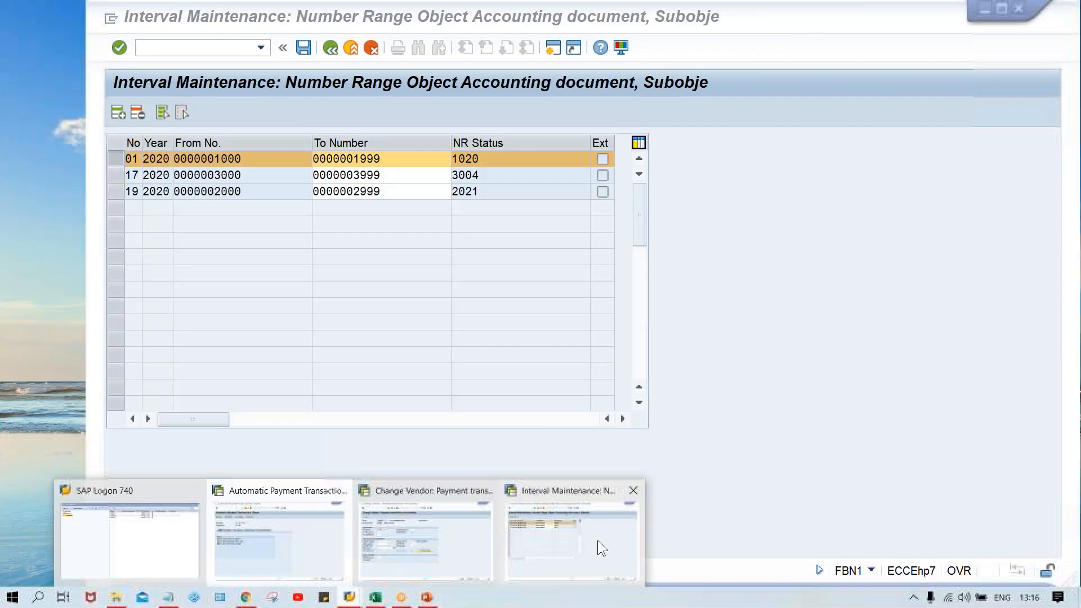
left_click(598, 543)
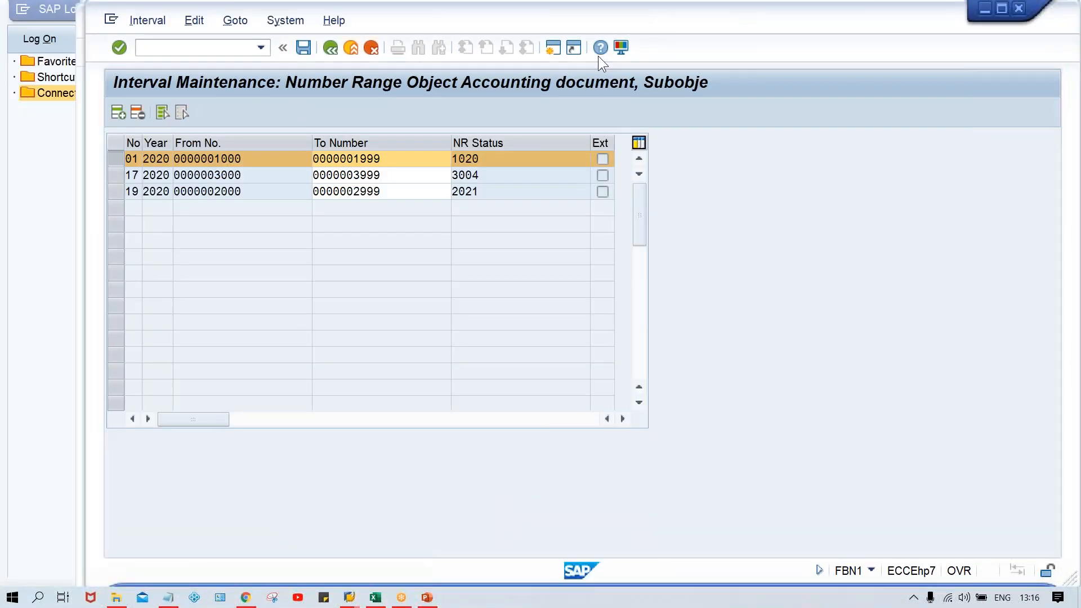
Step: Open another SAP session and start the payment program customizing transaction FBZP
left_click(554, 46)
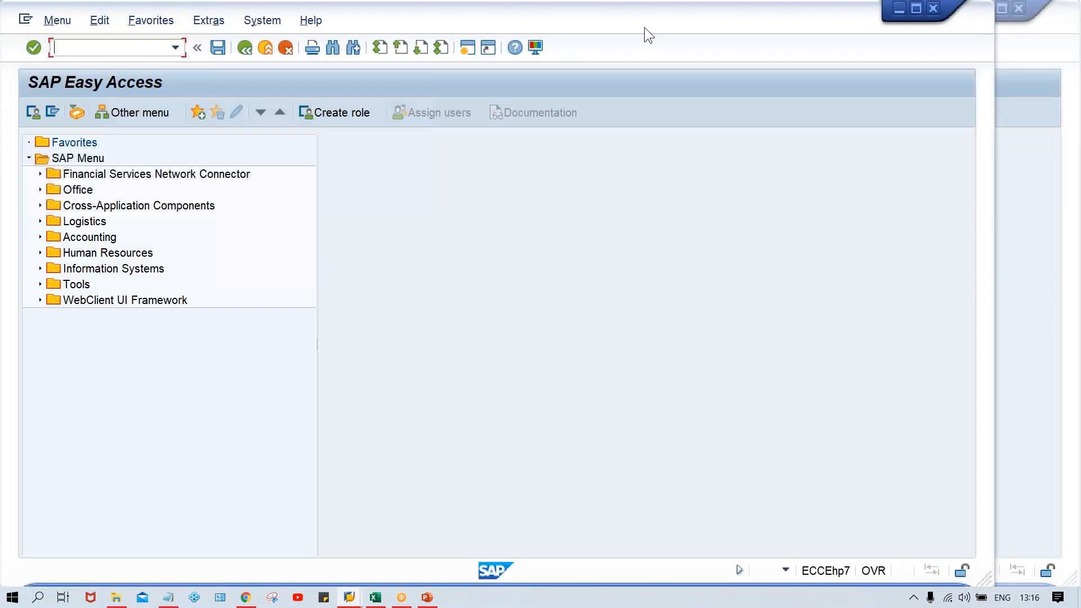
left_click_drag(651, 27, 732, 27)
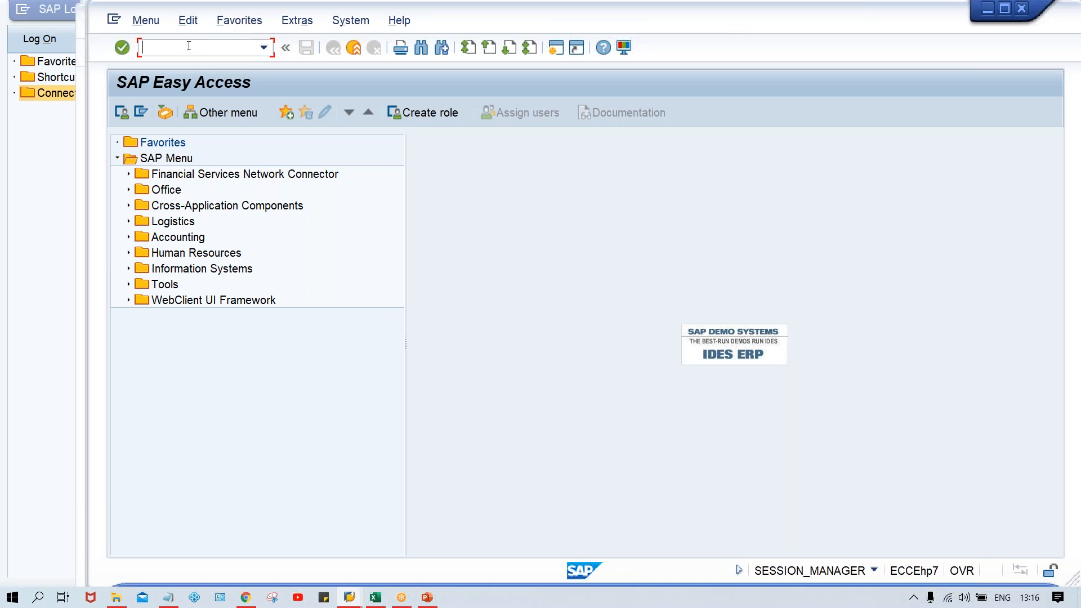
type("FBZP")
key("Return")
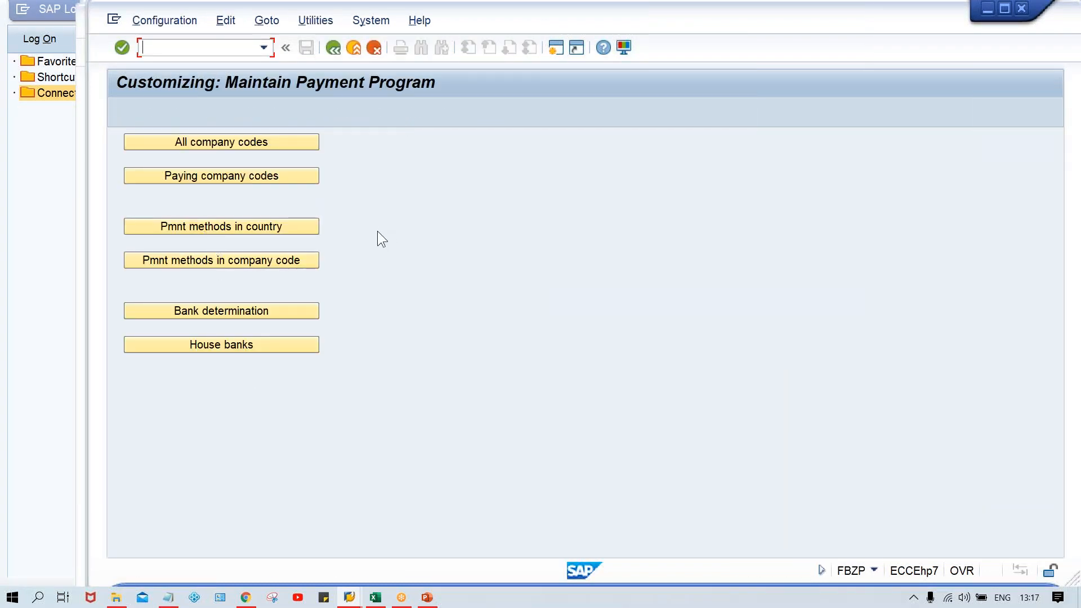
Step: Open the country payment method T (Bank Transfer) for India and check its document type for payment
left_click(232, 232)
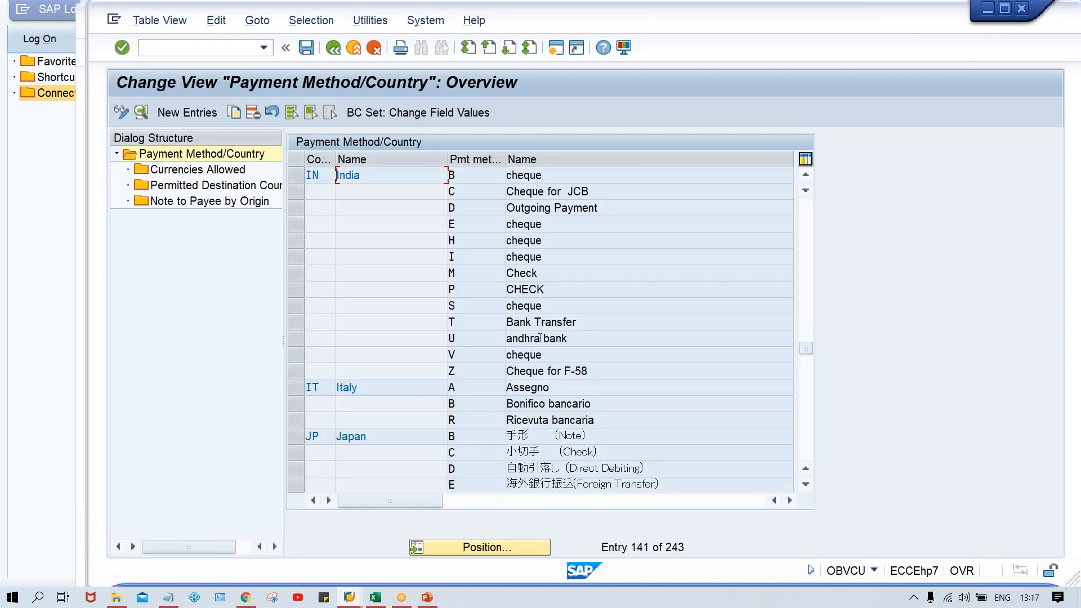
left_click(302, 319)
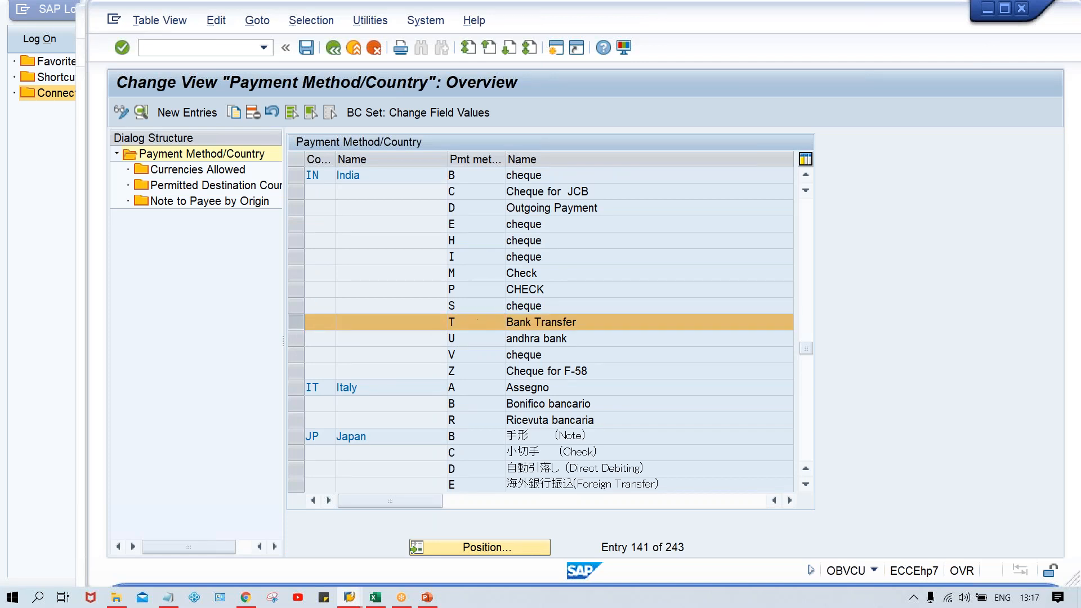
double_click(479, 323)
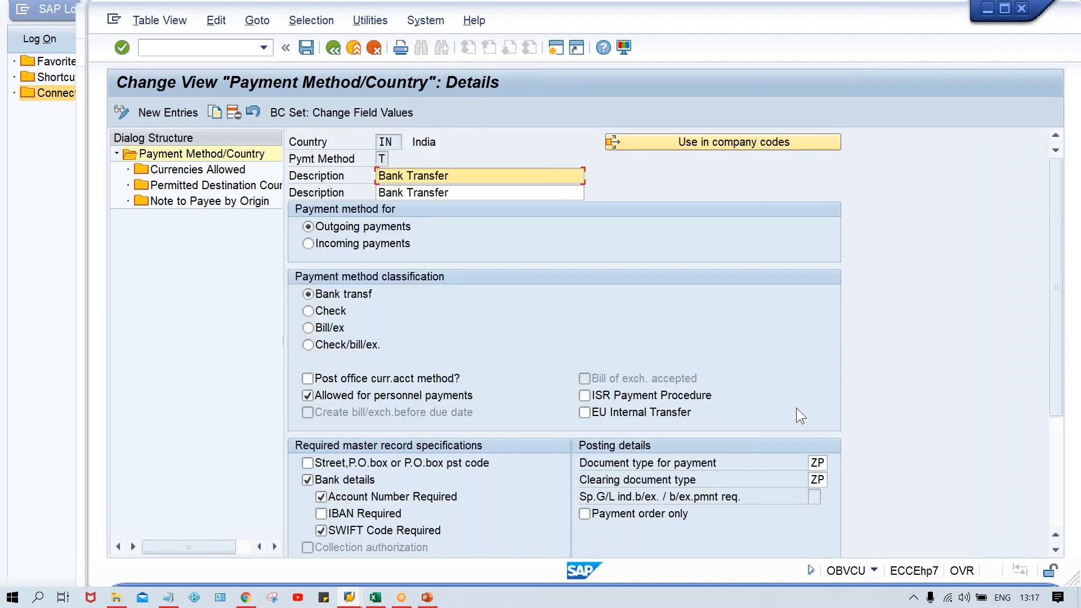
left_click(814, 461)
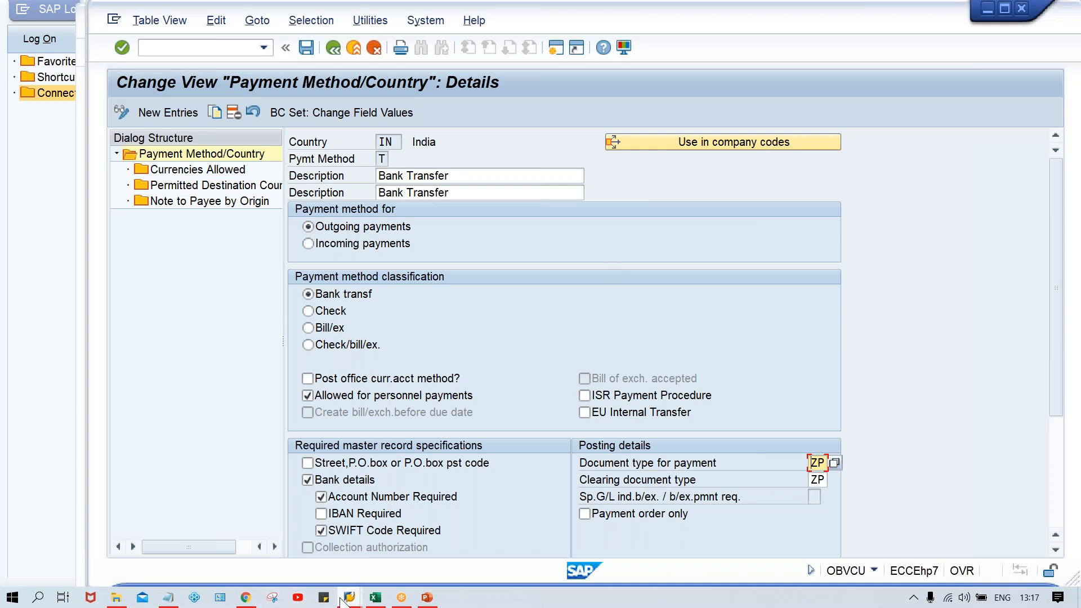
mouse_move(346, 598)
mouse_move(516, 550)
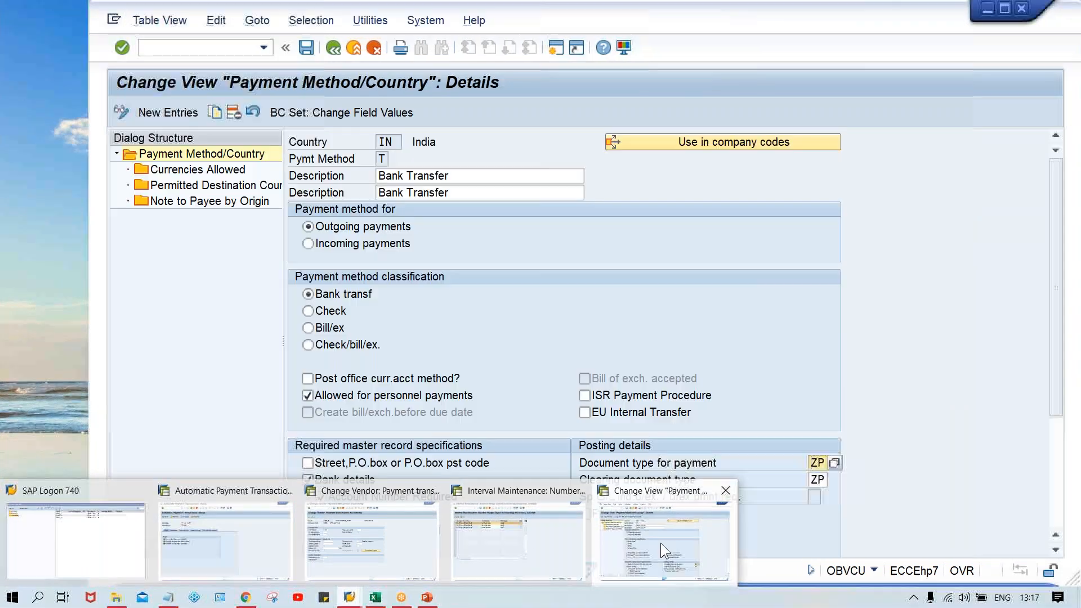
left_click(660, 542)
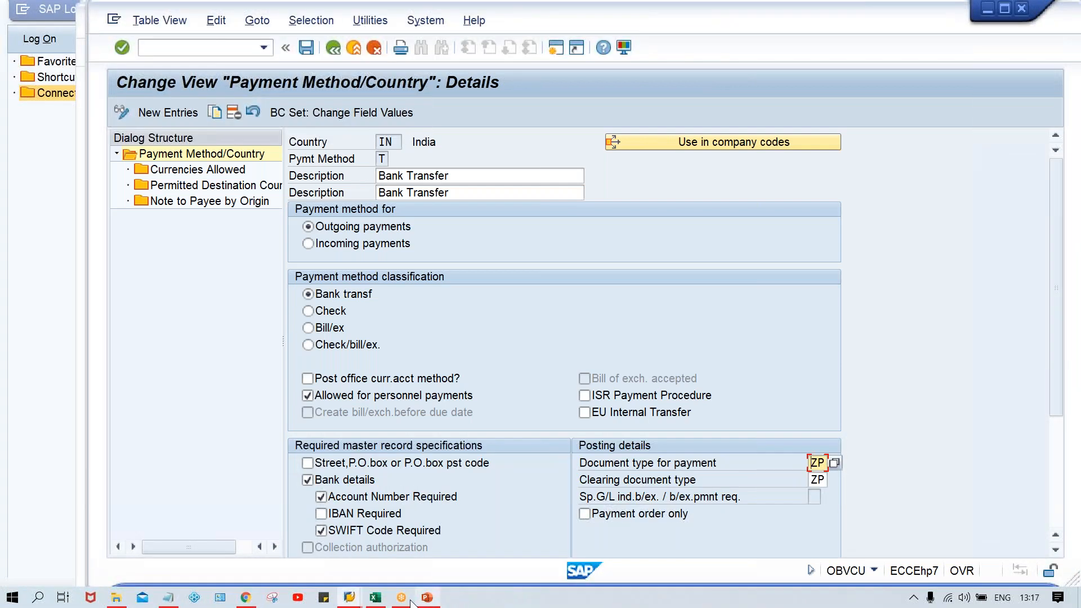
Step: Switch to the number range session and start the document types transaction OBA7 in it
left_click(349, 597)
left_click(509, 549)
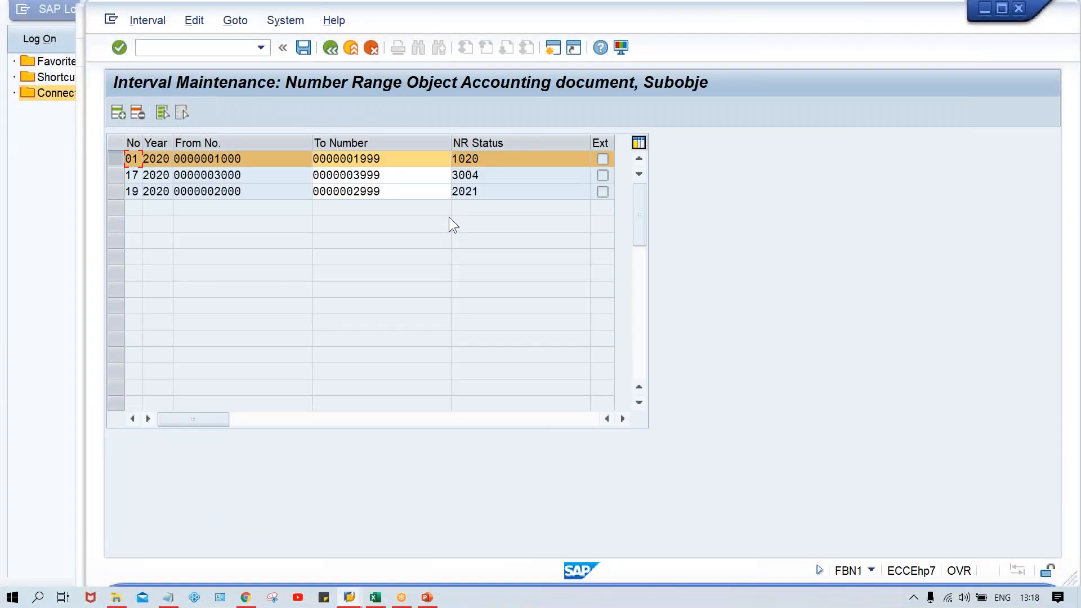
left_click(207, 48)
type("/NOBA7")
key("Return")
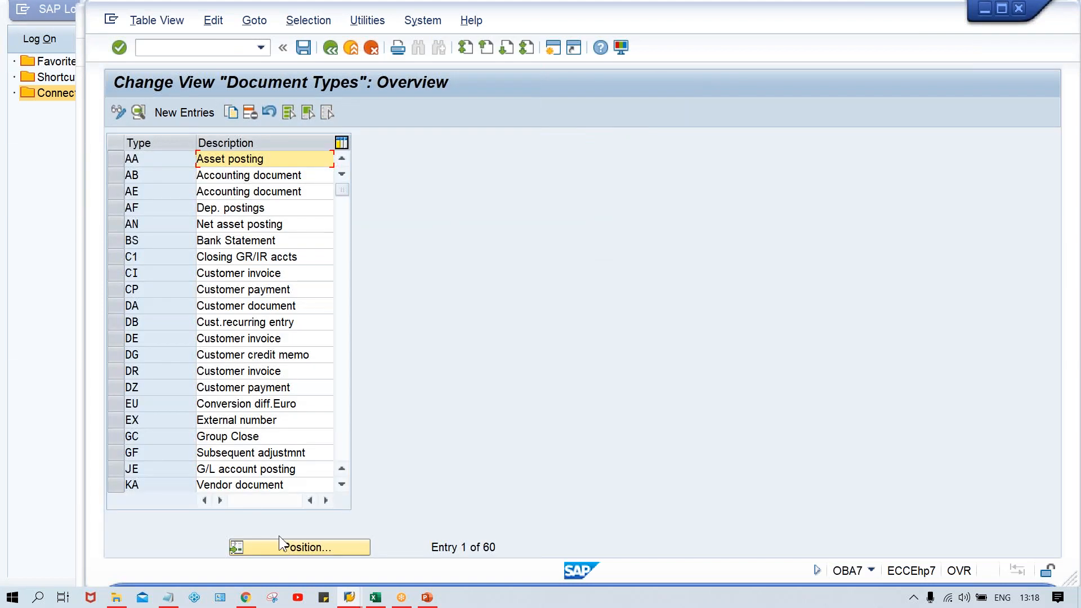
Step: Set the number range of document type ZP (Payment posting) to 01 and save it to the customizing request
left_click(309, 548)
type("SA")
key("Return")
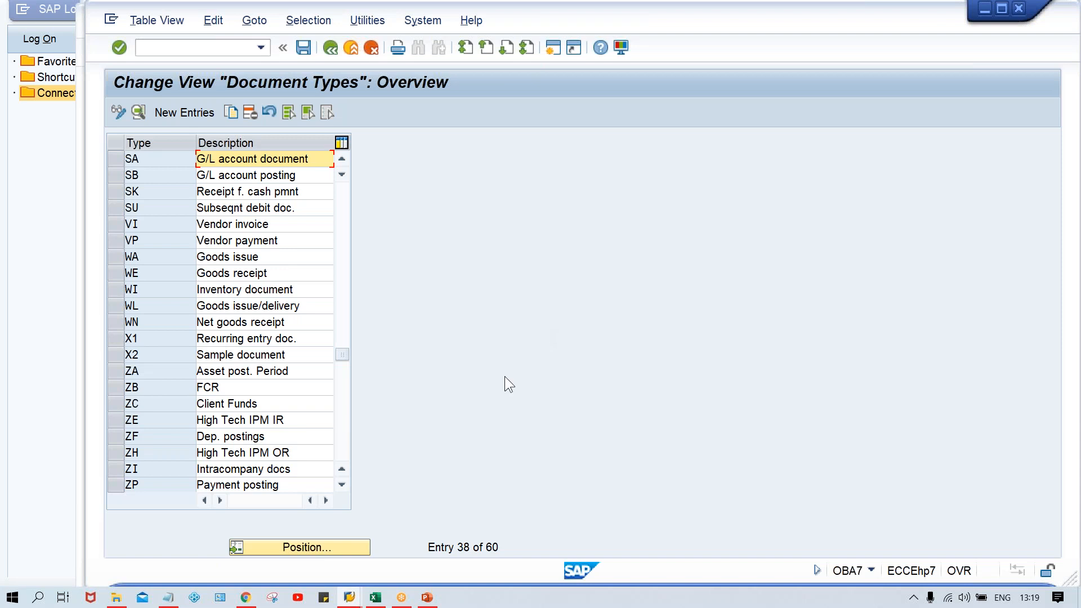
scroll(157, 485, "down", 1)
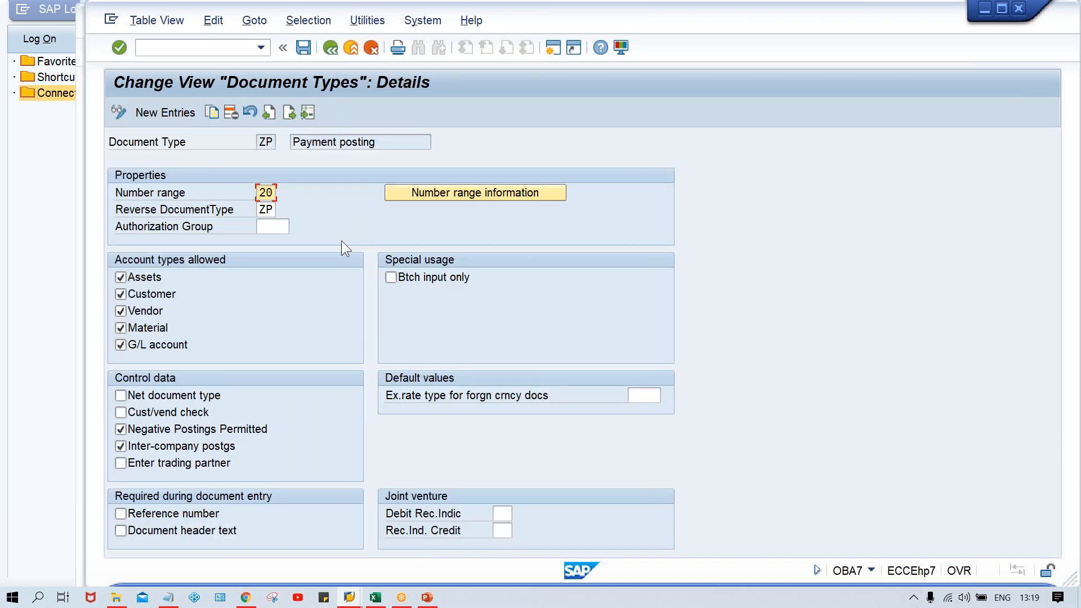
type("01")
key("ctrl+s")
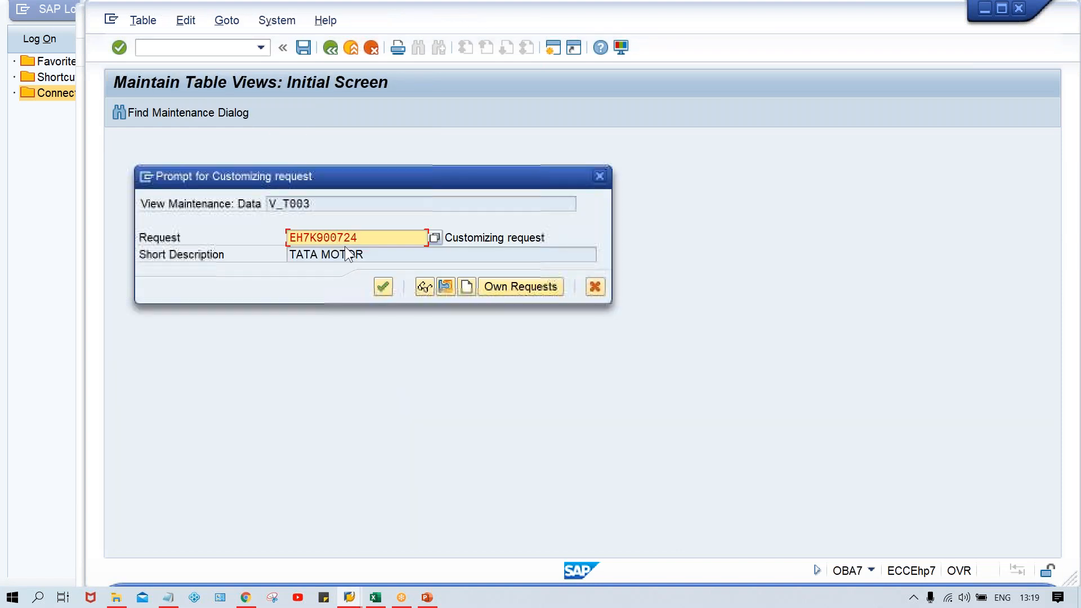
key("Return")
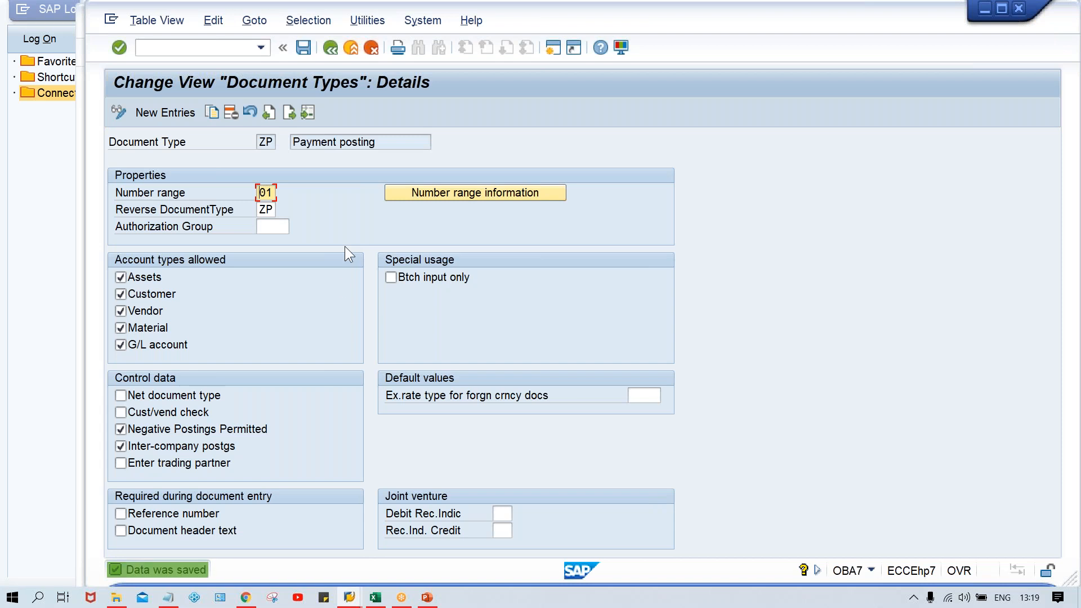
Step: Return to the F110 session and delete the output of the cancelled payment run TM00A, accepting the payment data deletion
left_click(349, 596)
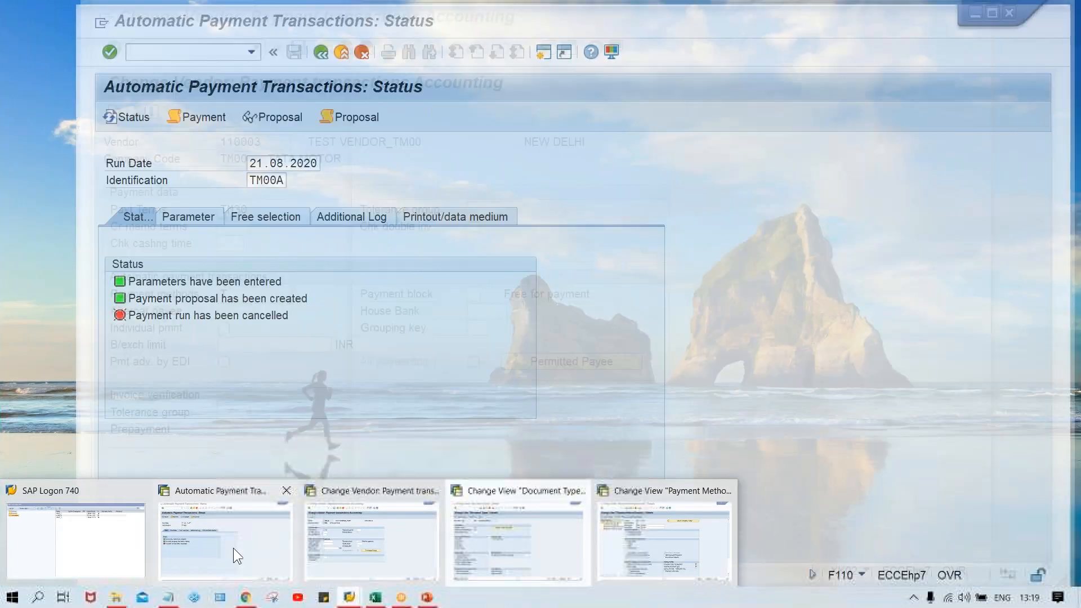
left_click(233, 549)
left_click(199, 327)
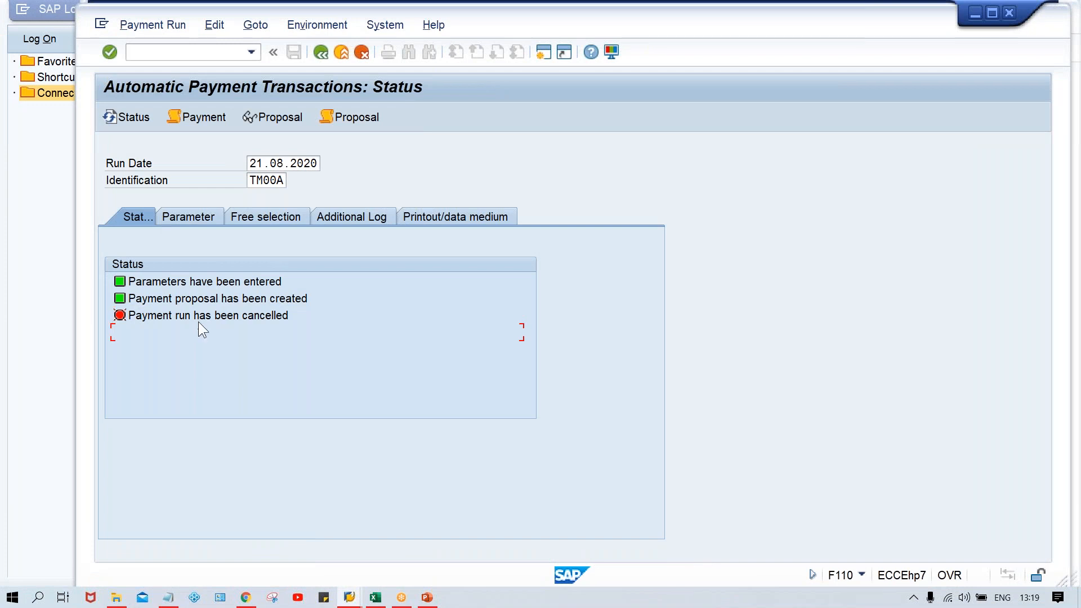
left_click(198, 318)
left_click(214, 25)
mouse_move(244, 83)
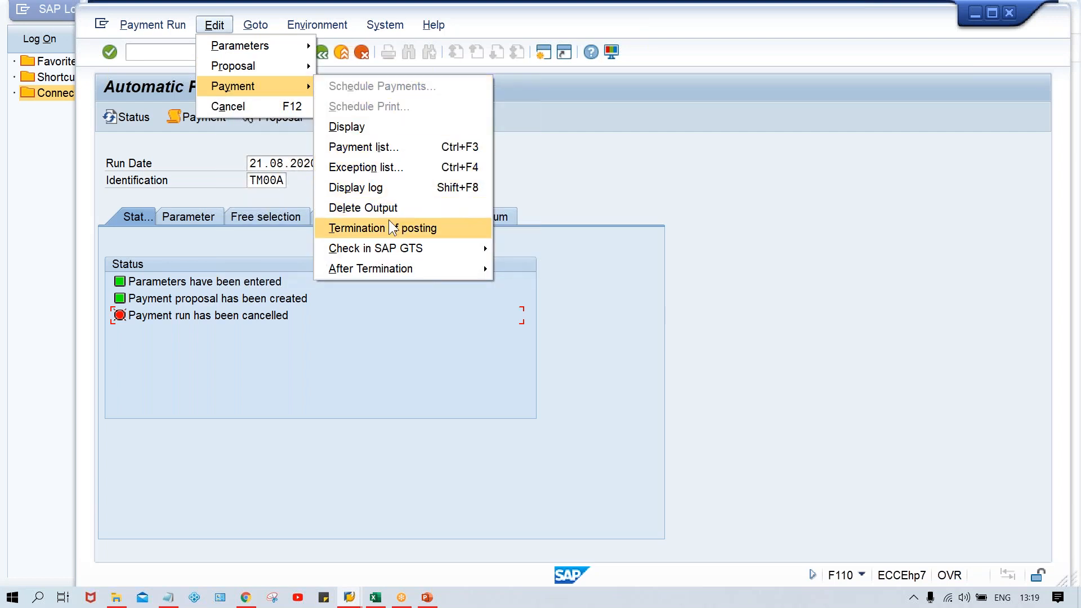
left_click(386, 209)
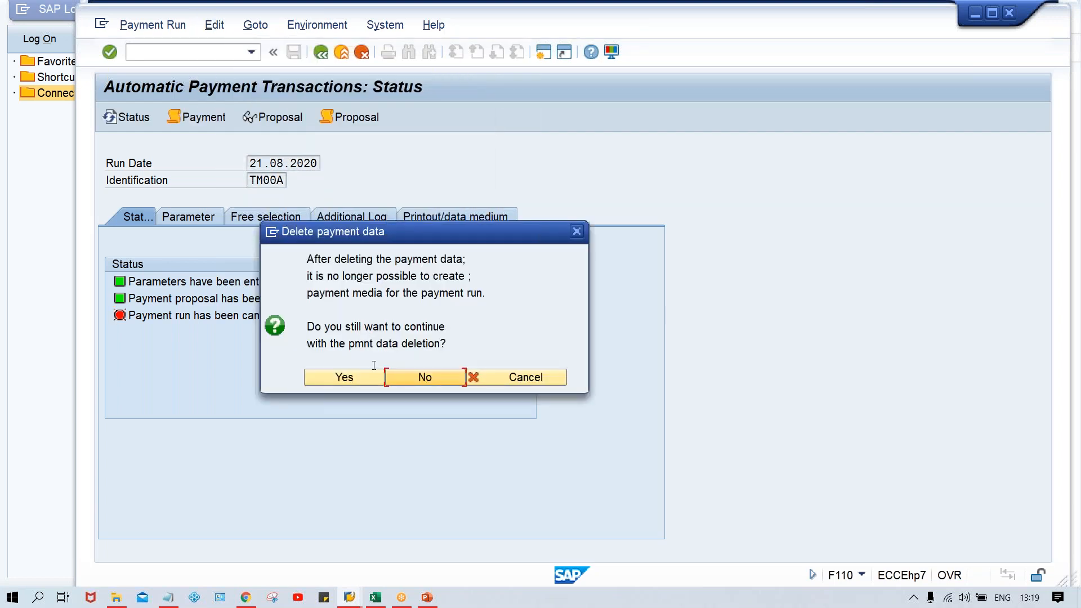
left_click(337, 377)
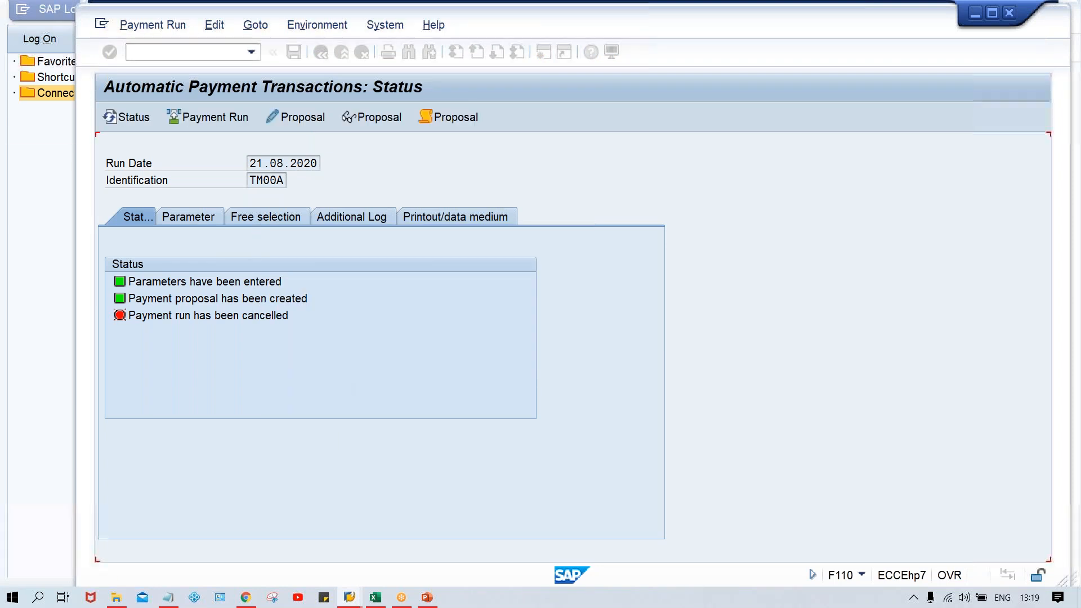
Step: Schedule payment run TM00A dated 21.08.2020 again and review its payment job log
left_click(209, 112)
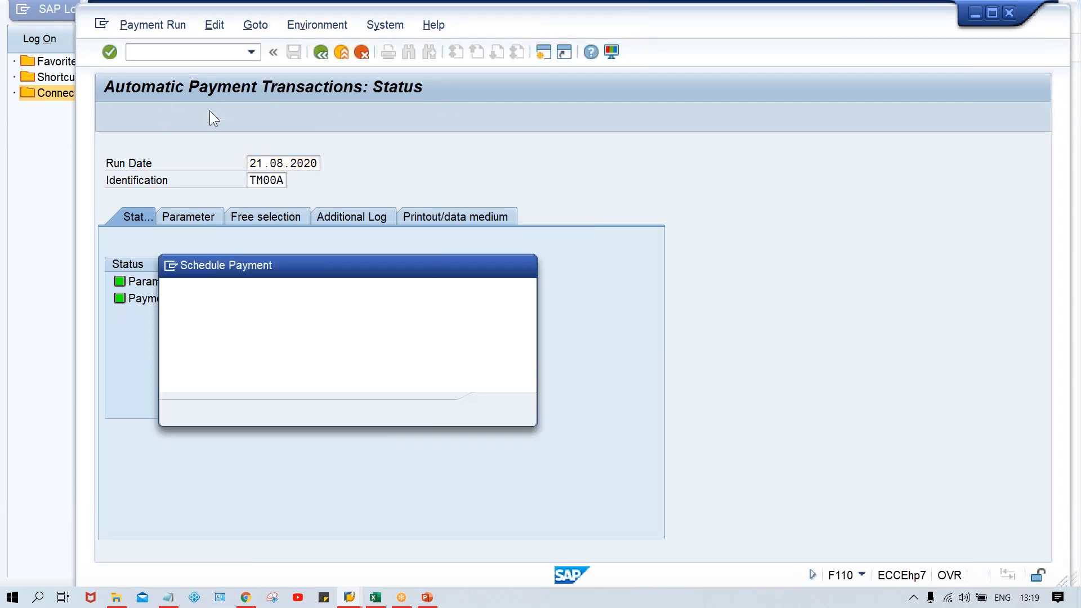
key("Return")
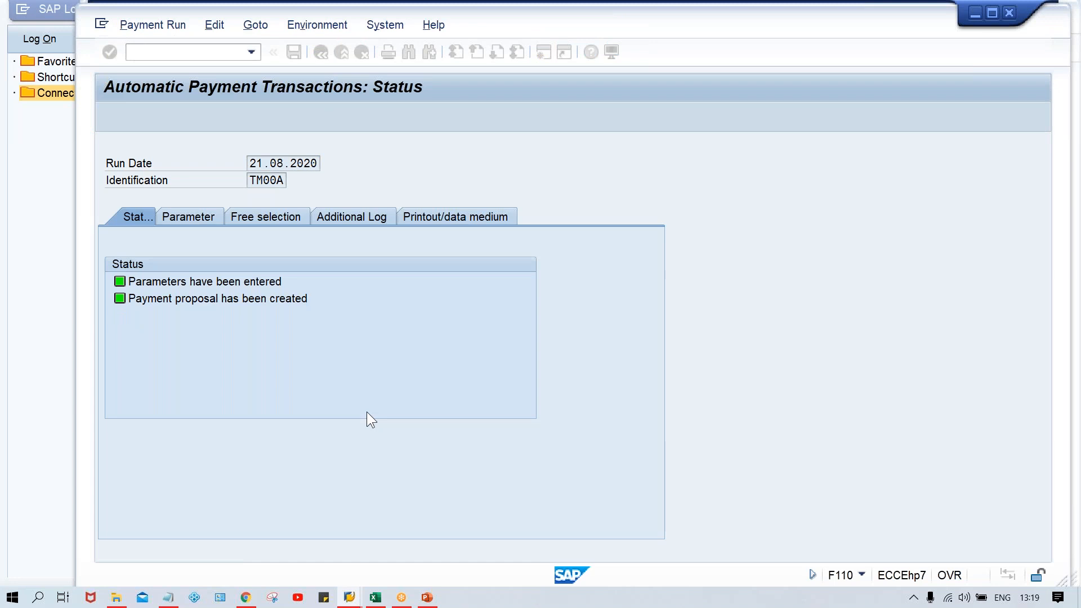
key("Return")
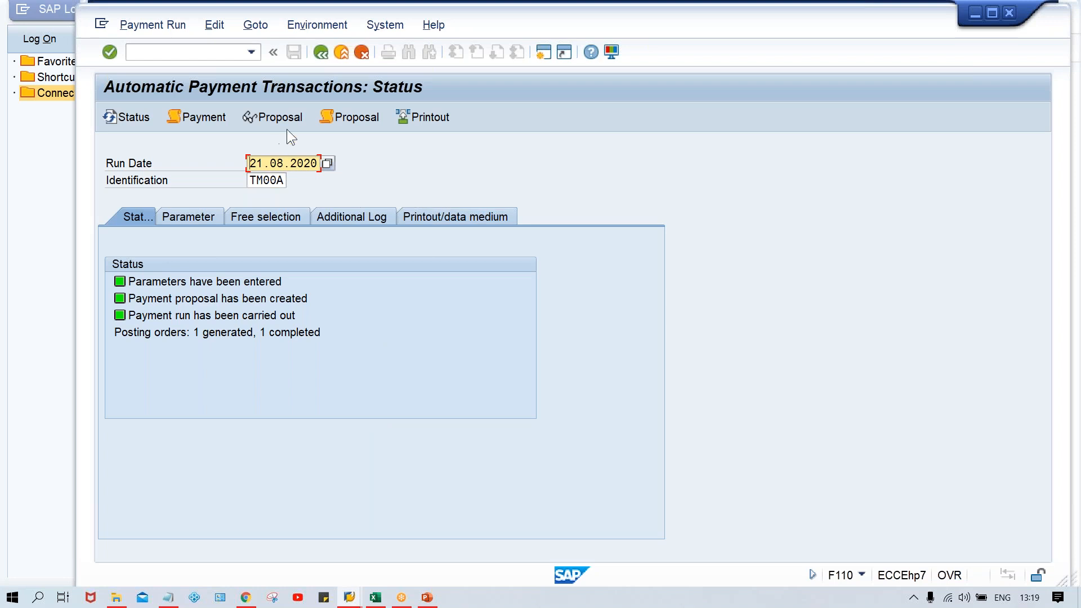
left_click(208, 120)
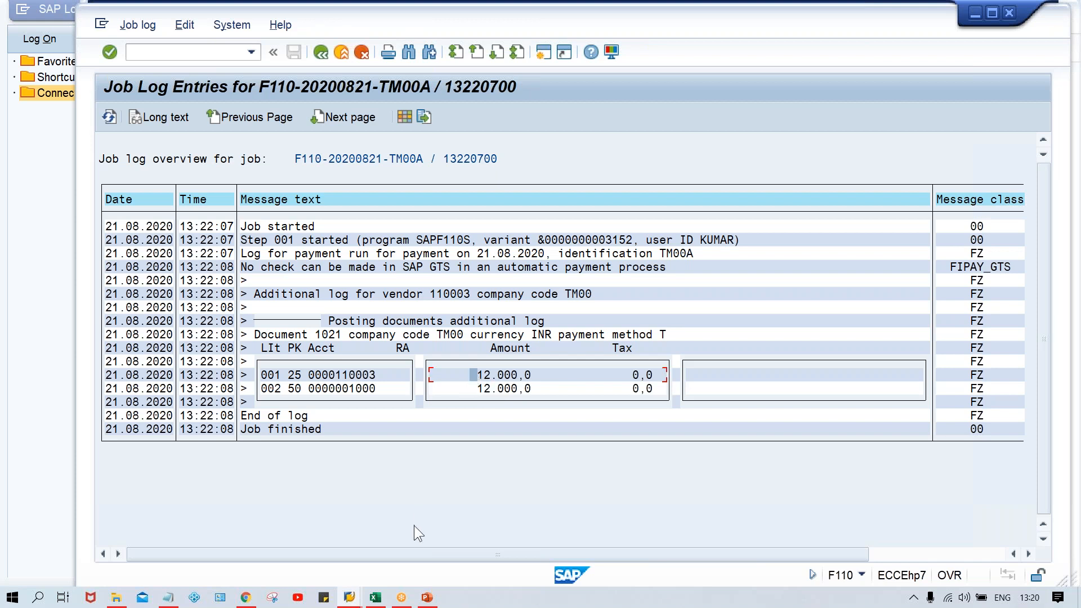
left_click(326, 56)
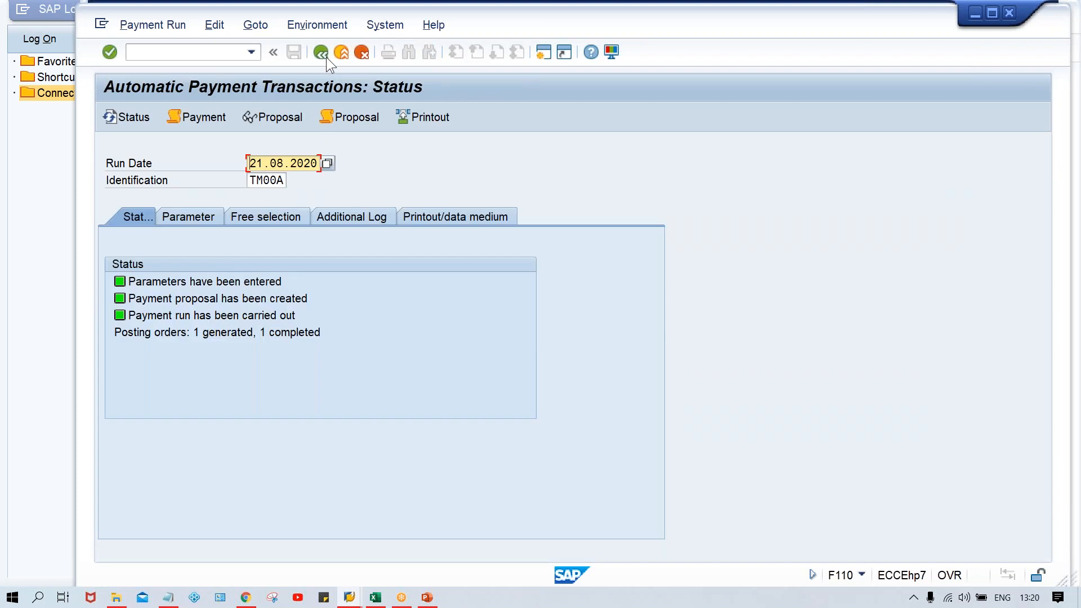
Step: Display the payment proposal, open the payment for TEST VENDOR_TM00, and check the amounts and document numbers of its paid items
left_click(268, 117)
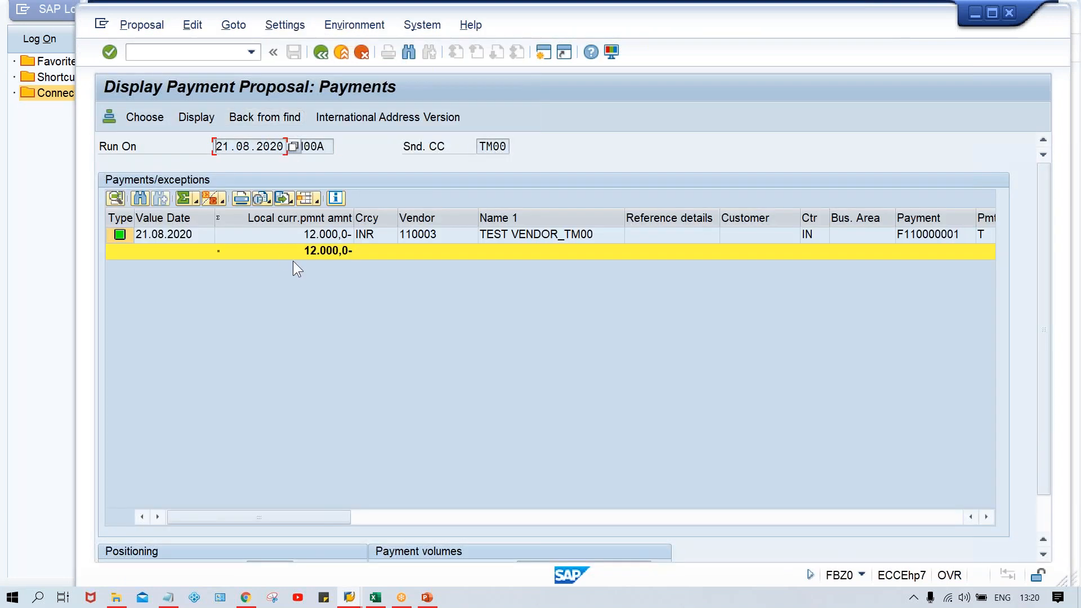
left_click(317, 236)
double_click(316, 237)
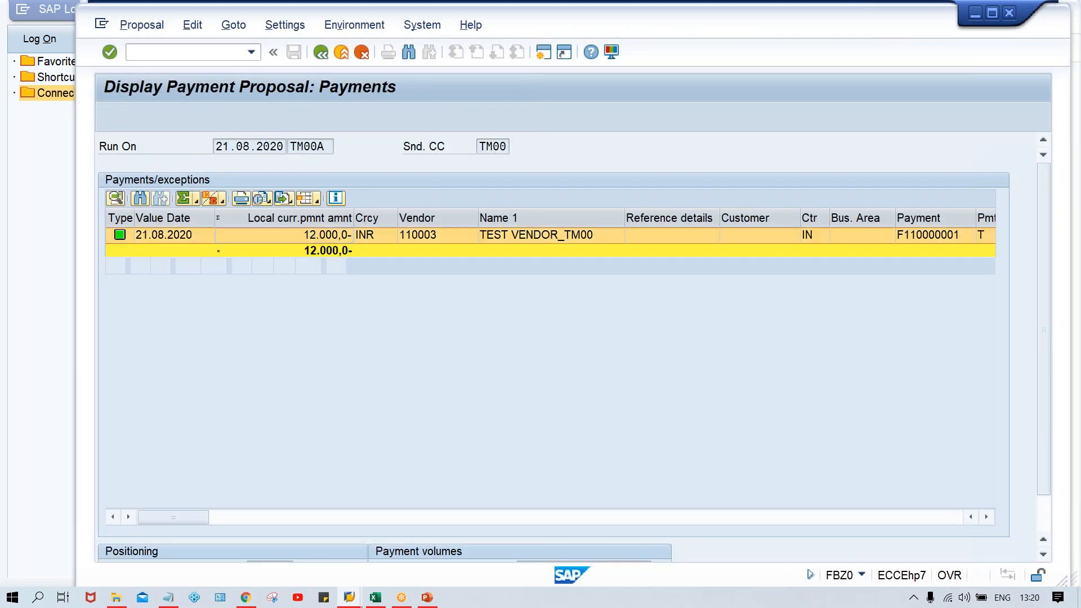
left_click(225, 298)
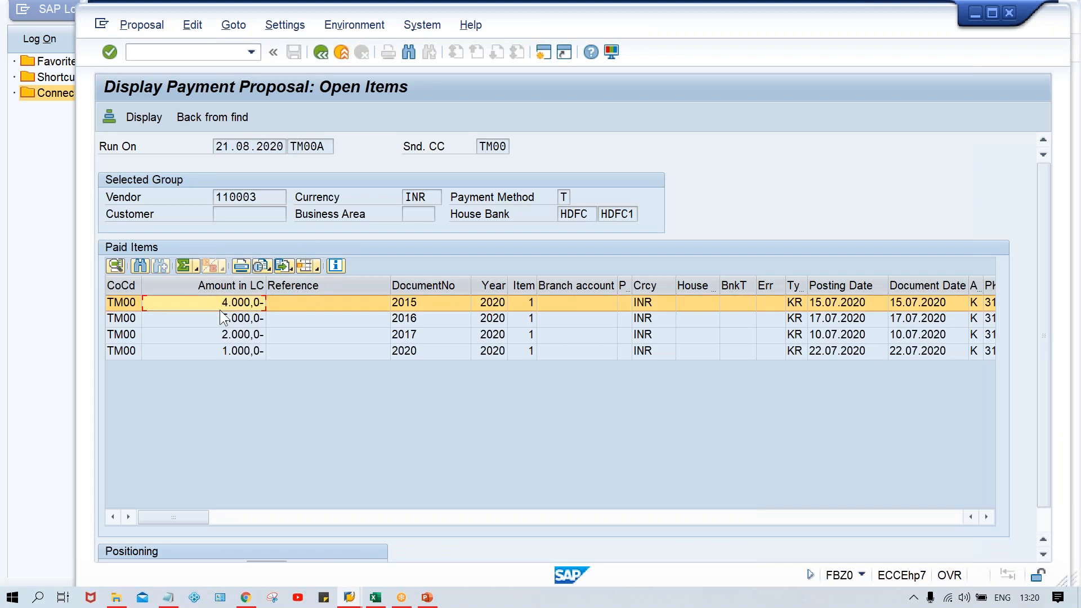
left_click(214, 318)
left_click(218, 333)
left_click(221, 353)
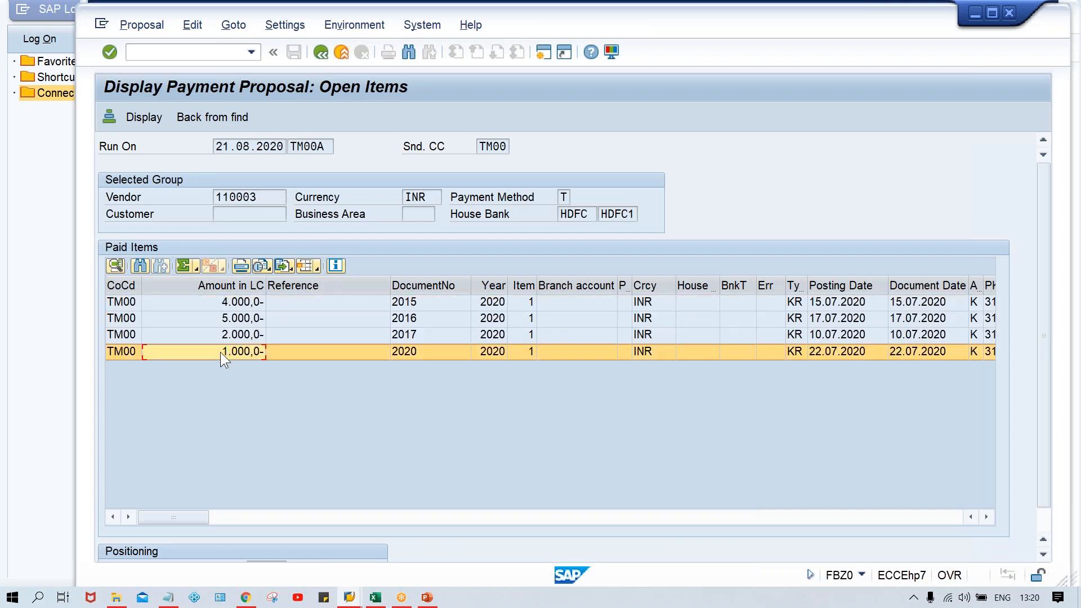
left_click(427, 301)
left_click(427, 318)
left_click(428, 335)
left_click(431, 353)
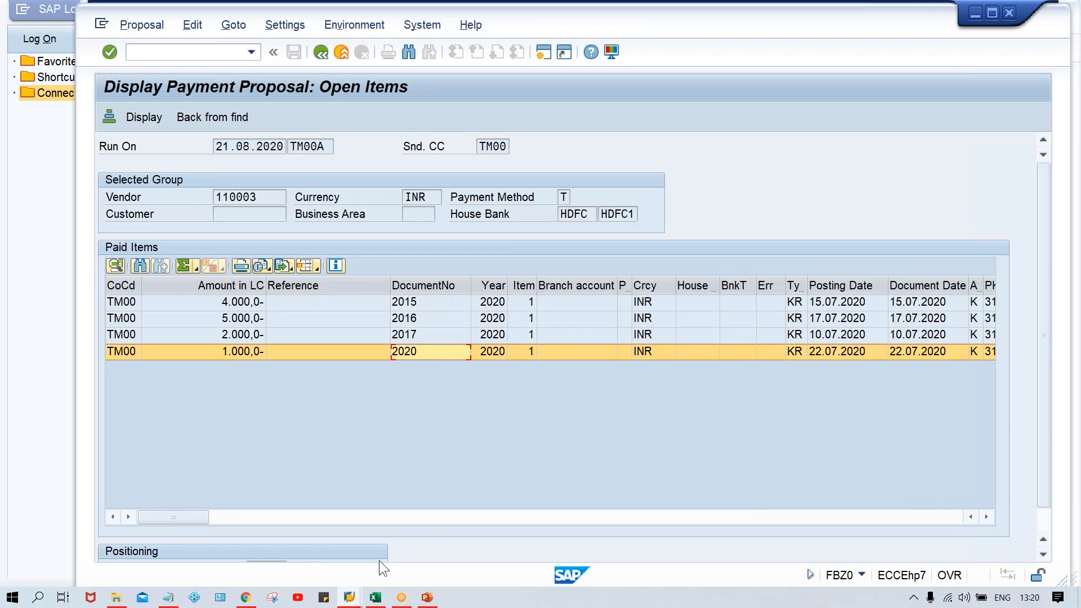
Step: Open a new session with transaction FBL1N and list the vendor's open items in company code TM00 at key date 21.08.2020
left_click(350, 598)
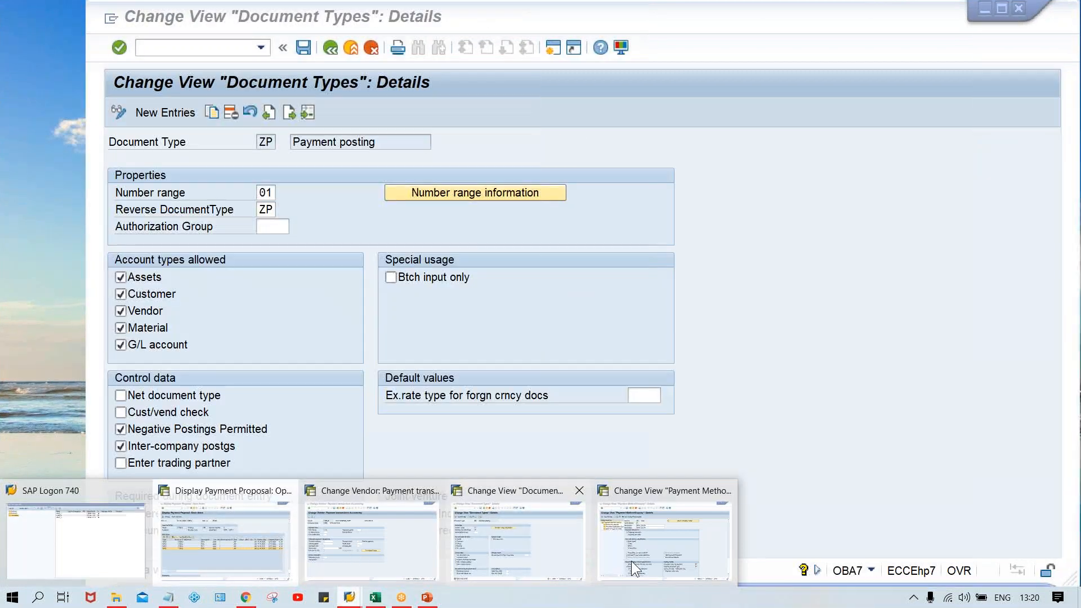
left_click(515, 535)
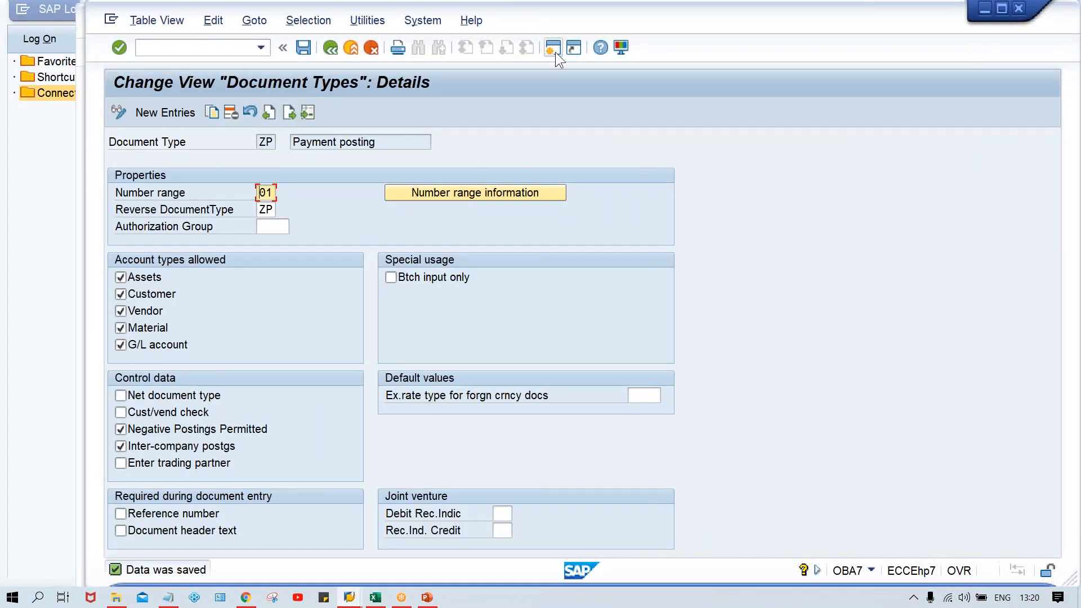
left_click(553, 49)
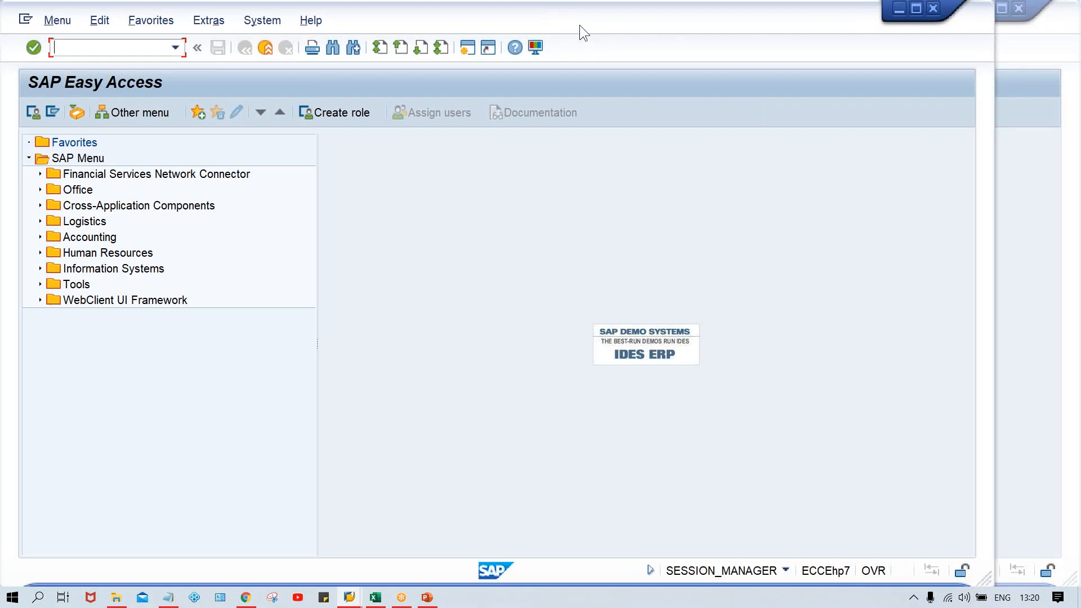
left_click_drag(579, 25, 668, 32)
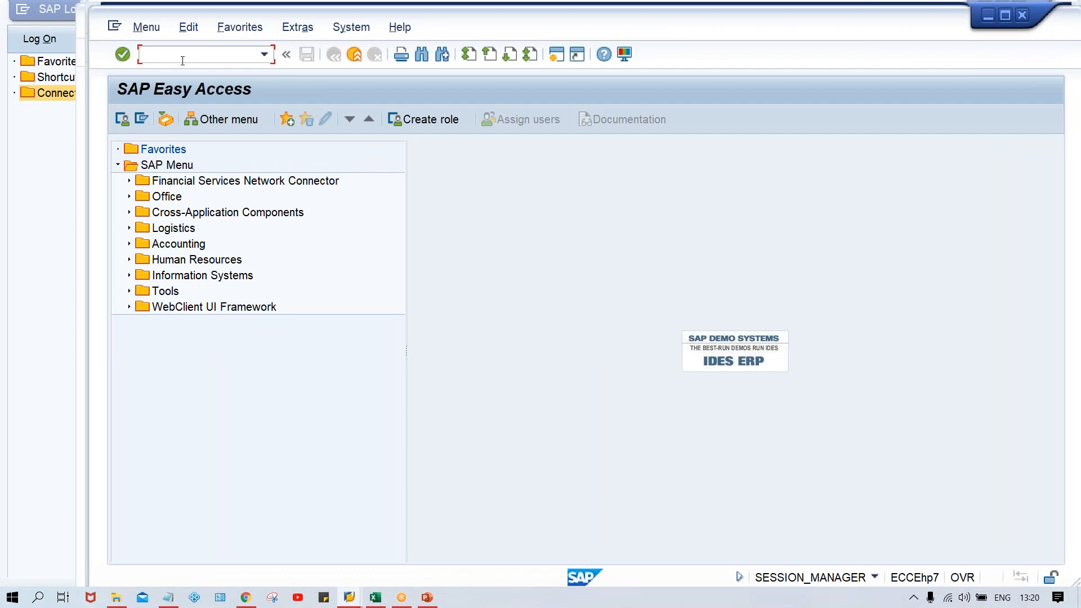
type("FBL1N")
key("Return")
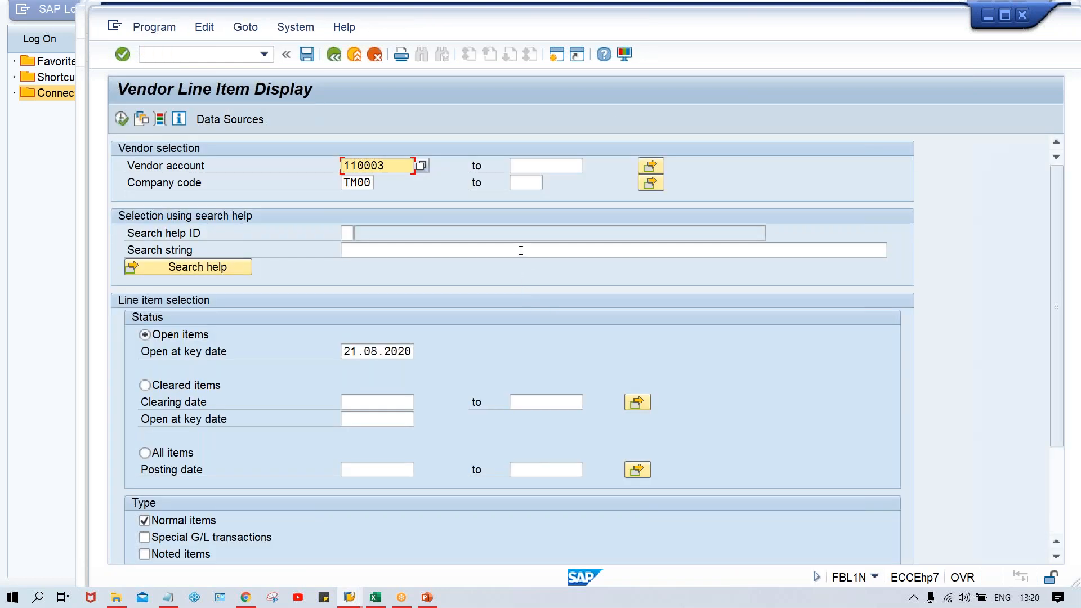
left_click(520, 250)
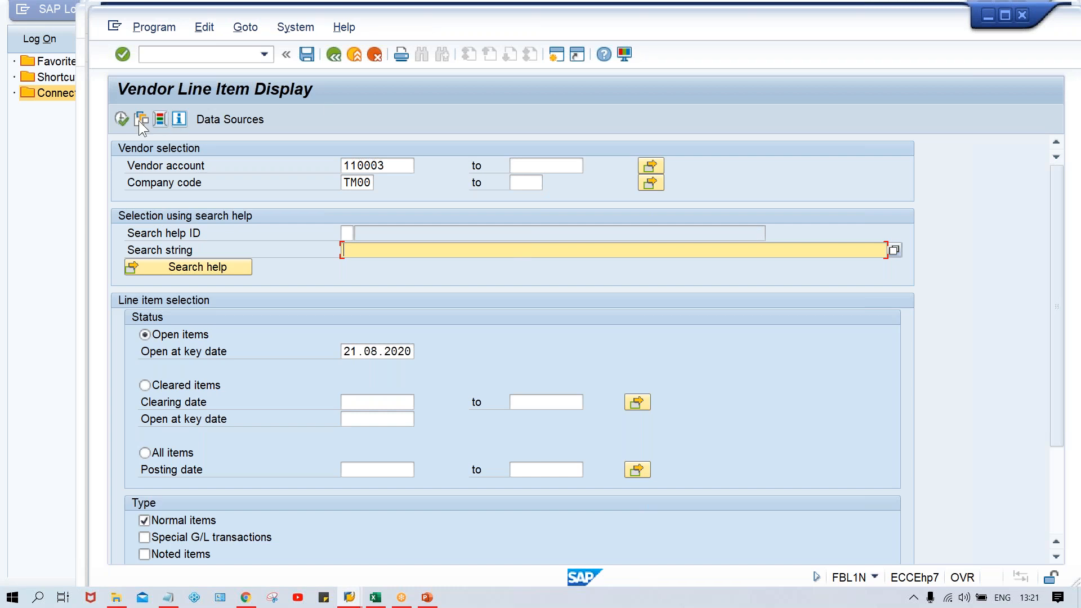
left_click(122, 119)
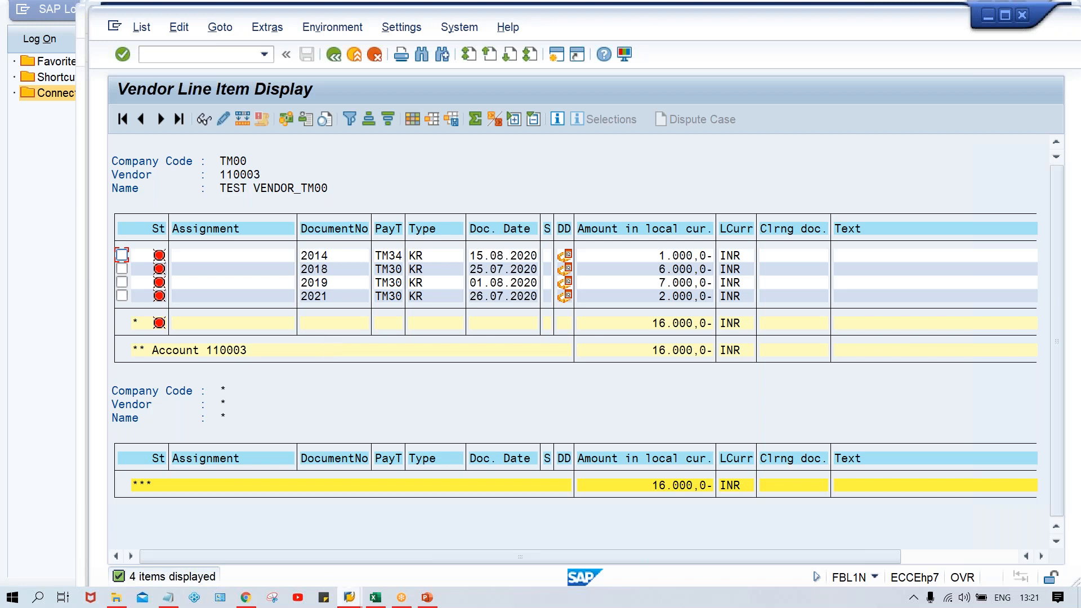
Step: Compare the vendor's remaining open line items with the paid items in the TM00A payment proposal session
mouse_move(353, 599)
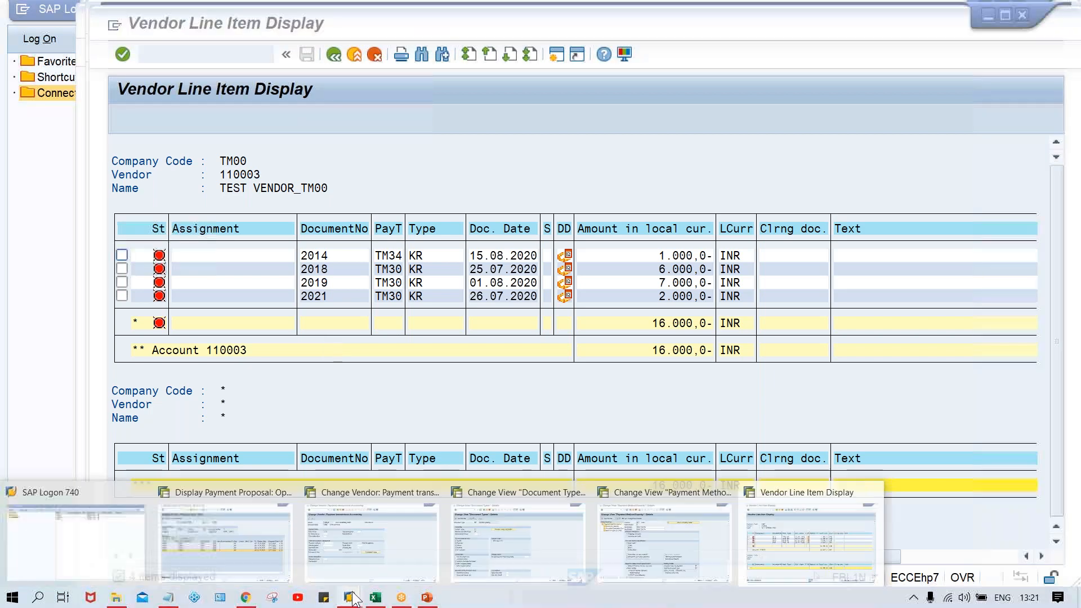
left_click(393, 553)
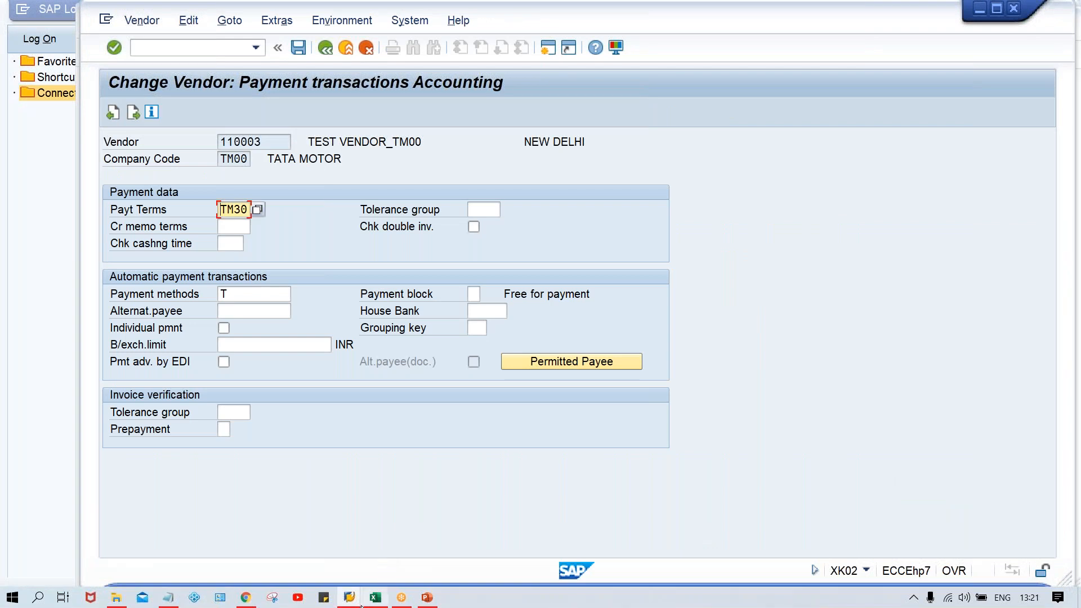
mouse_move(353, 602)
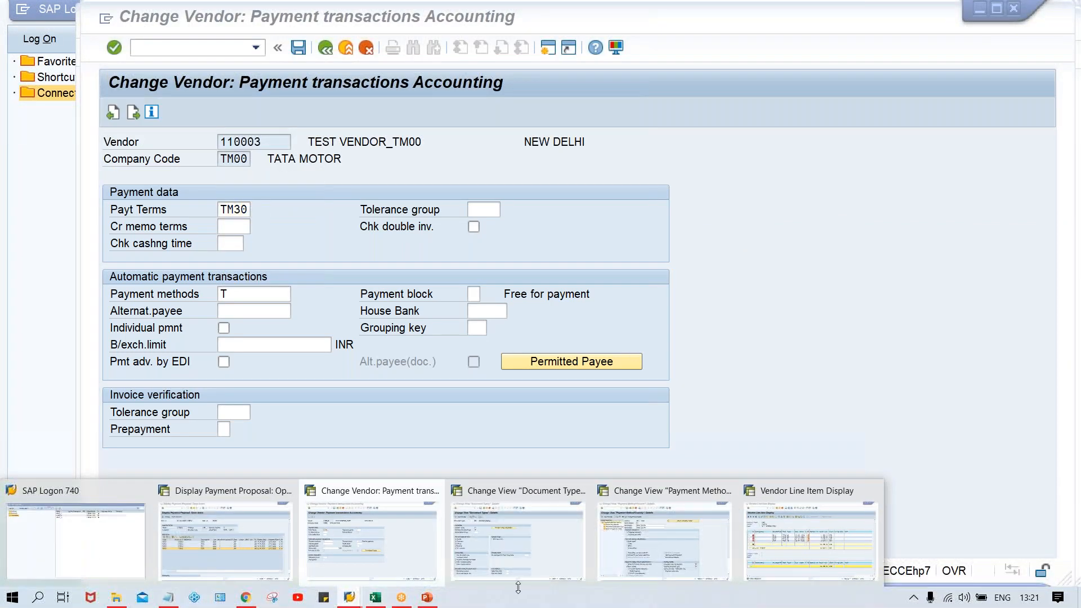
left_click(273, 584)
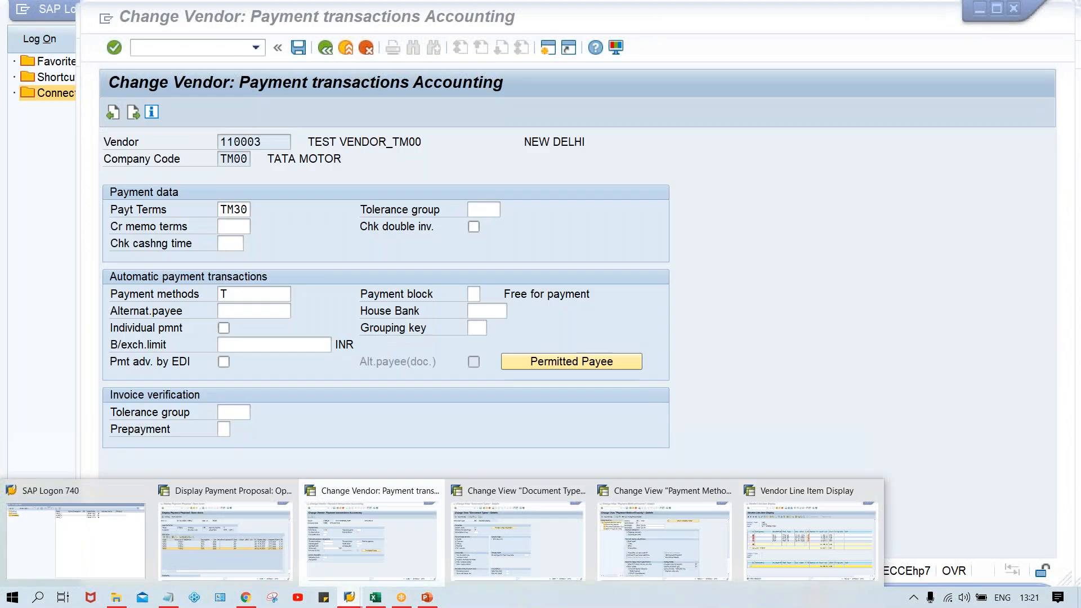
left_click(811, 540)
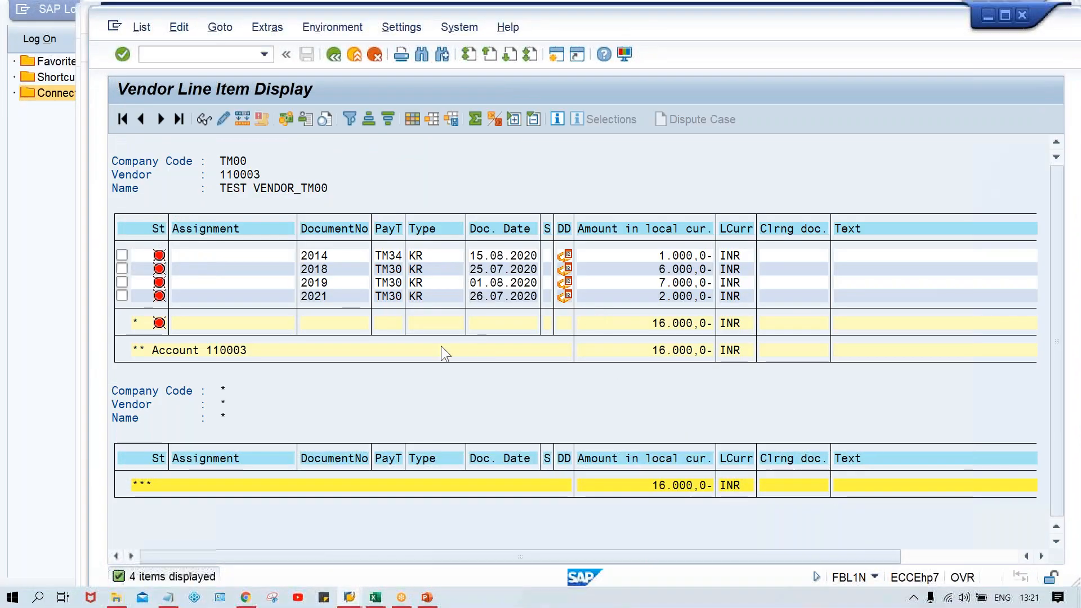
left_click(349, 596)
left_click(204, 559)
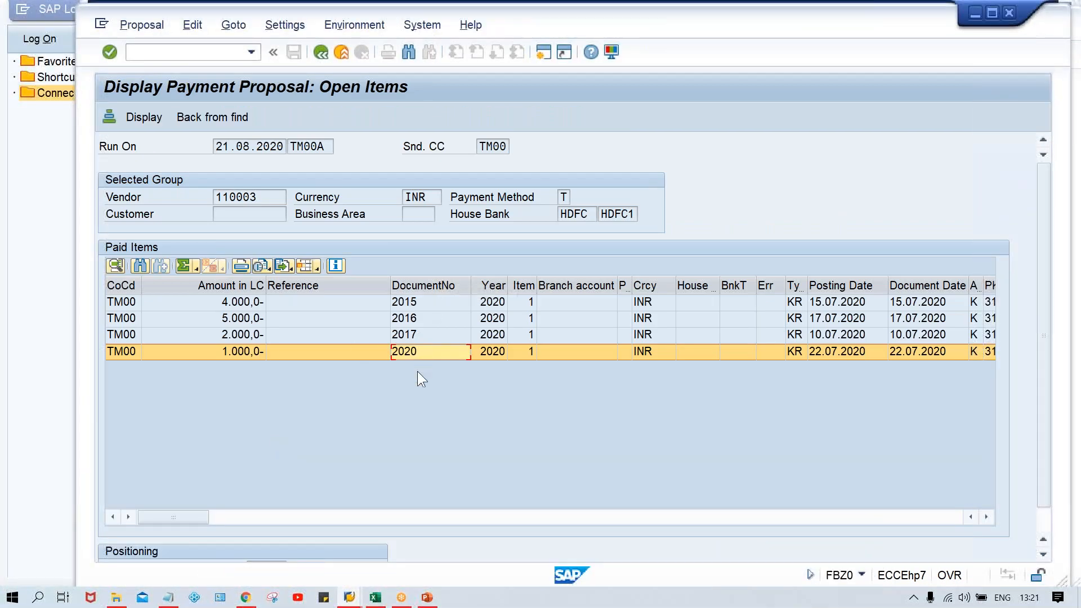
left_click(349, 598)
left_click(789, 533)
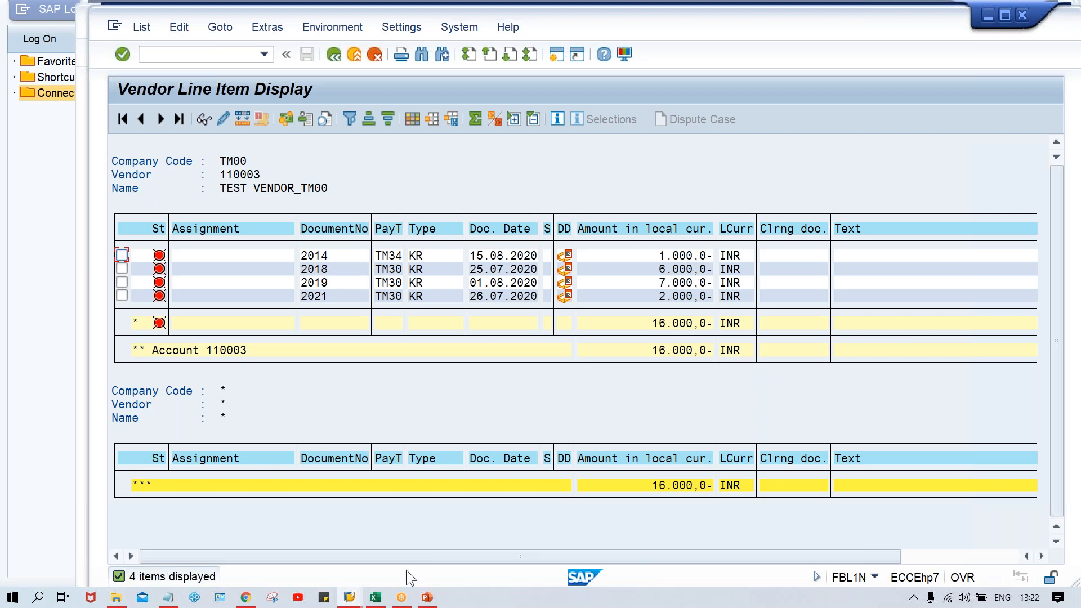
left_click(349, 597)
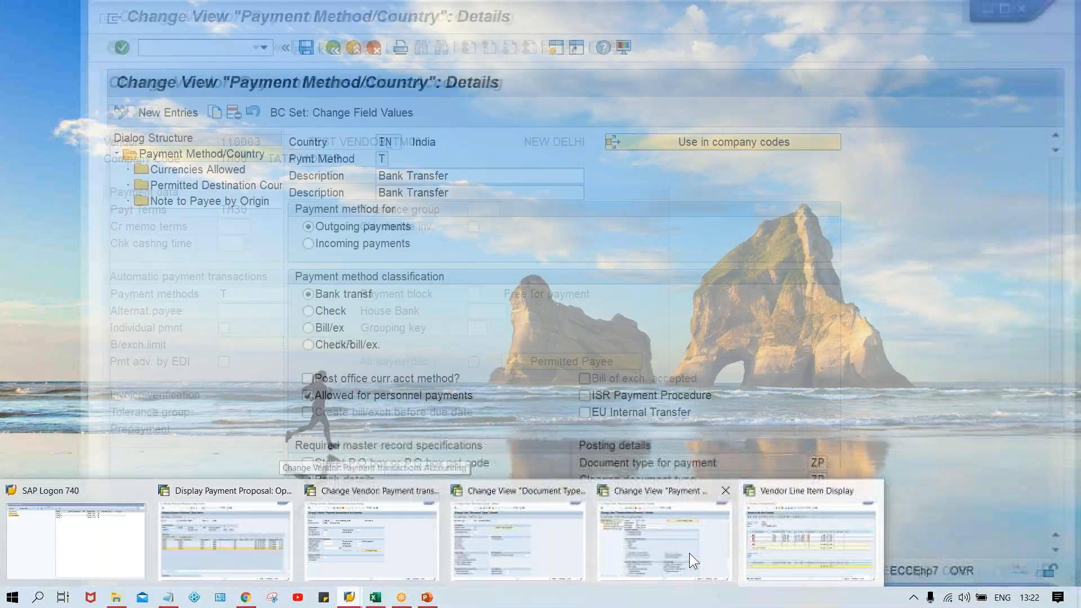
left_click(805, 549)
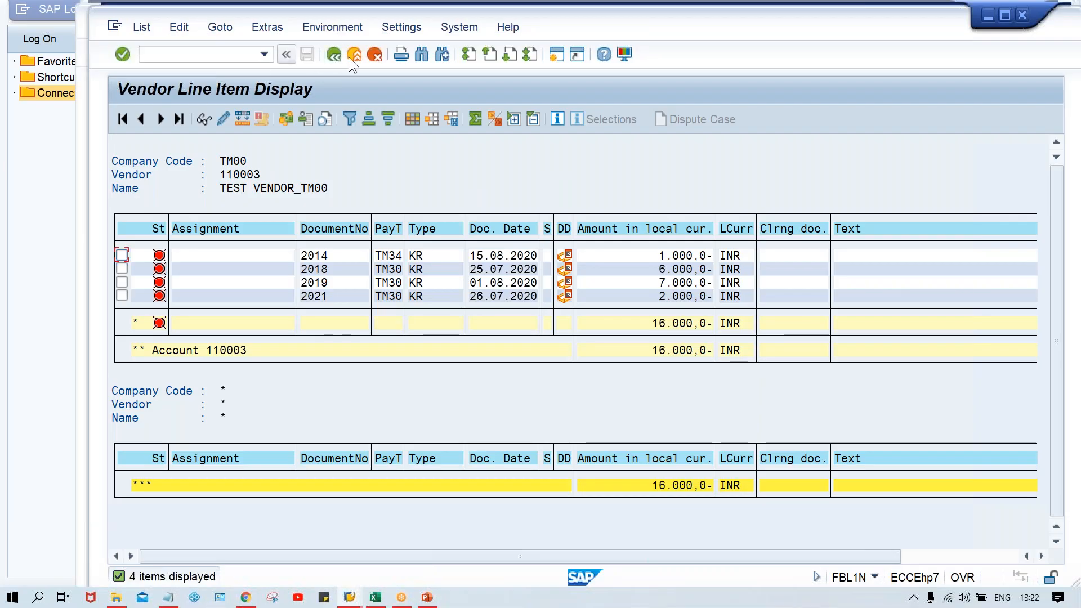
Step: Relist the vendor's line items with the selection changed to all items and review both open and cleared entries
left_click(333, 58)
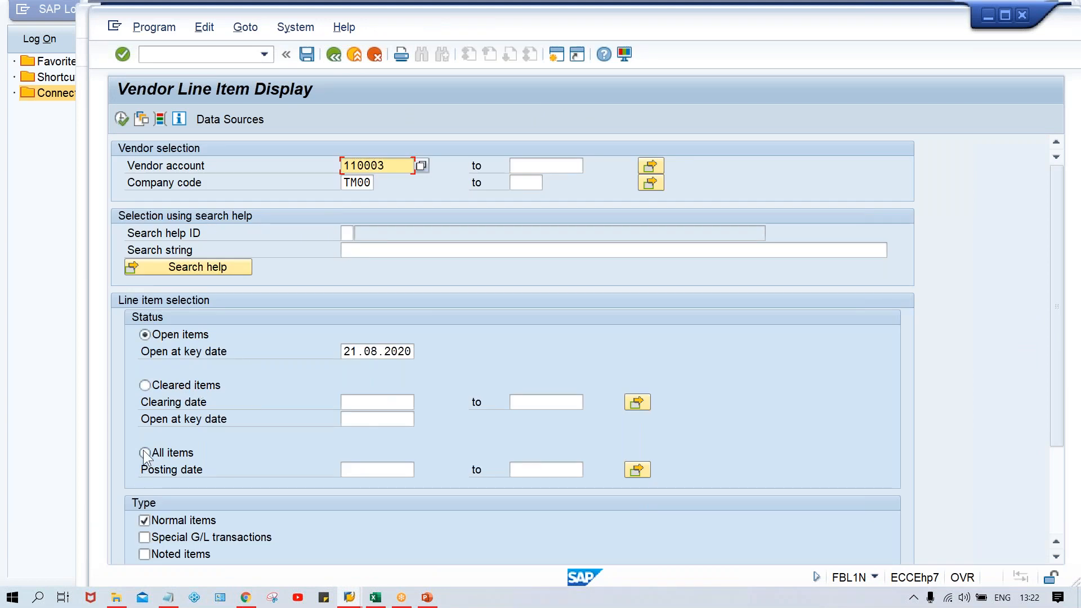
left_click(146, 452)
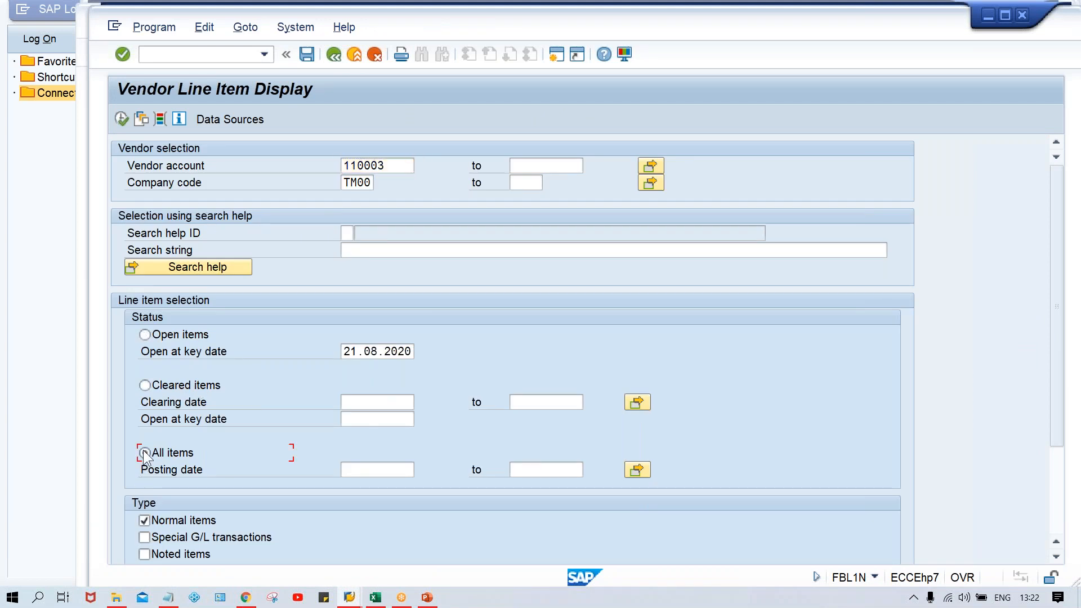
left_click(121, 119)
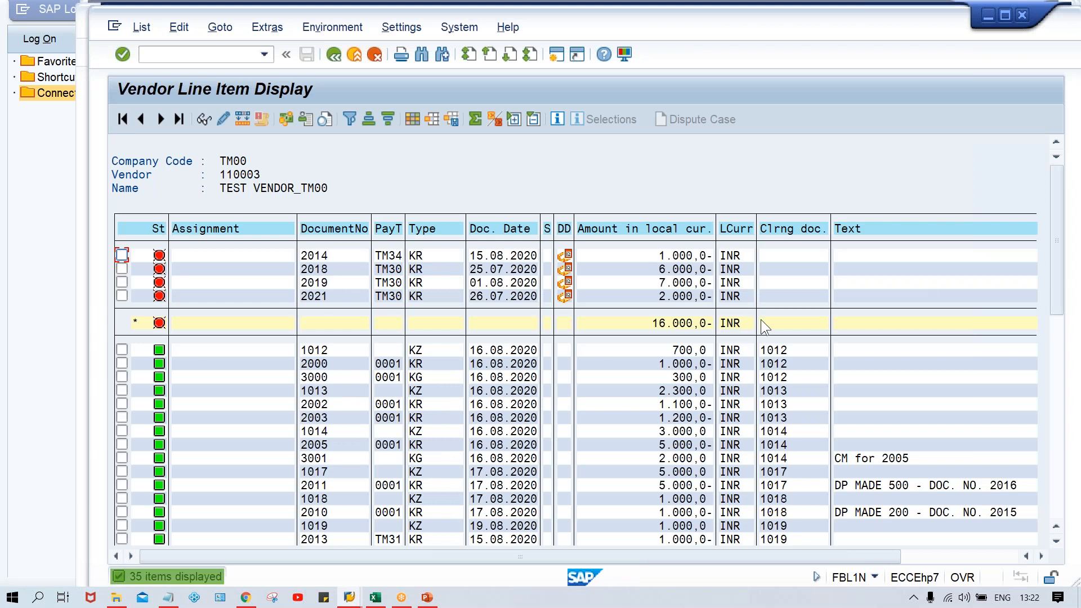
left_click_drag(1056, 275, 1061, 333)
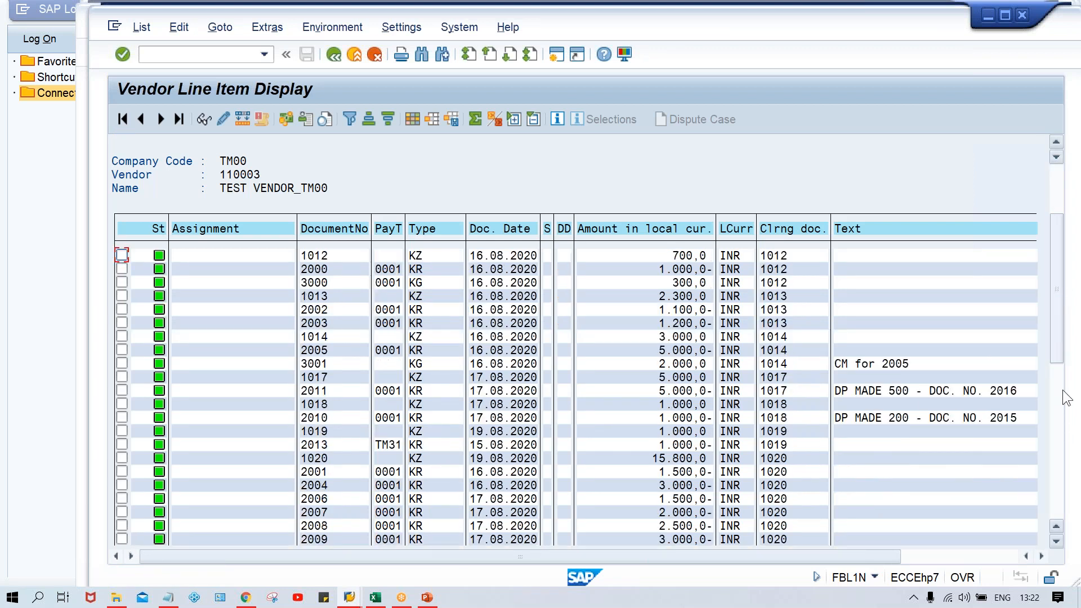
scroll(1060, 426, "down", 5)
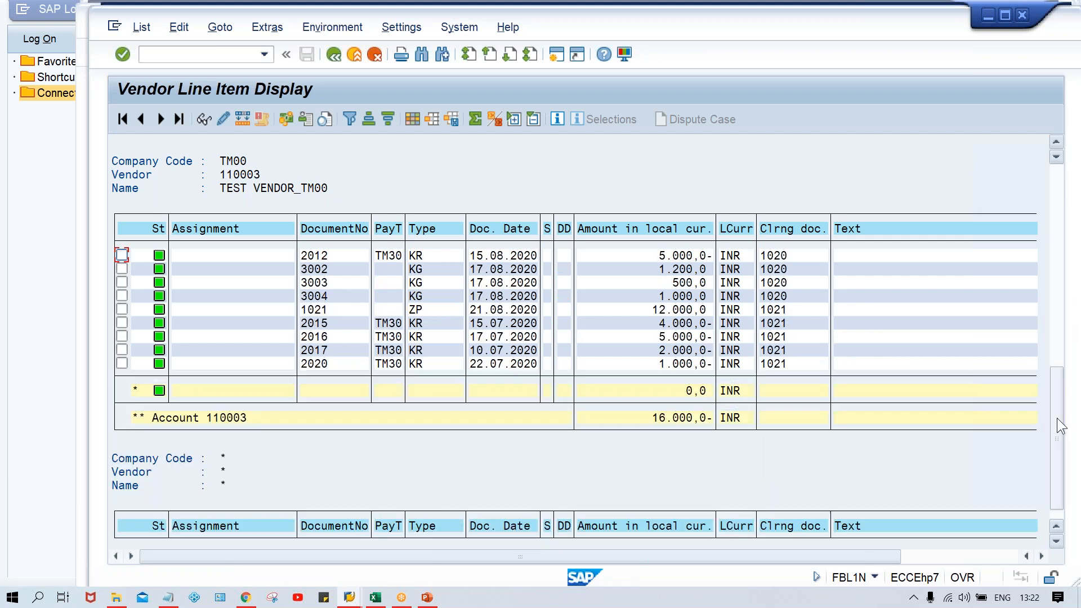
Step: Filter the vendor line items by document type ZP and check the payment document's number and amount
left_click(426, 228)
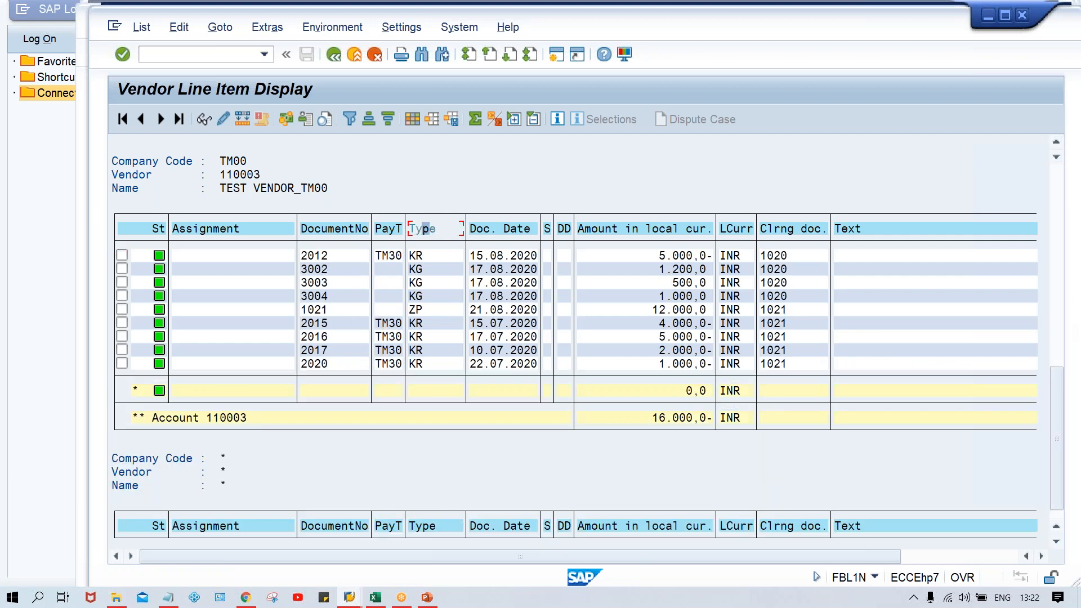
left_click(350, 119)
type("ZP")
key("Return")
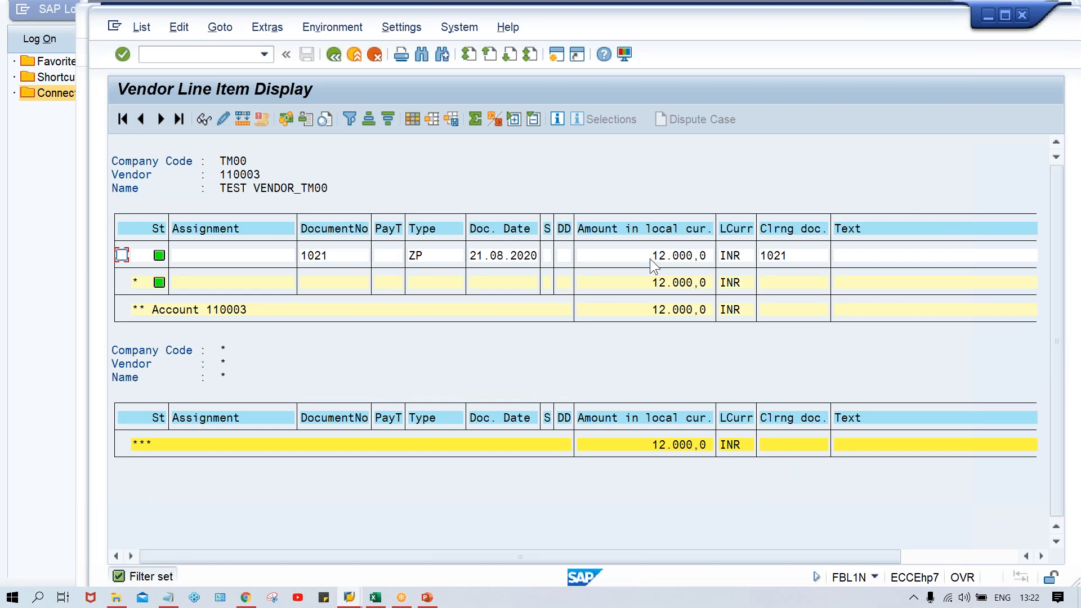
left_click(337, 254)
left_click(656, 256)
left_click(337, 257)
Step: Switch to the Class workbook in Excel and enter 1000 in N14 and 1999 in O14
left_click(376, 597)
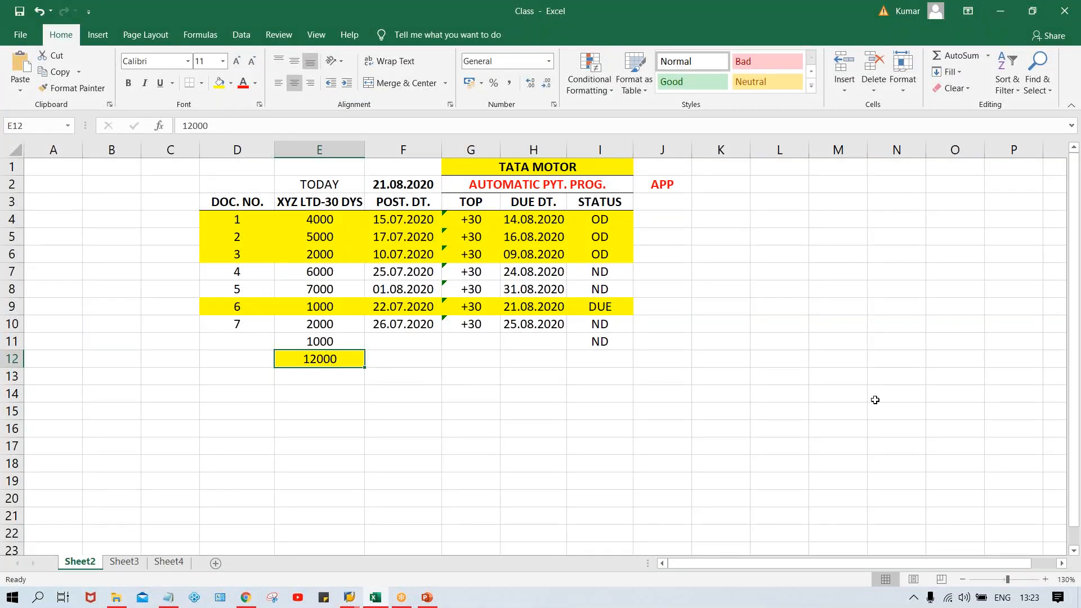
left_click(897, 392)
type("1000")
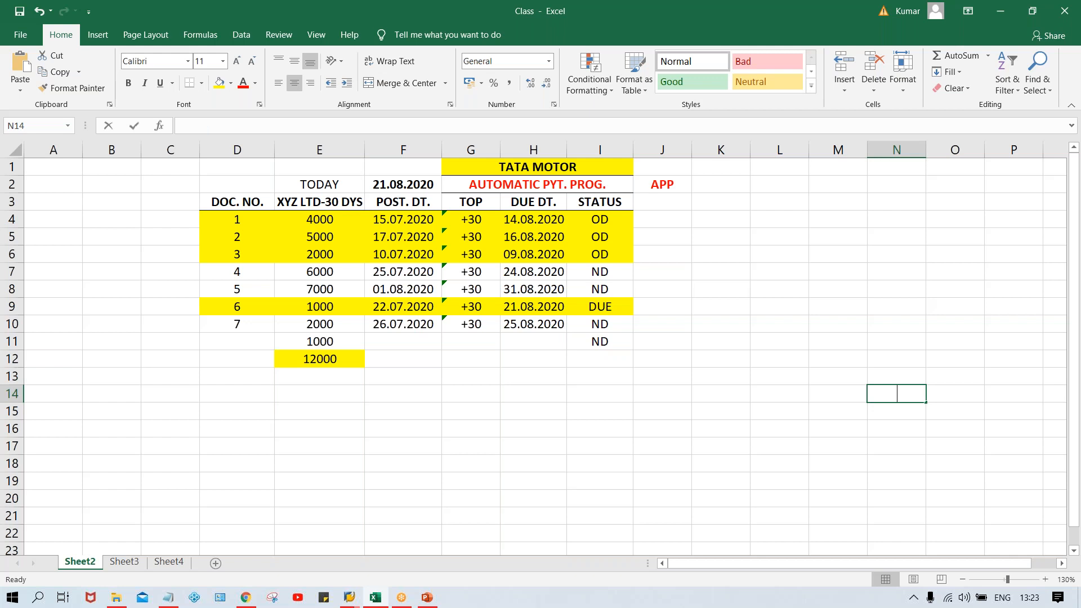
key("Tab")
type("1999")
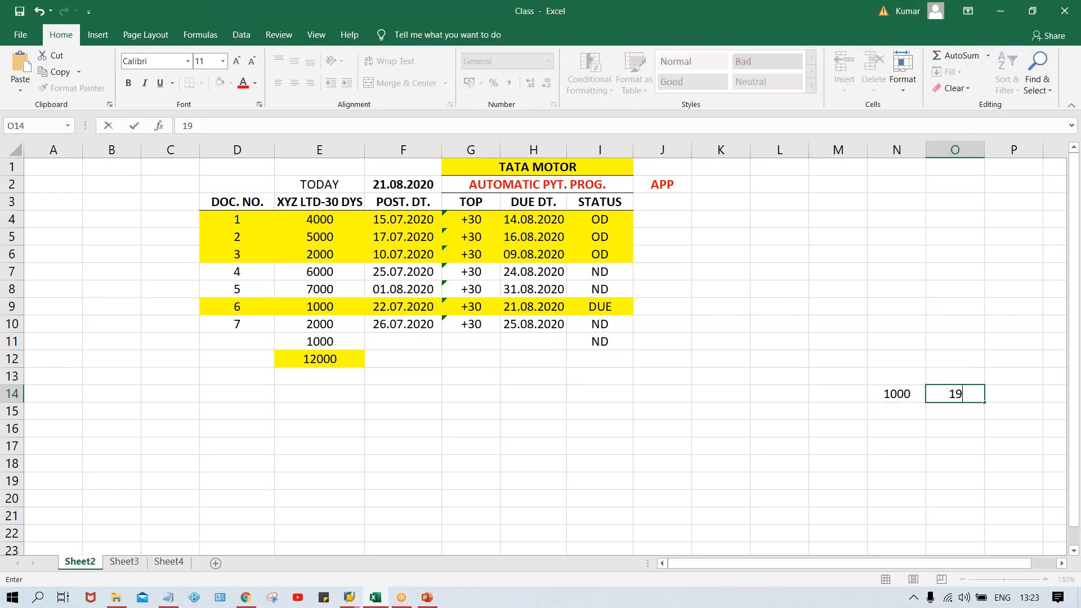
key("Tab")
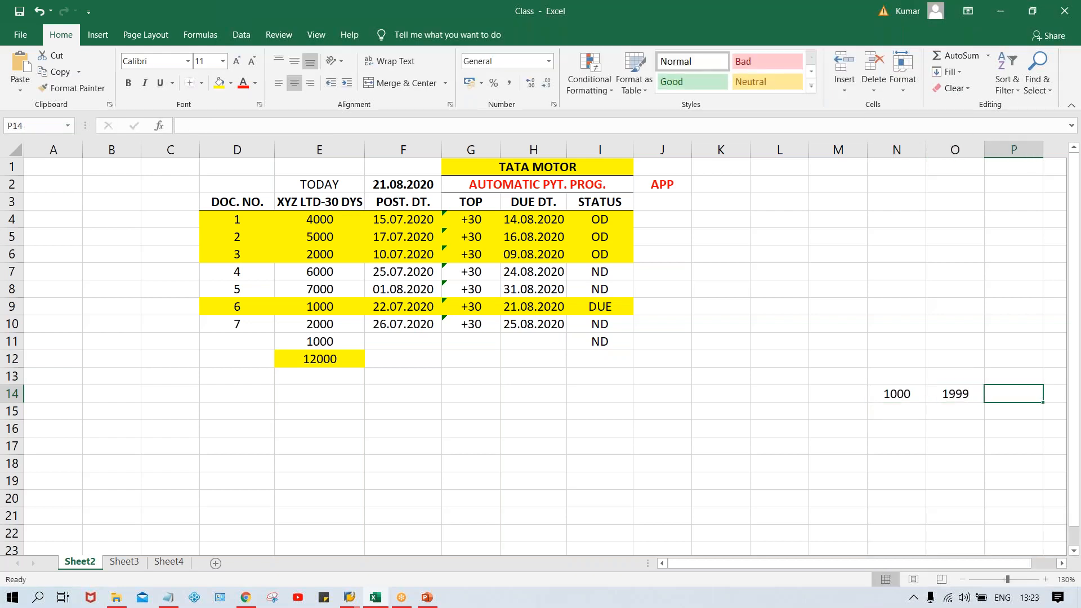
Step: Add the bold headings FROM in N13 and TO in O13 above the range limits
left_click(882, 379)
type("FROM")
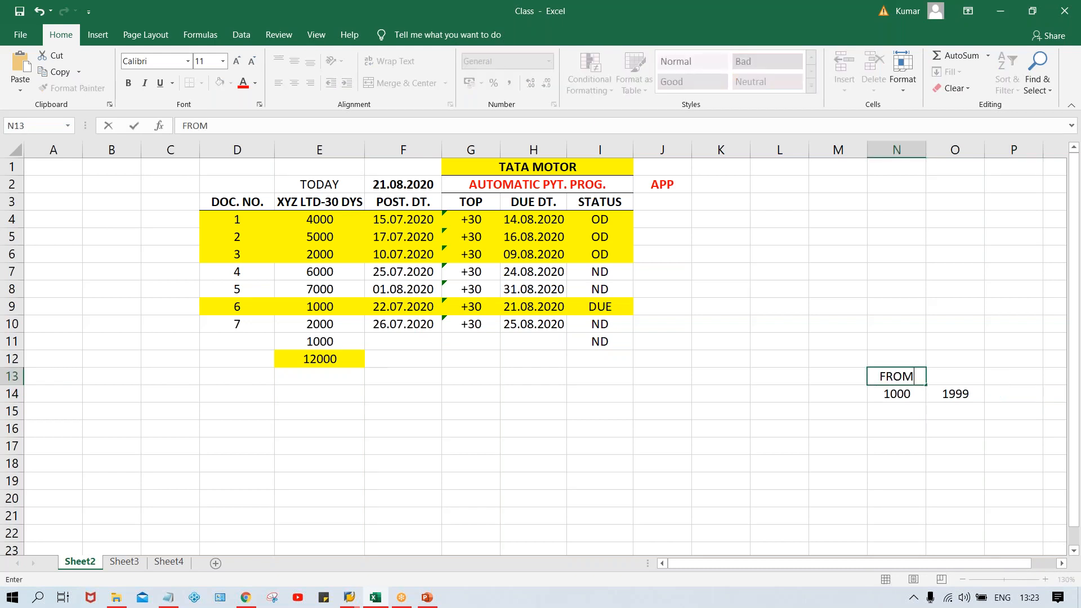
key("Tab")
type("TO")
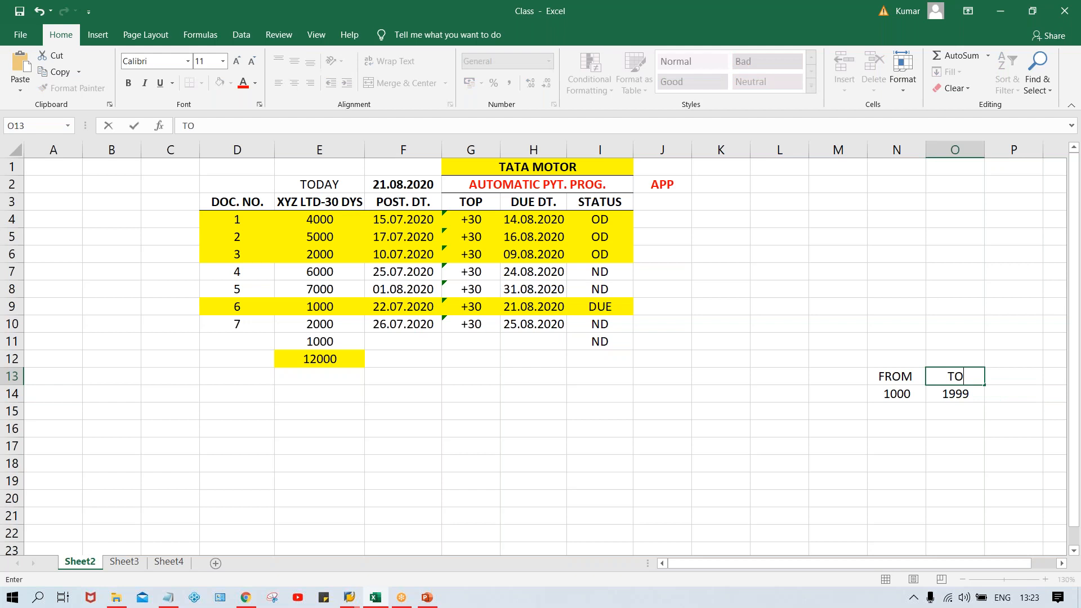
key("Tab")
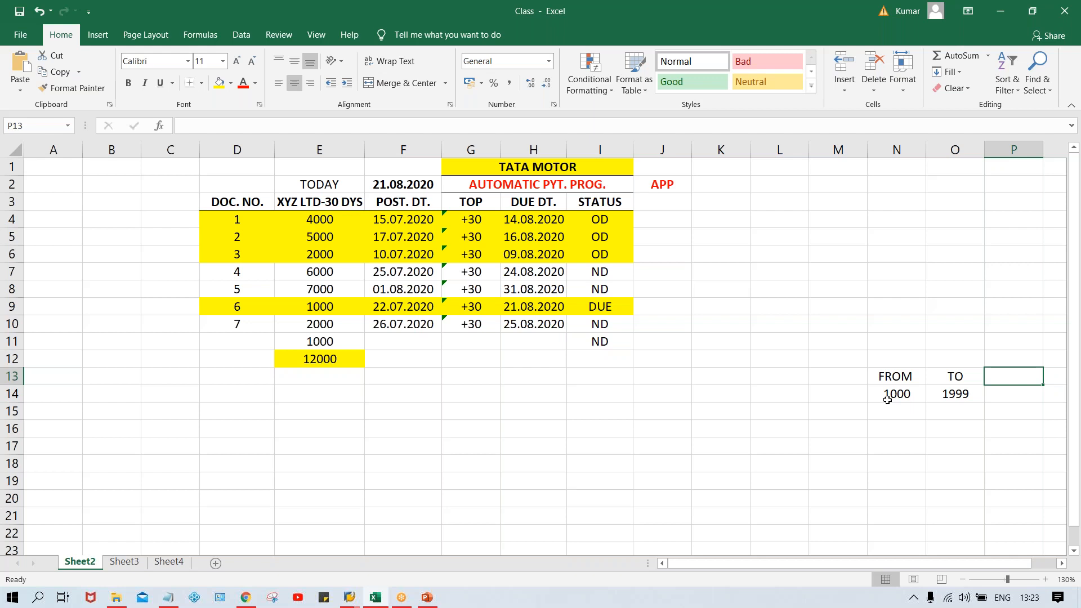
left_click_drag(896, 376, 951, 376)
key("ctrl+b")
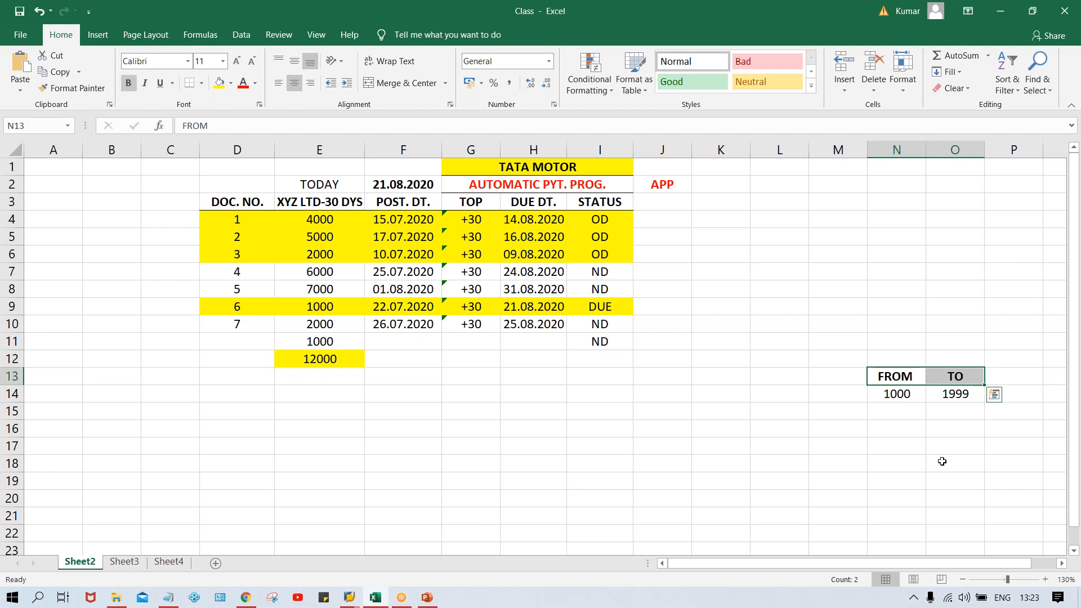
Step: Add the bold heading NR STTS in P13 and enter 1005 beneath it in P14
left_click(1026, 378)
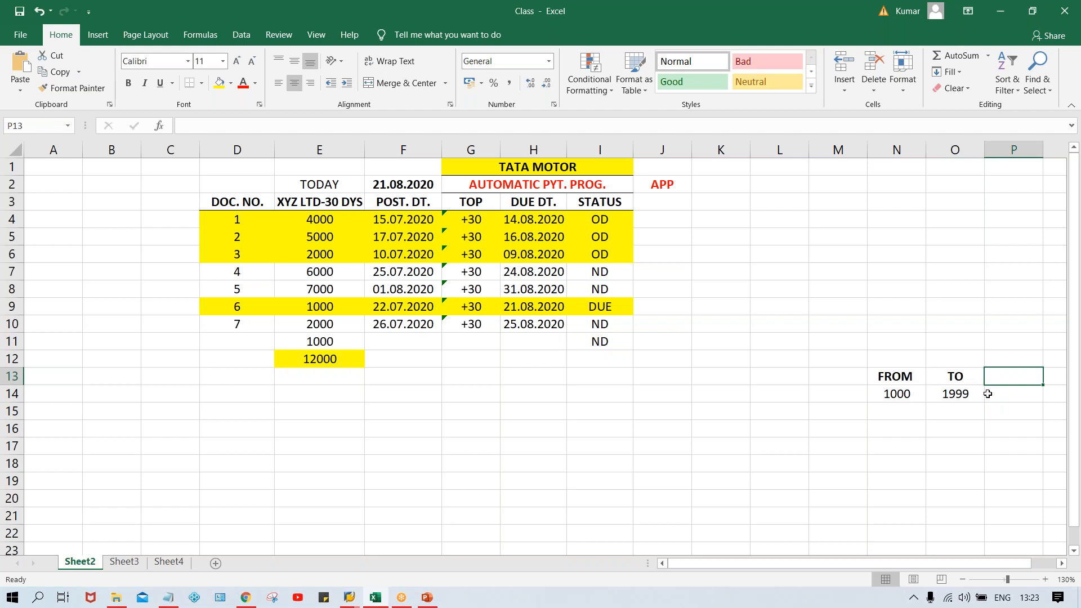
type("NR")
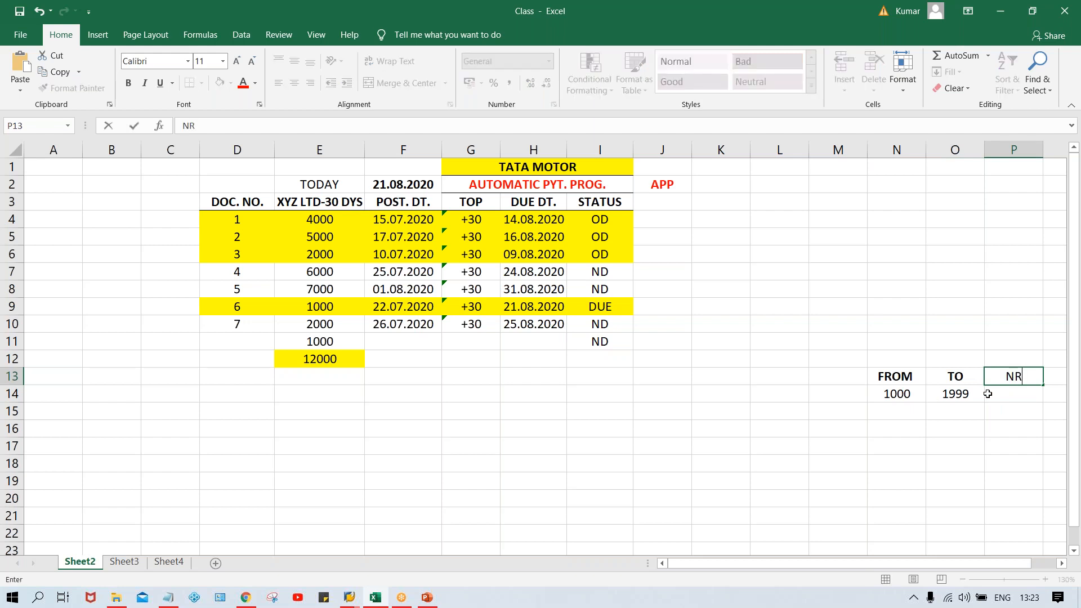
type(" STTS")
key("Return")
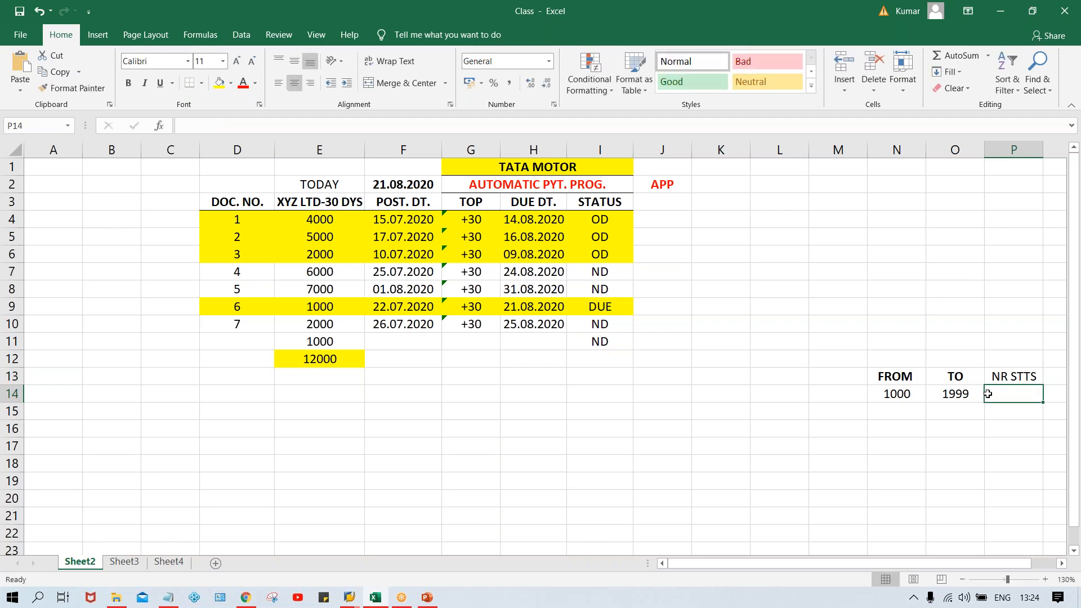
left_click(1020, 377)
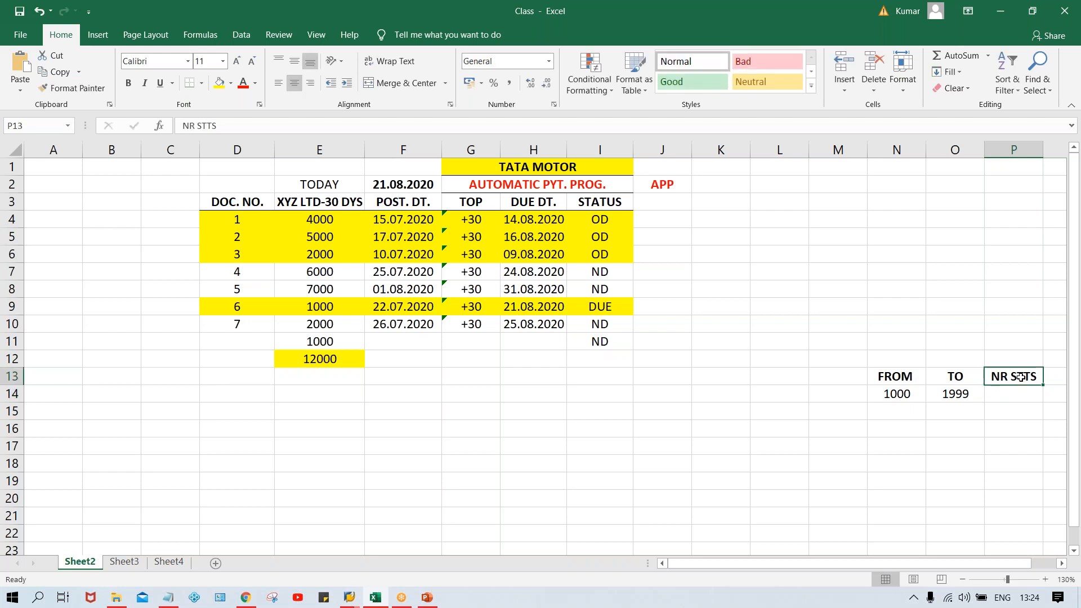
left_click(1018, 397)
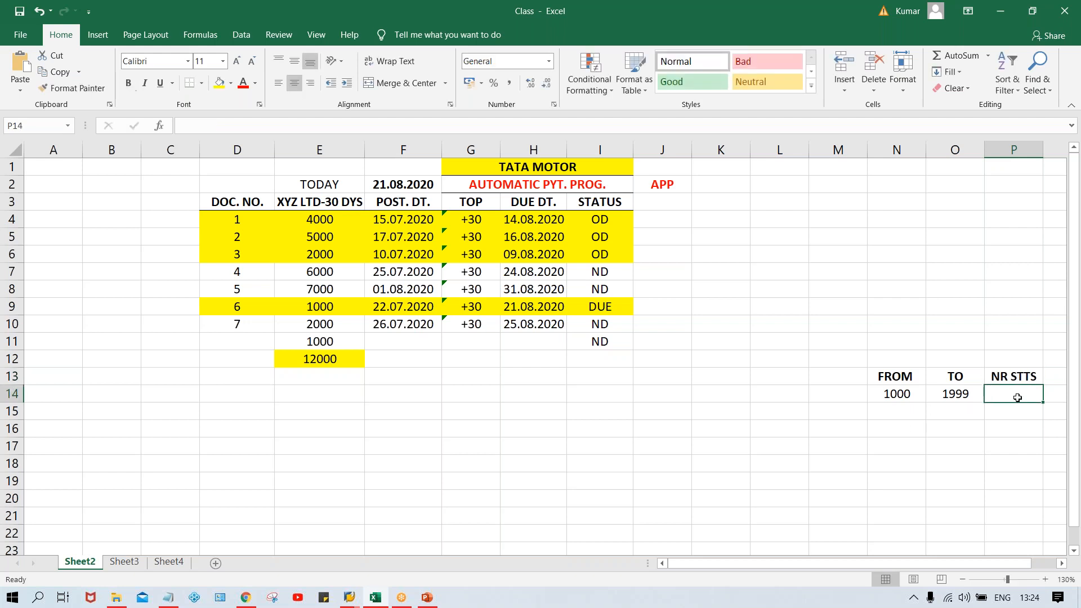
type("1005")
key("Return")
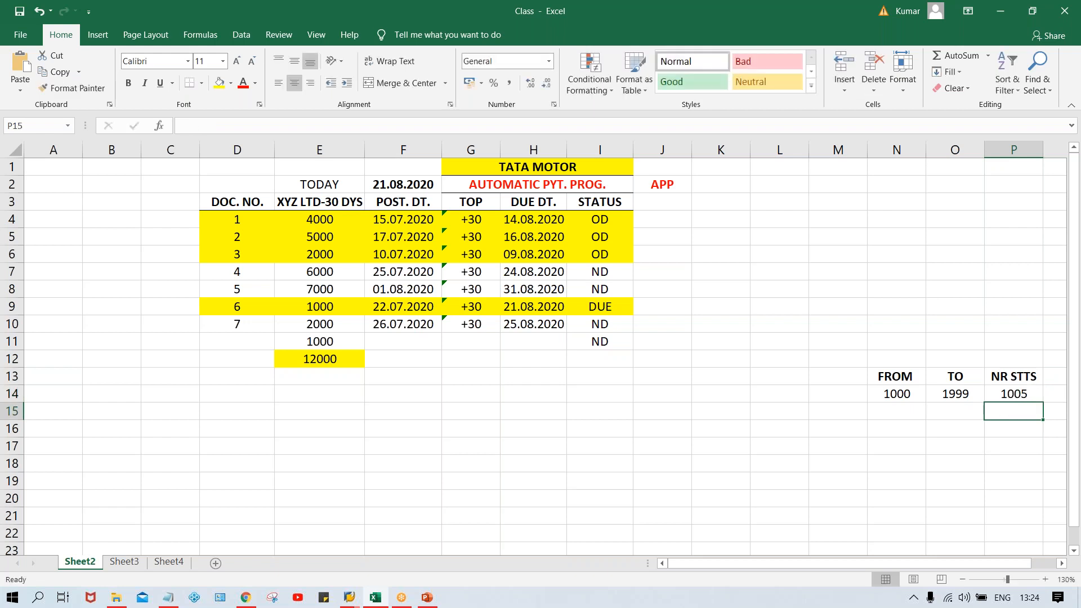
left_click(999, 391)
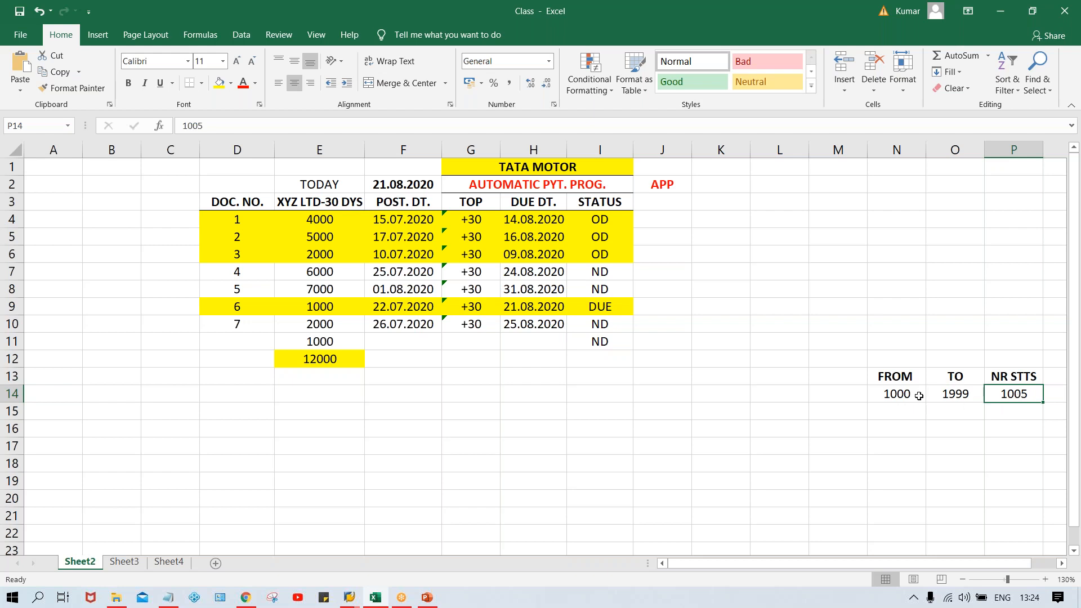
Step: Enter the number range code 01 as text in M14, keeping its leading zero
left_click(831, 395)
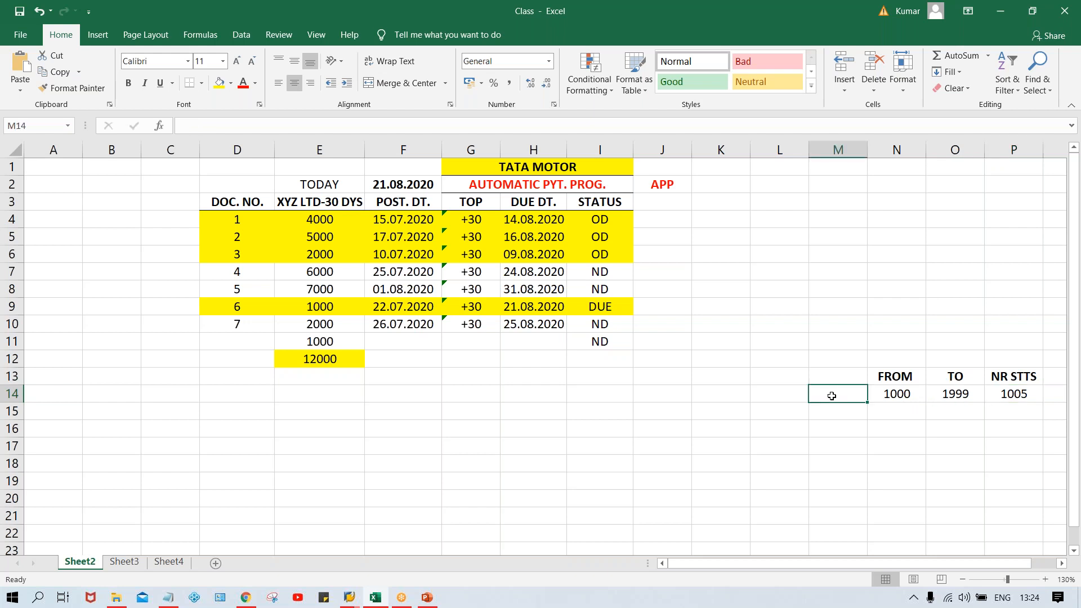
type("'01")
key("Return")
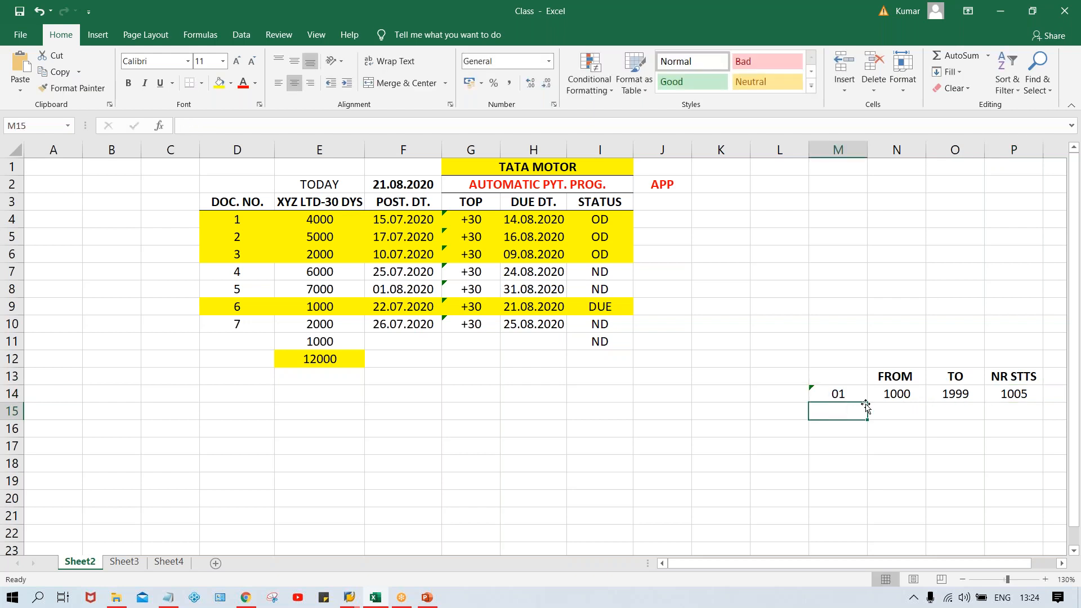
left_click(839, 396)
left_click(765, 394)
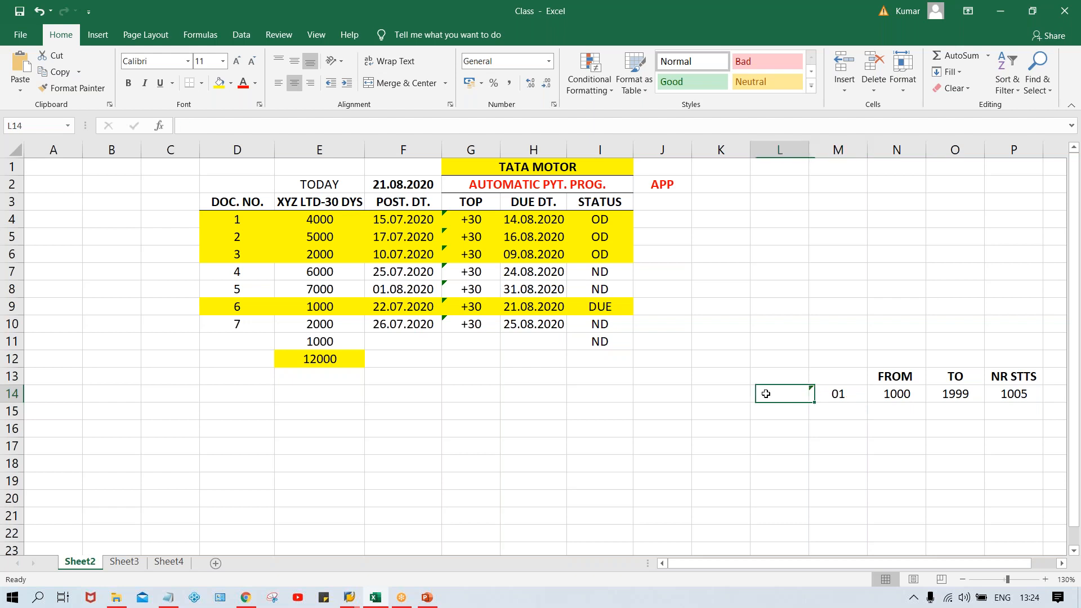
left_click(839, 394)
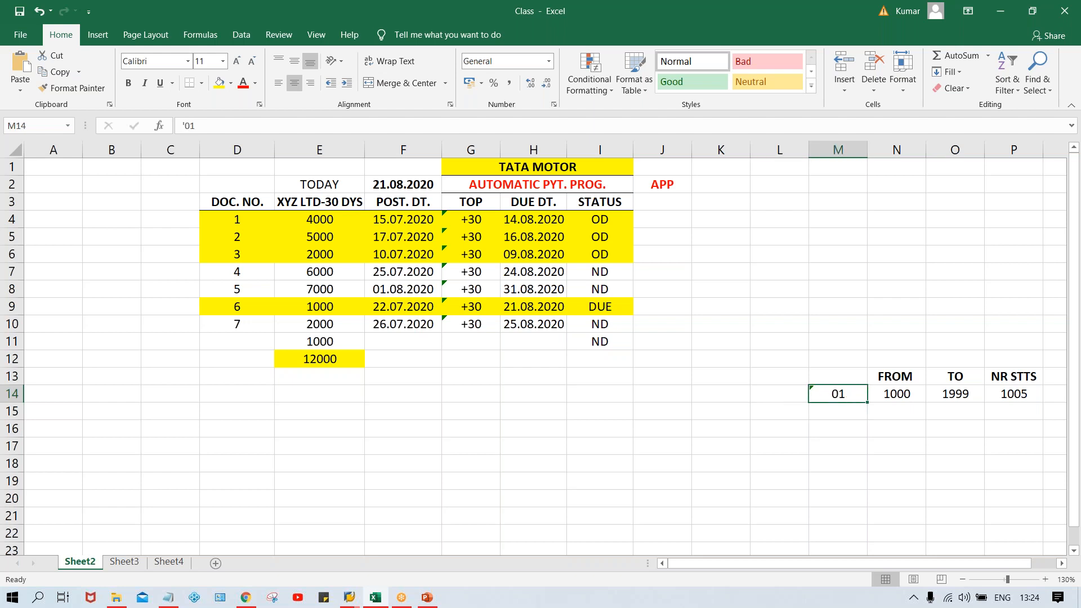
left_click(767, 392)
Step: Add the bold heading NR CD in M13 above the number range code
left_click(844, 373)
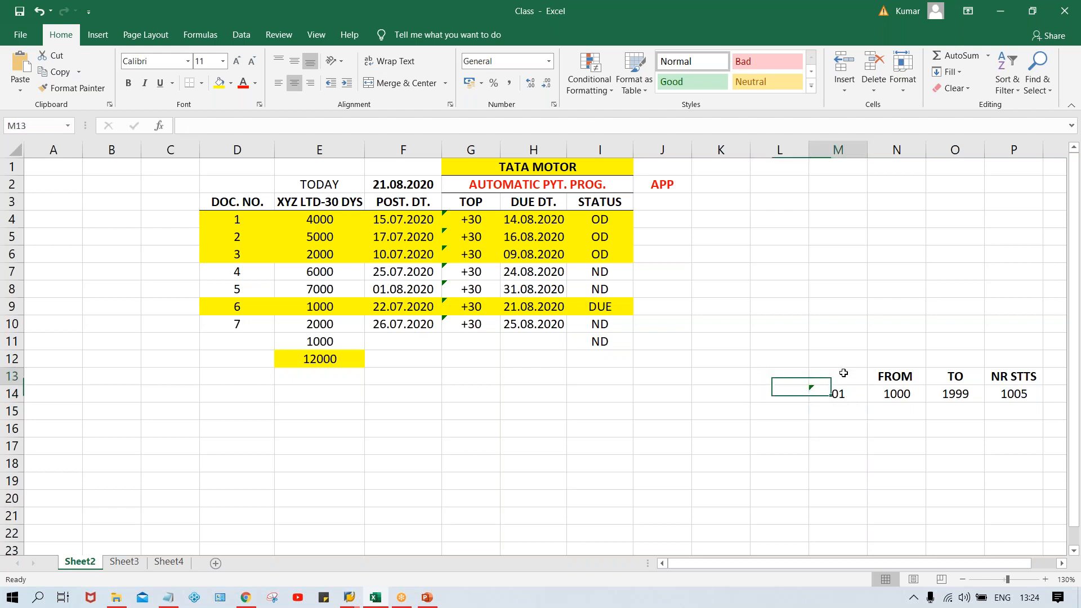
type("NR CD")
key("Return")
key("Up")
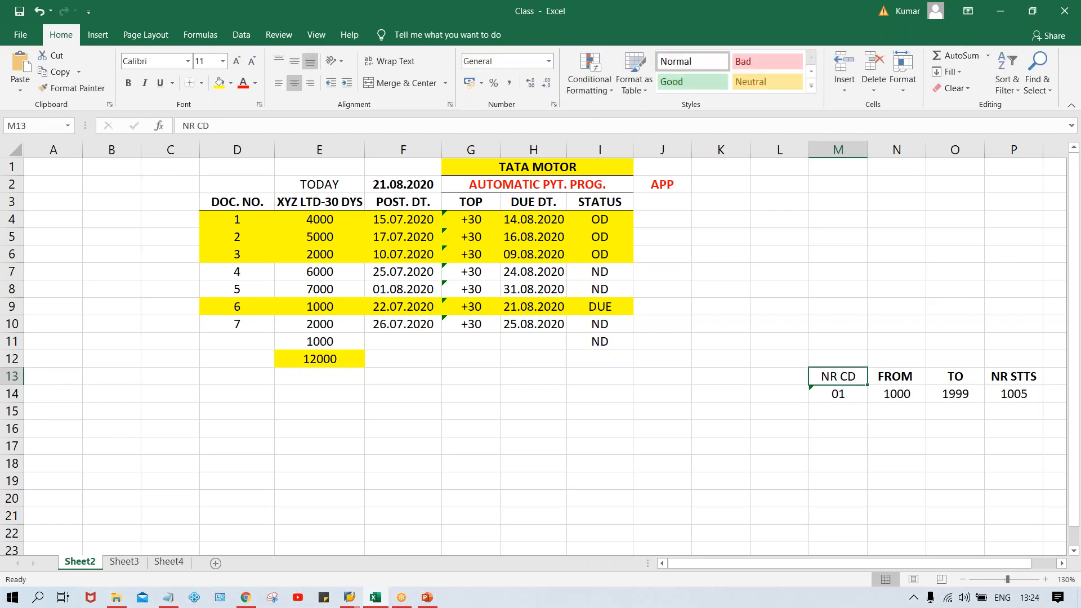
left_click(836, 394)
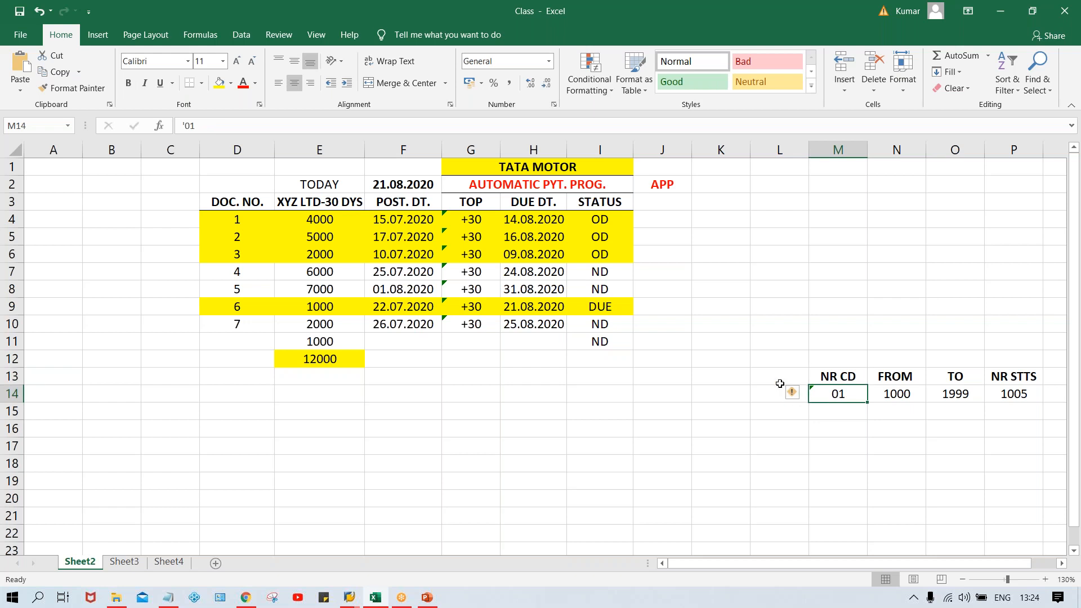
Step: Add the bold heading DOC. TYP. in L13 and enter ZP beneath it in L14
left_click(774, 379)
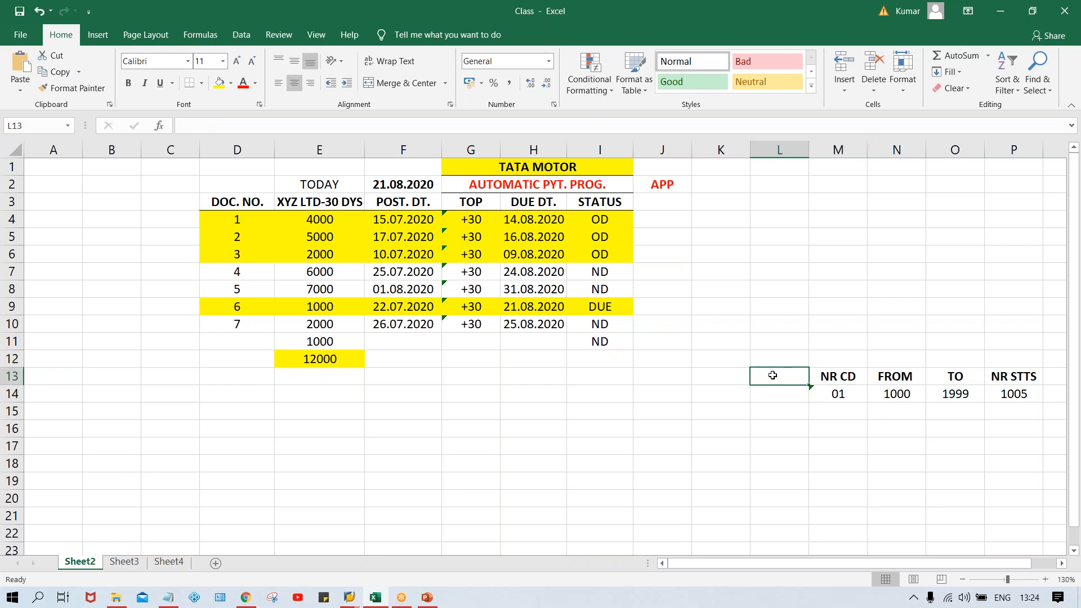
type("DOC")
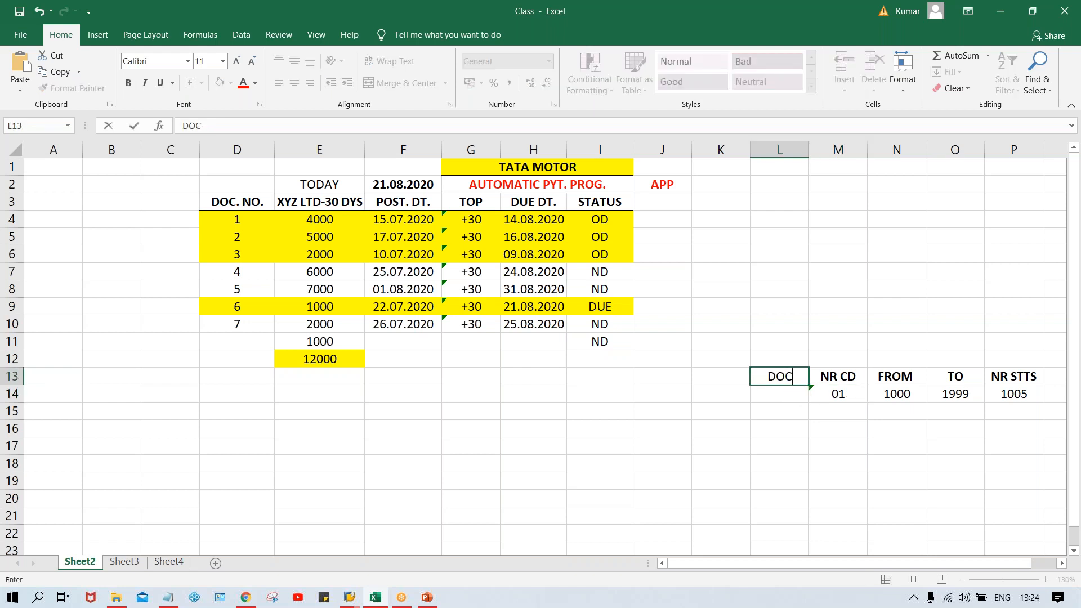
type(". TYP.")
key("Return")
key("Up")
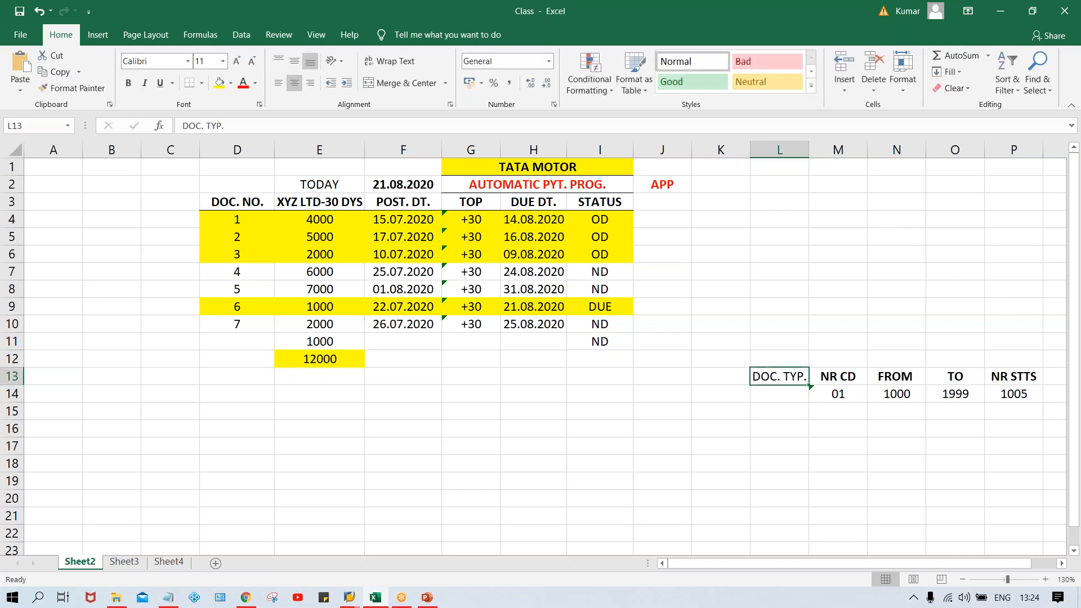
left_click(777, 399)
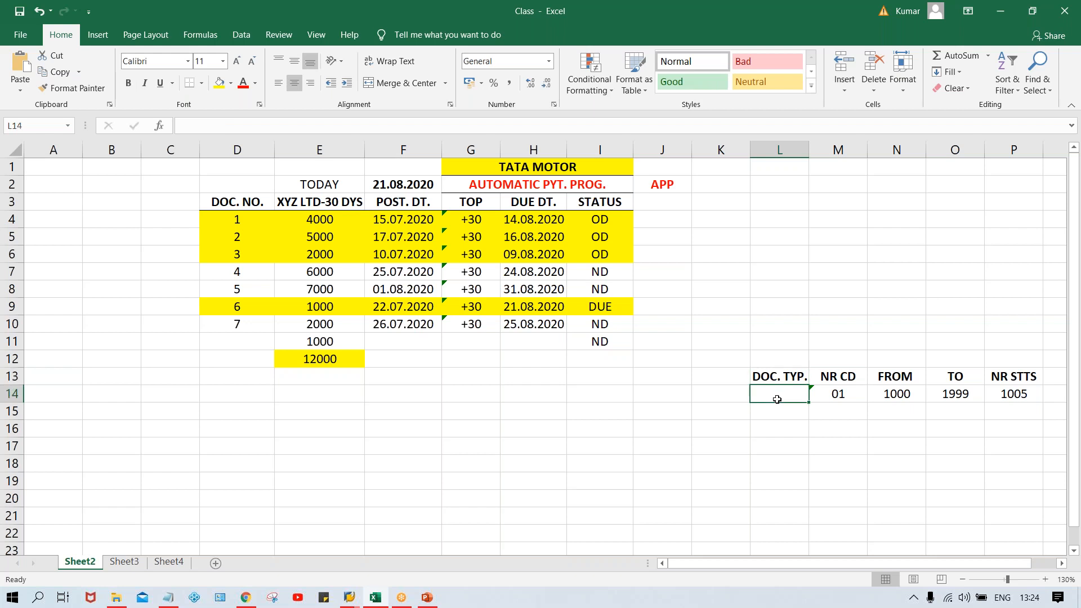
type("ZP")
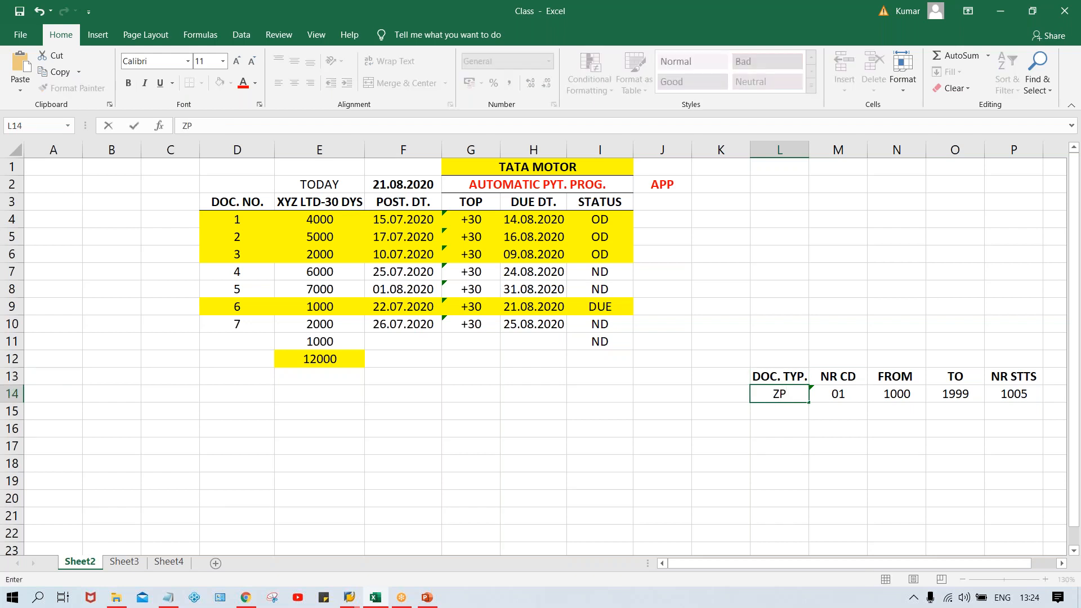
key("Return")
left_click(758, 374)
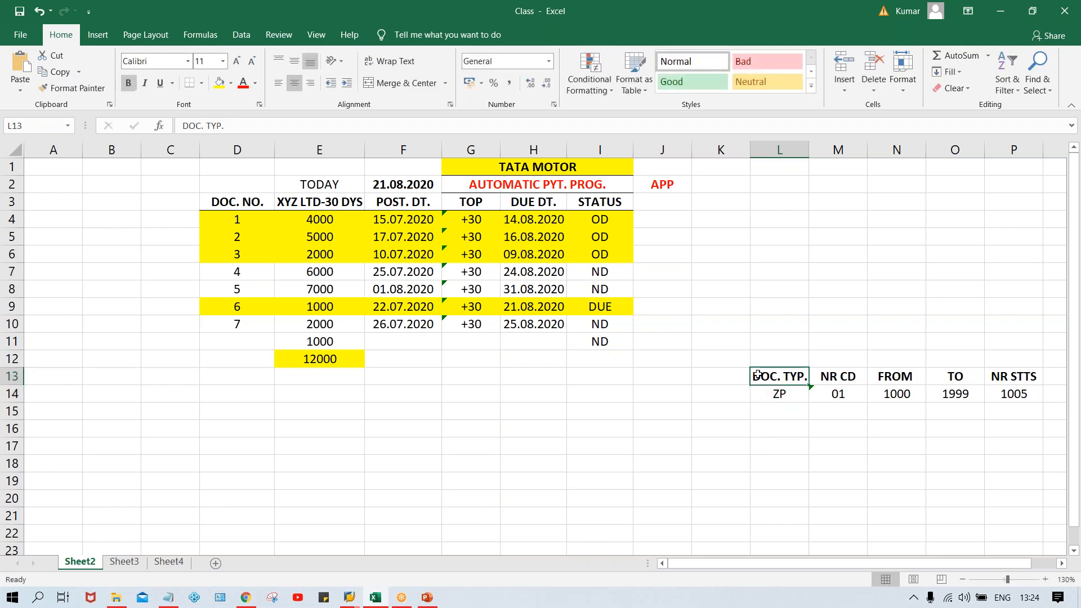
Step: Add the bold heading PYT MTHD. in K13, widen column K to fit, and enter T in K14
left_click(721, 380)
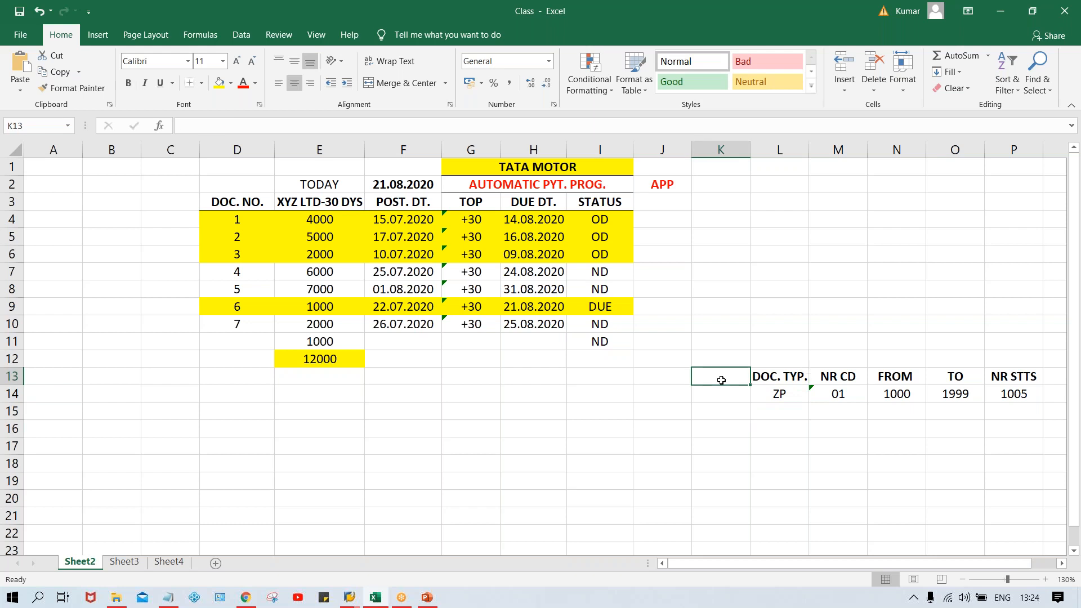
type("PYT MTHD.")
key("Return")
key("Up")
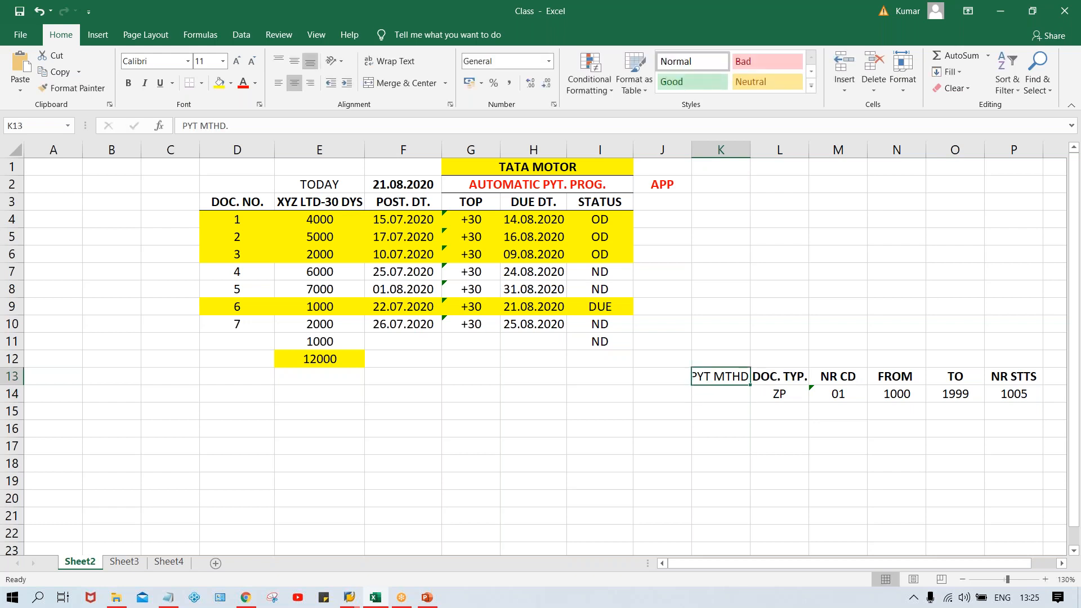
key("ctrl+b")
left_click_drag(749, 150, 758, 150)
left_click(724, 392)
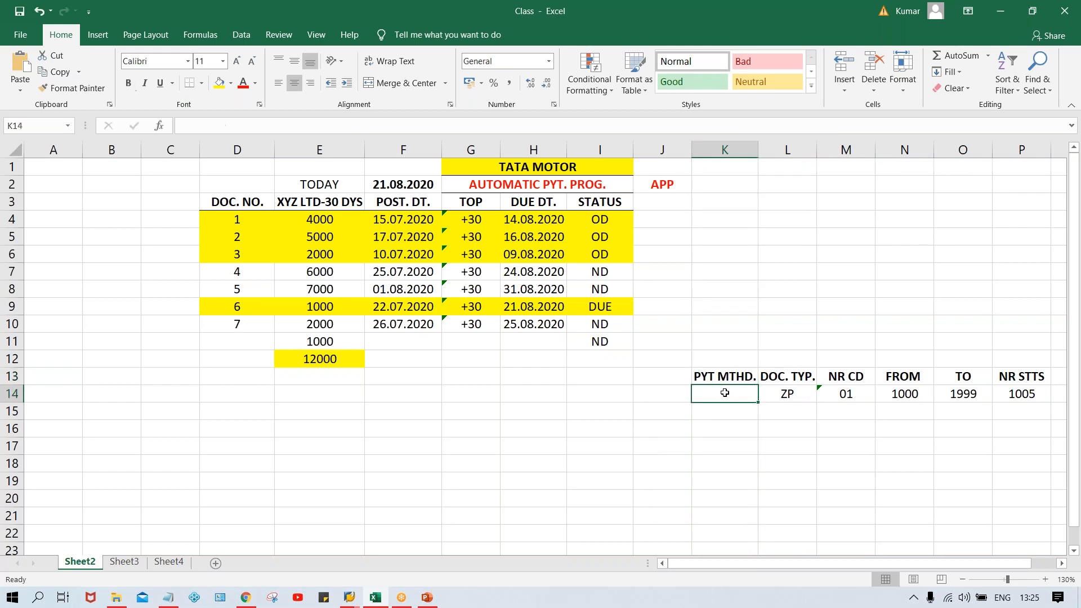
type("T")
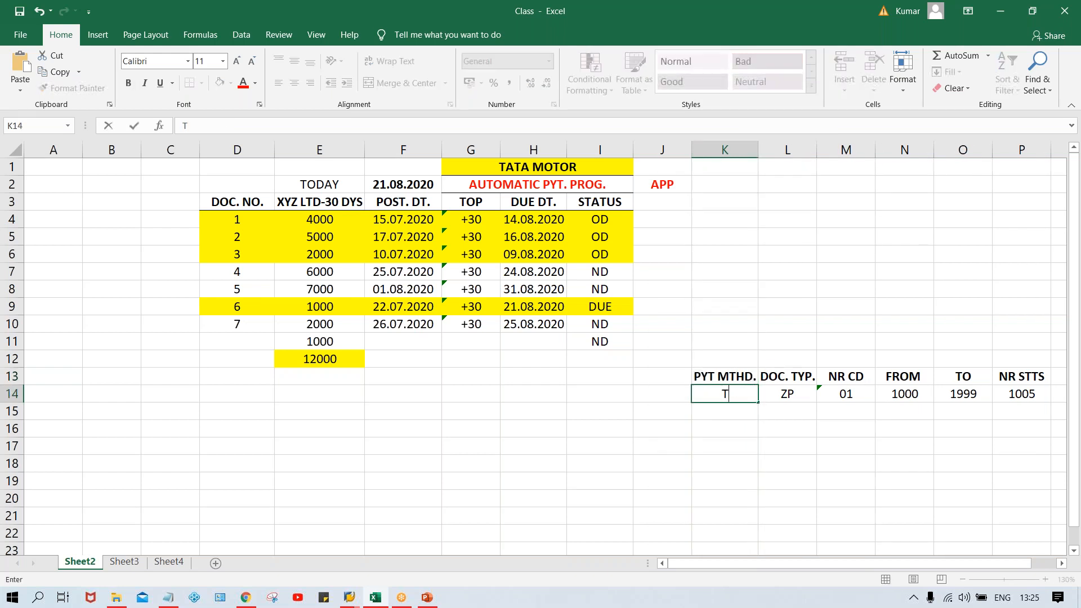
Step: Add the bold heading APP in J13 with PYT MTHD beneath it in J14, and widen column J to fit
left_click(658, 376)
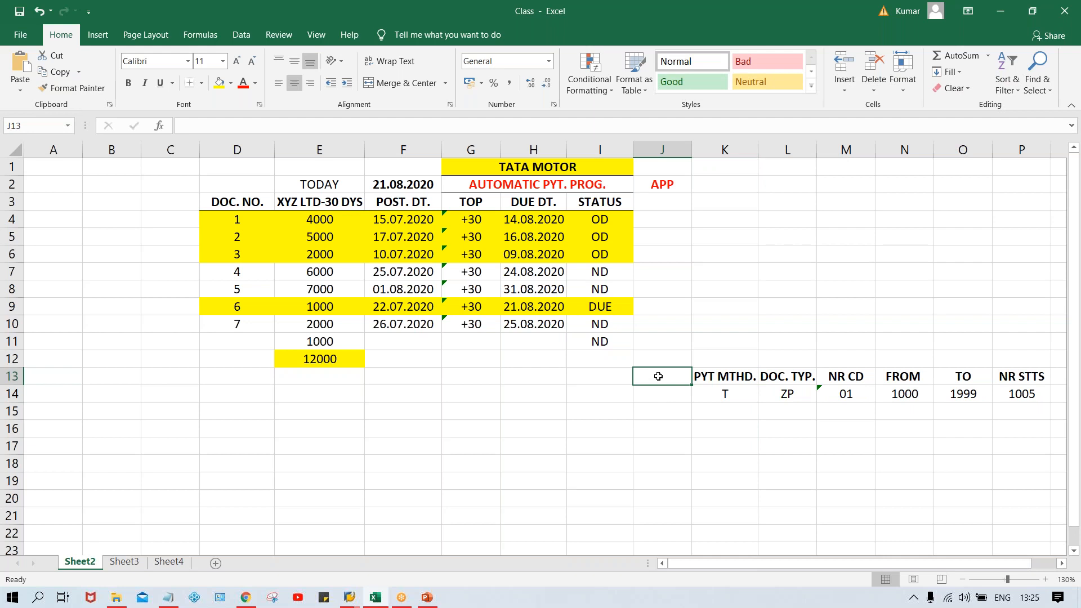
type("AP")
key("BackSpace")
key("Return")
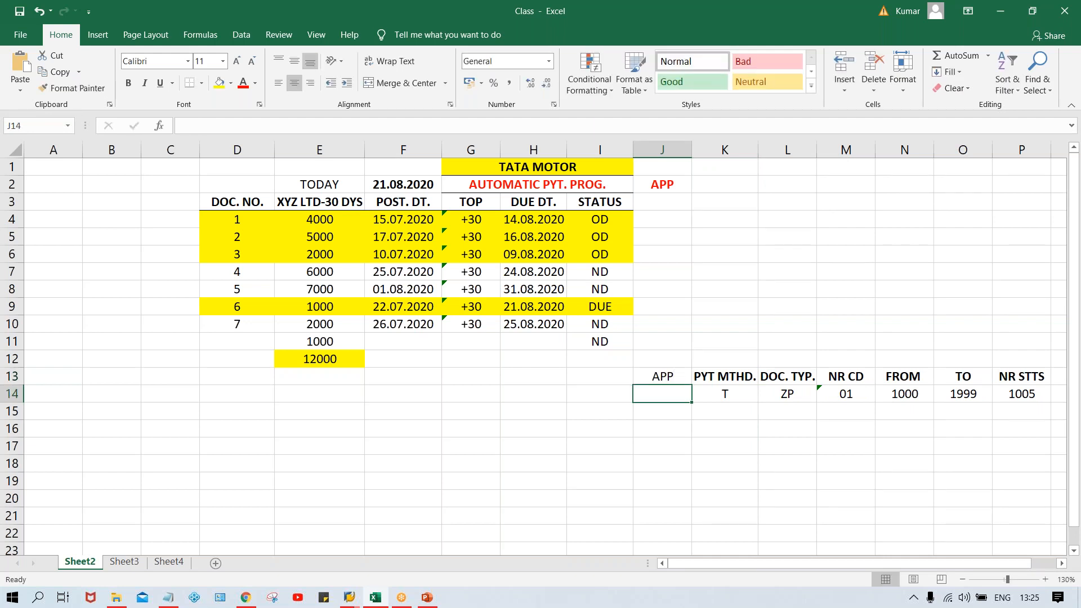
type("T")
key("BackSpace")
type("PY")
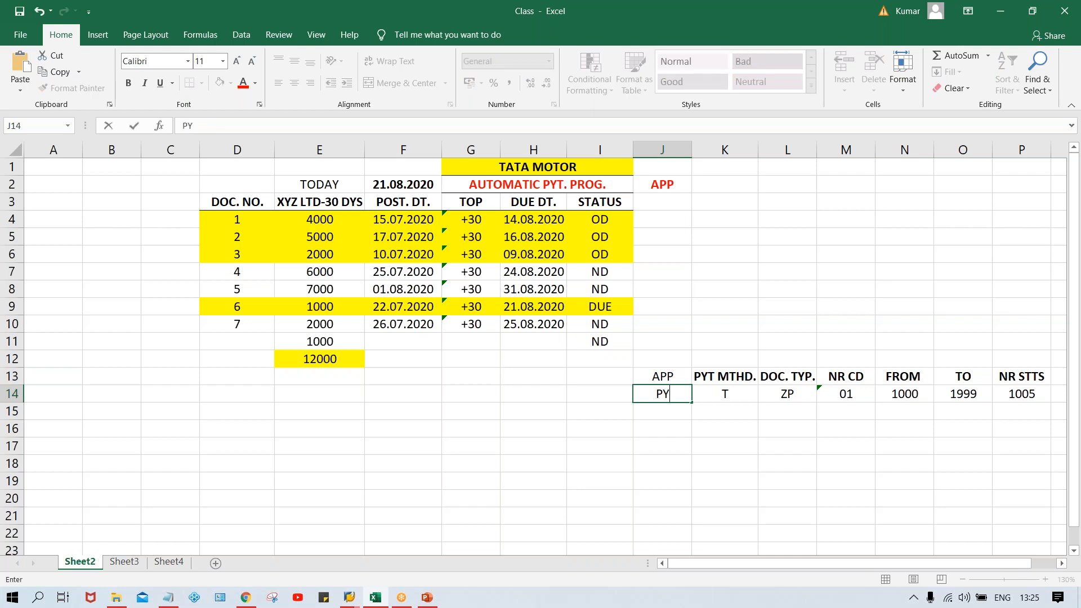
type("T MTHD")
key("Return")
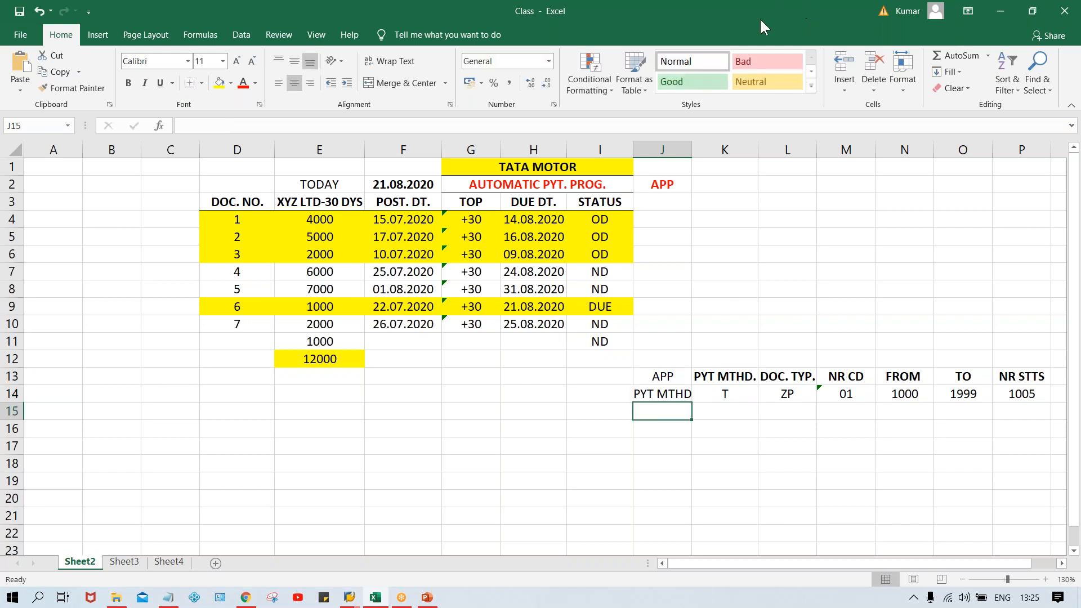
left_click_drag(689, 152, 697, 151)
left_click(666, 378)
key("ctrl+b")
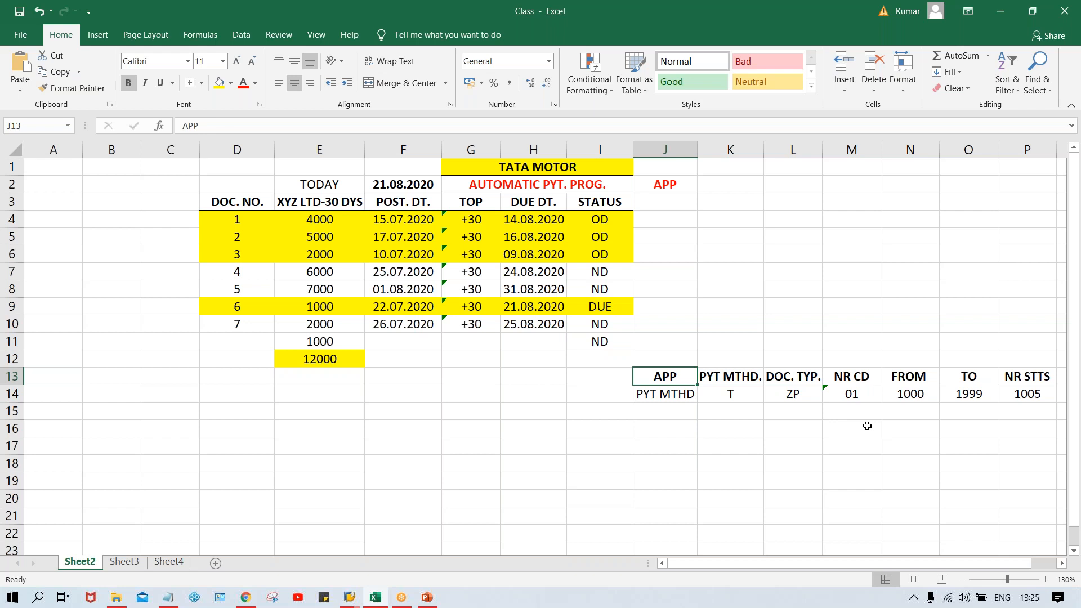
Step: Switch to SAP, leave the payment proposal and examine the payment method in the parameters of payment run TM00A
left_click(1017, 416)
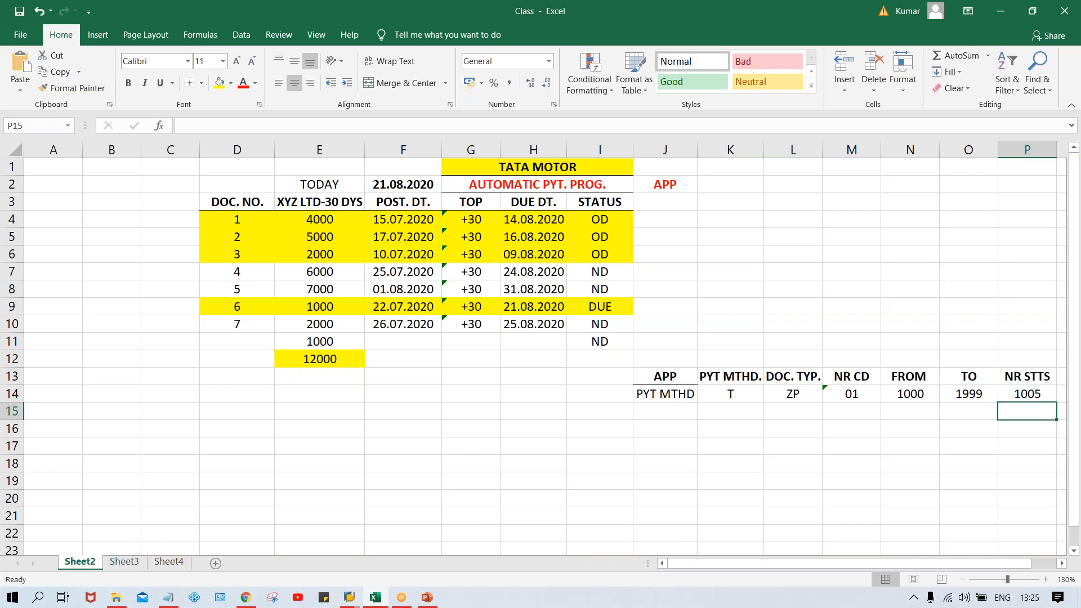
left_click(670, 398)
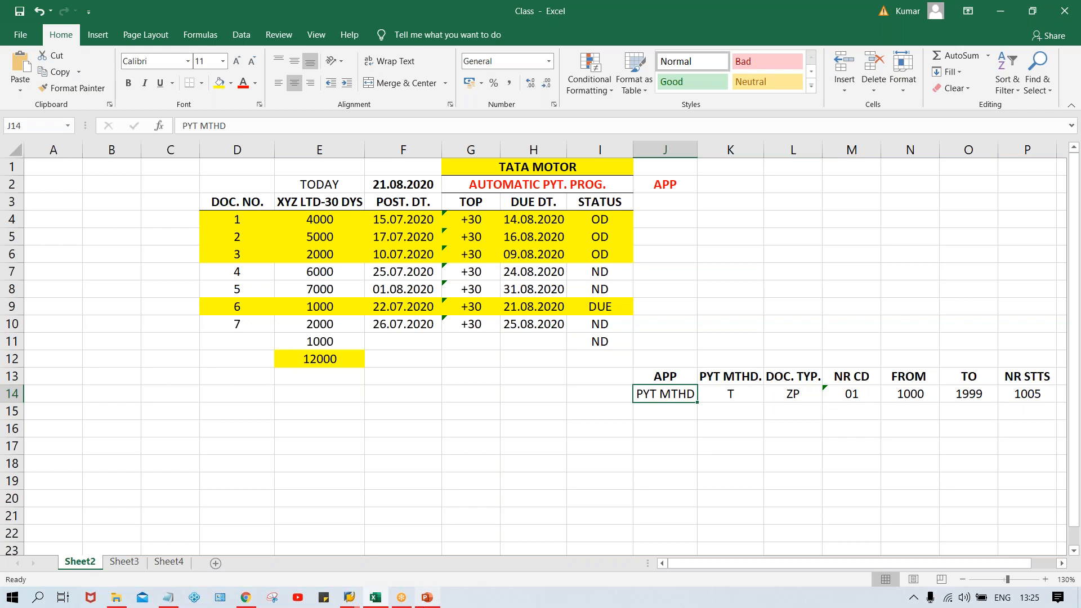
left_click(349, 598)
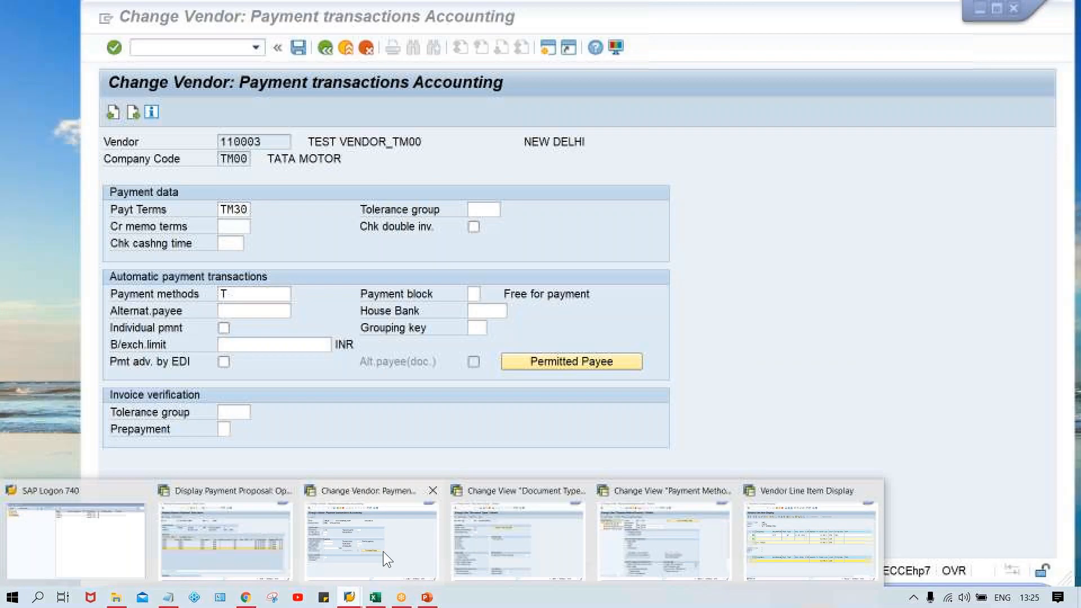
mouse_move(675, 560)
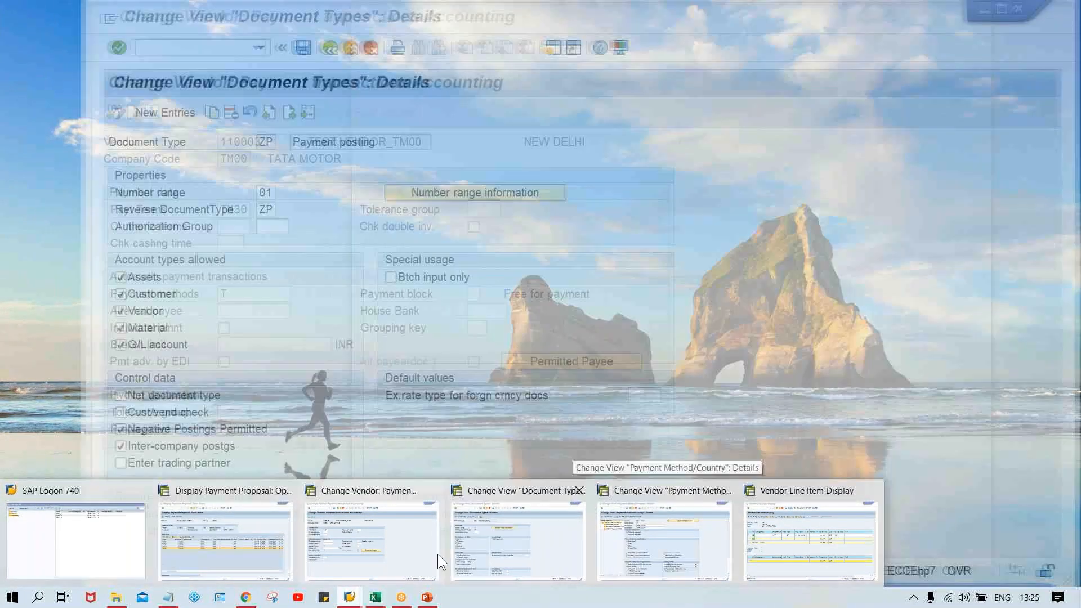
mouse_move(499, 553)
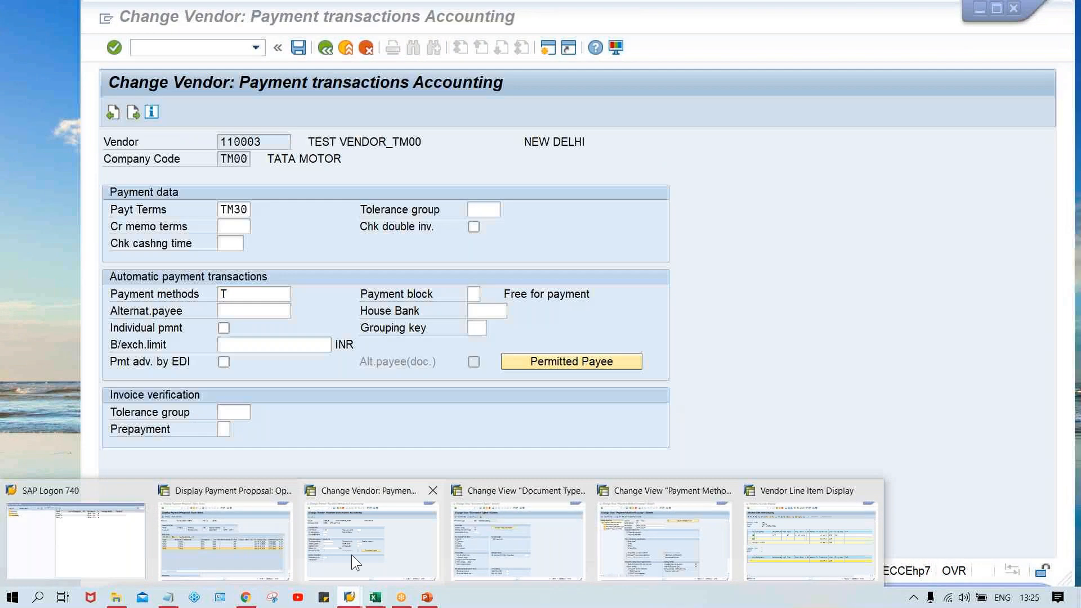
mouse_move(269, 542)
left_click(228, 542)
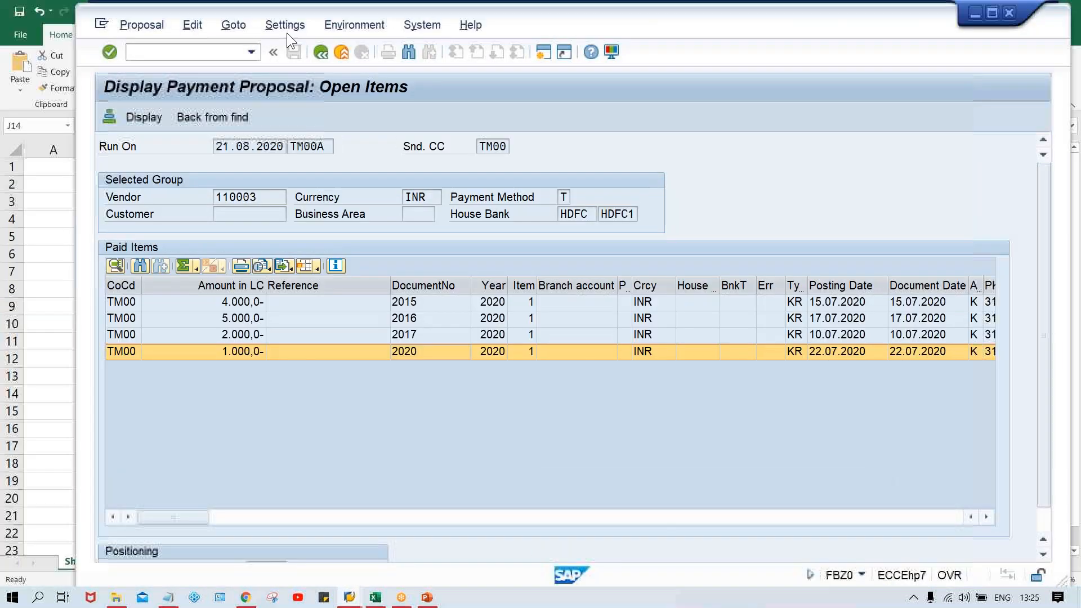
left_click(319, 55)
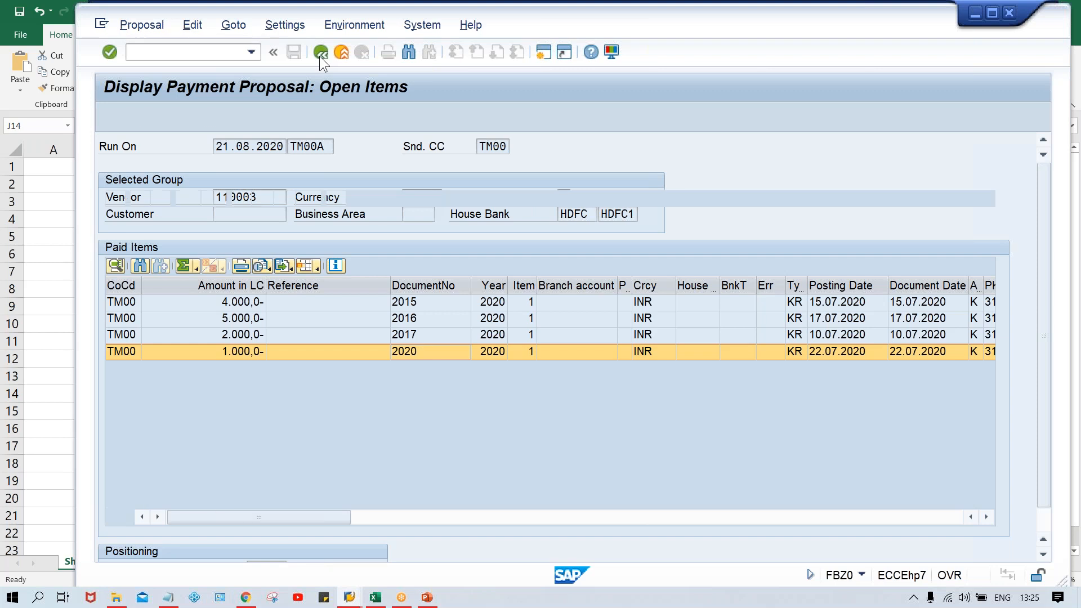
left_click(320, 56)
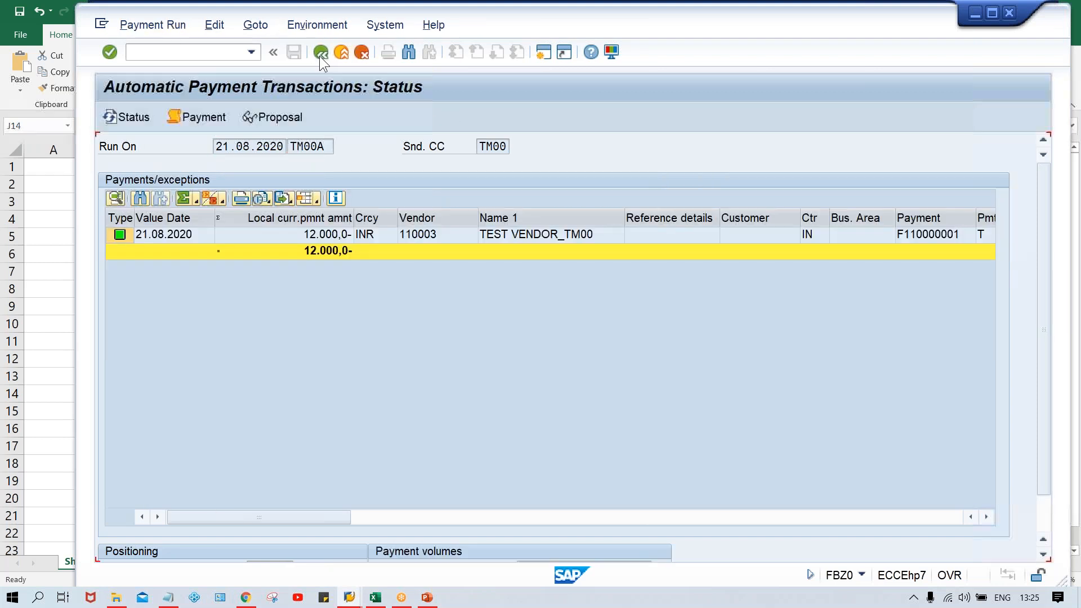
left_click(201, 219)
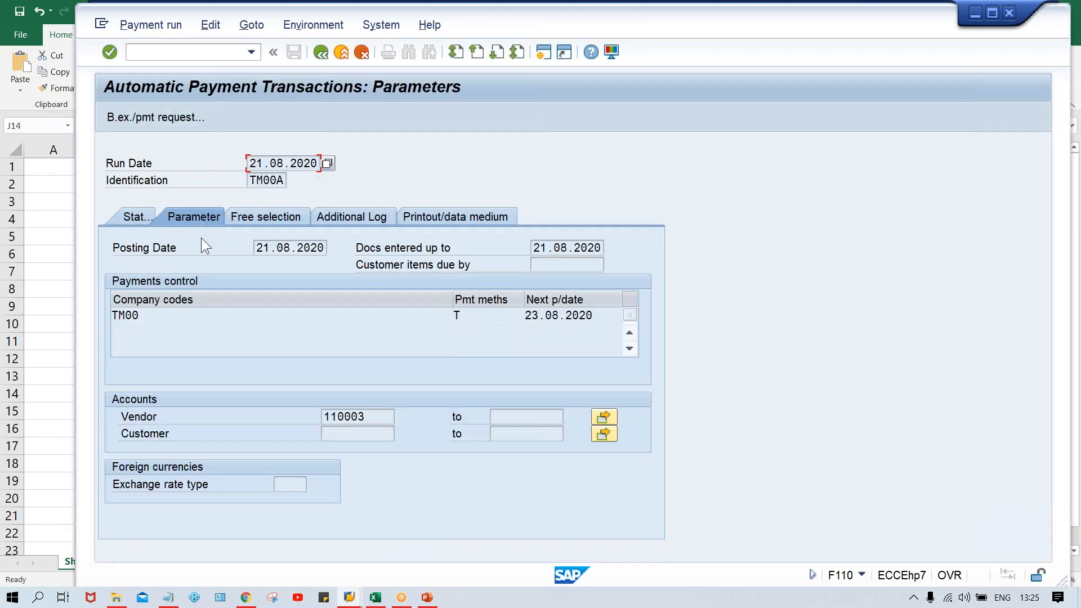
left_click(479, 318)
Step: Return to Excel and trace row 14 from payment method through document type and number range code to the range limits and status
key("alt+Tab")
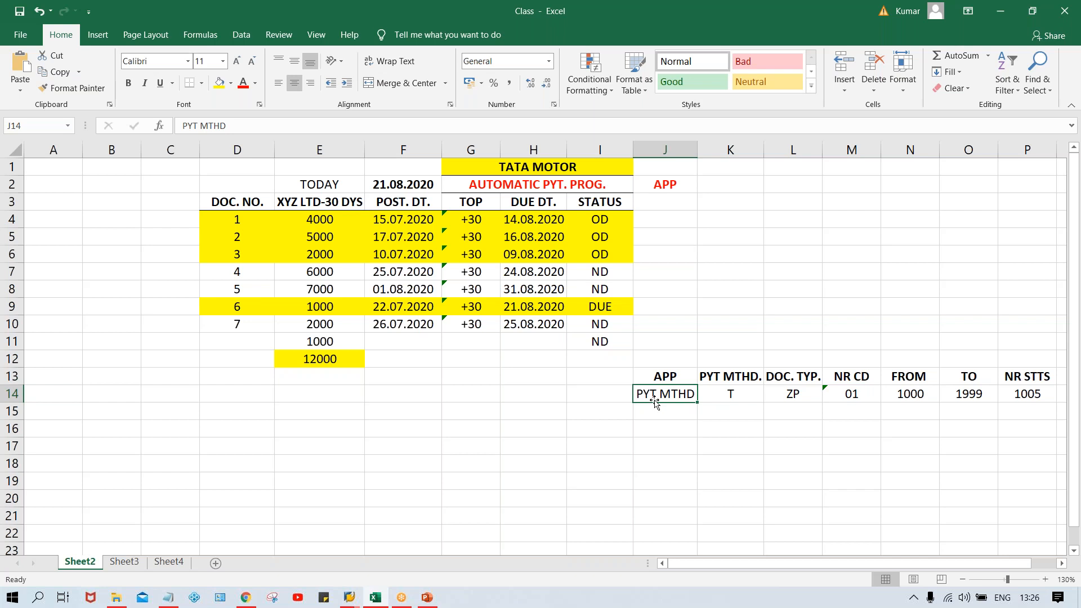
left_click(730, 395)
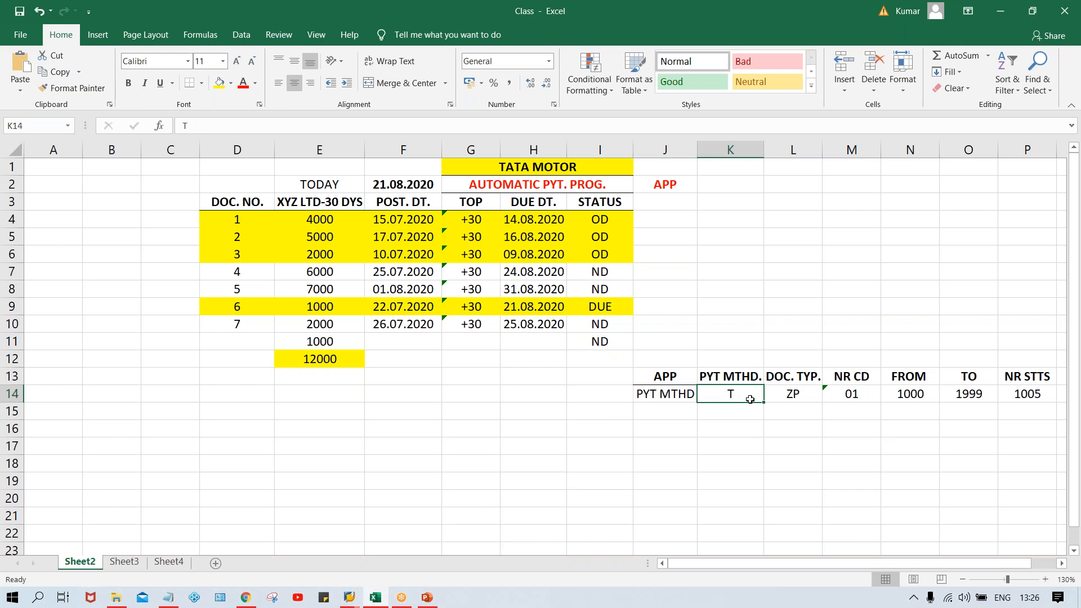
left_click(787, 399)
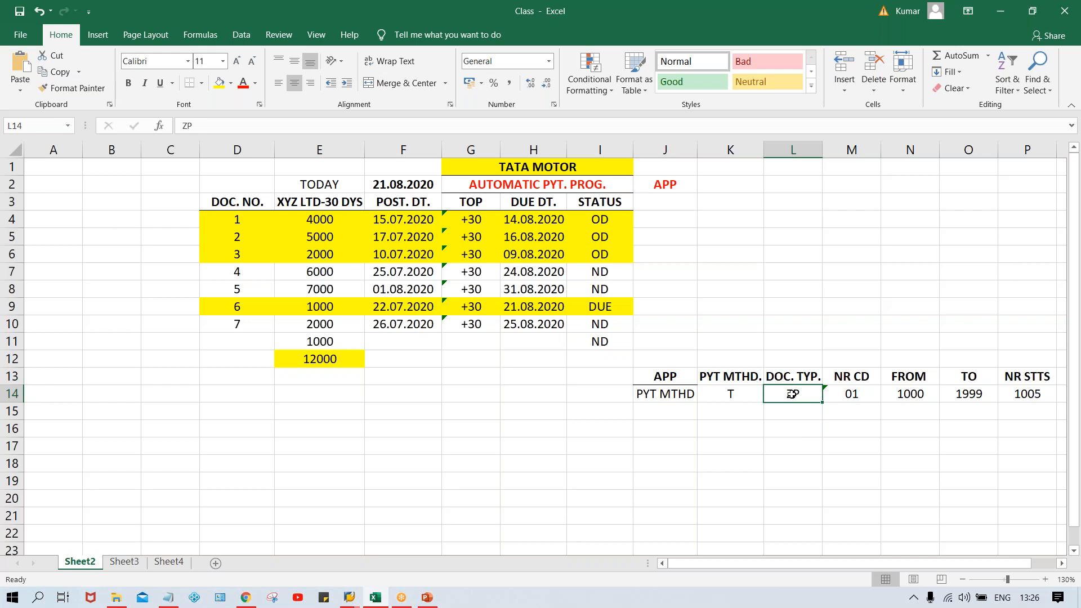
left_click(869, 396)
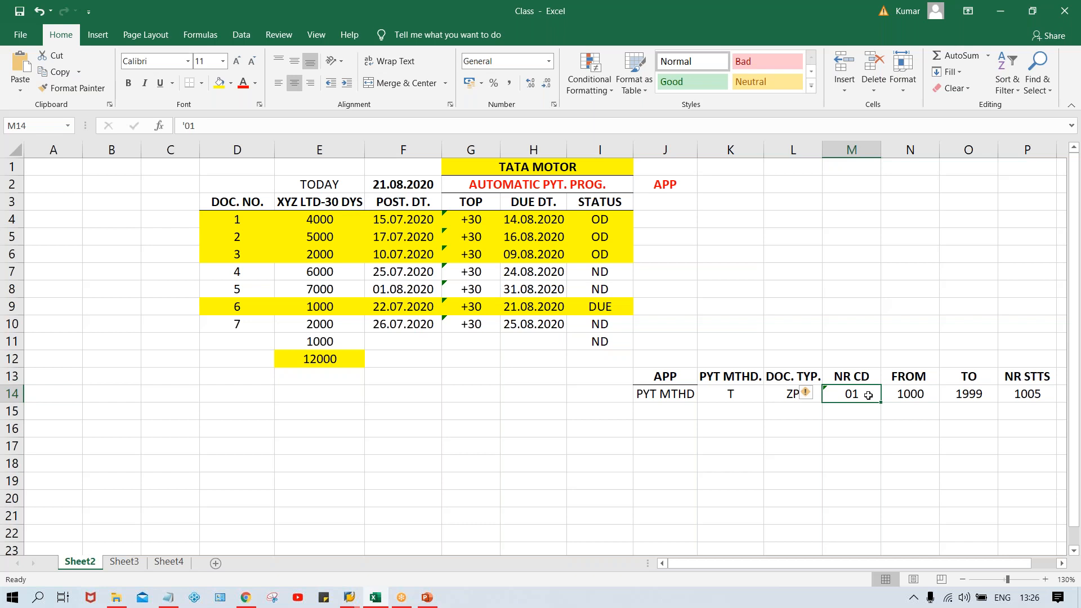
left_click(908, 397)
left_click(968, 396)
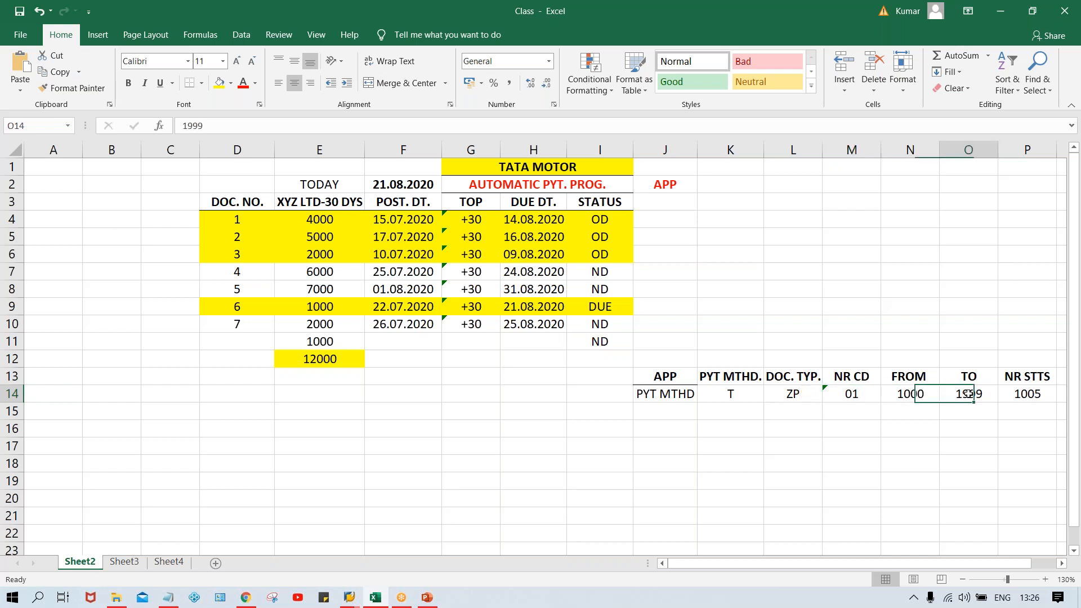
left_click(907, 395)
left_click(964, 395)
left_click(913, 394)
left_click(973, 394)
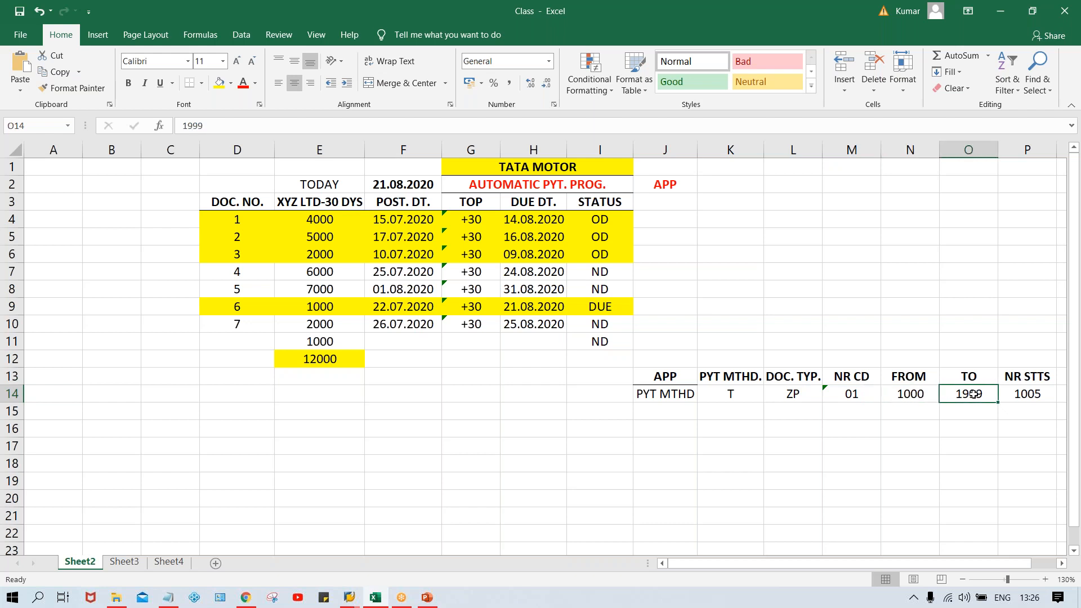
left_click(1028, 395)
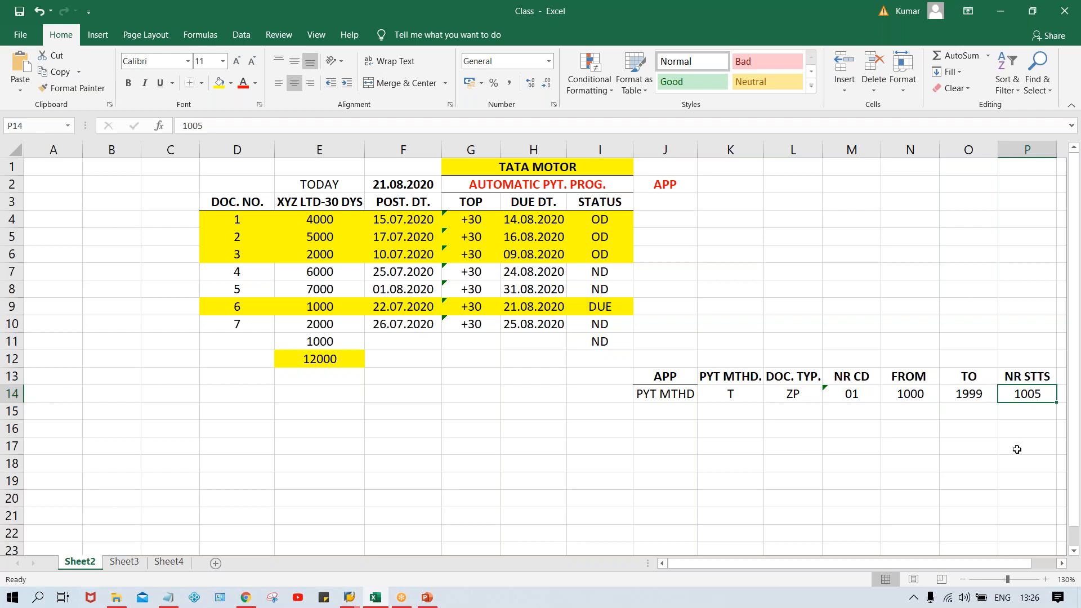
Step: Enter the next document number 1006 in P15 under the NR STTS column
left_click(1003, 415)
key("F2")
type("1006")
key("Return")
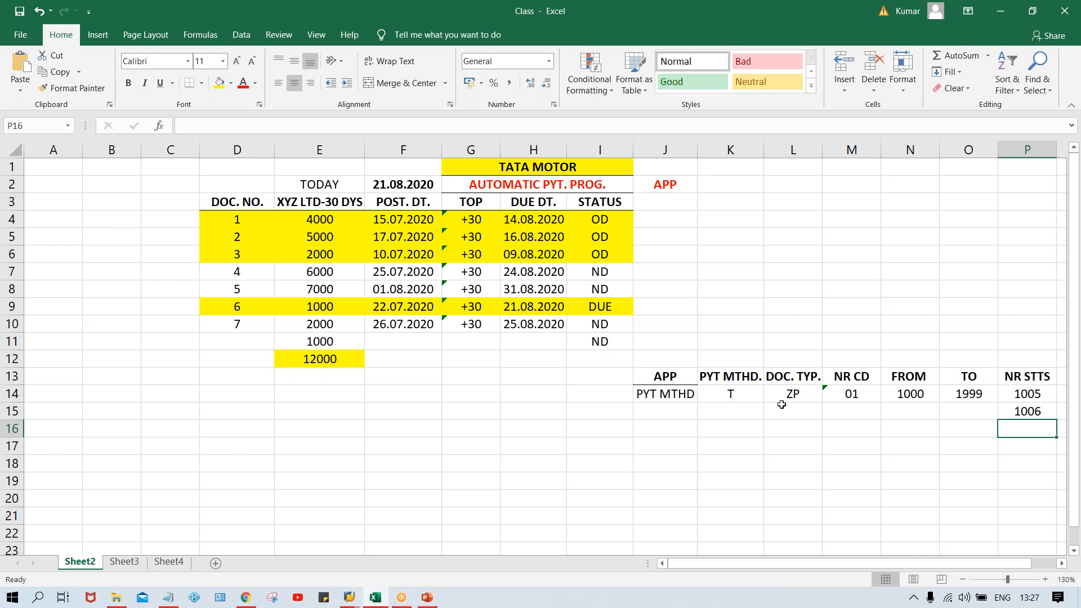
Step: Walk through the cells from J14 and along row 15 to review how the next payment document gets its number
left_click(669, 398)
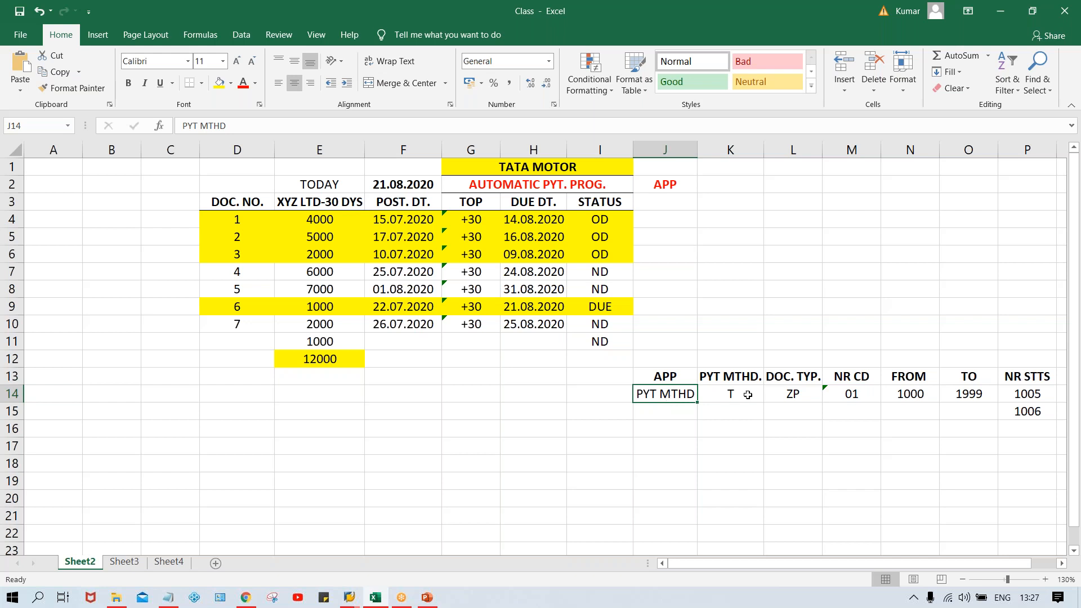
left_click(663, 414)
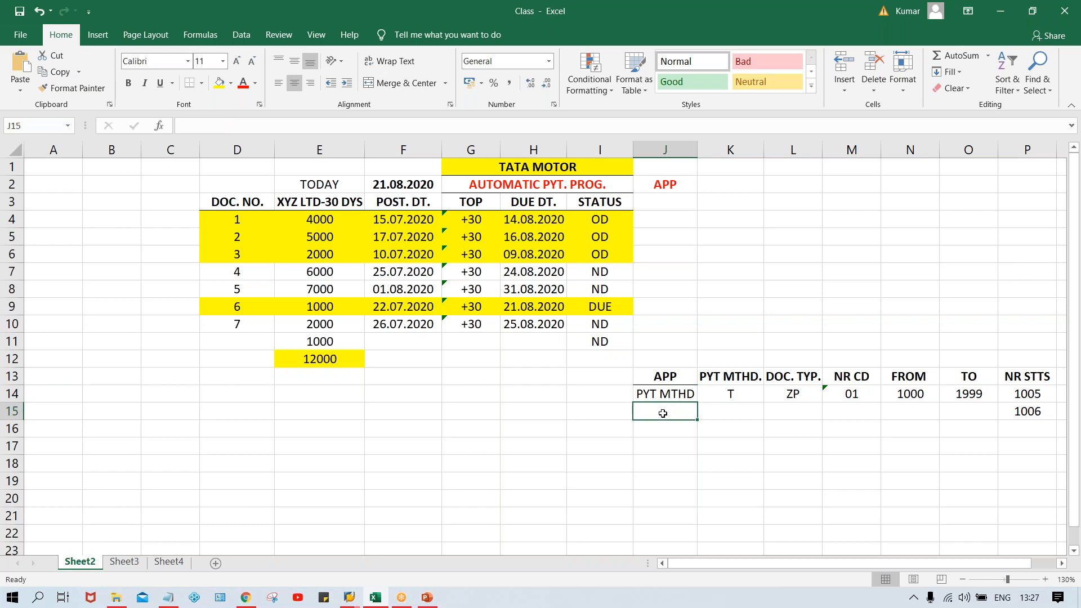
left_click(728, 412)
left_click(786, 412)
left_click(860, 409)
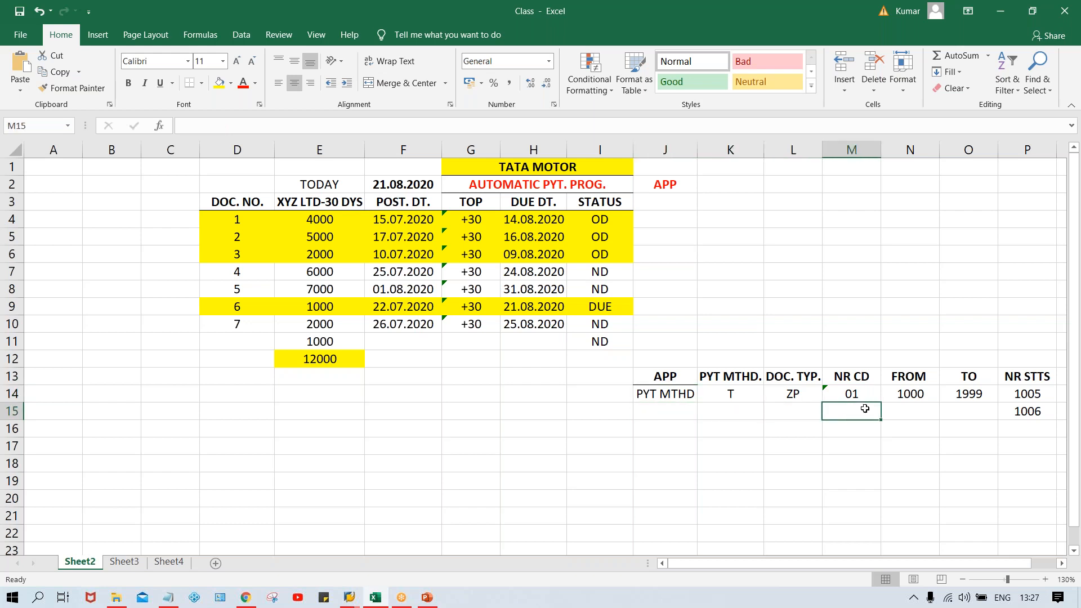
left_click(907, 410)
left_click(975, 412)
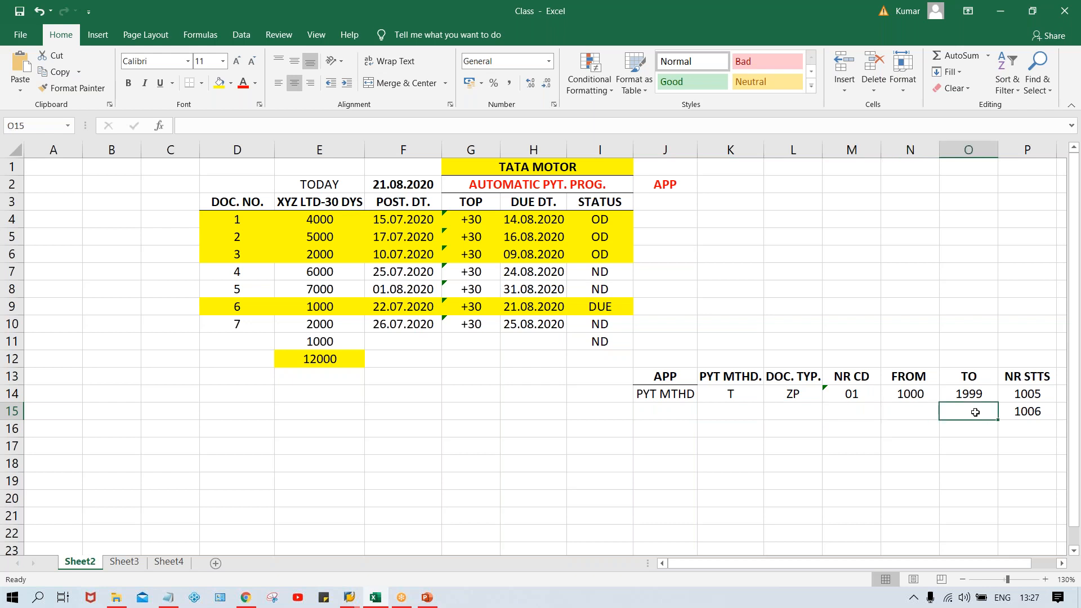
Step: Retrace row 14 from the document type through number range code and range limits to the current and next document numbers in column P
left_click(1031, 412)
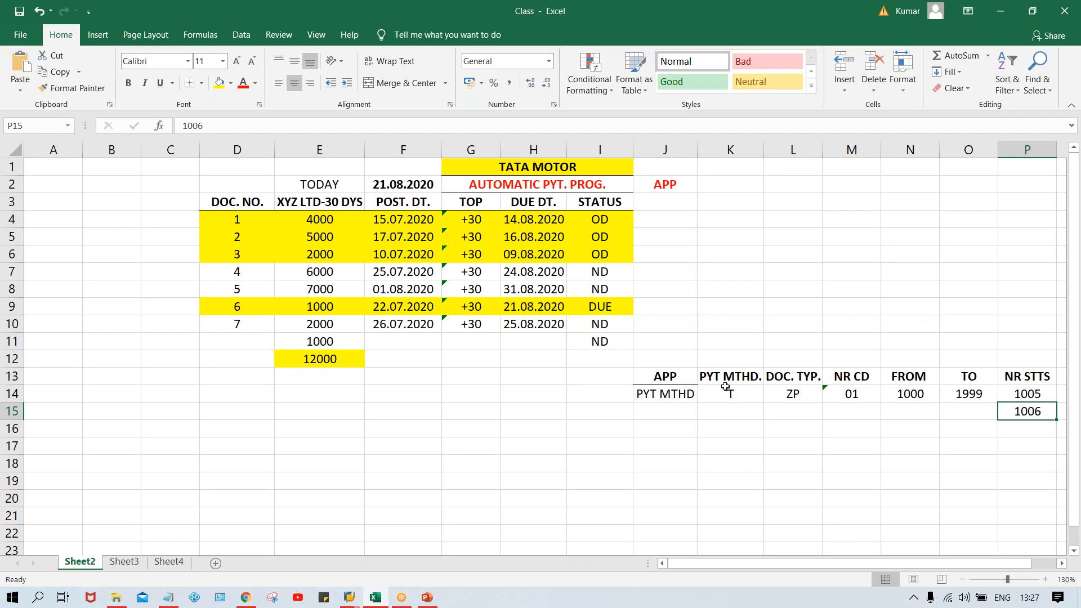
left_click(787, 402)
left_click(851, 397)
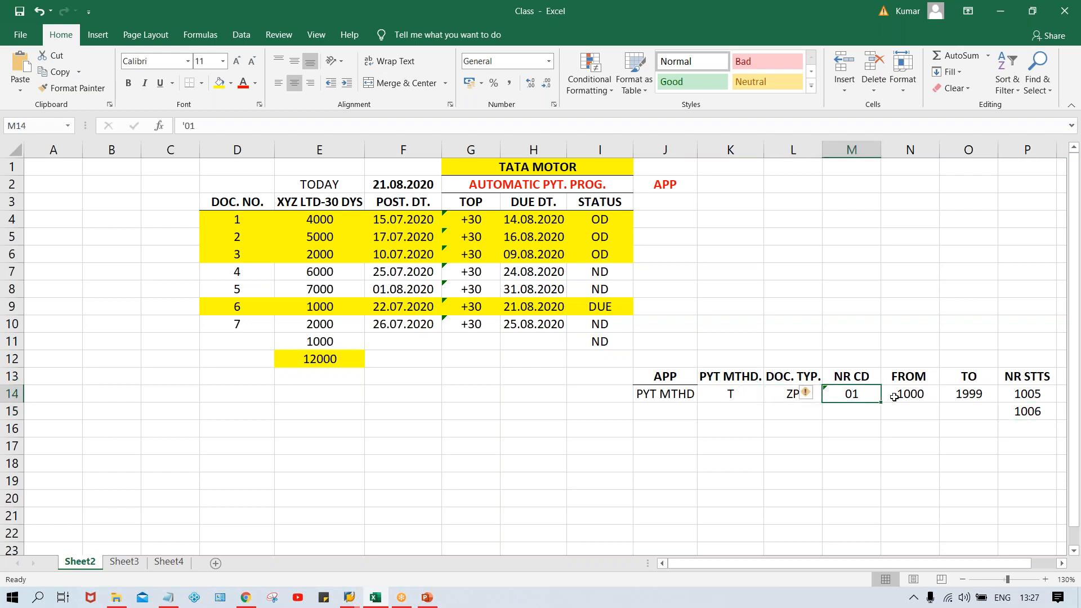
left_click(908, 394)
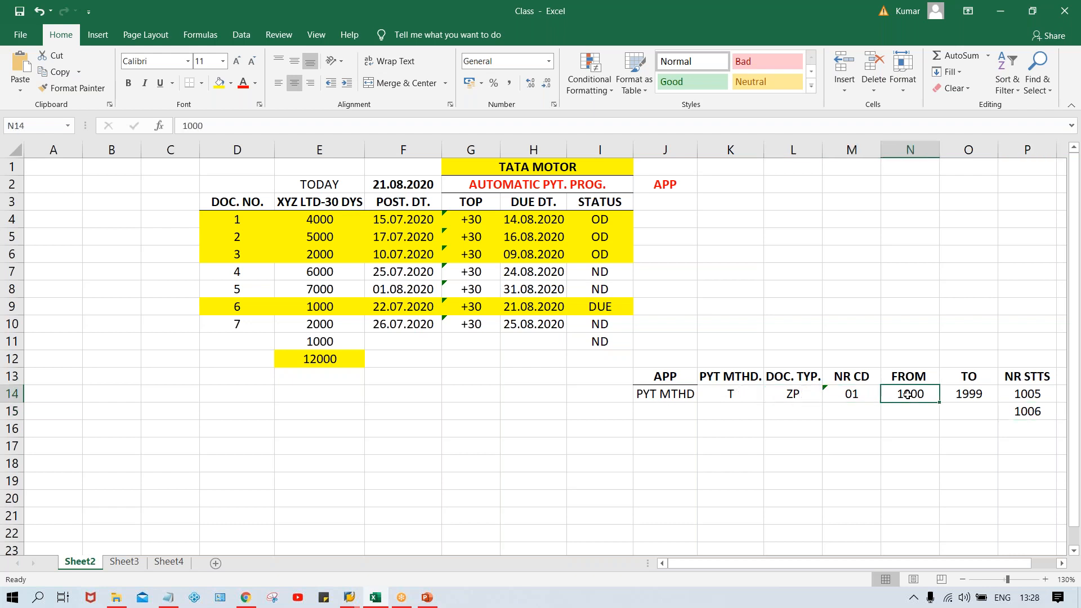
left_click(964, 394)
left_click(924, 395)
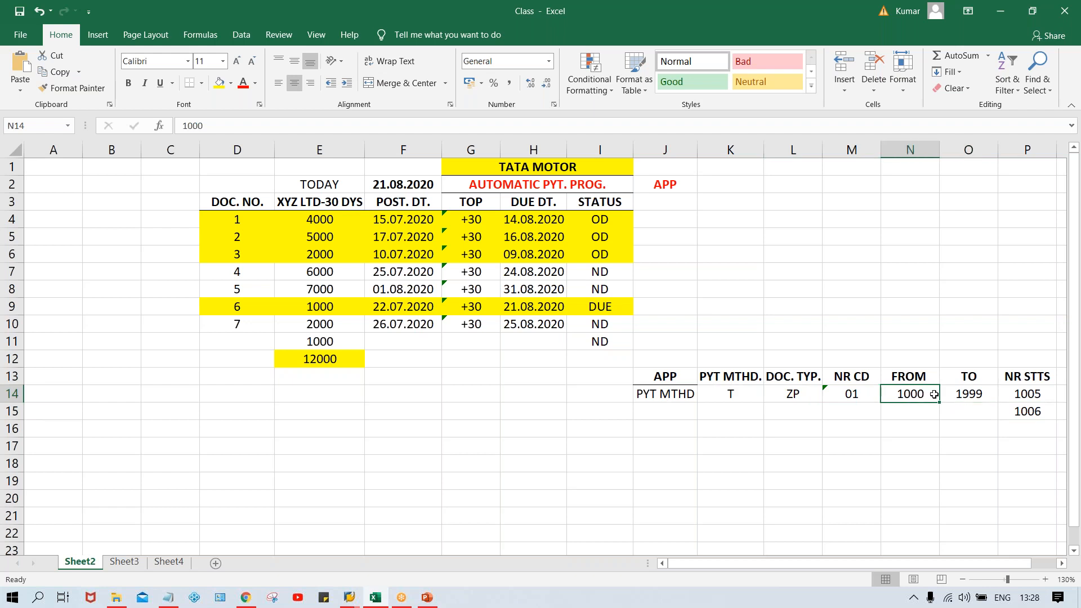
left_click(1025, 393)
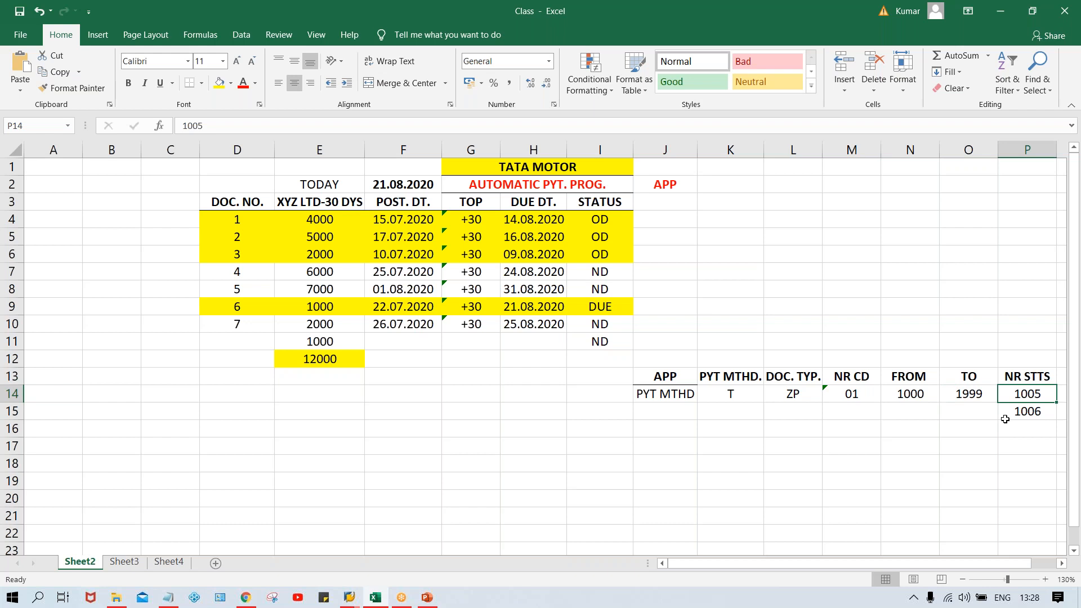
left_click(1031, 413)
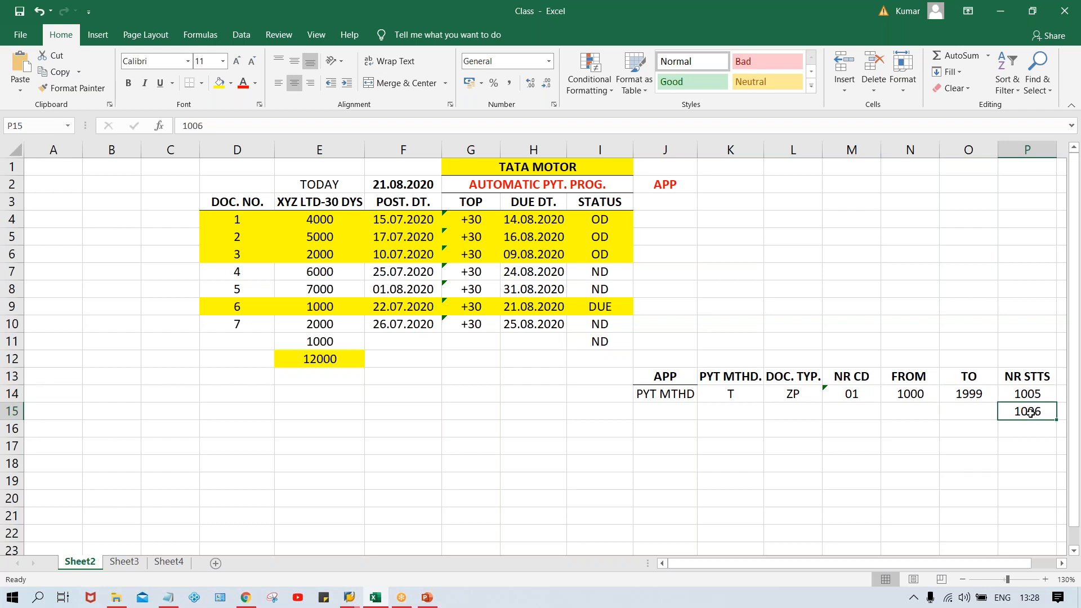
left_click(898, 290)
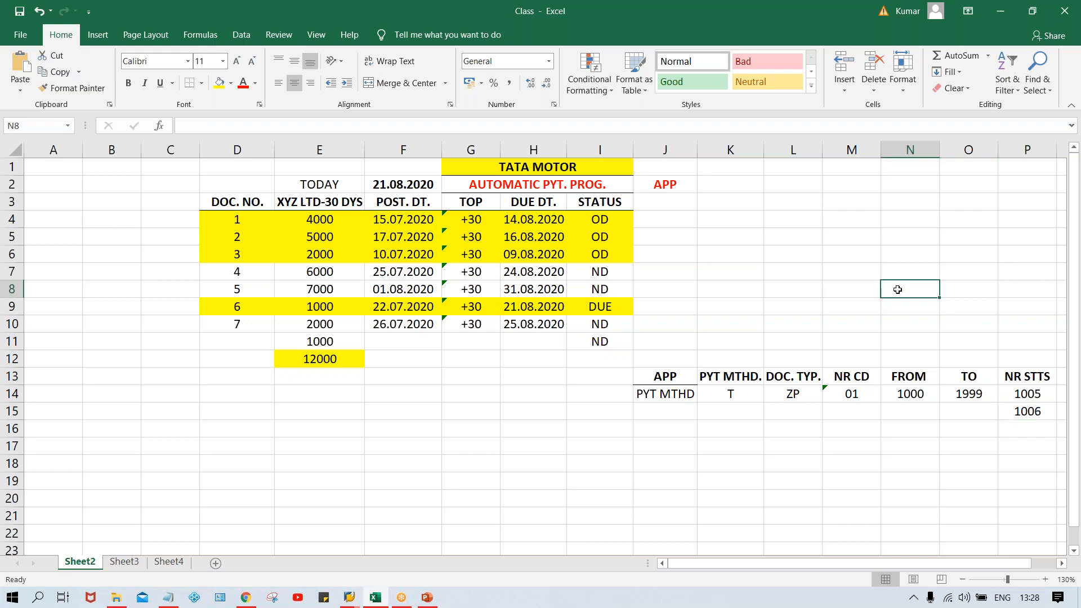